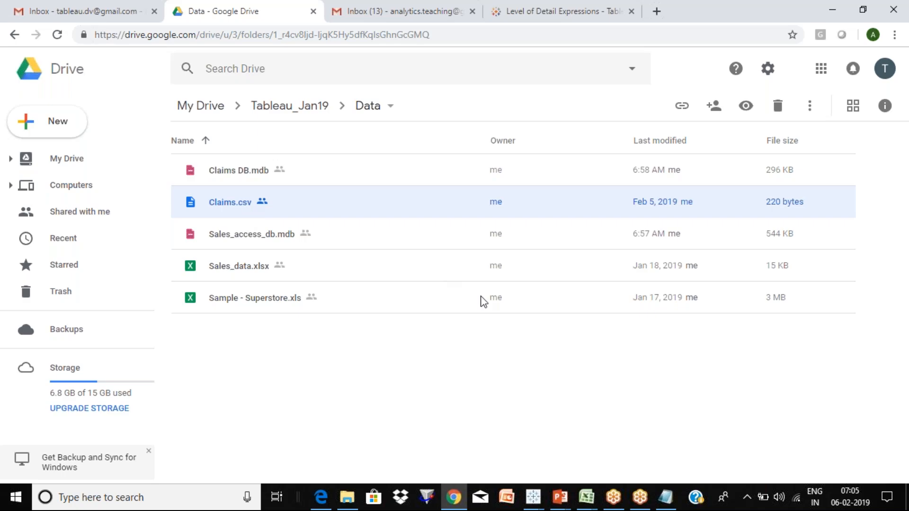
Step: Switch to the Tableau Public window holding the empty Book6 workbook
key("alt+Tab")
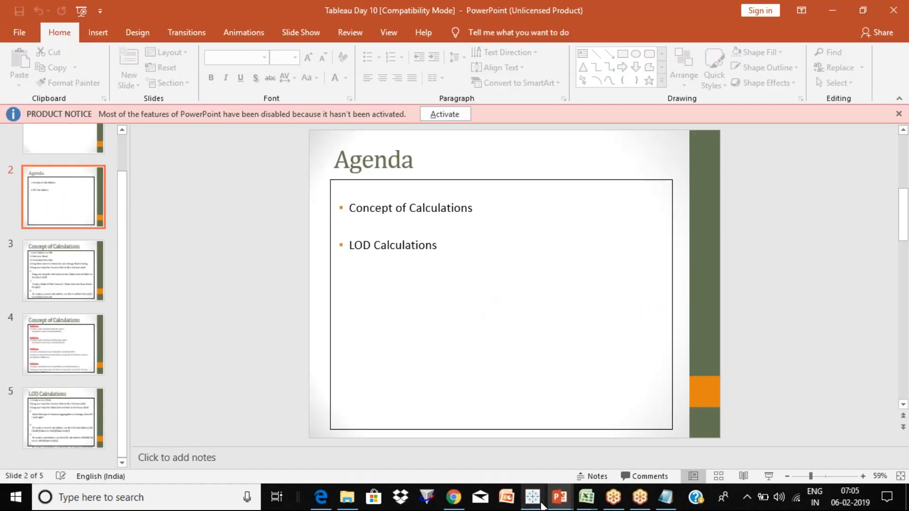
left_click(541, 502)
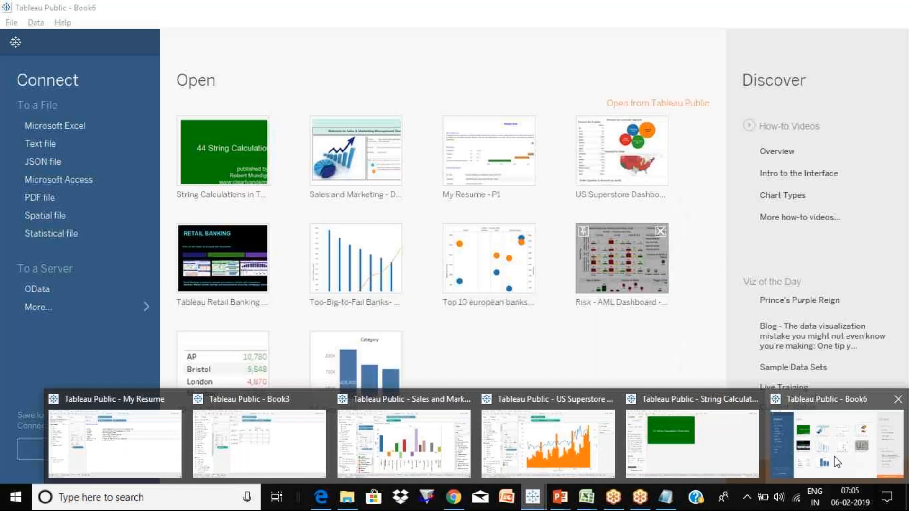
left_click(829, 438)
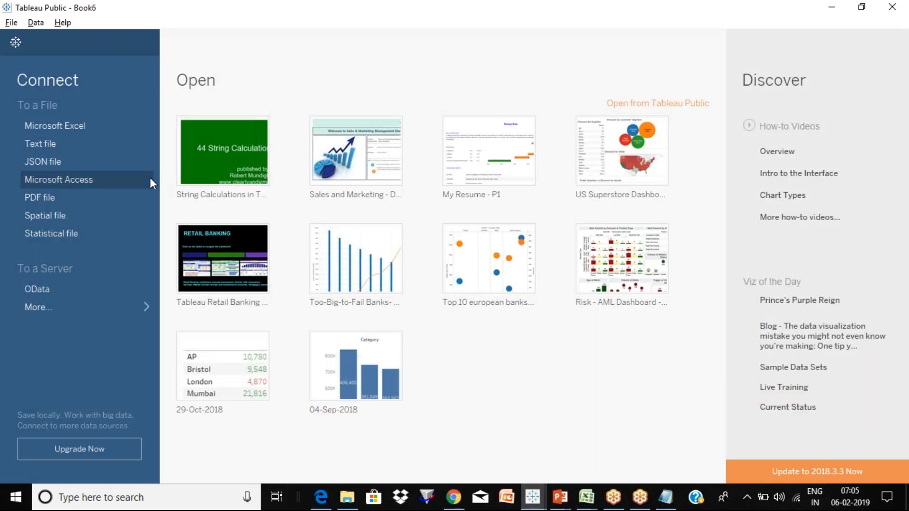
Step: Connect to the Claims Excel workbook stored in the Session 10 folder under Tableau
left_click(58, 126)
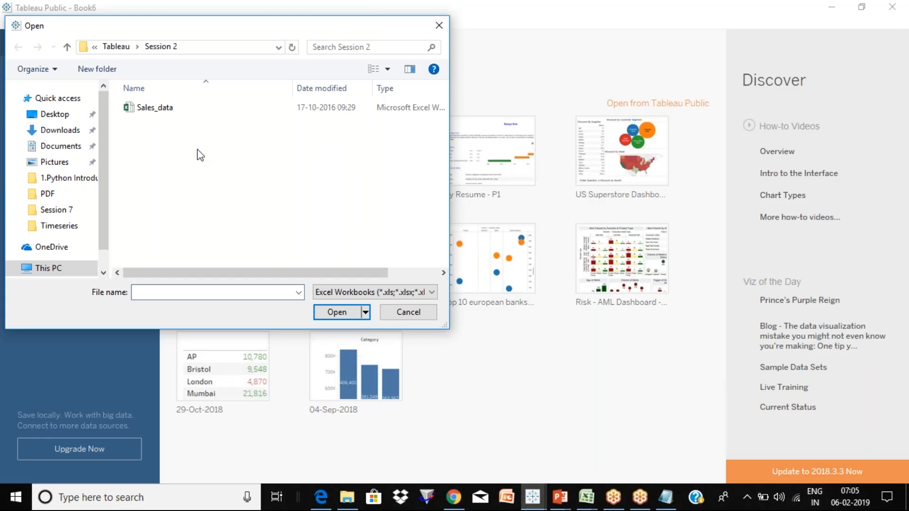
key("BackSpace")
key("Down")
key("Down")
key("Down")
key("Down")
key("Down")
key("Down")
key("Down")
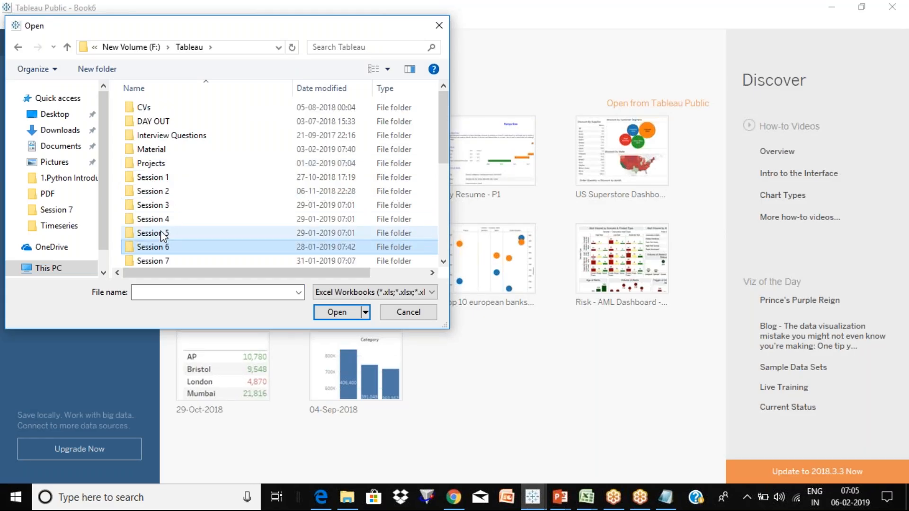
key("Down")
key("Return")
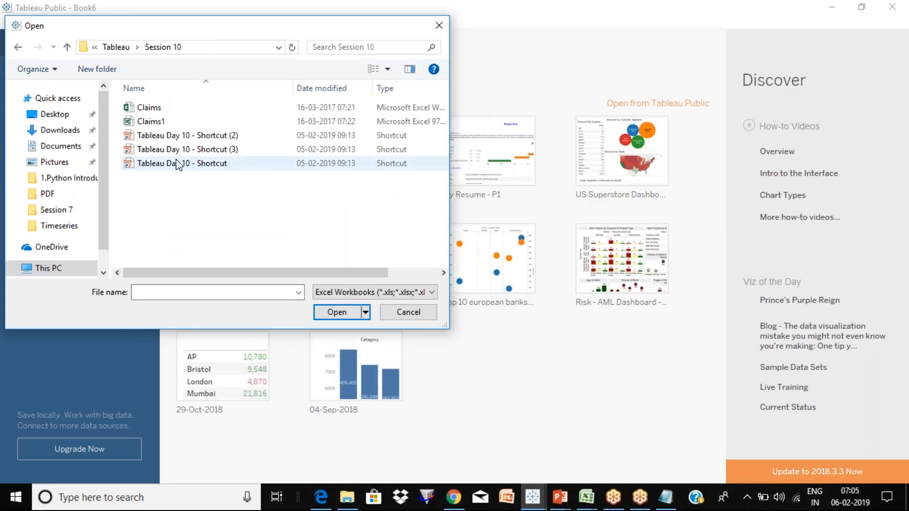
double_click(166, 109)
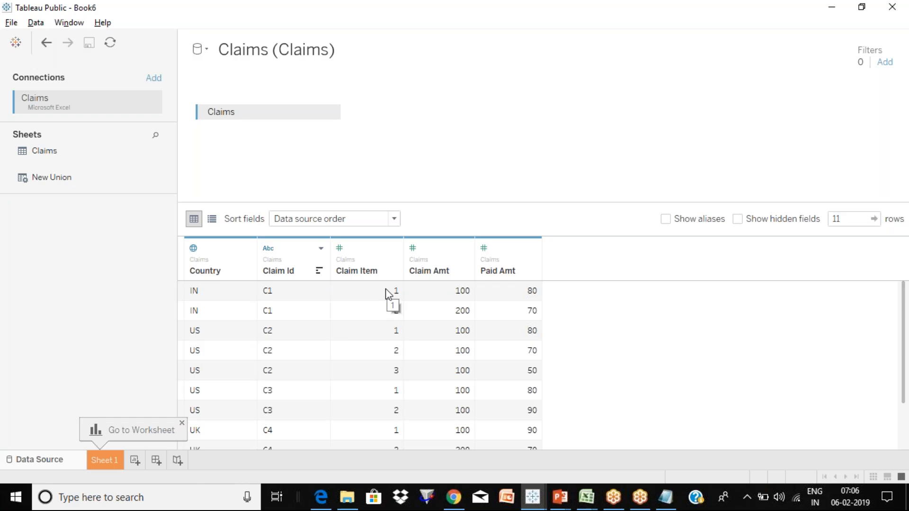
Step: Examine the Claim Id and Claim Item values of the two C1 rows in the data preview
left_click(272, 292)
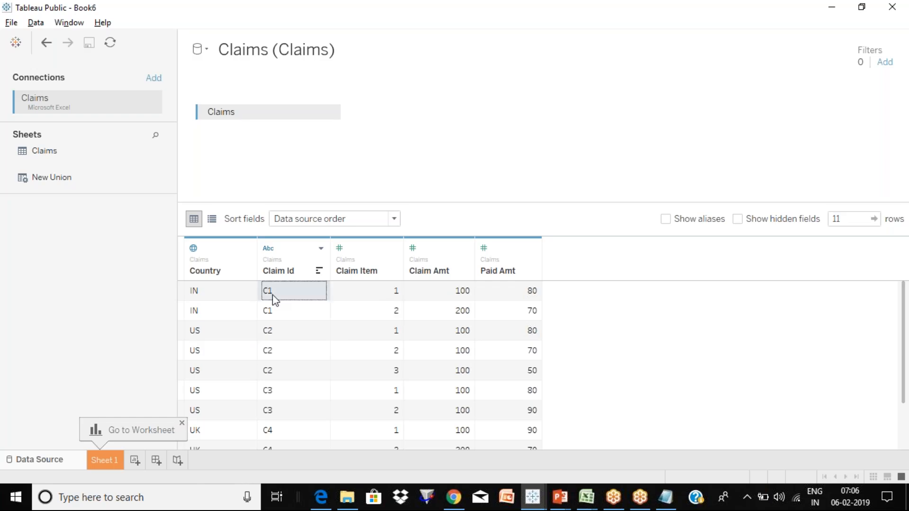
left_click(274, 313)
left_click(277, 294)
left_click(383, 298)
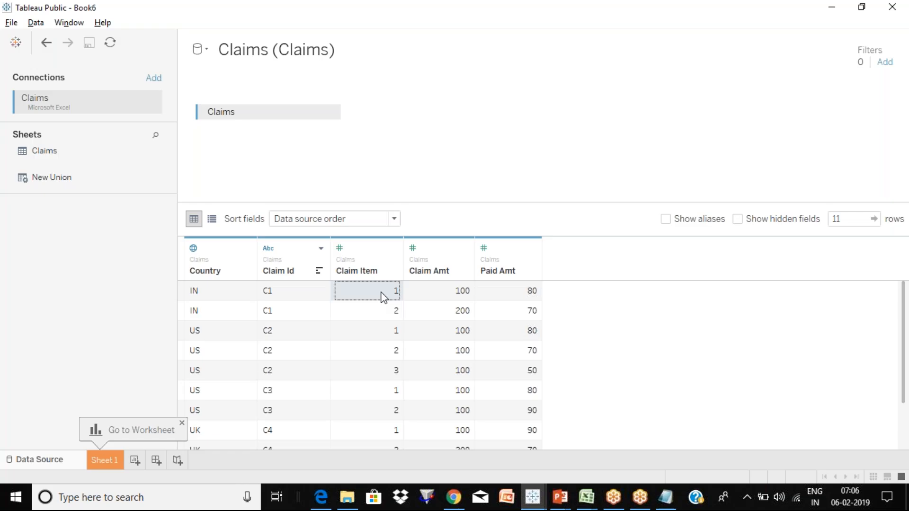
left_click(383, 314)
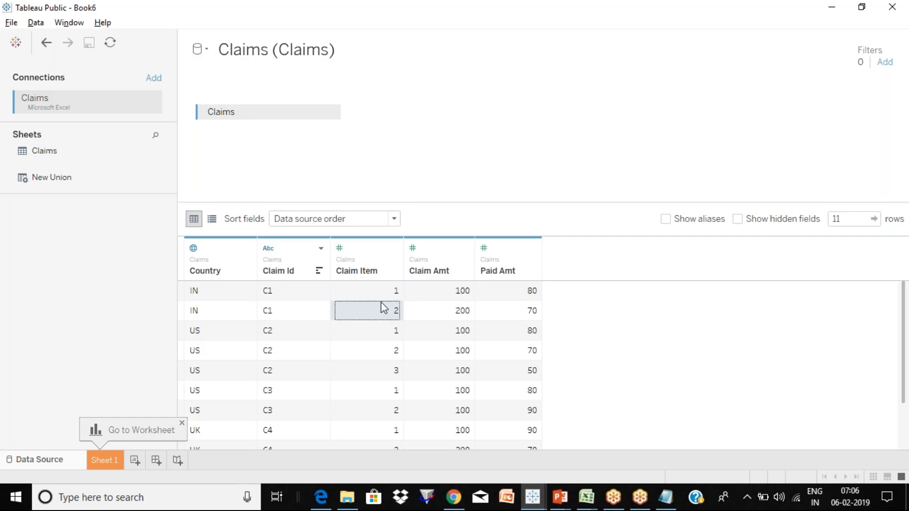
left_click(381, 297)
left_click(381, 313)
left_click(381, 296)
left_click(350, 315)
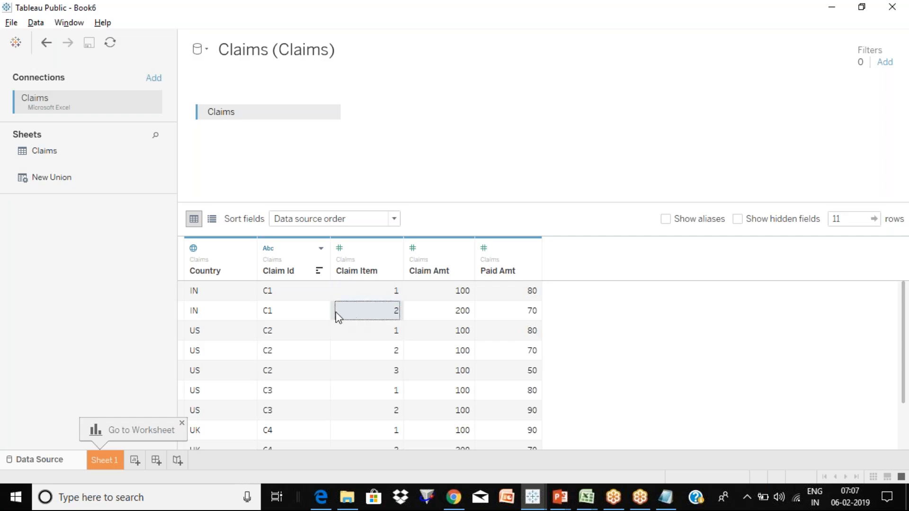
left_click(282, 294)
left_click(279, 311)
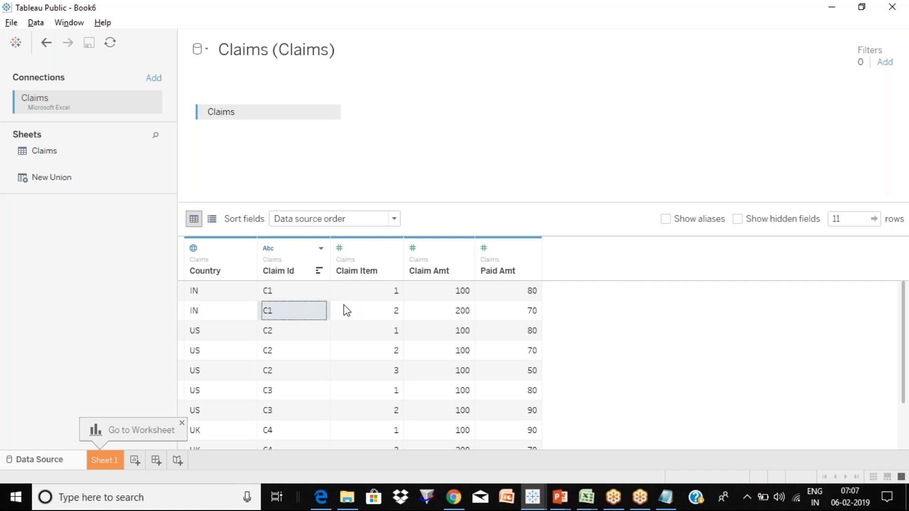
Step: Examine the claimed and paid amounts for each item of claim C1 in the data preview
left_click(393, 296)
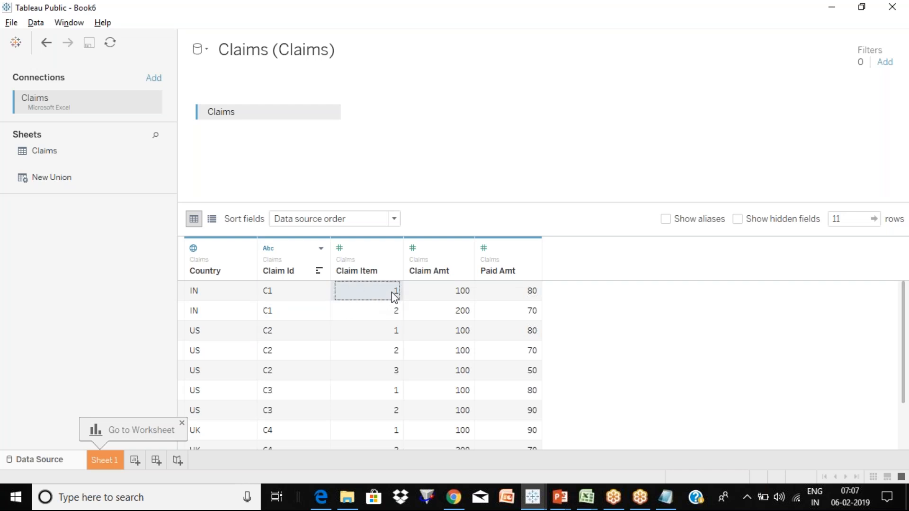
left_click(458, 296)
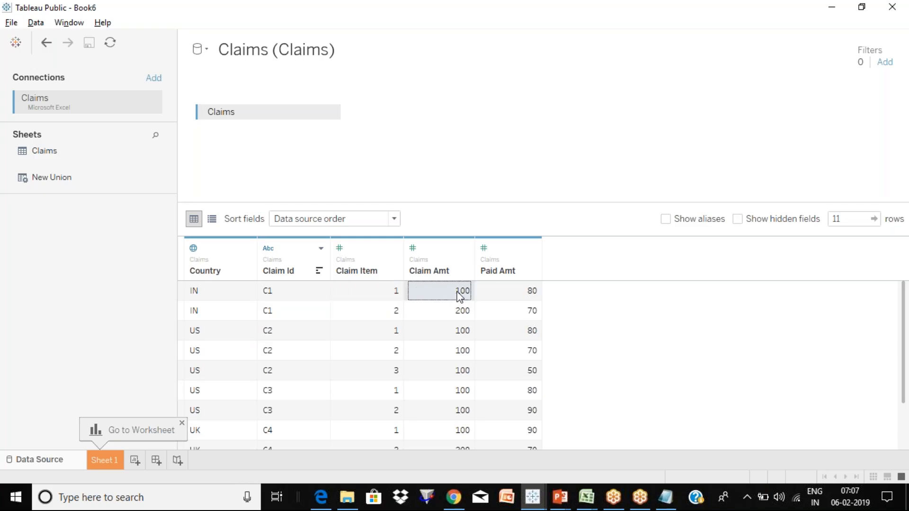
left_click(533, 297)
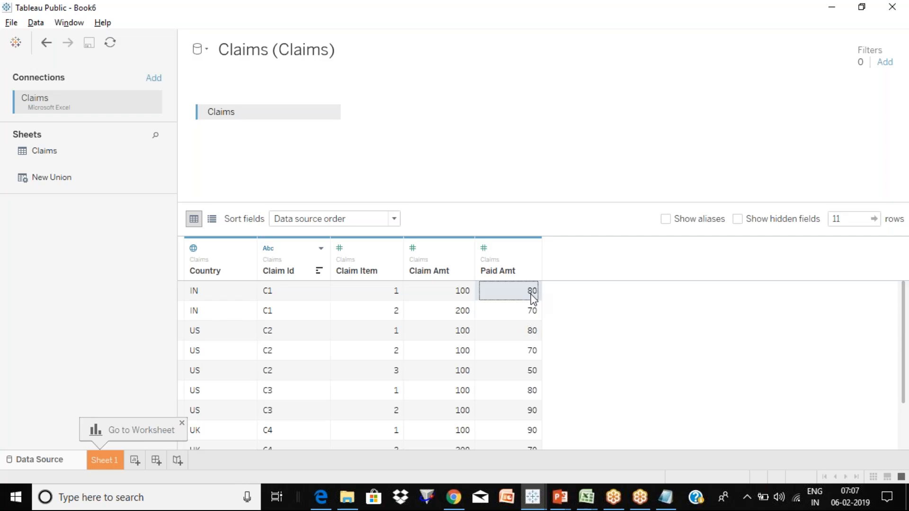
left_click(375, 316)
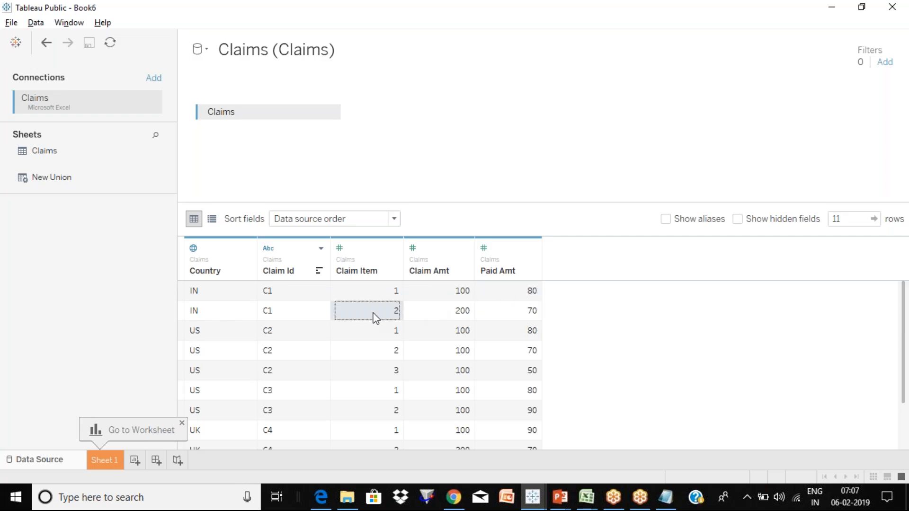
left_click(451, 318)
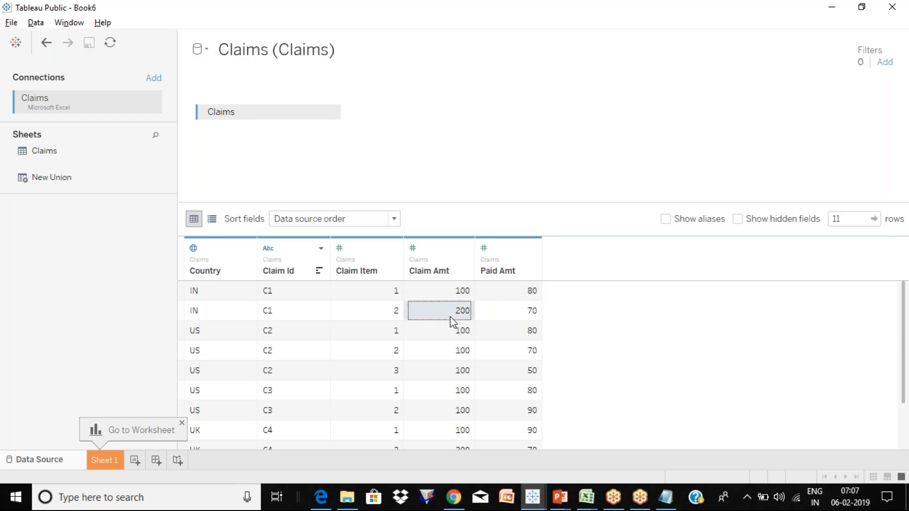
left_click(526, 315)
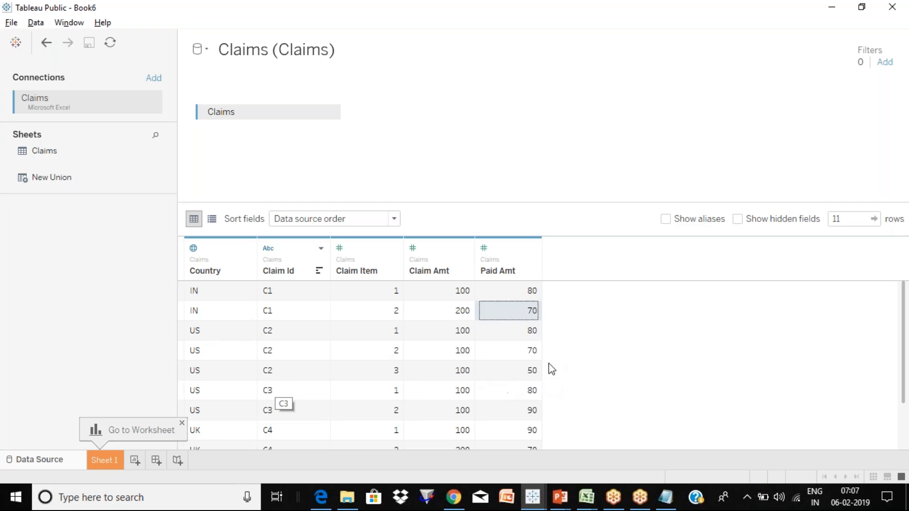
Step: Open Sheet 1 and convert the Claim Item measure to a dimension
left_click(110, 459)
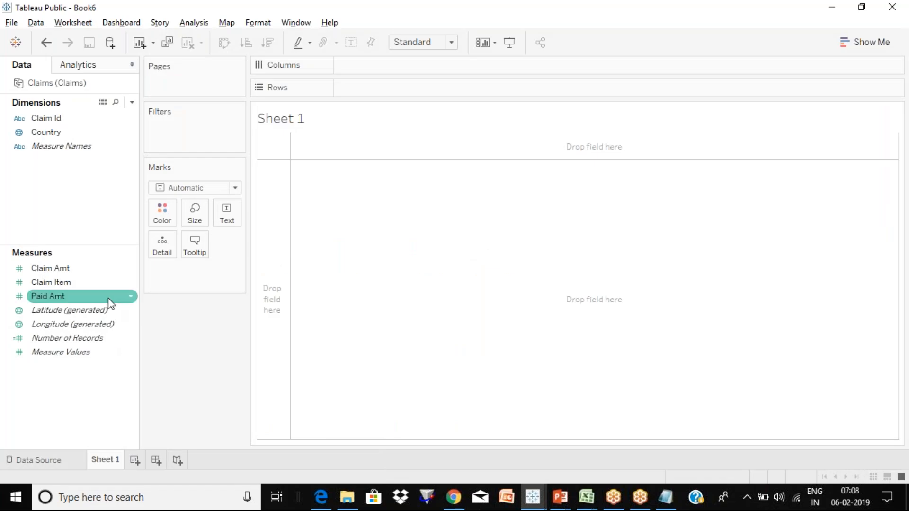
left_click(64, 462)
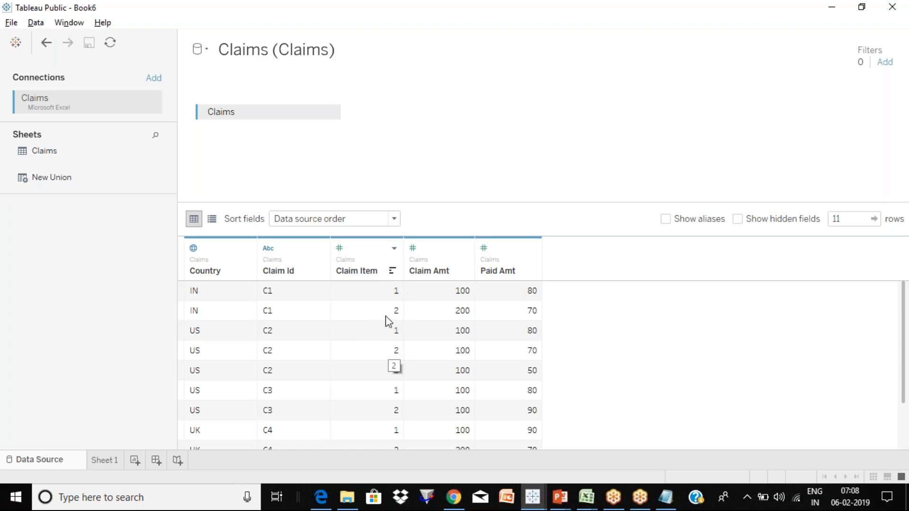
left_click(108, 462)
left_click(86, 283)
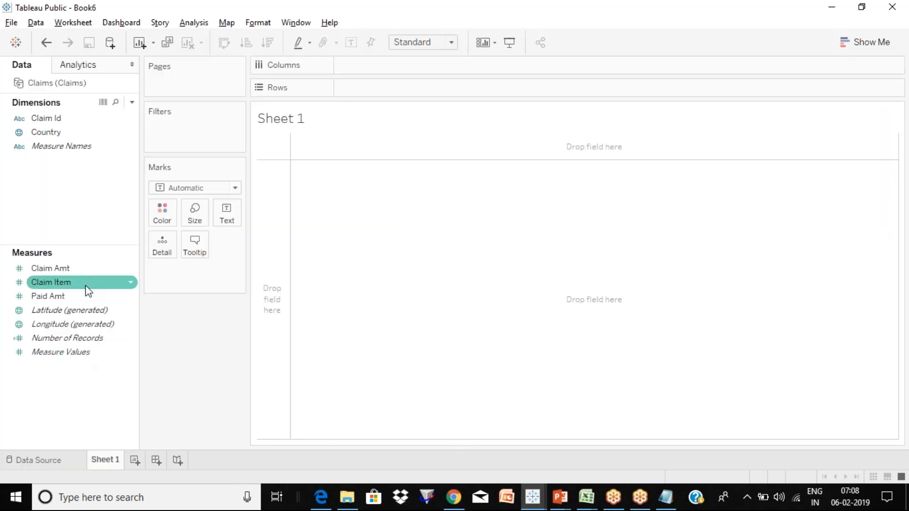
left_click(86, 284)
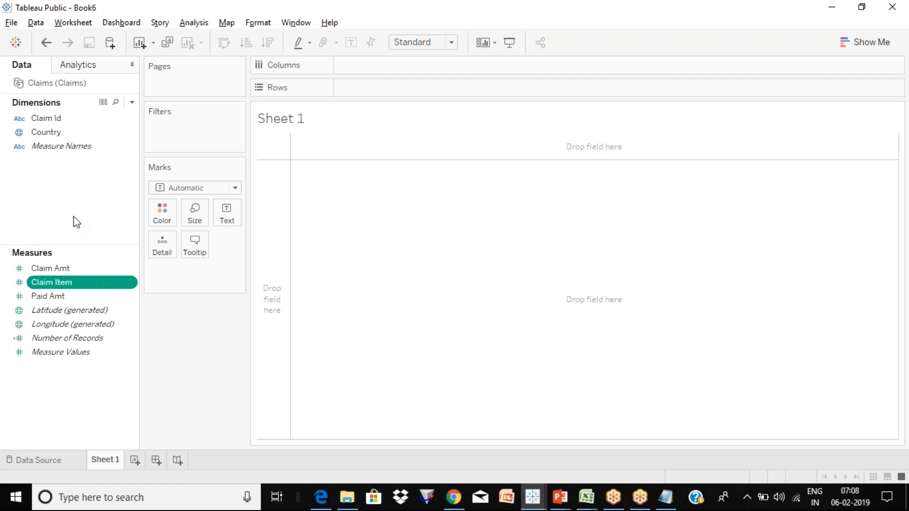
mouse_move(130, 285)
left_click(131, 285)
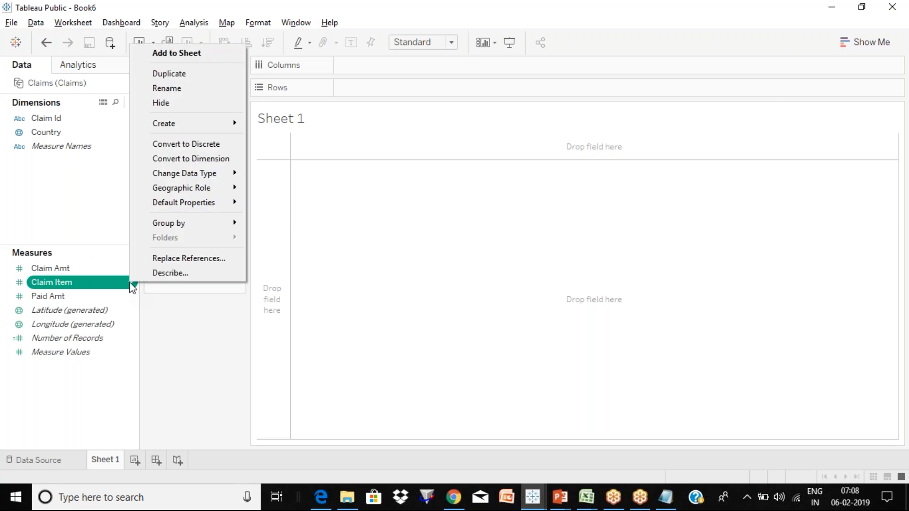
left_click(205, 160)
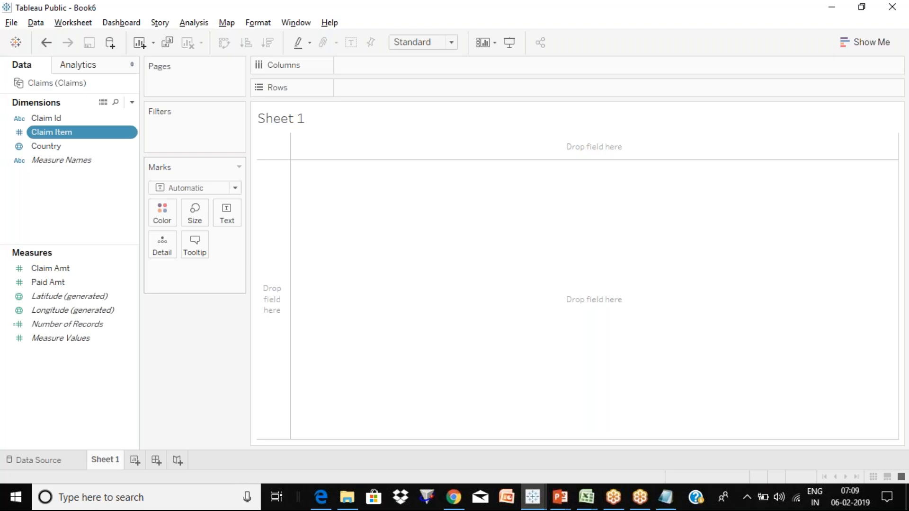
Step: Place the Country dimension on Rows in Sheet 1
left_click(87, 146)
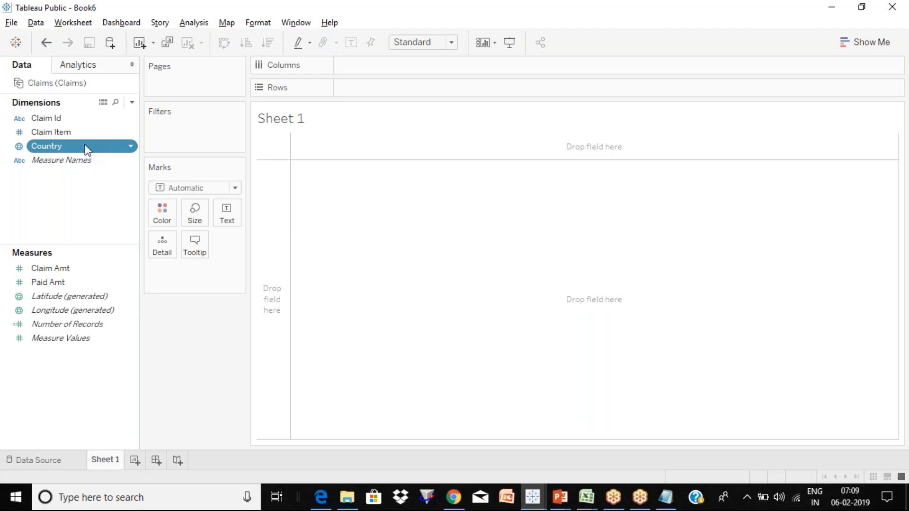
mouse_move(86, 148)
left_mouse_down()
mouse_move(421, 63)
mouse_move(405, 88)
left_mouse_up()
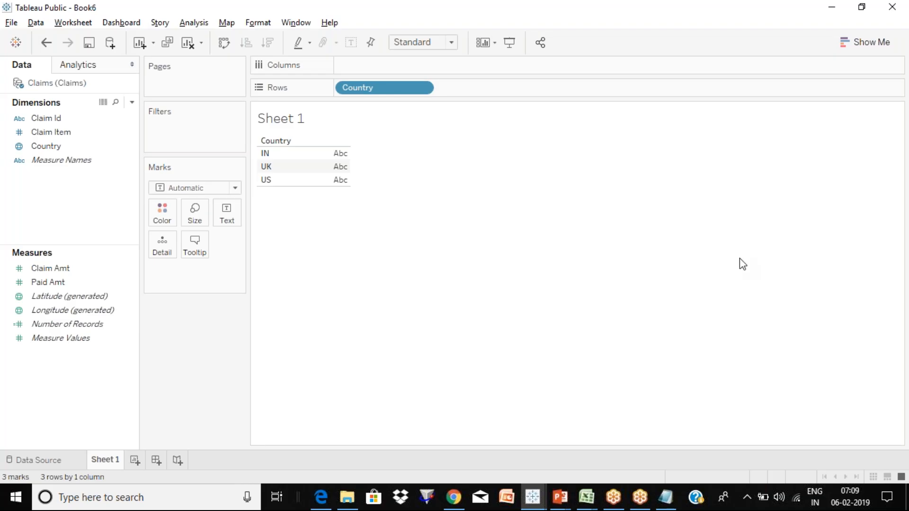
left_click(740, 292)
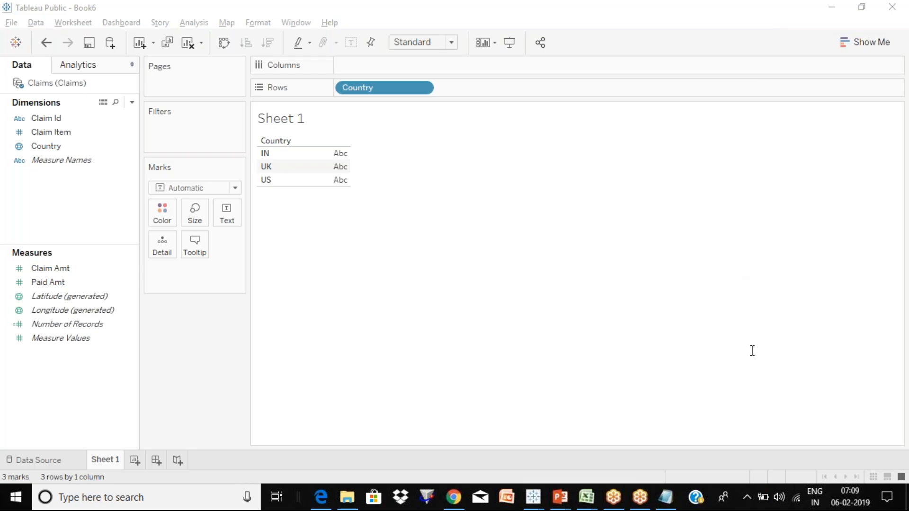
Step: Check Claims.csv in Google Drive in Chrome, and view Tableau's text-file and Excel connection options without connecting
left_click(454, 497)
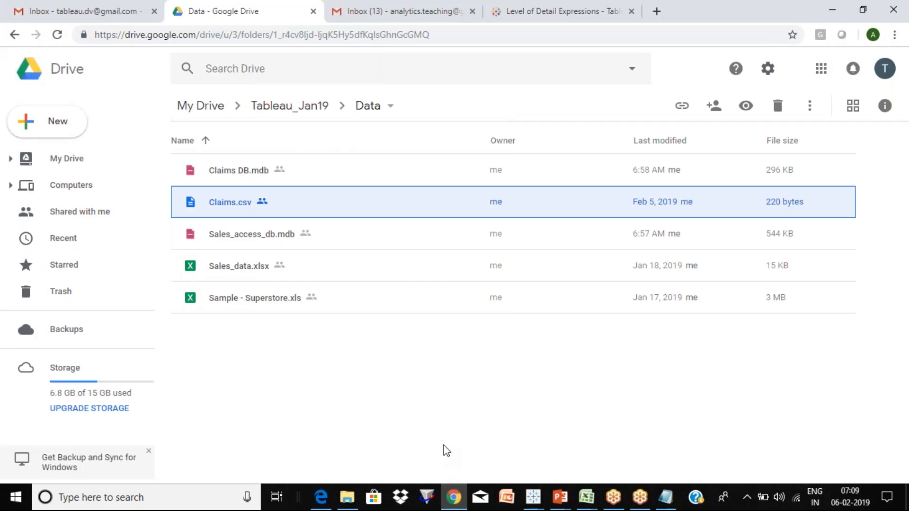
key("alt+Tab")
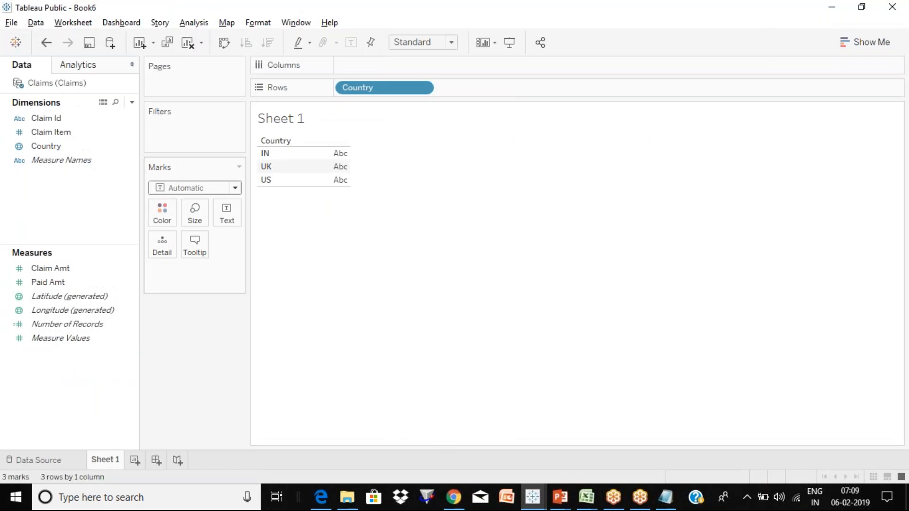
left_click(14, 45)
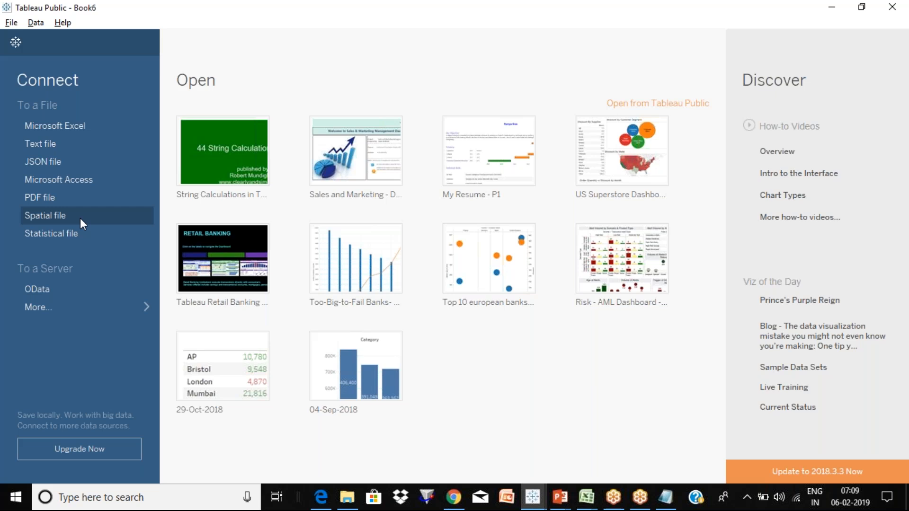
left_click(76, 146)
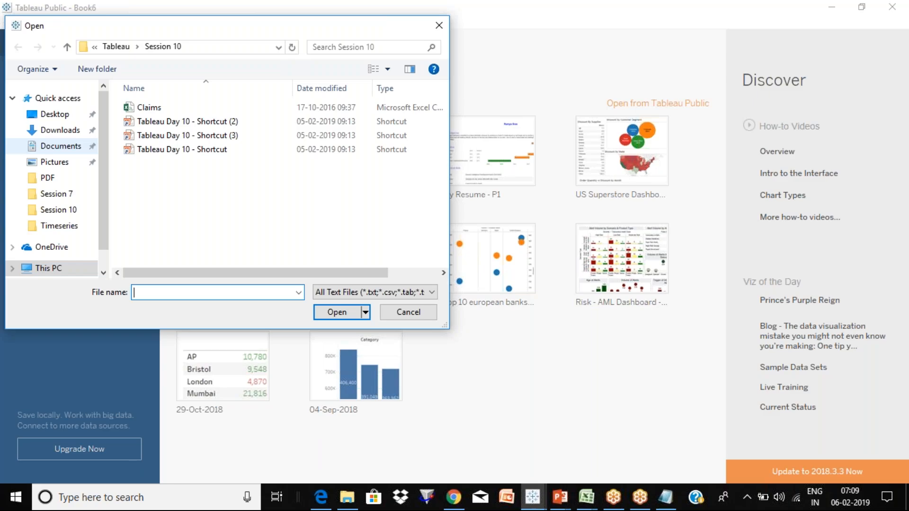
key("Escape")
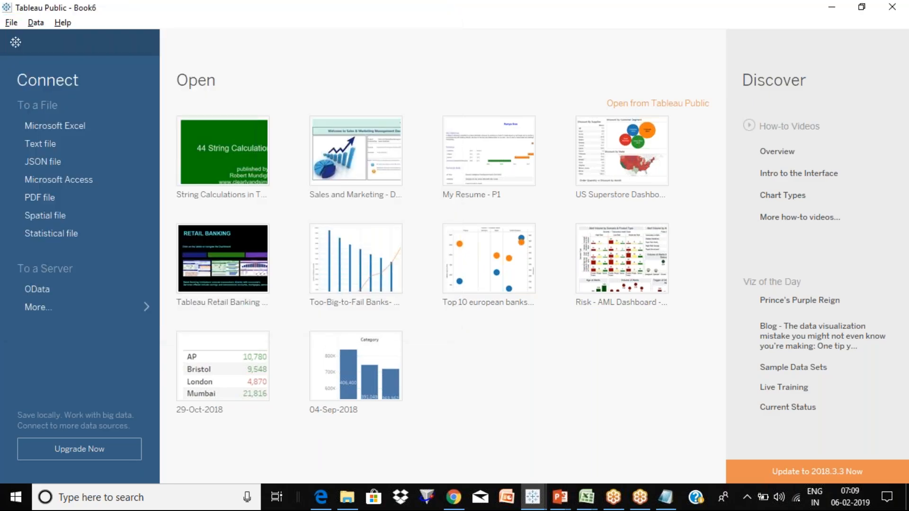
left_click(50, 144)
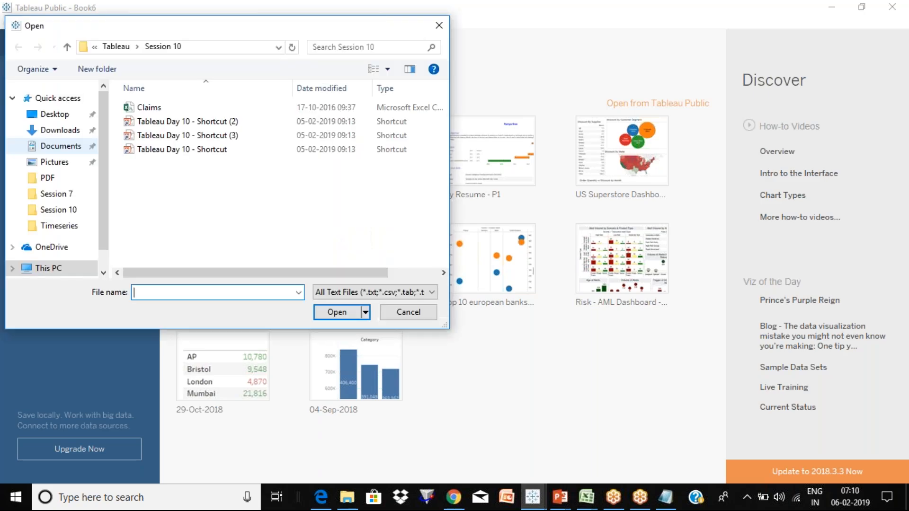
key("Escape")
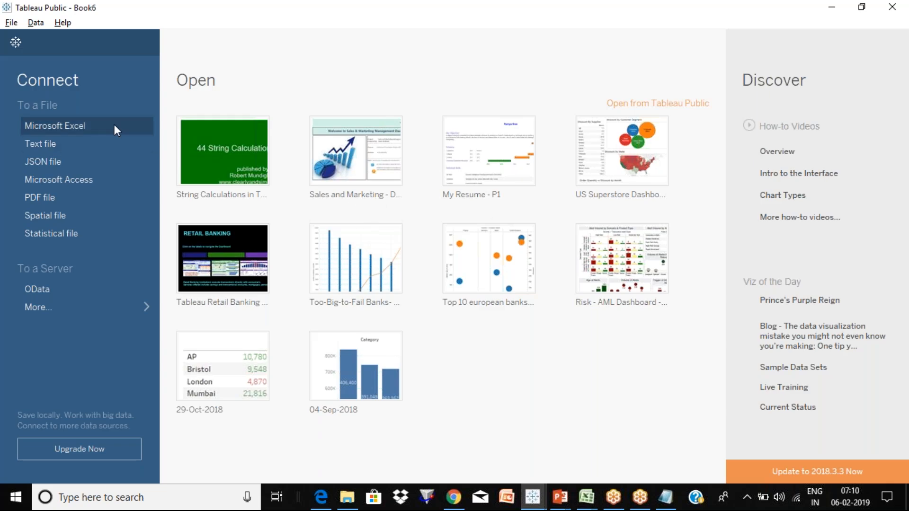
left_click(66, 132)
left_click(66, 129)
key("Escape")
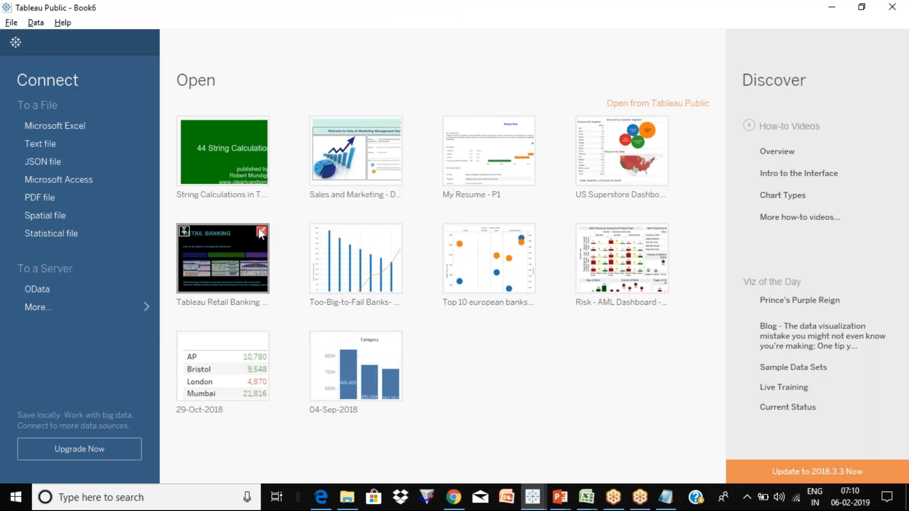
Step: Compare Claims.csv in Google Drive in Chrome with Tableau's text-file connection without opening a file, and return to Sheet 1
key("alt+Tab")
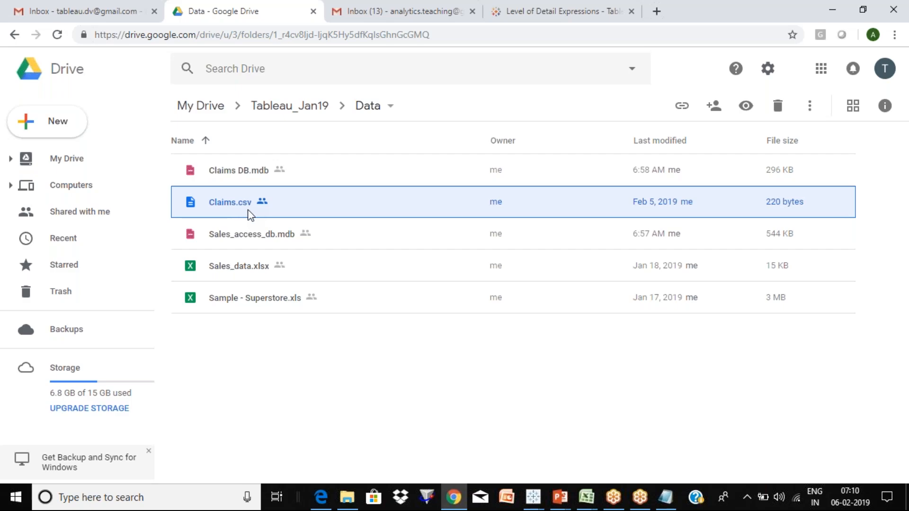
key("alt+Tab")
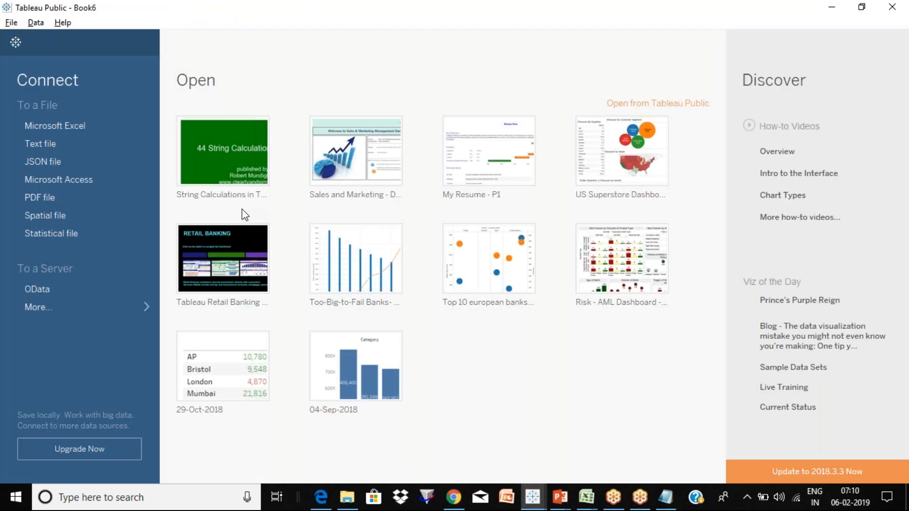
left_click(47, 144)
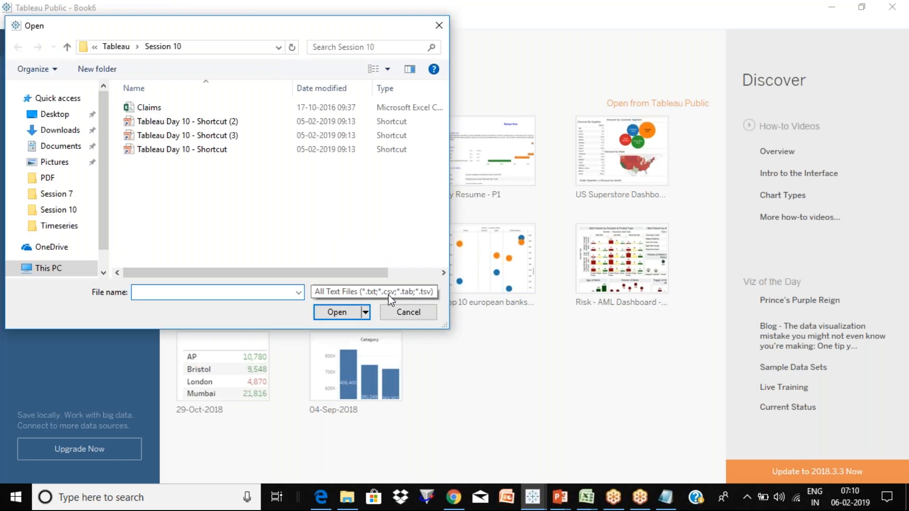
key("Escape")
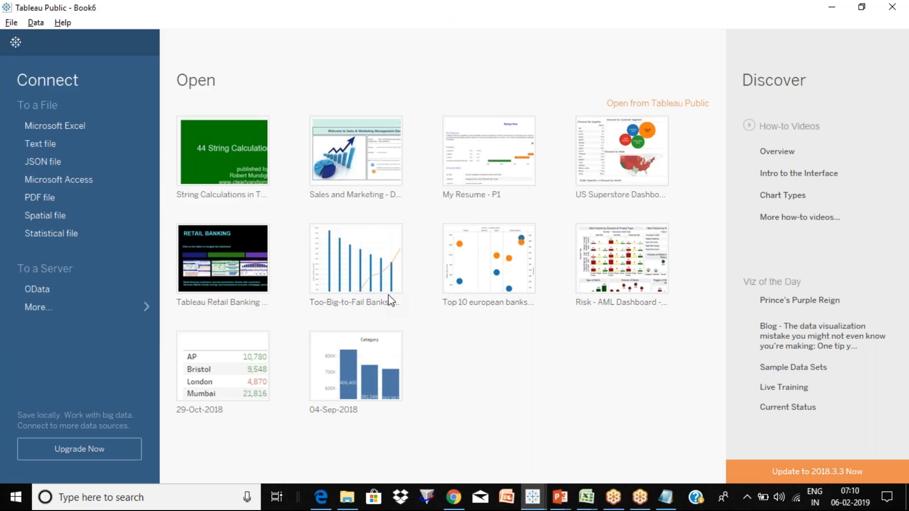
key("alt+Tab")
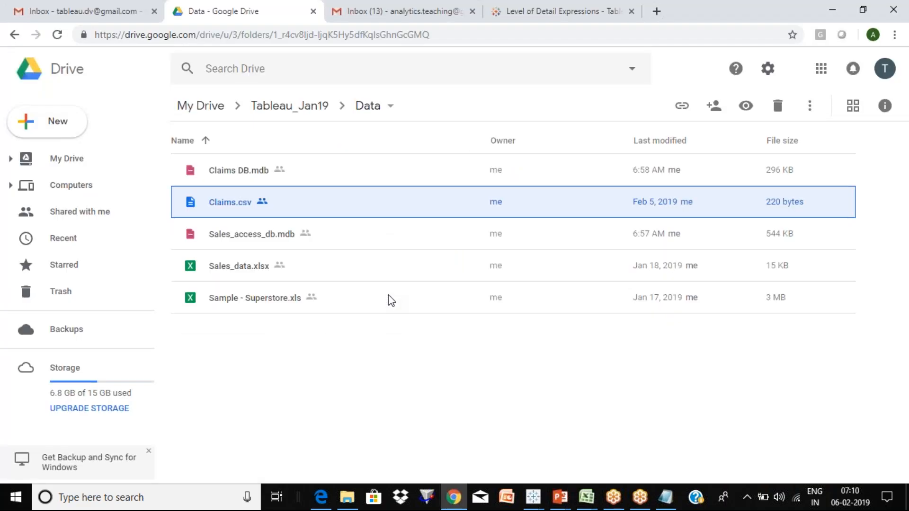
key("alt+Tab")
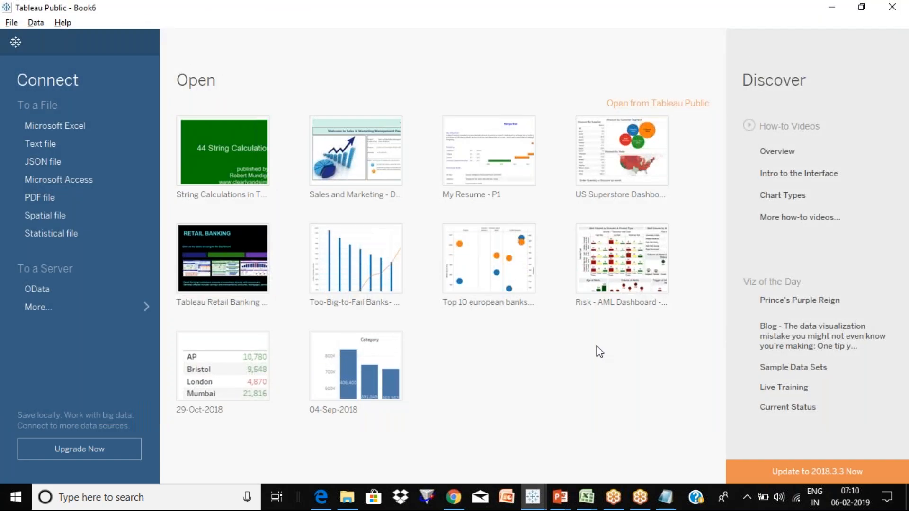
key("Escape")
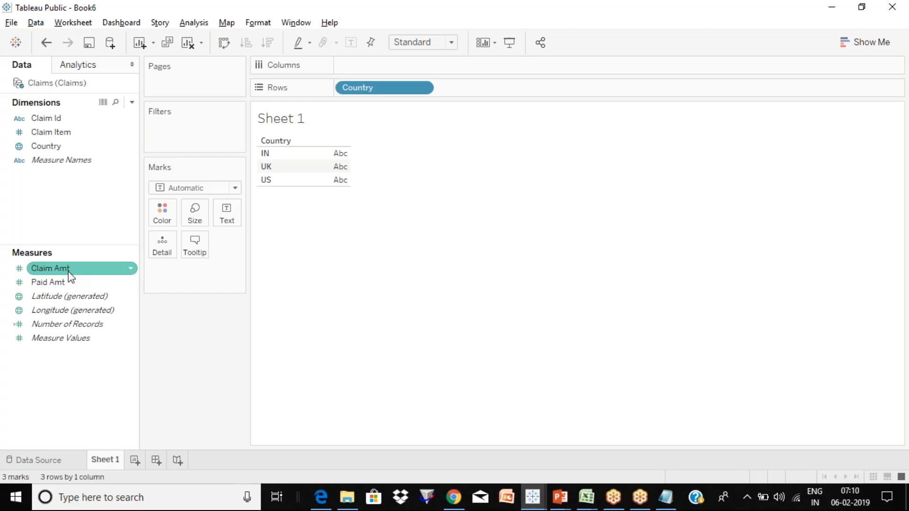
Step: Try showing Claim Amt as text for each country, and take it off the view
left_click_drag(71, 275, 227, 214)
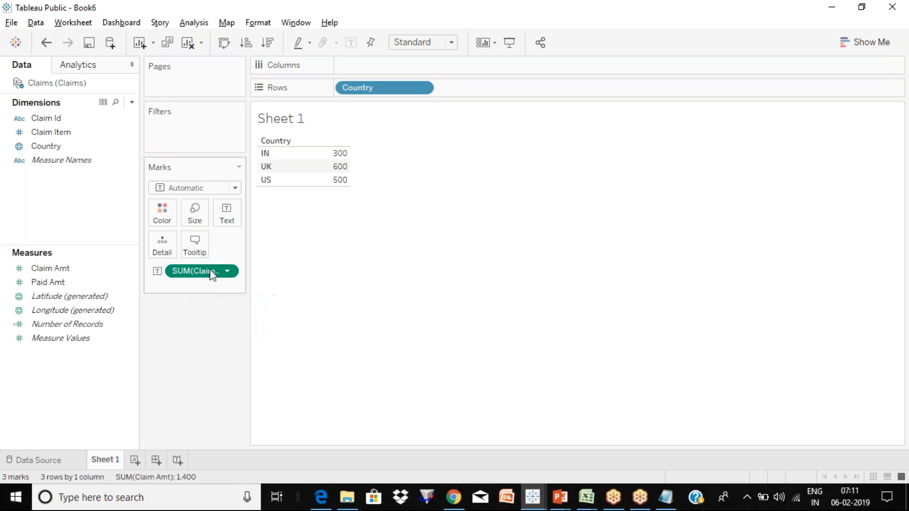
left_click_drag(210, 269, 206, 347)
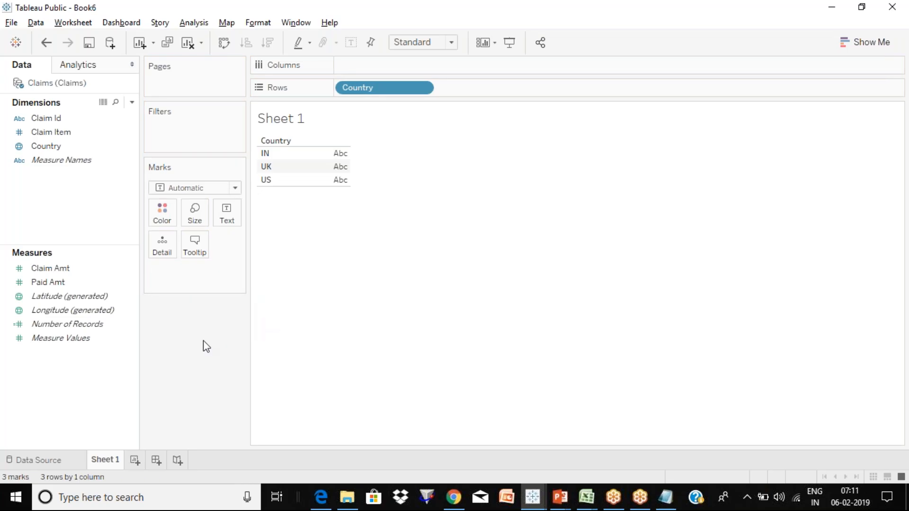
Step: Filter the sheet by Measure Names, keeping only Claim Amt and Paid Amt
left_click(82, 166)
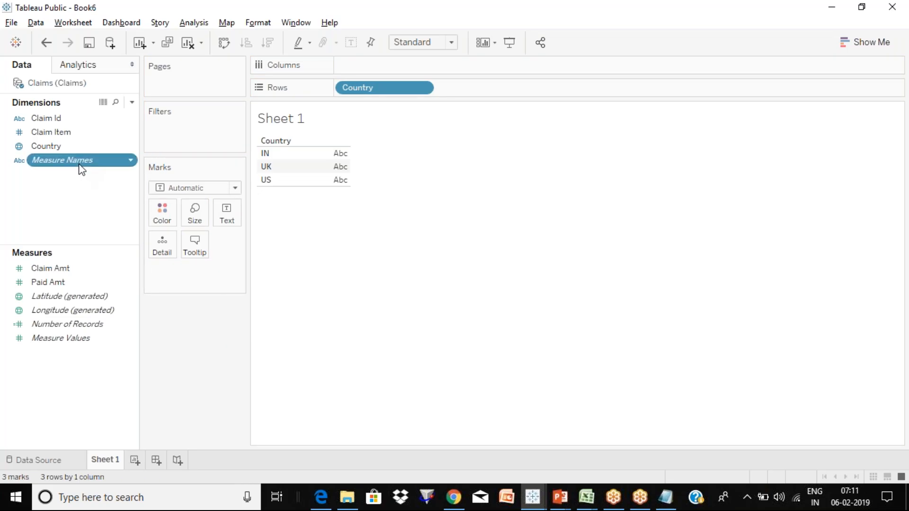
left_click_drag(85, 170, 194, 133)
left_click(331, 154)
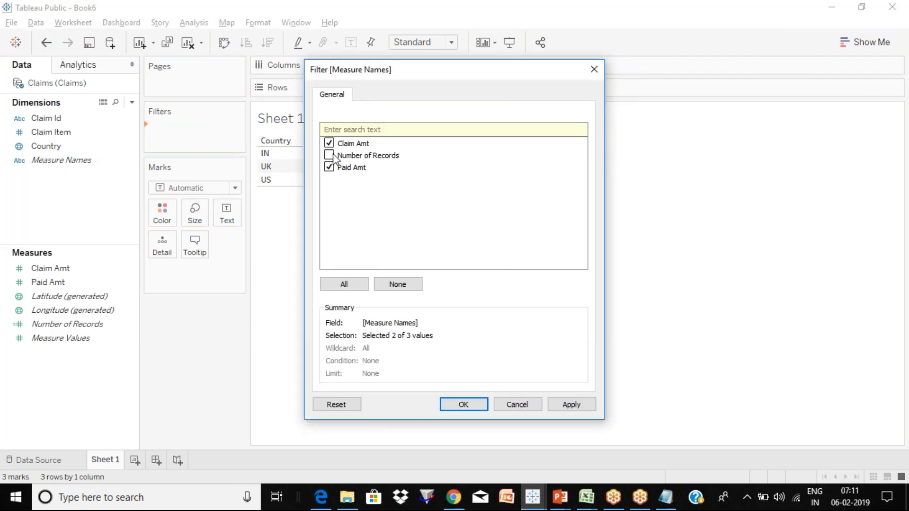
left_click(474, 410)
Step: Show Measure Values as text for each country, with Measure Names on Columns
left_click(83, 342)
left_click_drag(82, 343, 158, 272)
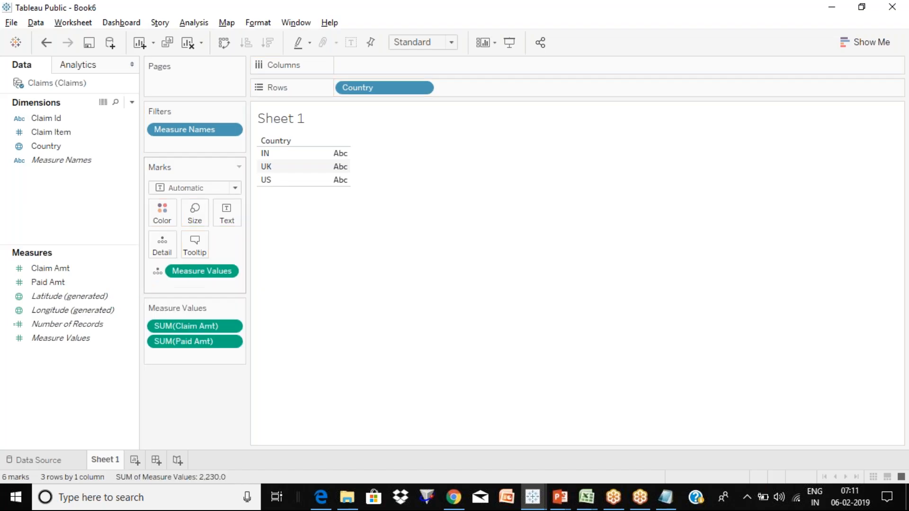
left_click(81, 161)
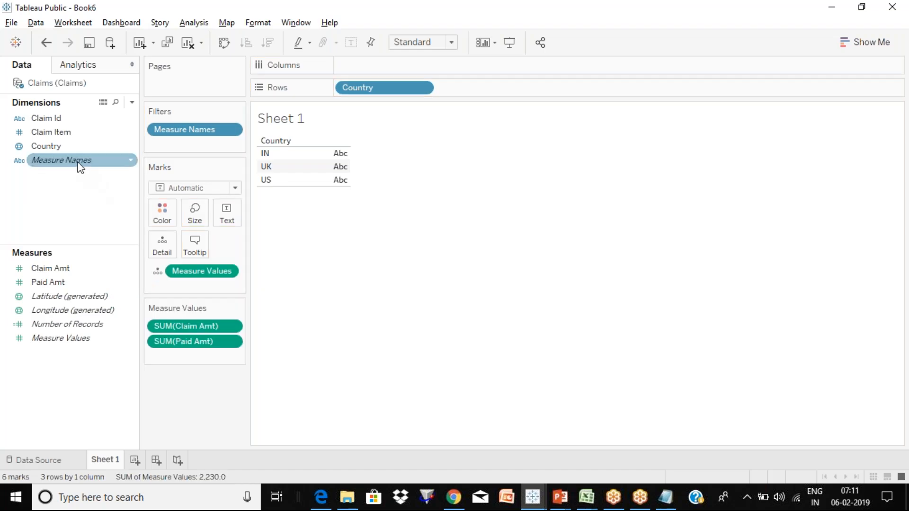
left_click_drag(117, 147, 417, 71)
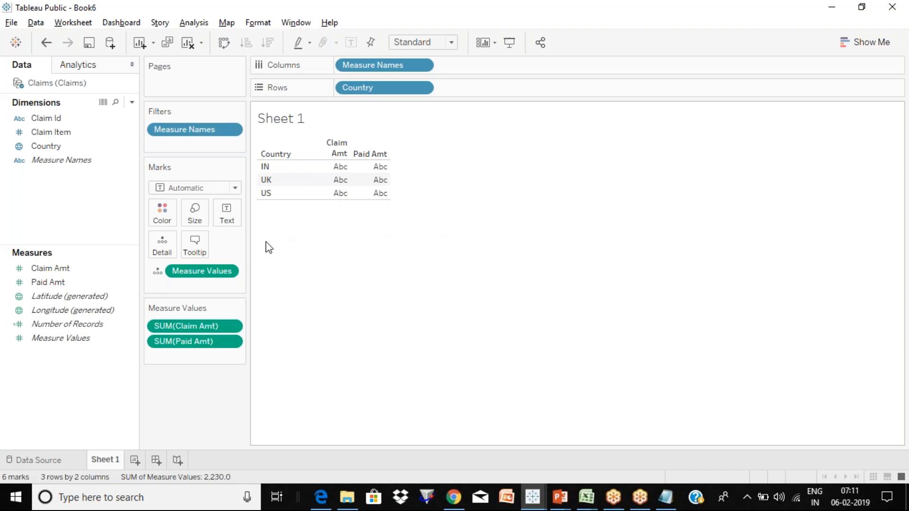
left_click_drag(215, 272, 226, 213)
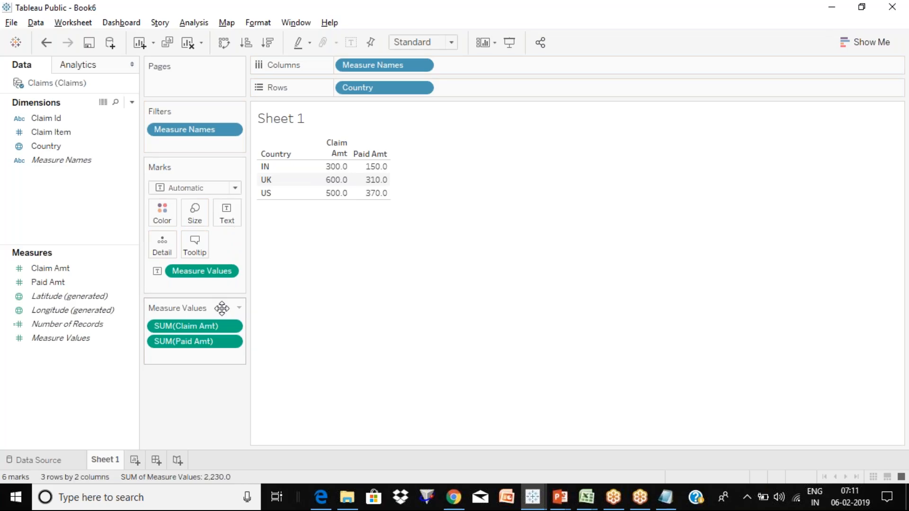
Step: Format the Measure Values numbers as Number (Custom) with 0 decimal places
left_click(229, 271)
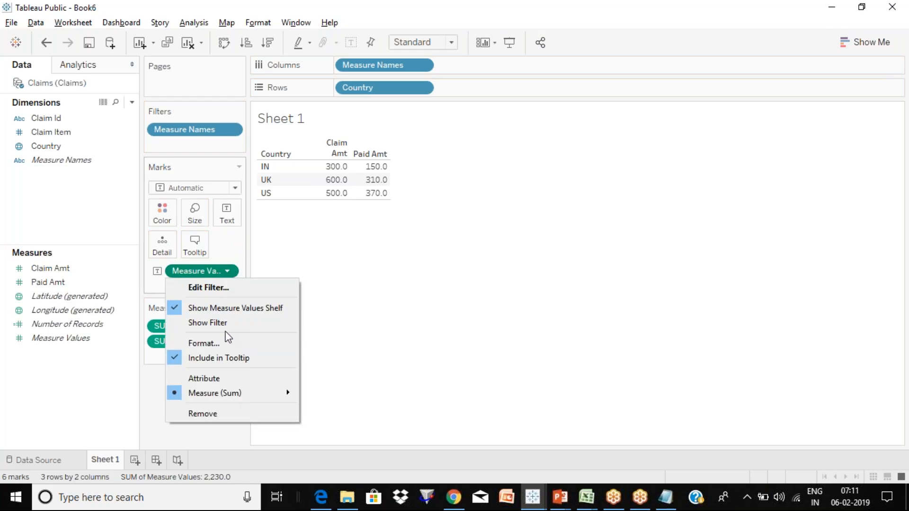
left_click(224, 347)
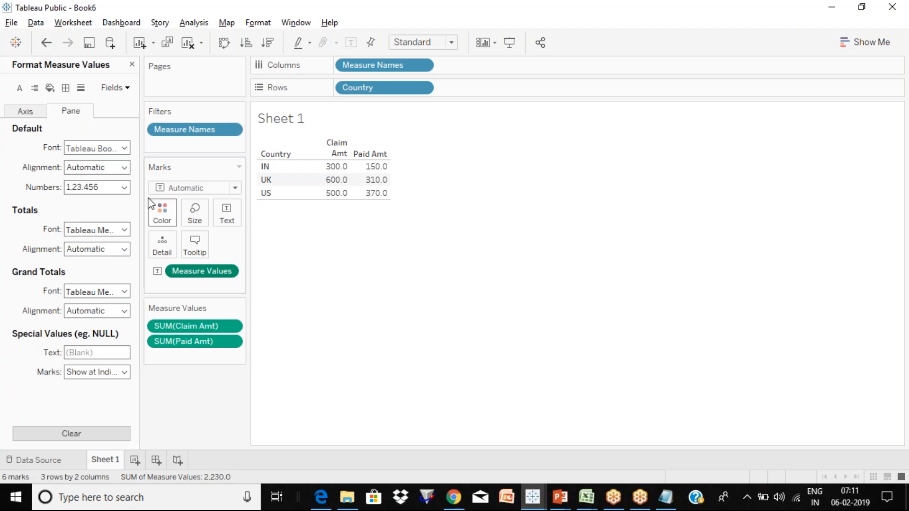
left_click(110, 190)
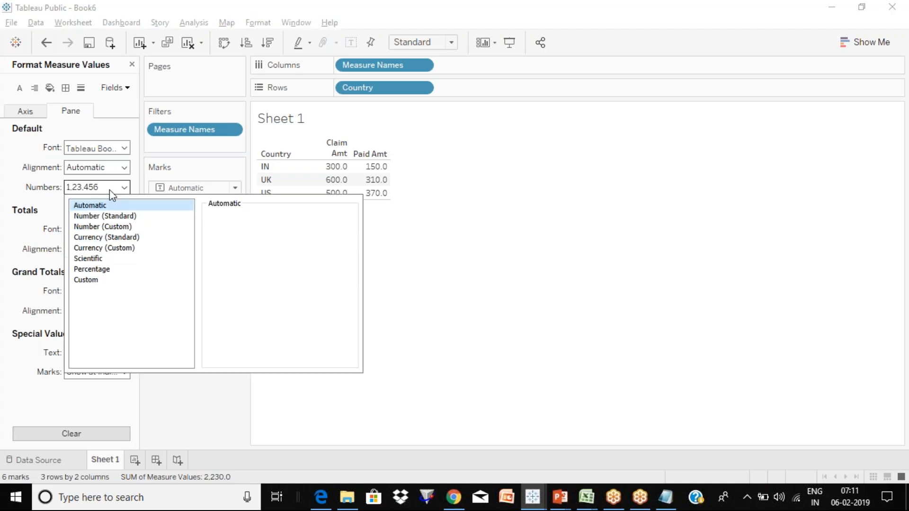
left_click(111, 229)
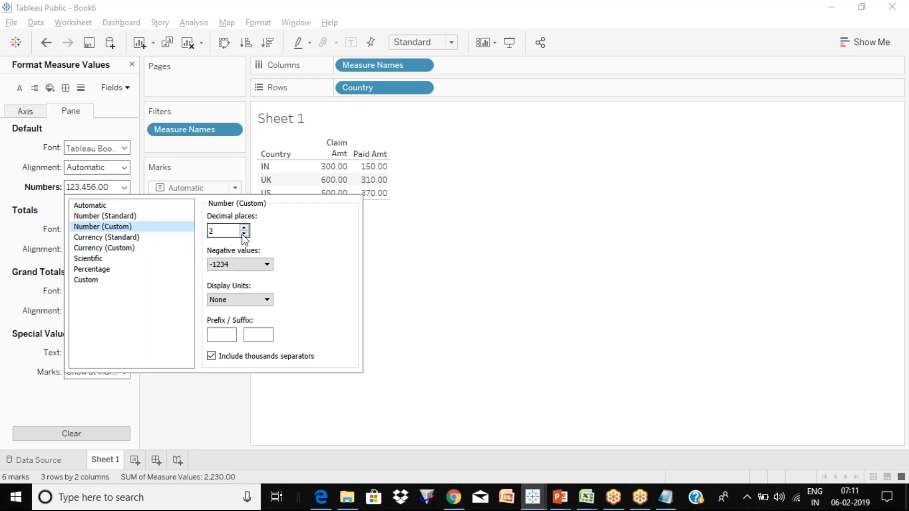
left_click(244, 234)
left_click(245, 234)
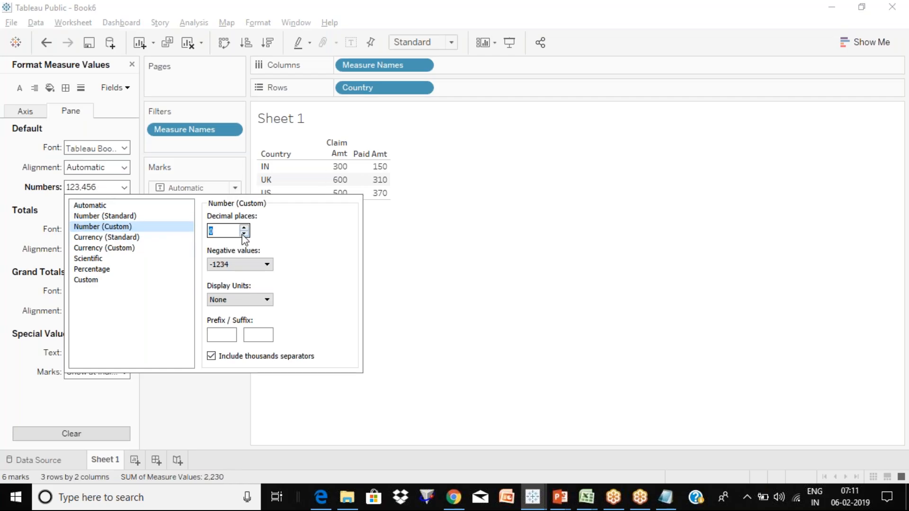
left_click(451, 264)
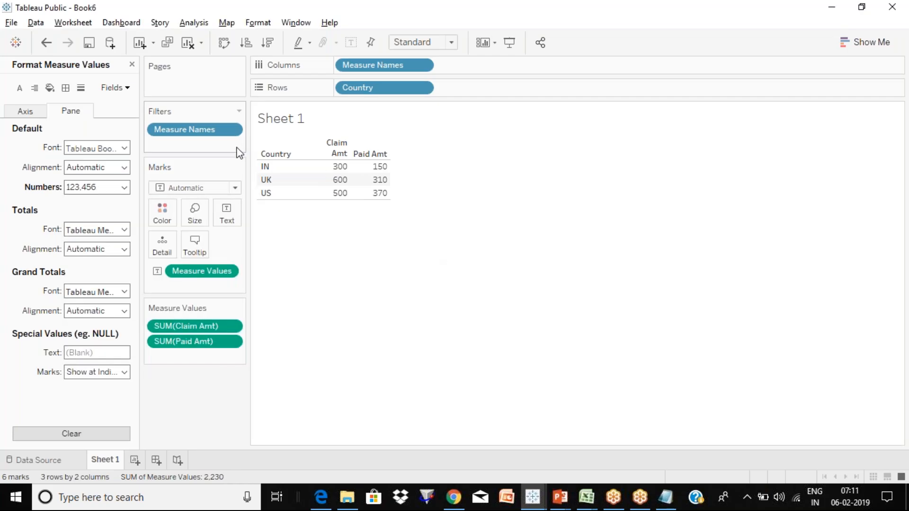
left_click(134, 64)
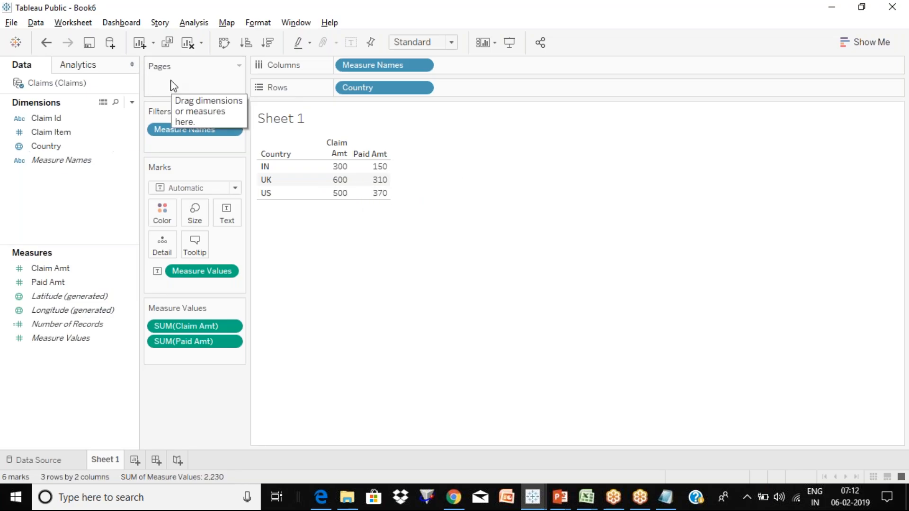
left_click(195, 25)
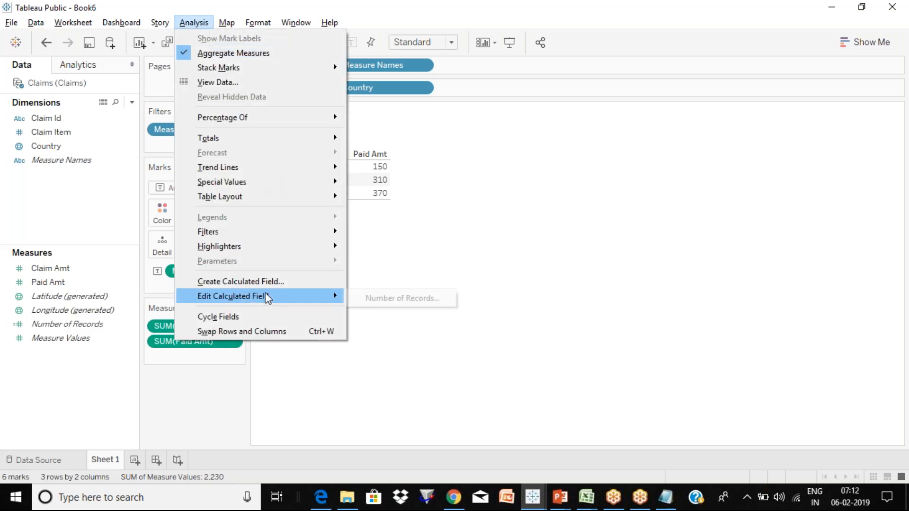
left_click(116, 192)
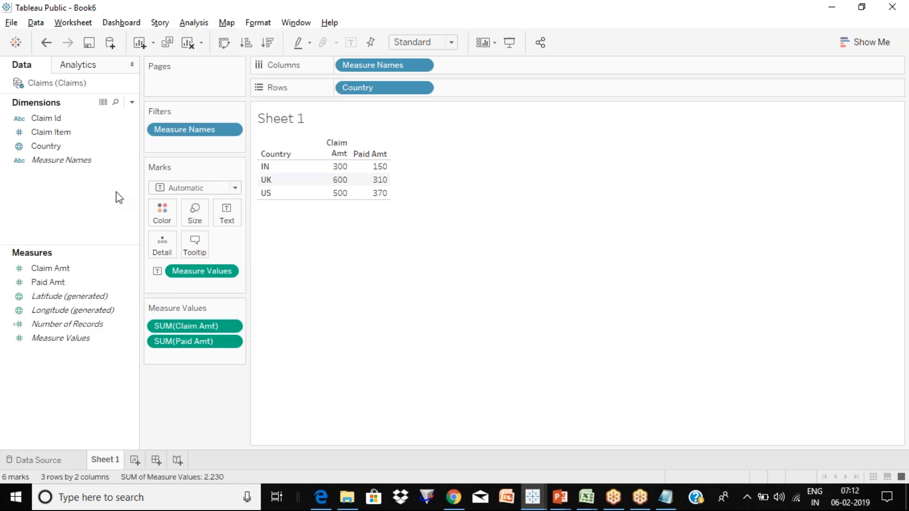
left_click(130, 132)
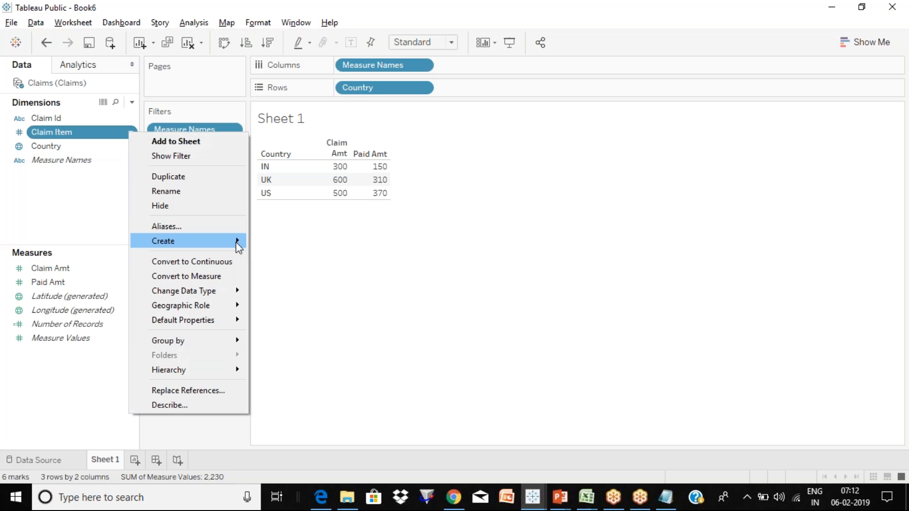
mouse_move(236, 243)
left_click(435, 238)
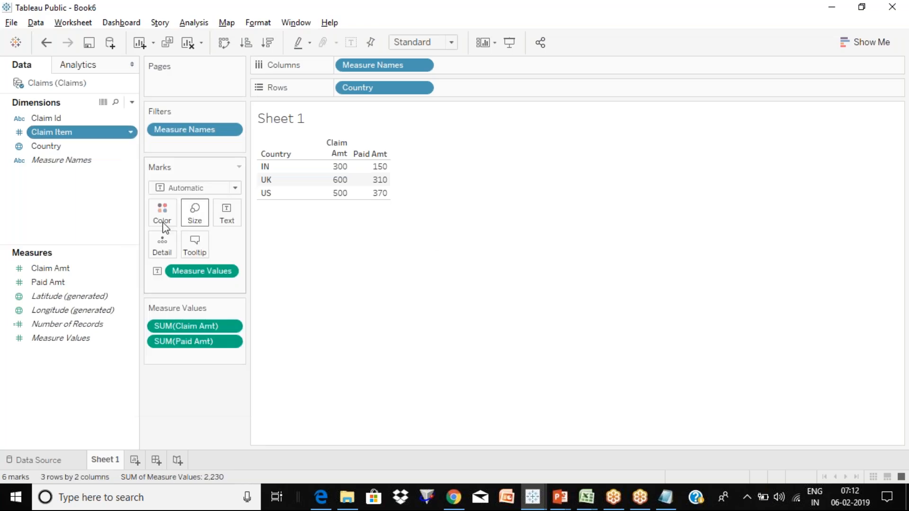
Step: Create a calculated field named ratio with the formula [Paid Amt]/[Claim Amt]
left_click(79, 216)
right_click(80, 220)
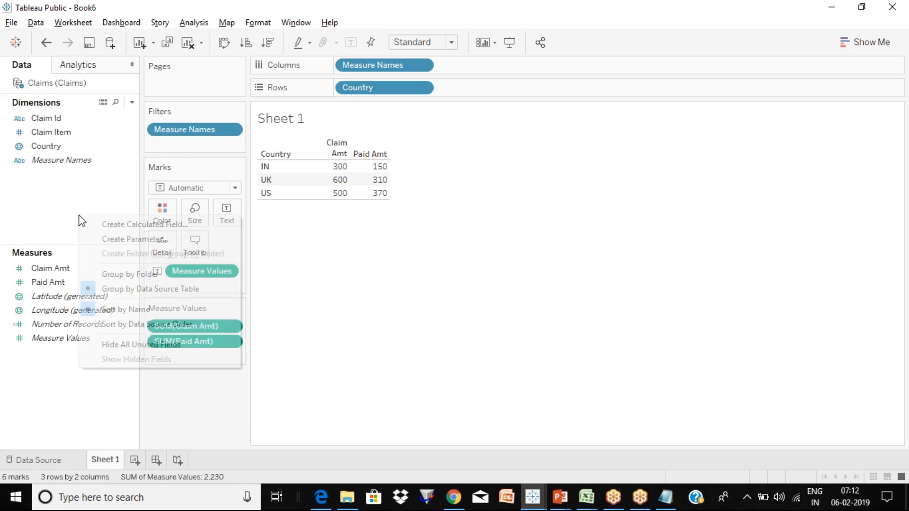
left_click(158, 229)
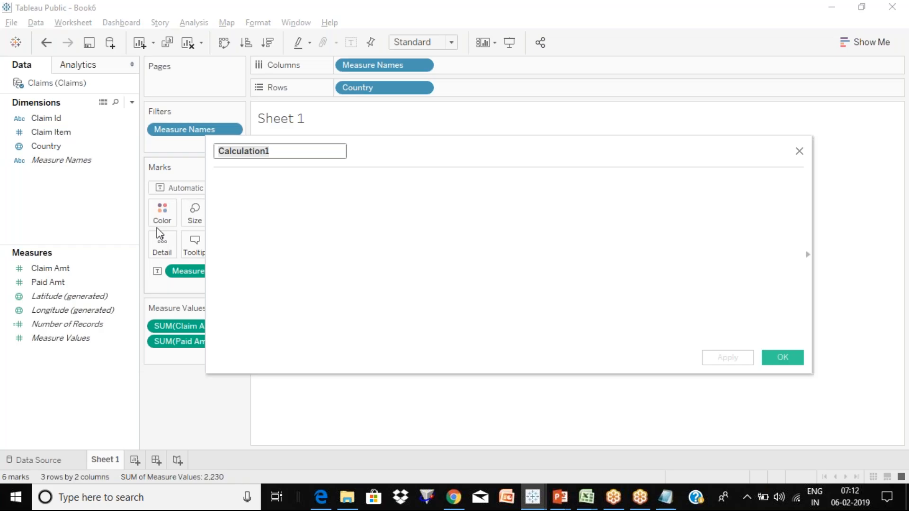
type("ratio")
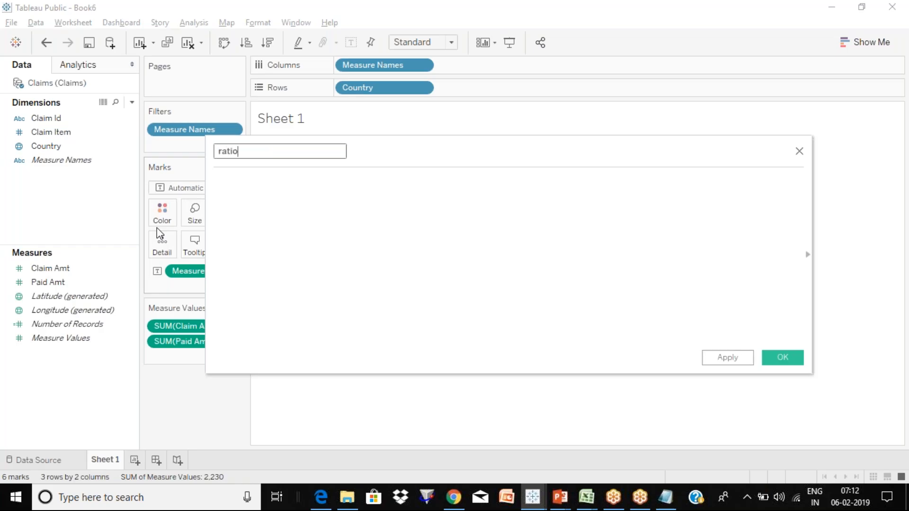
left_click(306, 230)
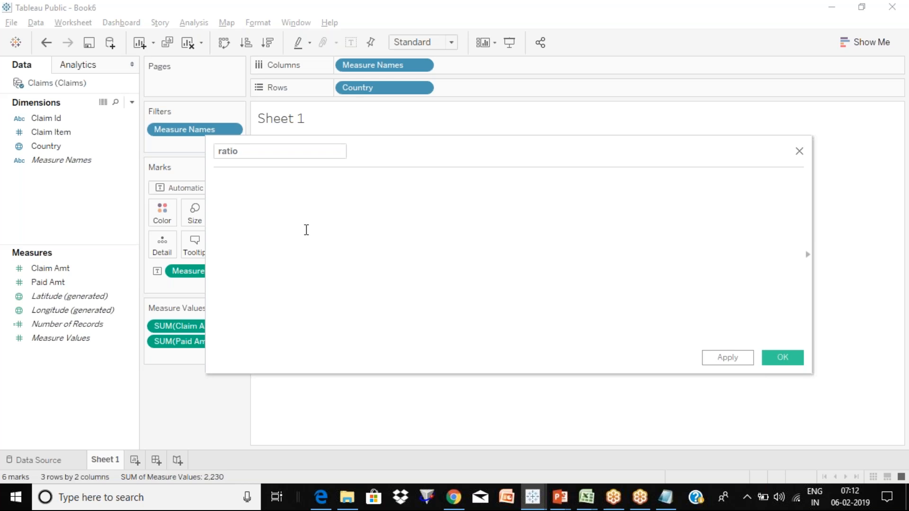
type("pa")
key("Return")
type("/cla")
key("Return")
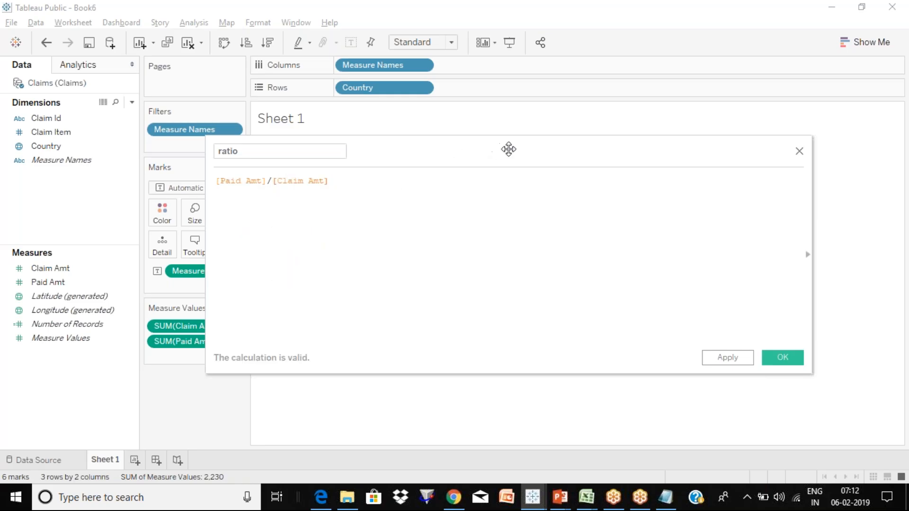
left_click_drag(510, 148, 362, 128)
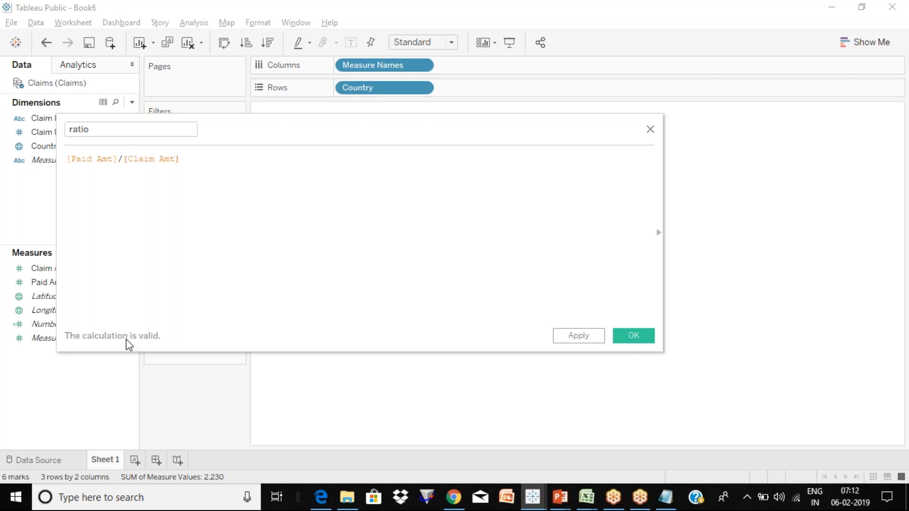
left_click(578, 340)
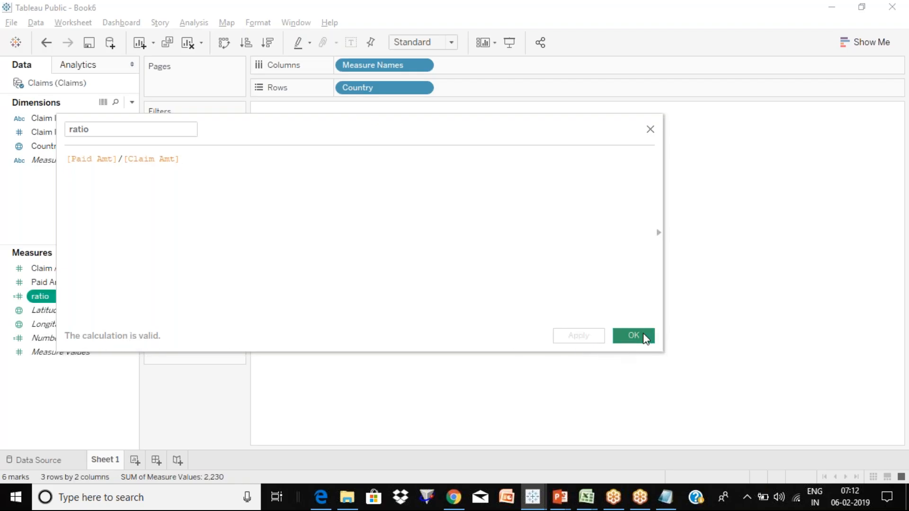
left_click(645, 336)
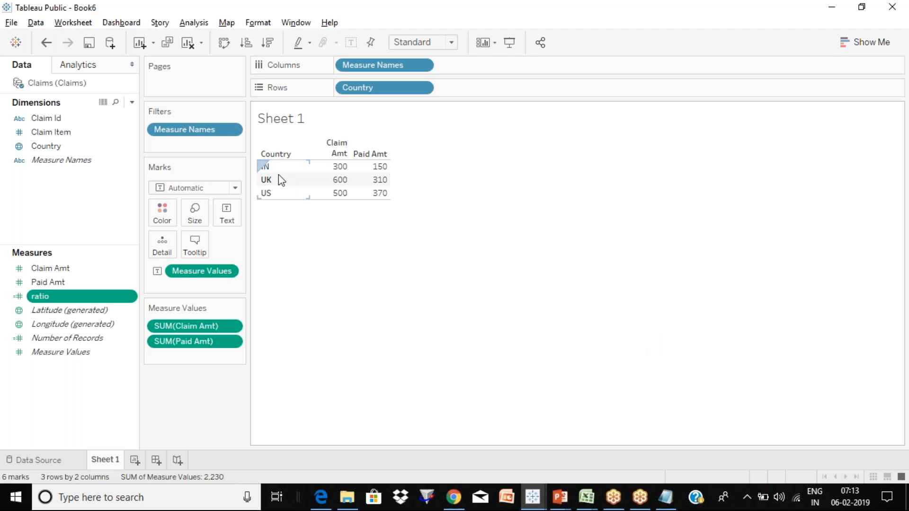
Step: Add the ratio field to the Measure Values in the country table
left_click_drag(92, 299, 220, 357)
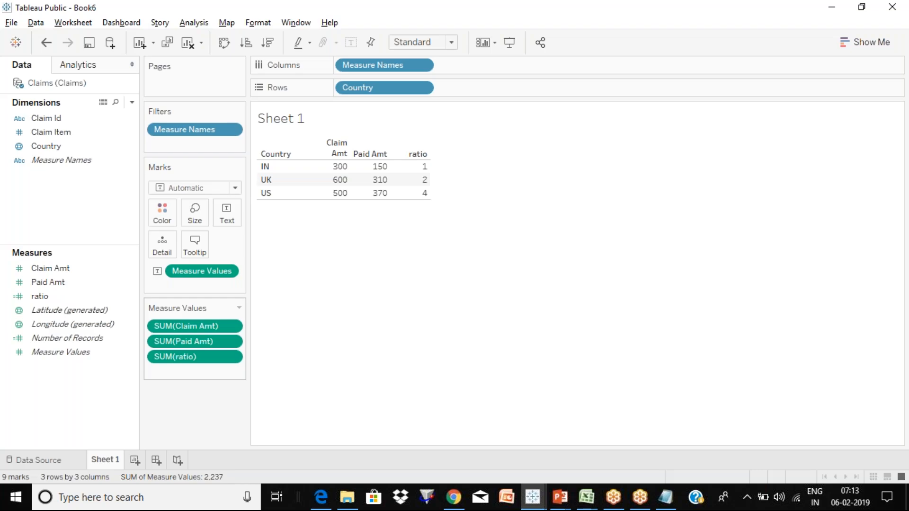
Step: Format the SUM(ratio) values as Number (Custom) with 2 decimal places and close the formatting options
left_click(234, 359)
left_click(198, 377)
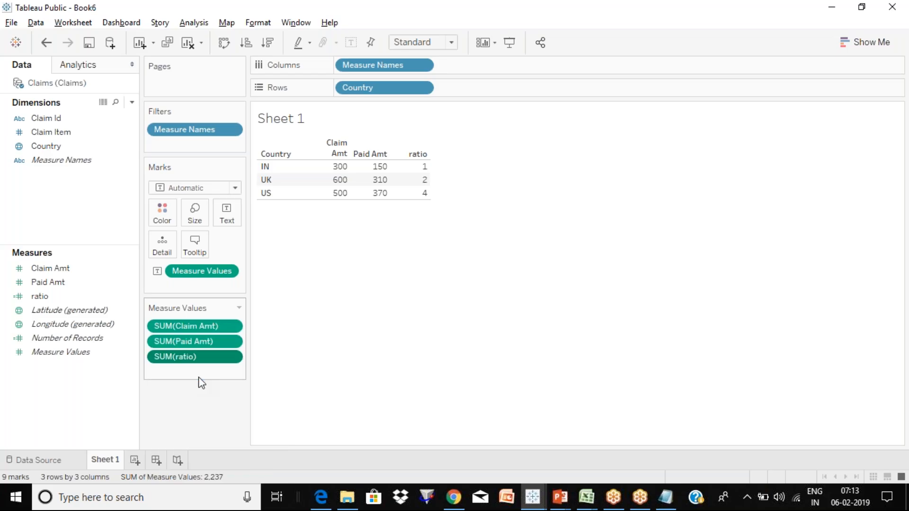
left_click(111, 147)
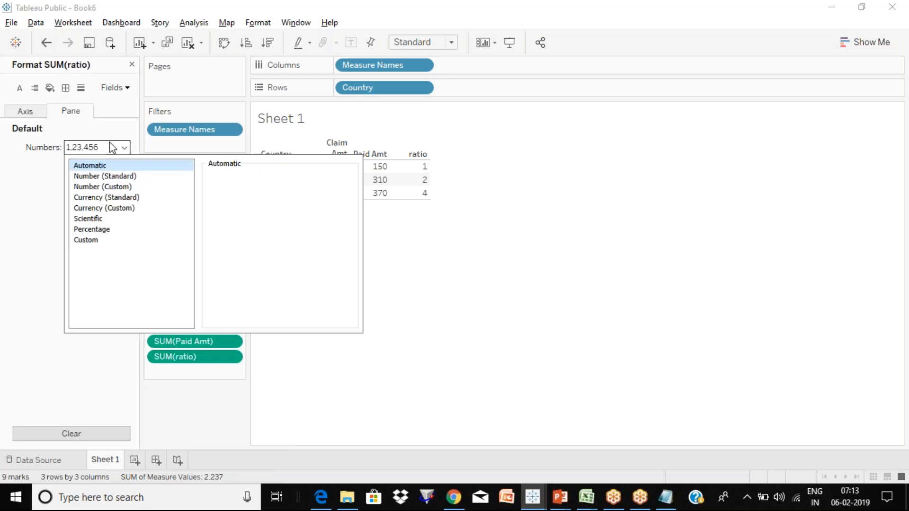
left_click(108, 188)
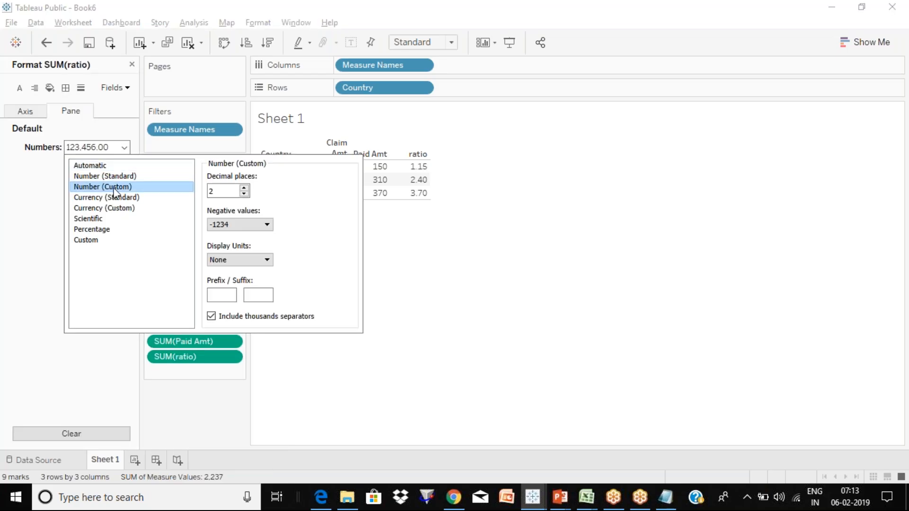
left_click(435, 249)
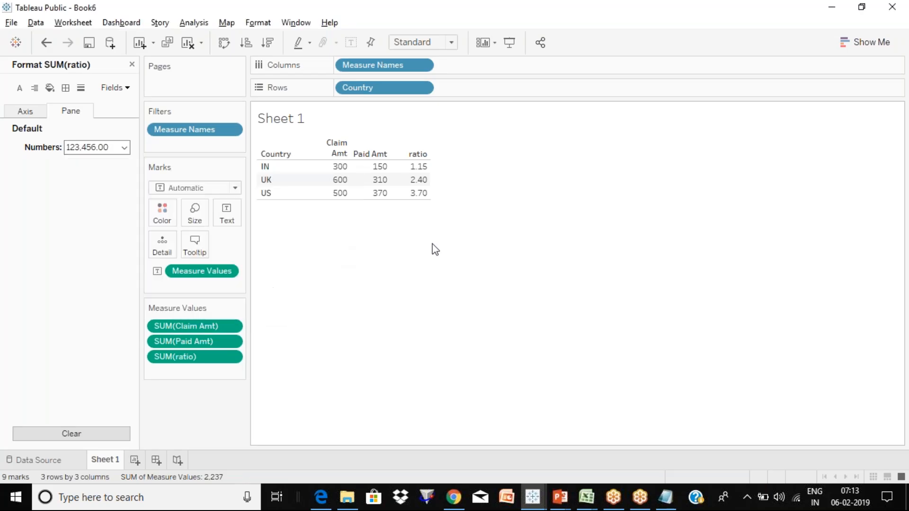
left_click(232, 357)
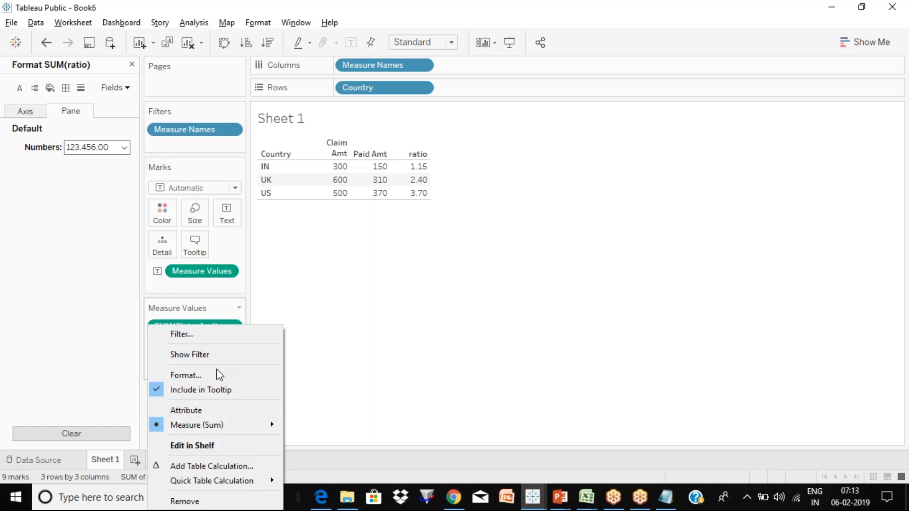
left_click(361, 282)
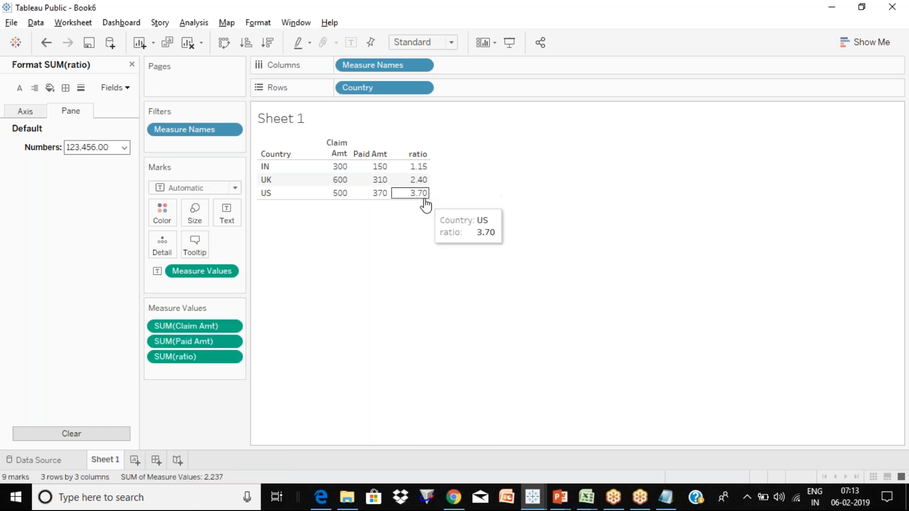
left_click(131, 64)
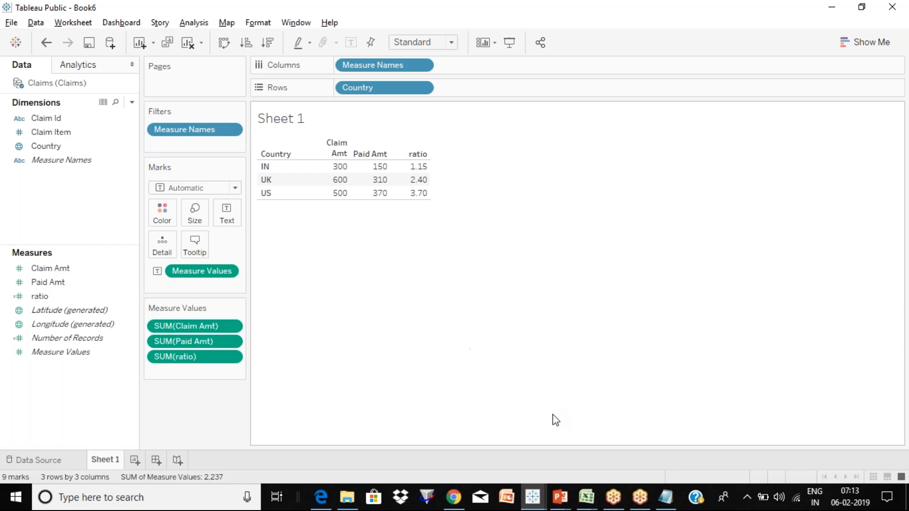
Step: Switch to File Explorer and open the Claims Excel worksheet from the Session 10 folder in Excel
left_click(586, 503)
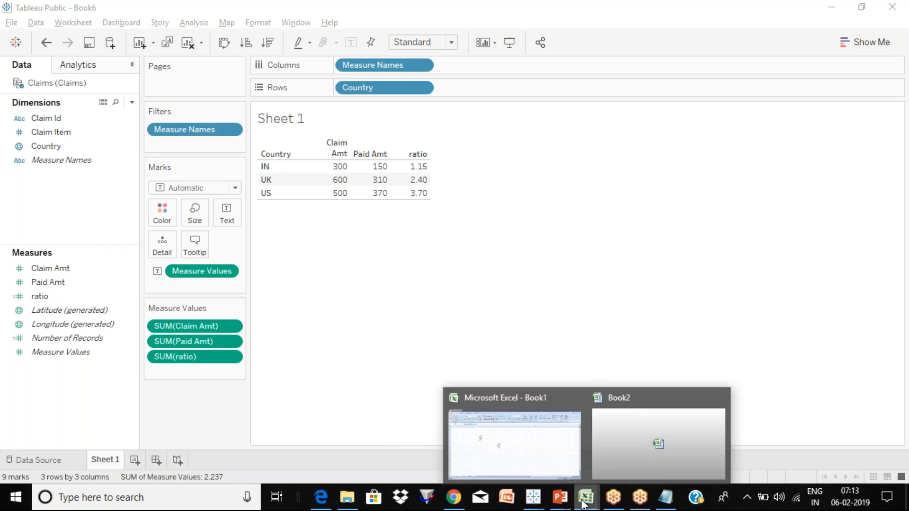
left_click(528, 447)
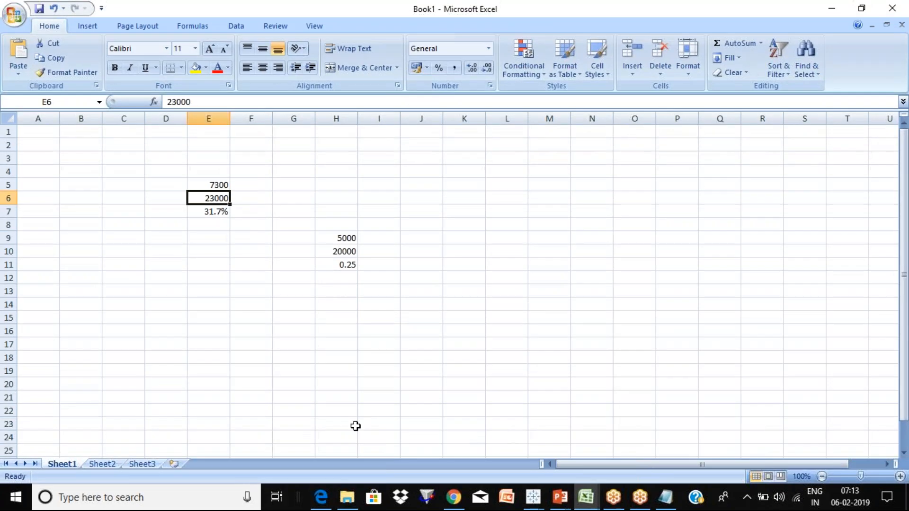
left_click(350, 502)
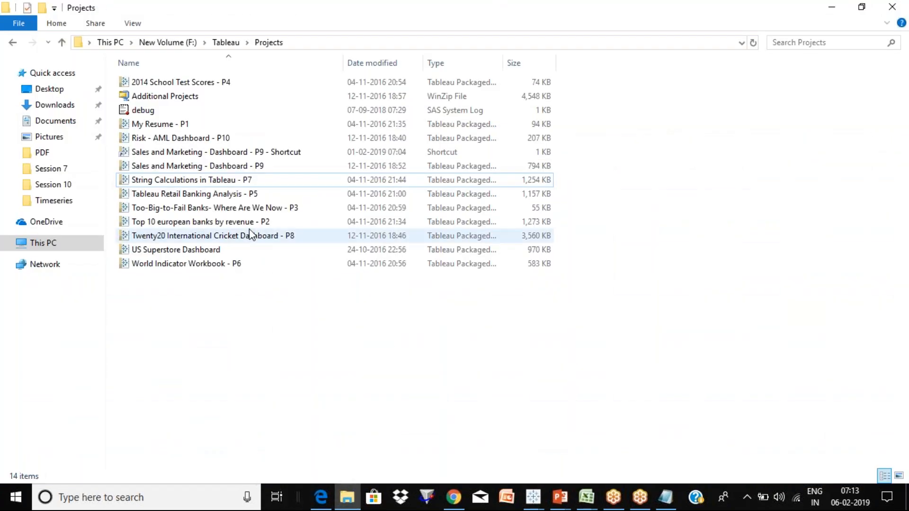
key("BackSpace")
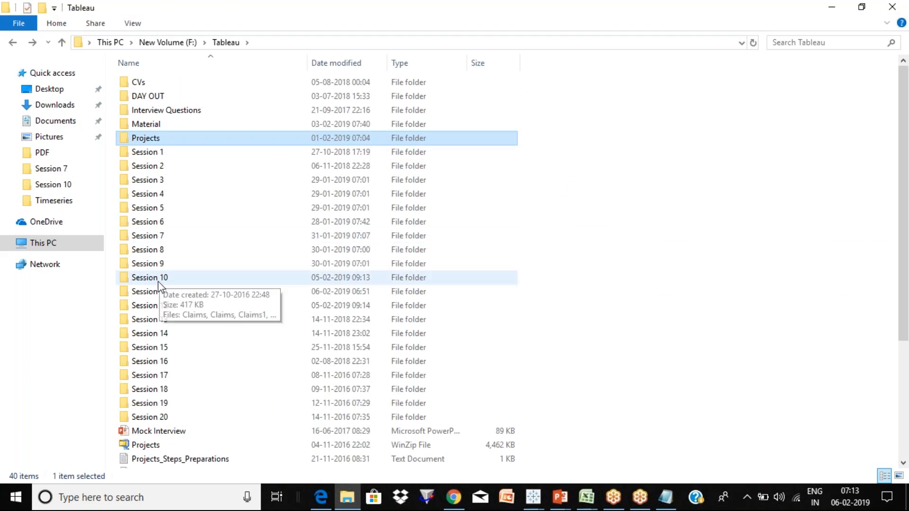
double_click(160, 278)
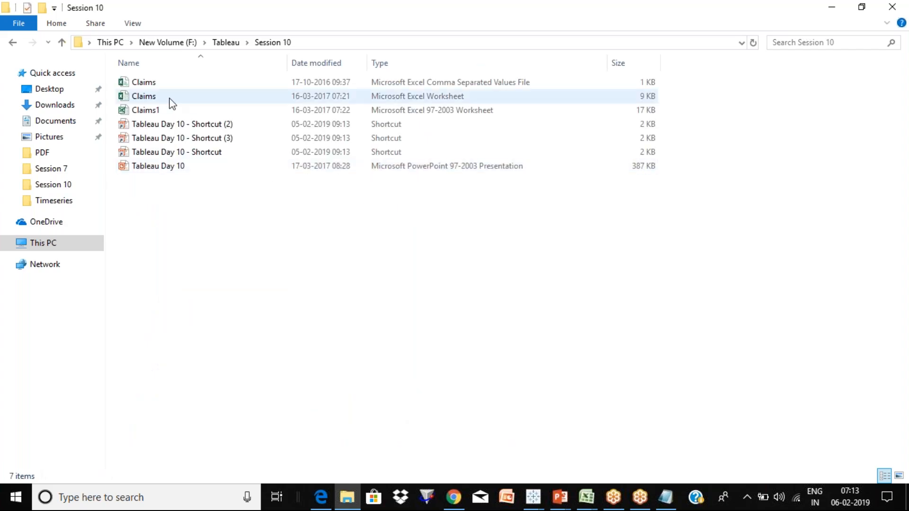
left_click_drag(166, 98, 358, 252)
key("alt+Tab")
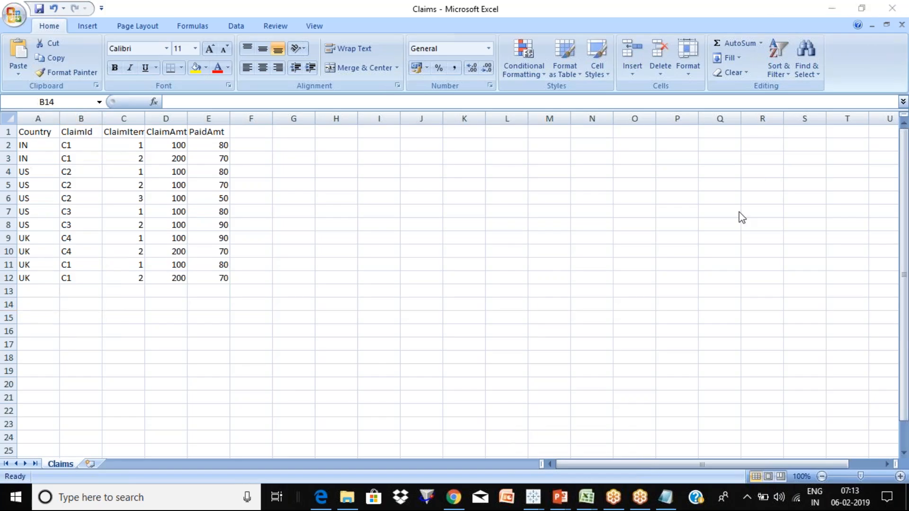
Step: Shade the IN rows in A2:E3 with a light red fill, without any font color change
left_click(900, 477)
left_click(900, 477)
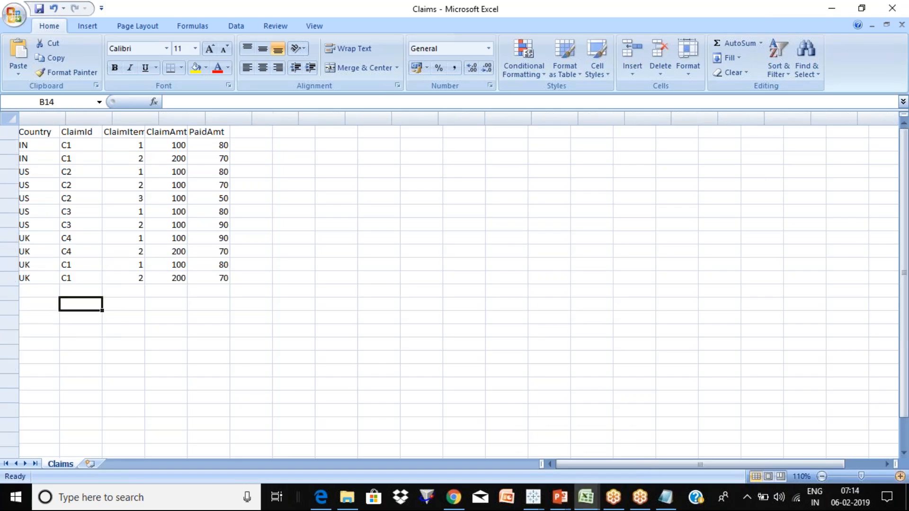
left_click(900, 477)
left_click(900, 477)
left_click_drag(55, 152, 303, 178)
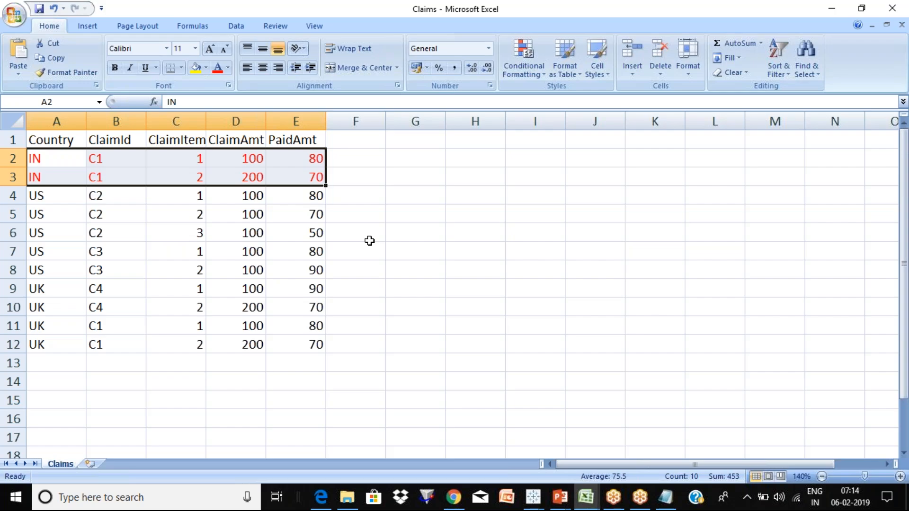
key("ctrl+z")
left_click(206, 68)
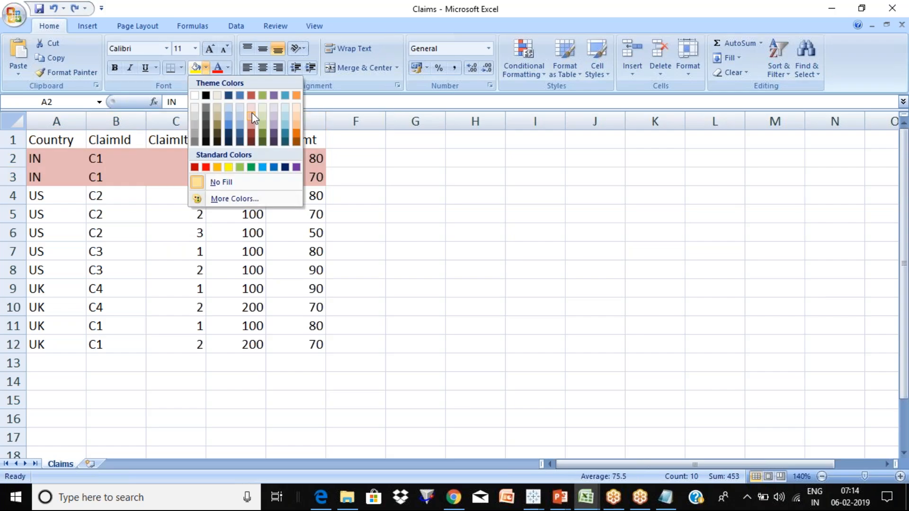
left_click(252, 114)
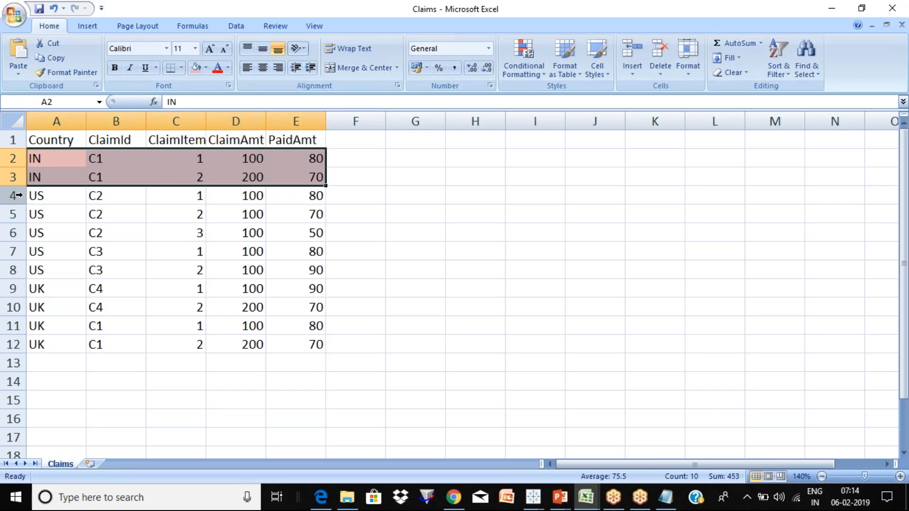
Step: Shade the US rows in A4:E8 with a light tan fill
left_click(41, 197)
key("shift+Right")
key("shift+Right")
key("shift+Right")
key("shift+Right")
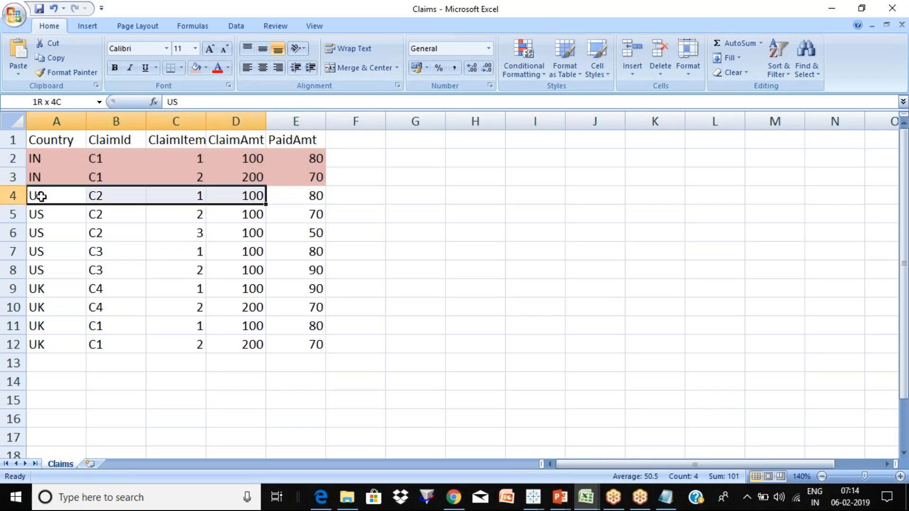
key("shift+Down")
key("shift+Down")
key("shift+Down")
key("shift+Down")
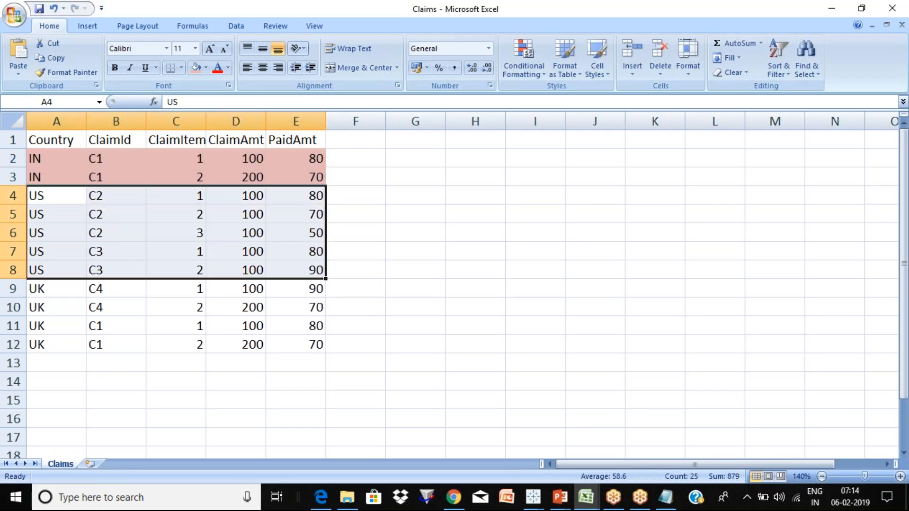
left_click(207, 69)
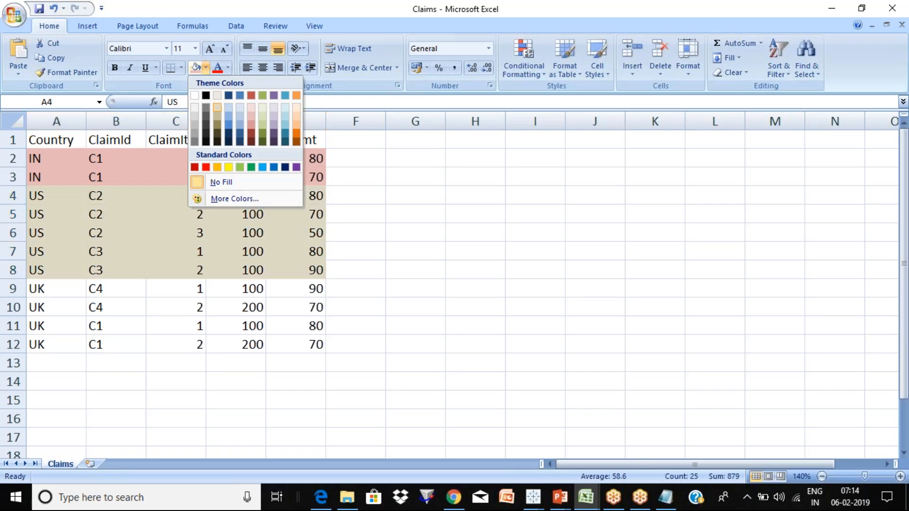
left_click(217, 109)
Step: Shade the UK rows in A9:E12 with a light orange fill and return to cell A1
left_click_drag(47, 292, 303, 345)
scroll(62, 274, "down", 1)
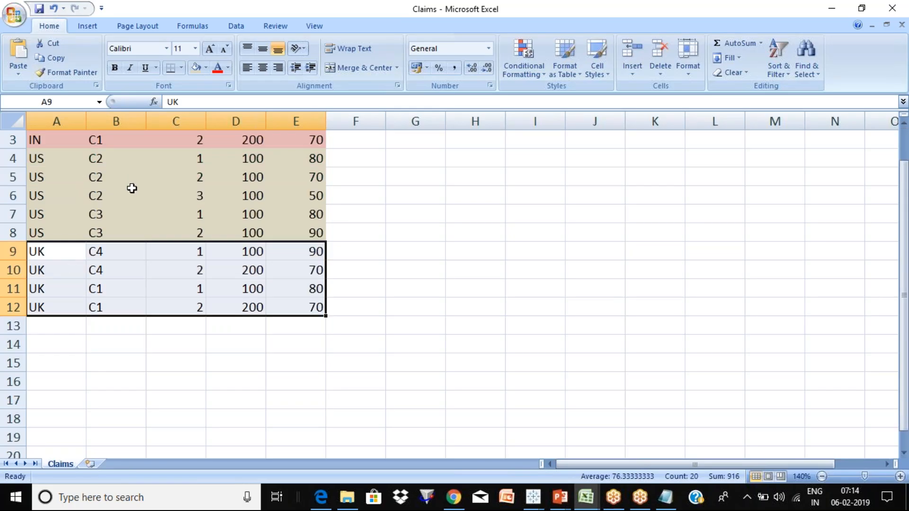
left_click(210, 64)
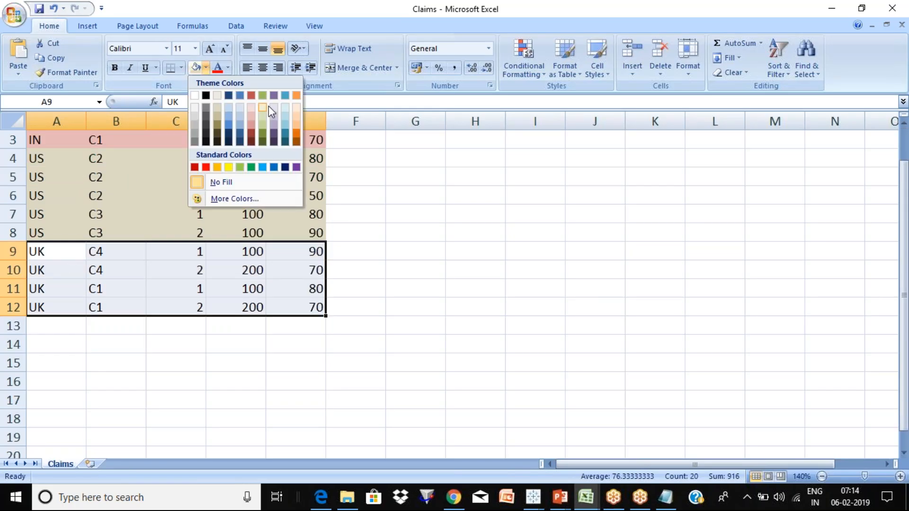
left_click(297, 122)
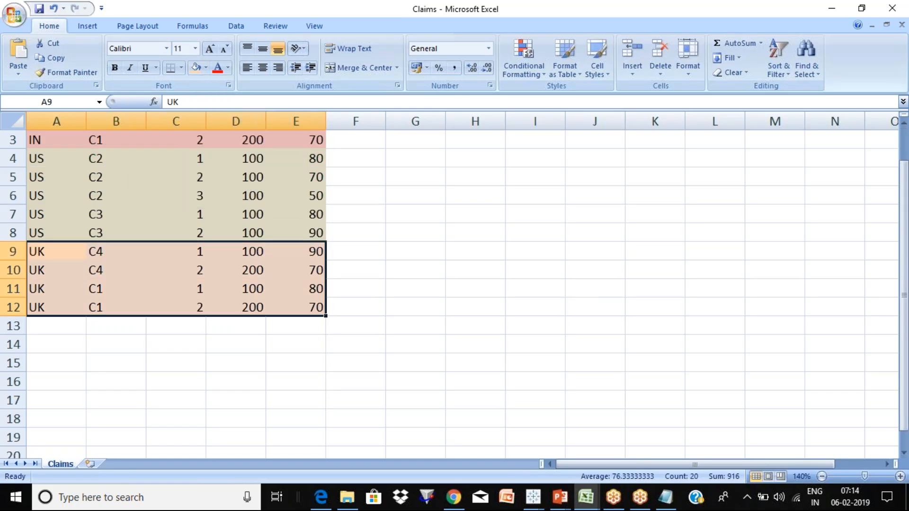
key("ctrl+Home")
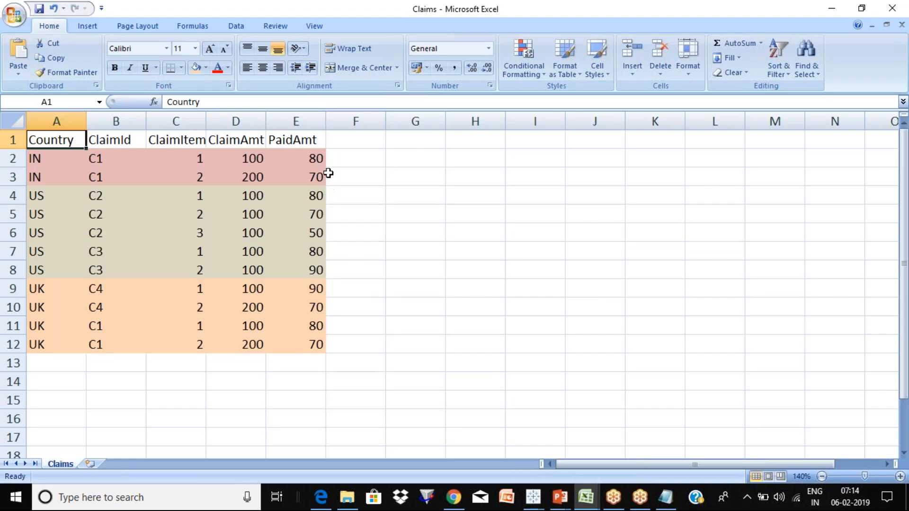
Step: Examine the paid and claim amounts of the two IN rows against the country table in Tableau Public
left_click(310, 153)
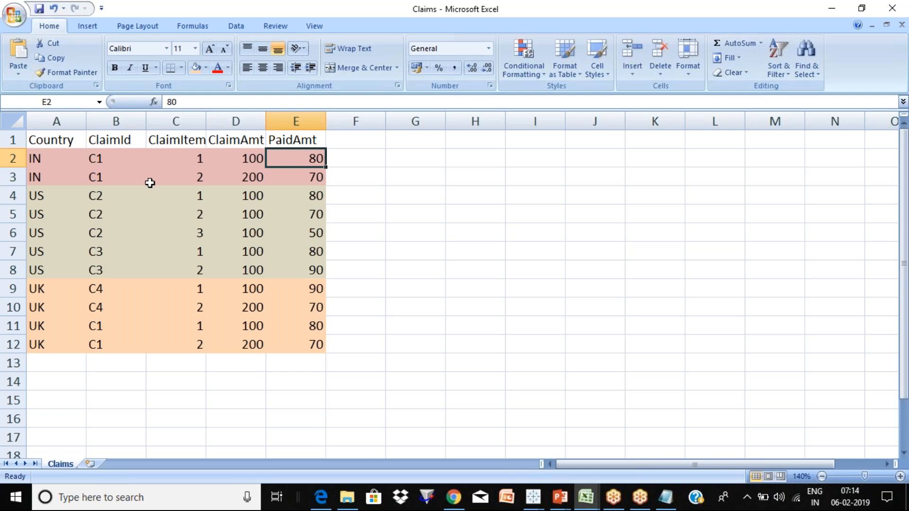
key("alt+Tab")
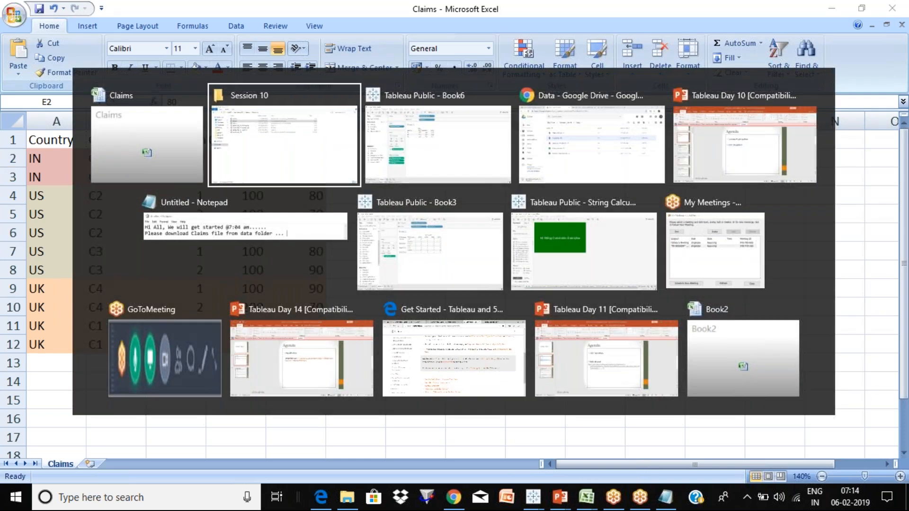
key("Tab")
key("Tab")
key("alt+Tab")
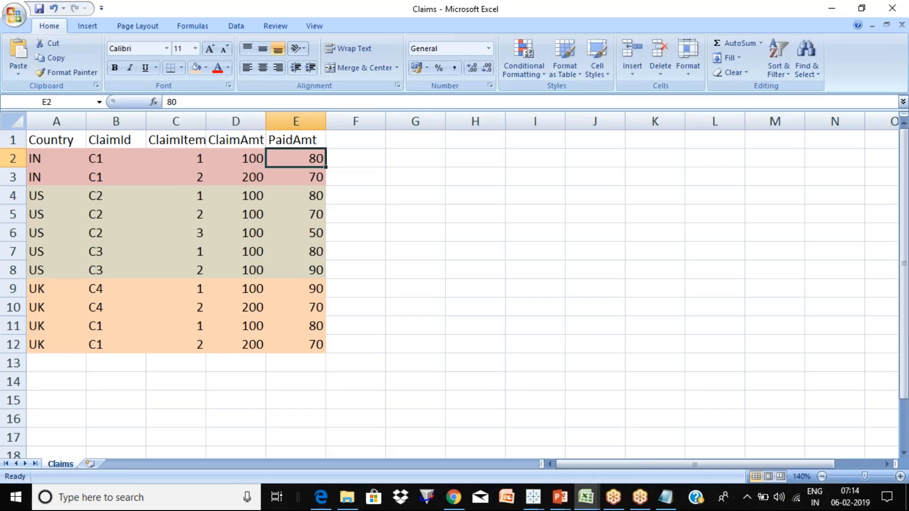
key("Left")
key("Left")
key("Left")
key("Left")
key("Right")
key("Right")
key("Right")
key("Right")
key("shift+Down")
key("Left")
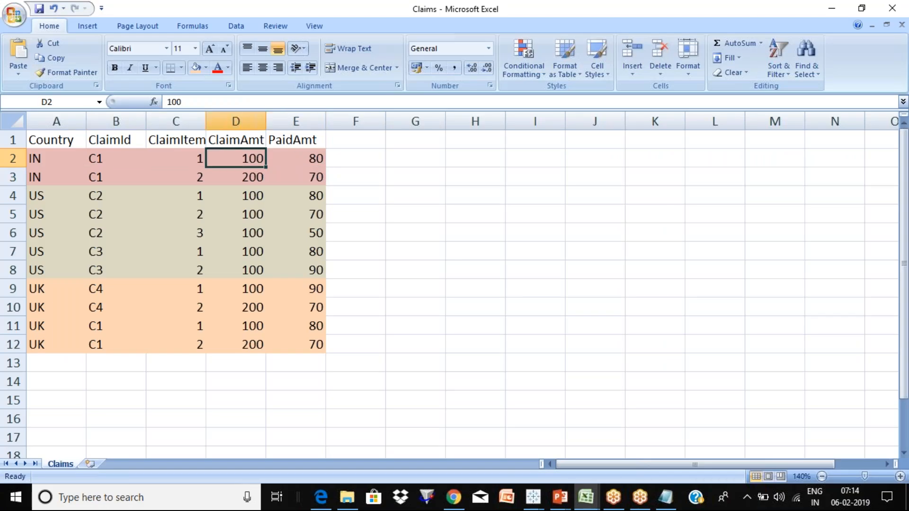
key("shift+Down")
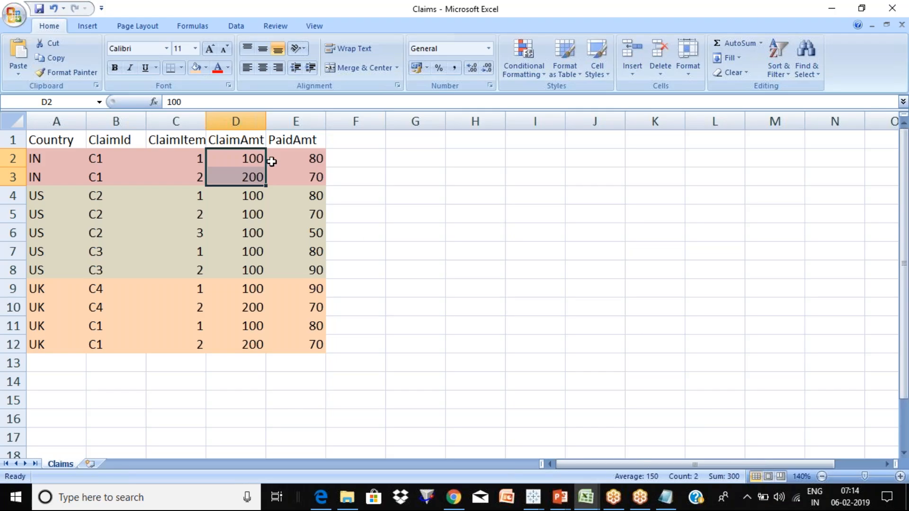
Step: Calculate the paid-to-claimed ratio for IN in cell G3 with the formula =150/300
left_click(313, 161)
left_click(313, 177)
left_click(420, 177)
type("=150/300")
key("Return")
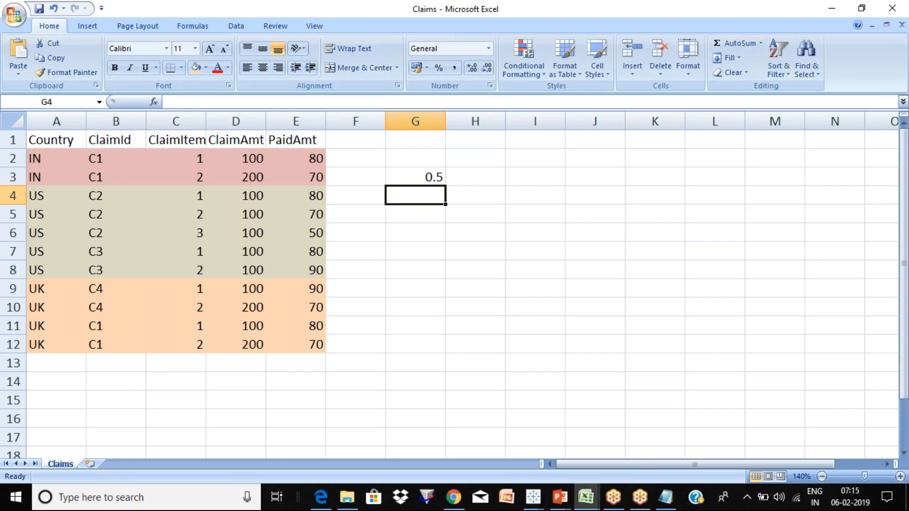
Step: Compare the IN ratio in the Tableau Public country table with the formula in cell G3 of the Claims sheet
key("alt+Tab")
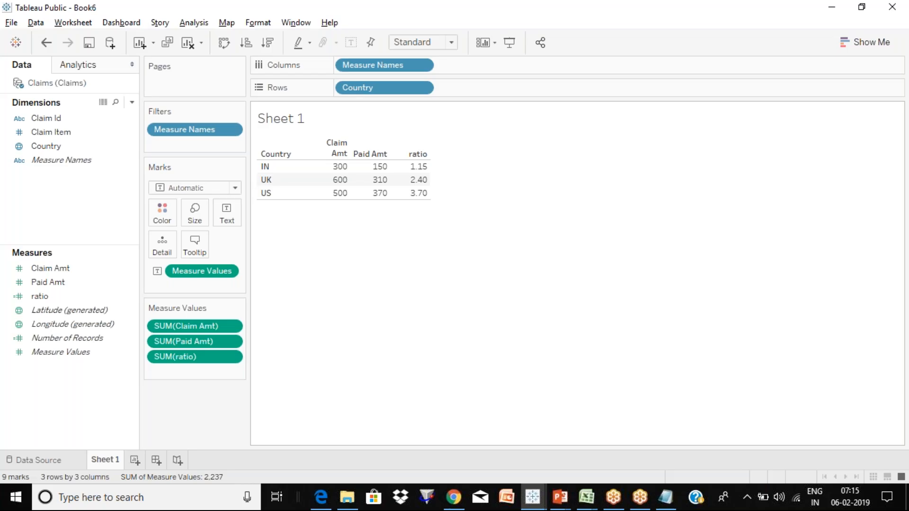
key("alt+Tab")
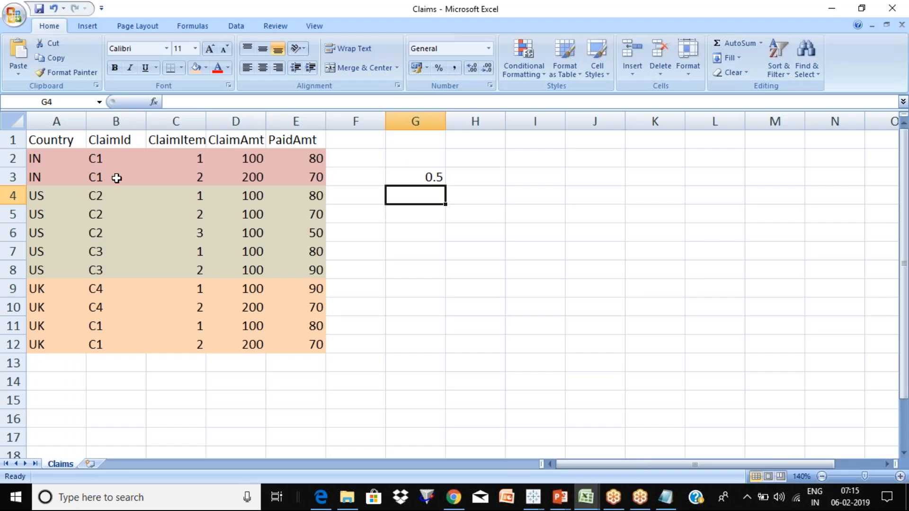
left_click(43, 157)
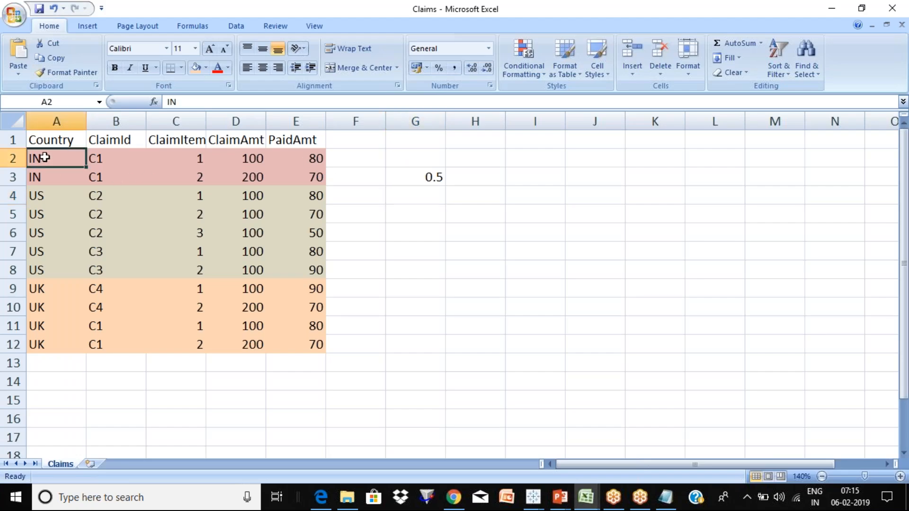
left_click(307, 159)
double_click(421, 181)
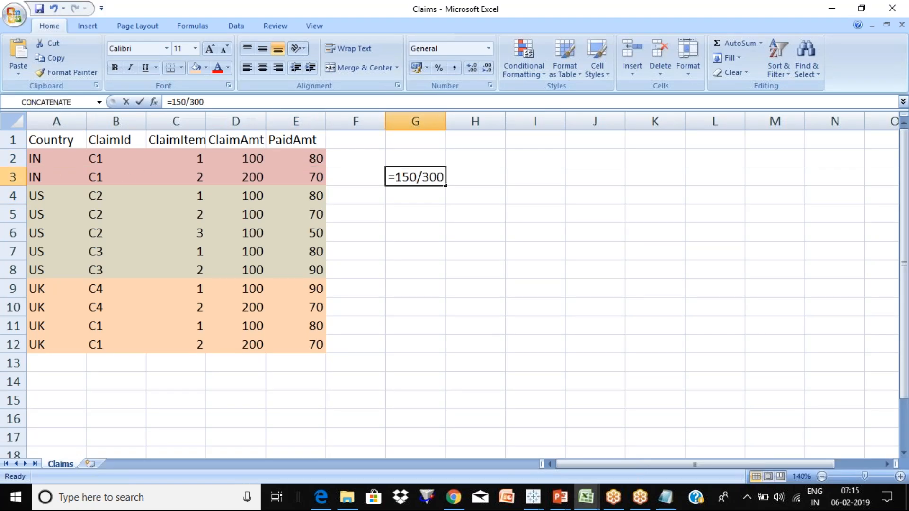
key("Escape")
key("alt+Tab")
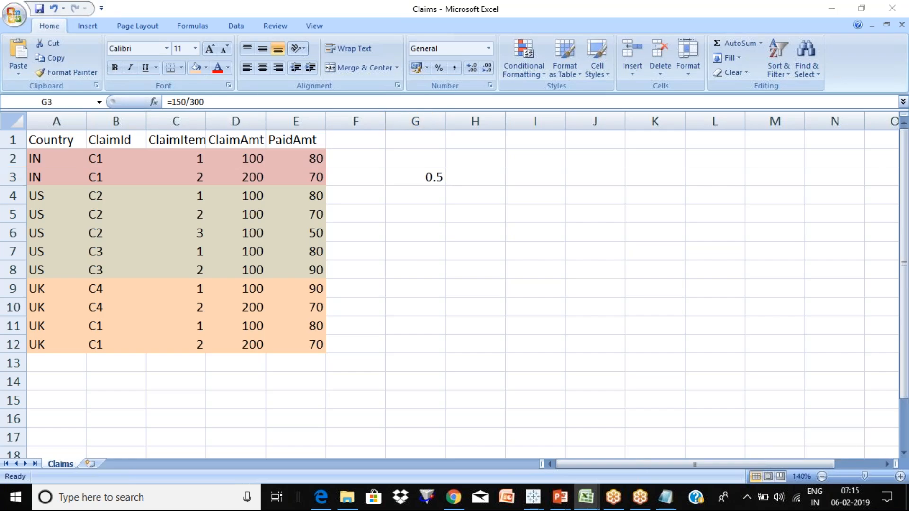
Step: Switch to Tableau Public and add Claim Item to the table rows after Country
key("alt+Tab")
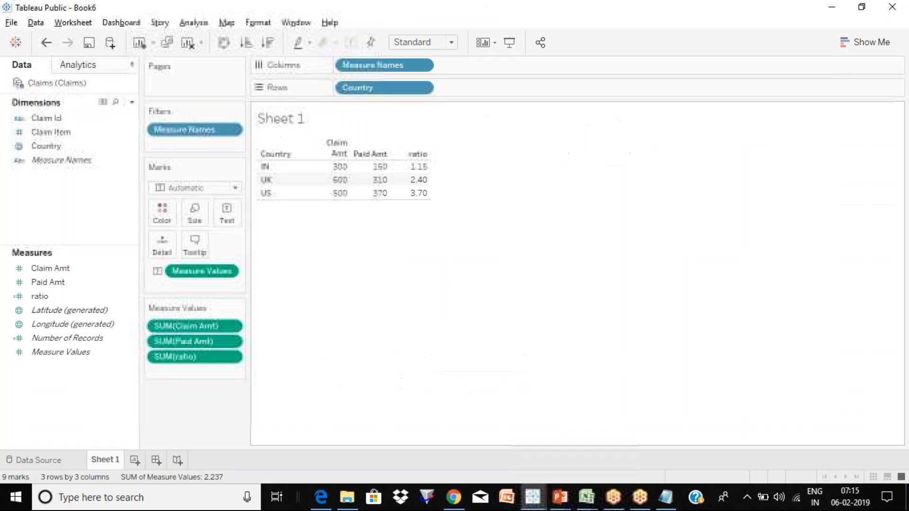
mouse_move(422, 175)
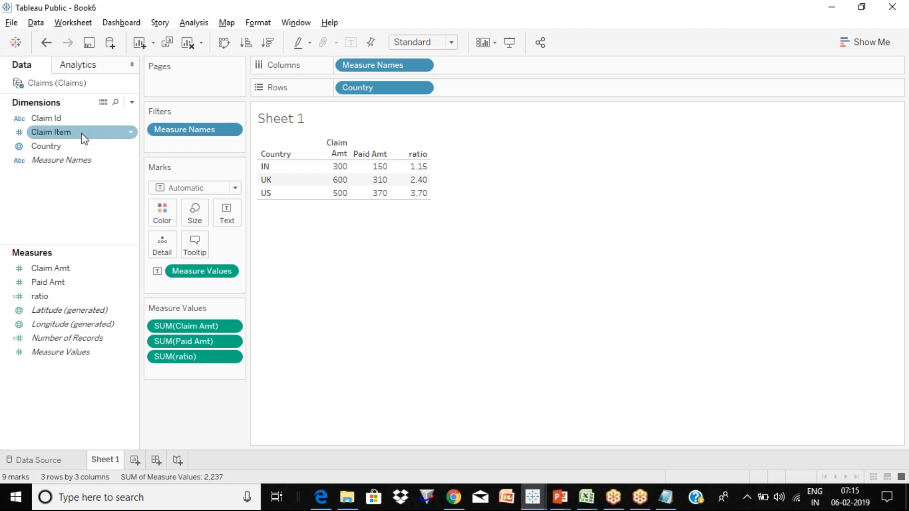
left_click_drag(82, 133, 521, 90)
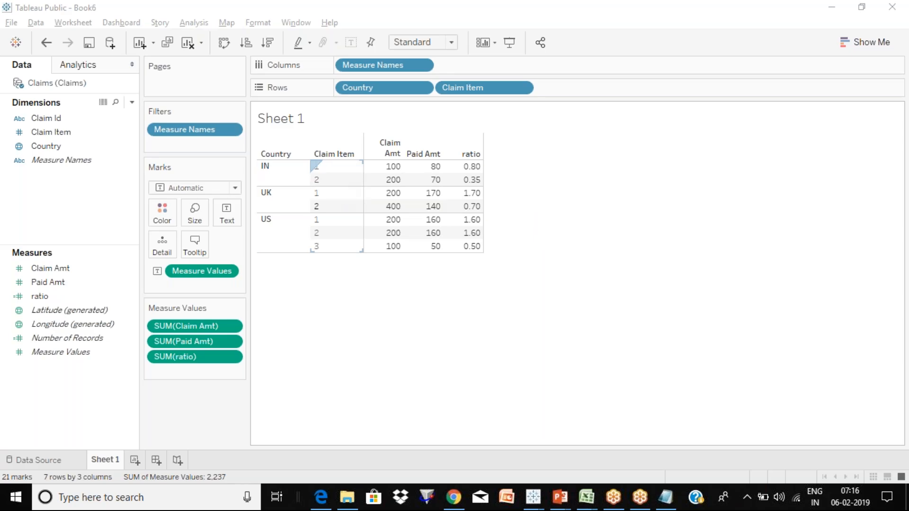
Step: Examine the claim IDs and claim items of the two IN rows in the Excel Claims sheet
key("alt+Tab")
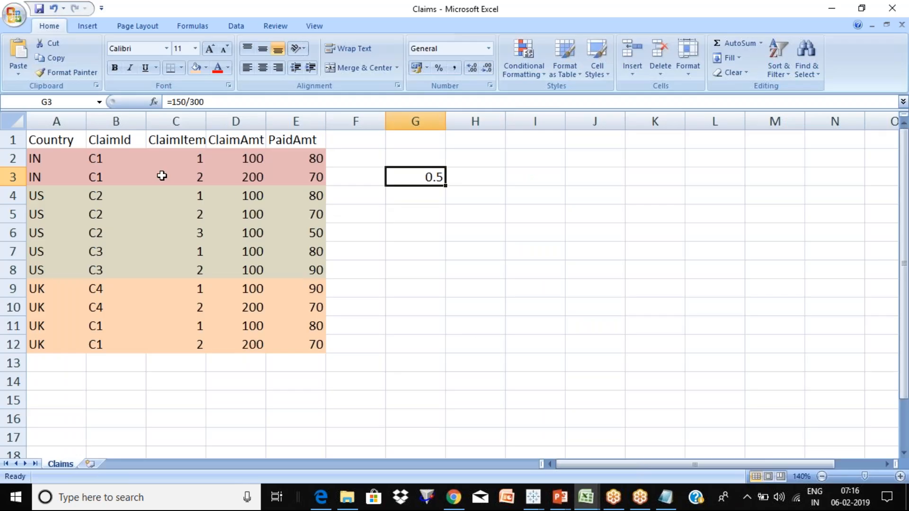
left_click(112, 156)
left_click(12, 158)
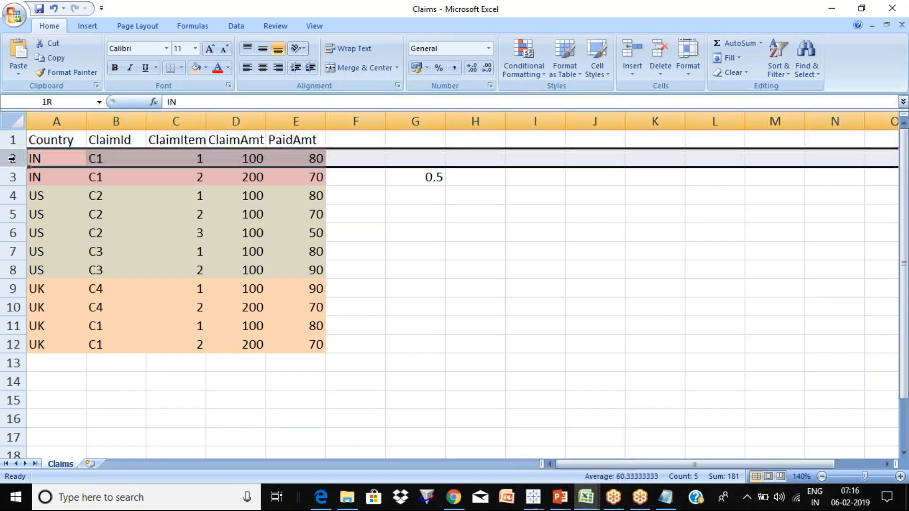
left_click_drag(13, 158, 13, 179)
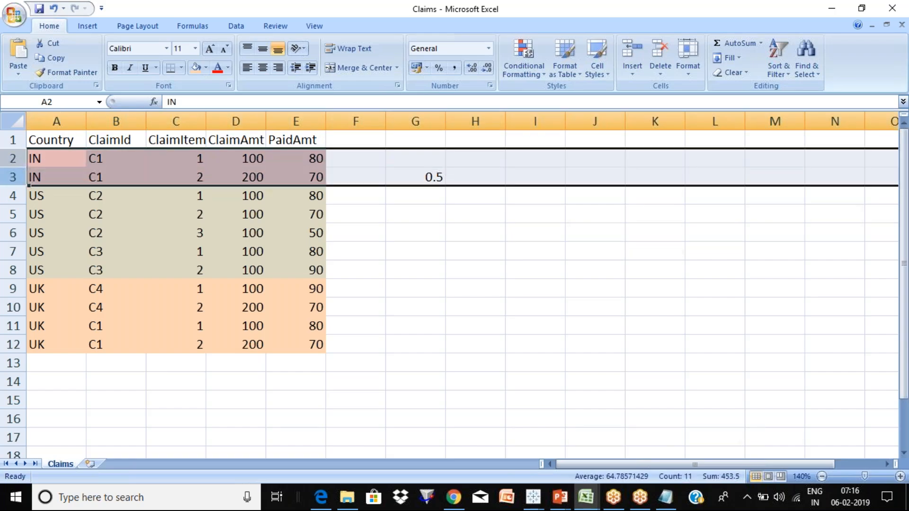
left_click(105, 165)
left_click(183, 172)
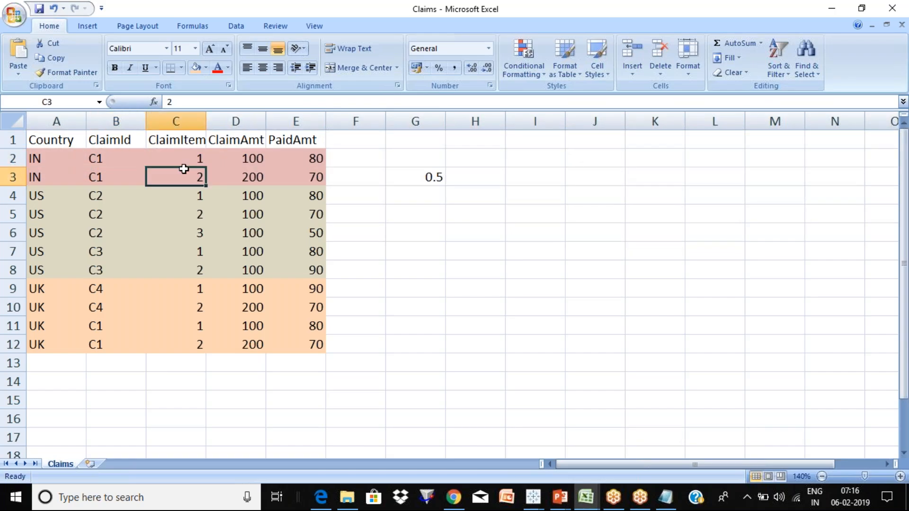
left_click(185, 157, "shift")
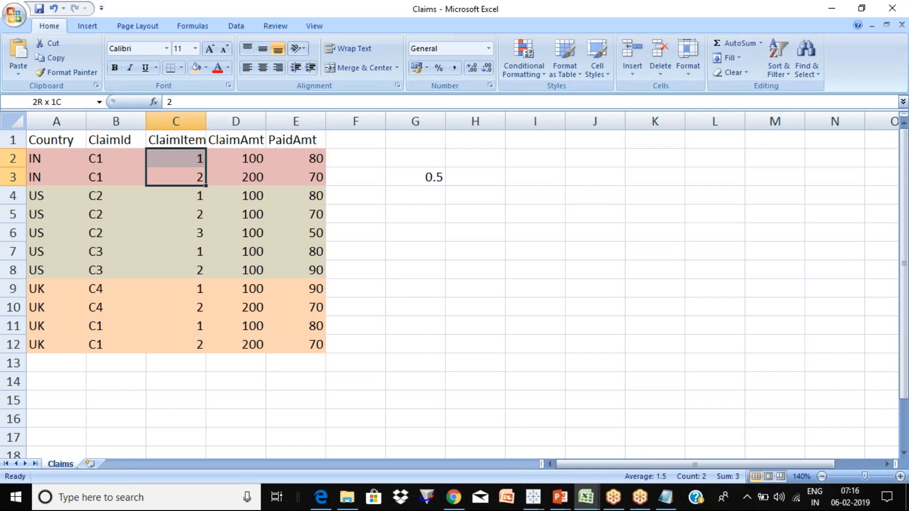
left_click(240, 159)
left_click(175, 160)
left_click(170, 178, "shift")
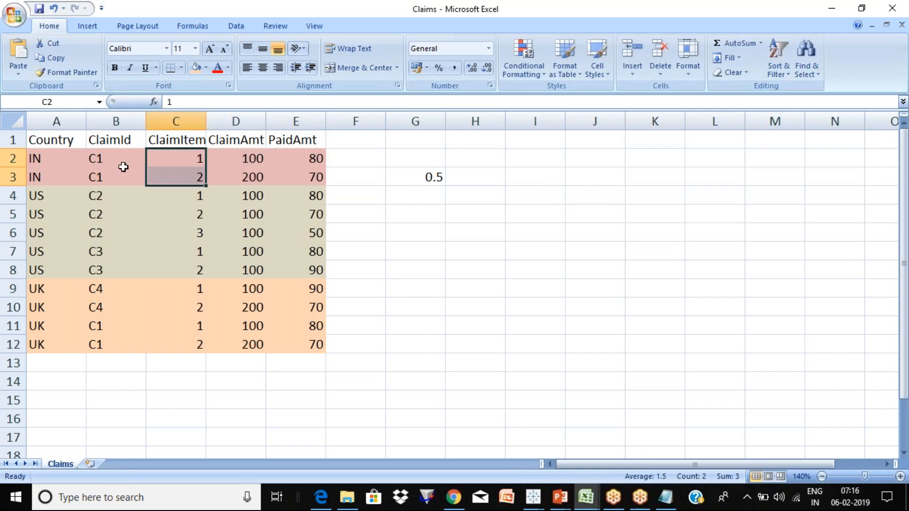
left_click(118, 164)
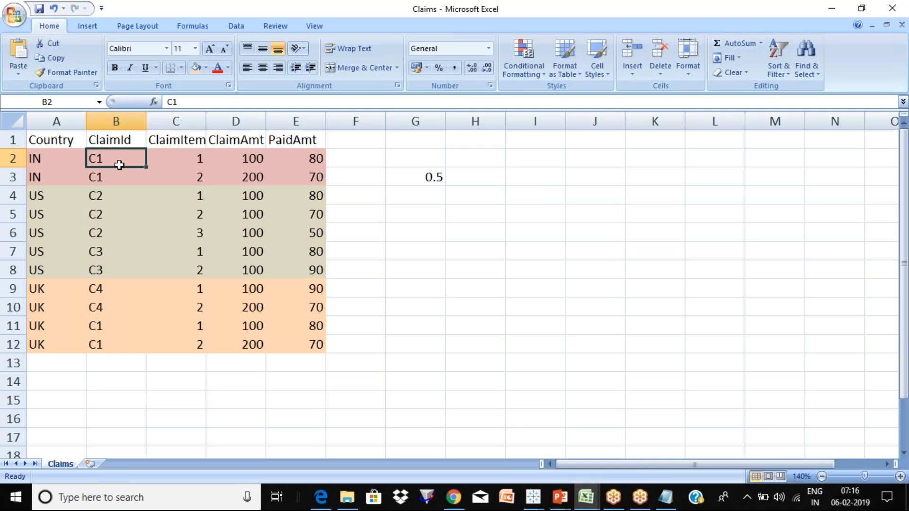
Step: Return to Tableau Public and examine the ratio of each claim item within each country
key("alt+Tab")
key("alt+Tab")
key("alt+Tab")
key("alt+Tab")
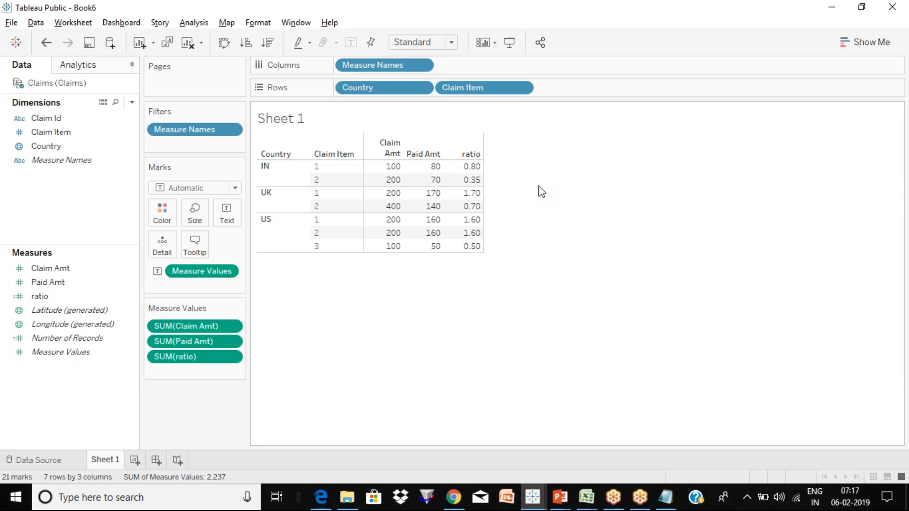
mouse_move(447, 184)
mouse_move(477, 250)
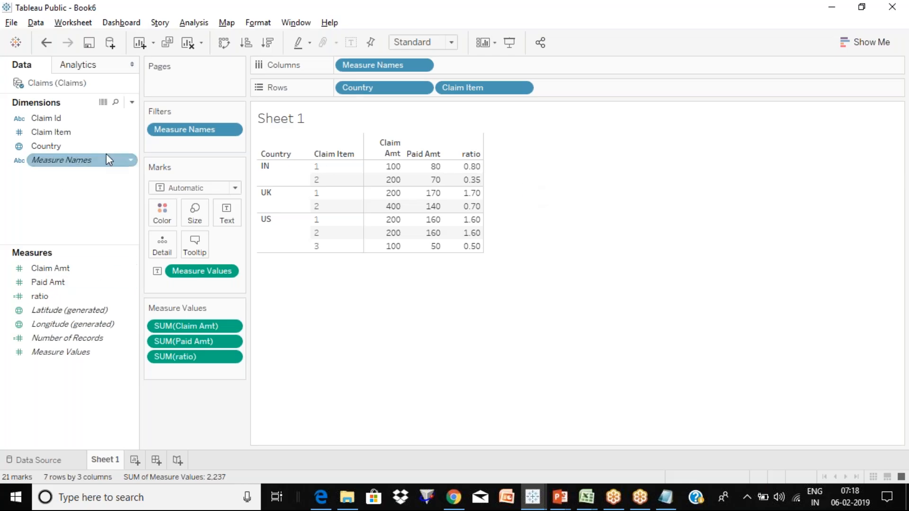
left_click(135, 286)
right_click(135, 286)
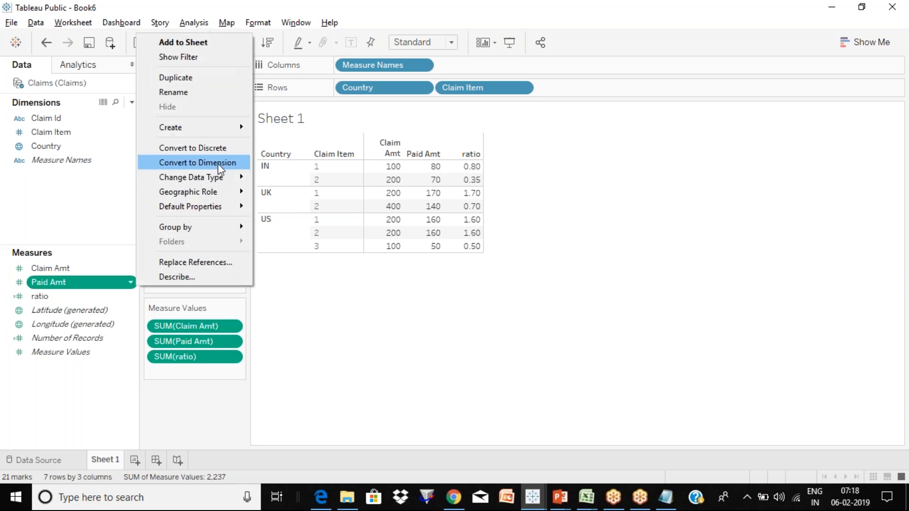
left_click(94, 193)
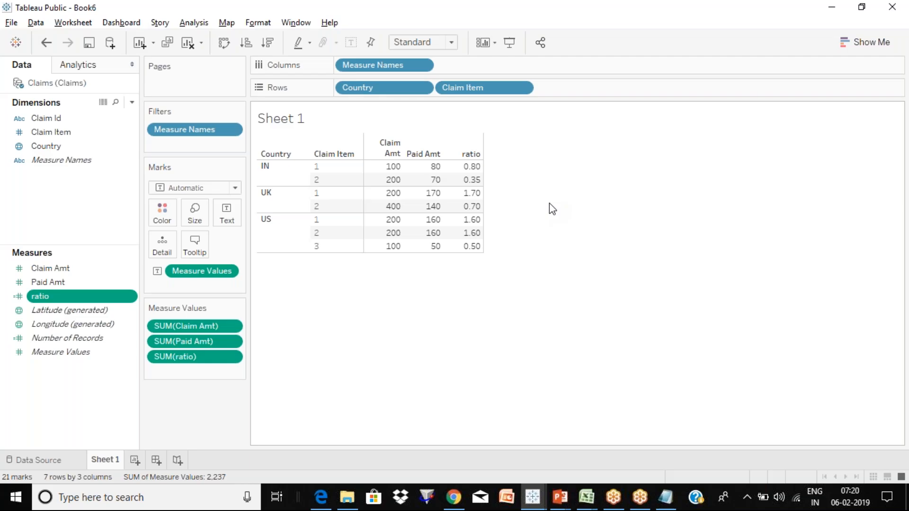
left_click(509, 17)
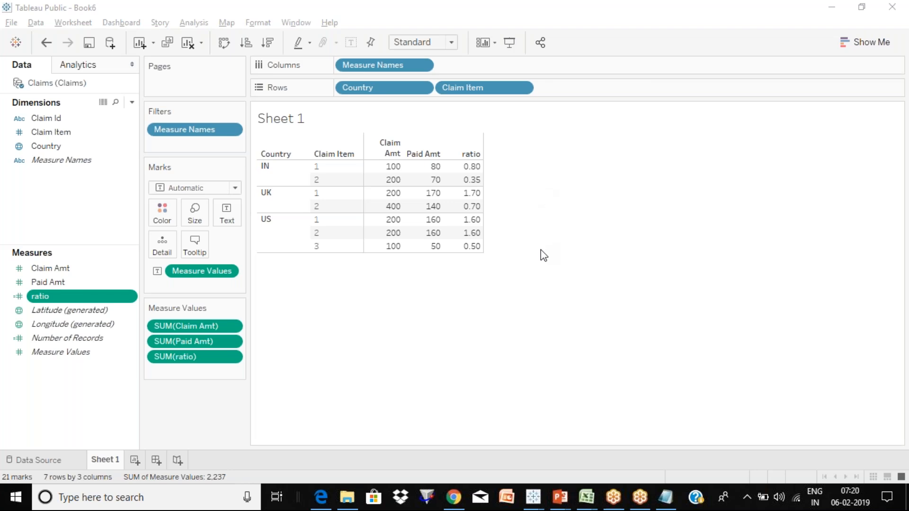
left_click(541, 194)
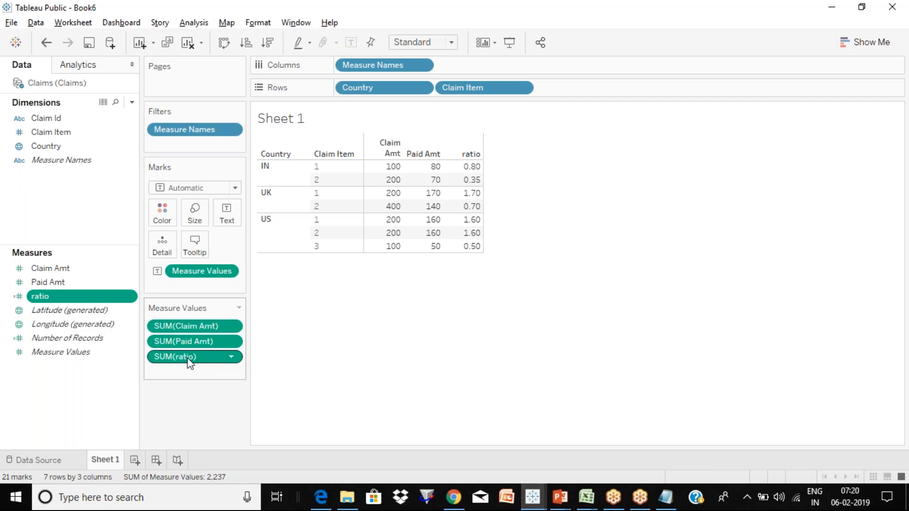
Step: Review the custom number format and decimal places of the SUM(ratio) measure, leaving the format settings closed
left_click(231, 357)
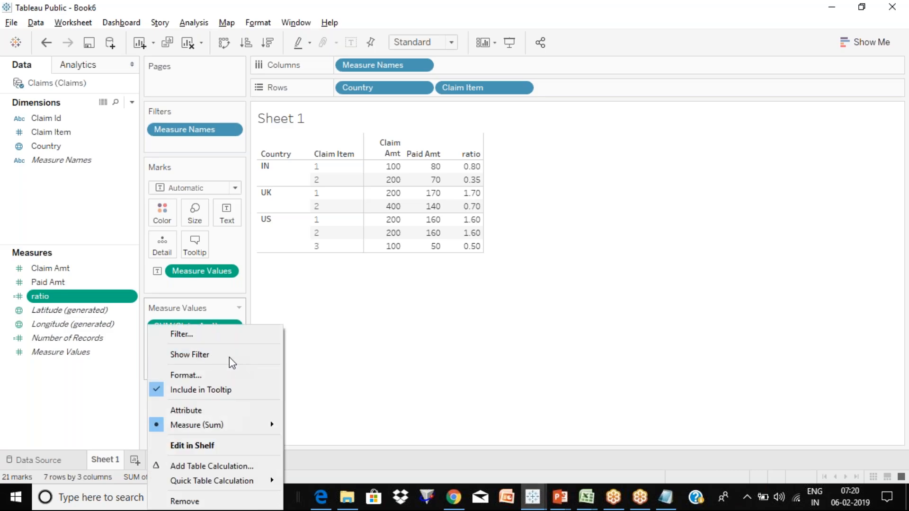
left_click(206, 377)
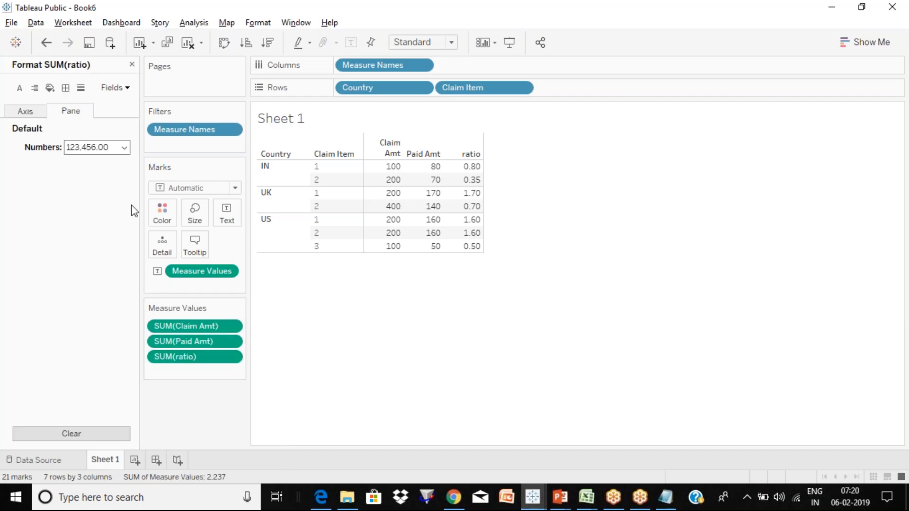
left_click(116, 147)
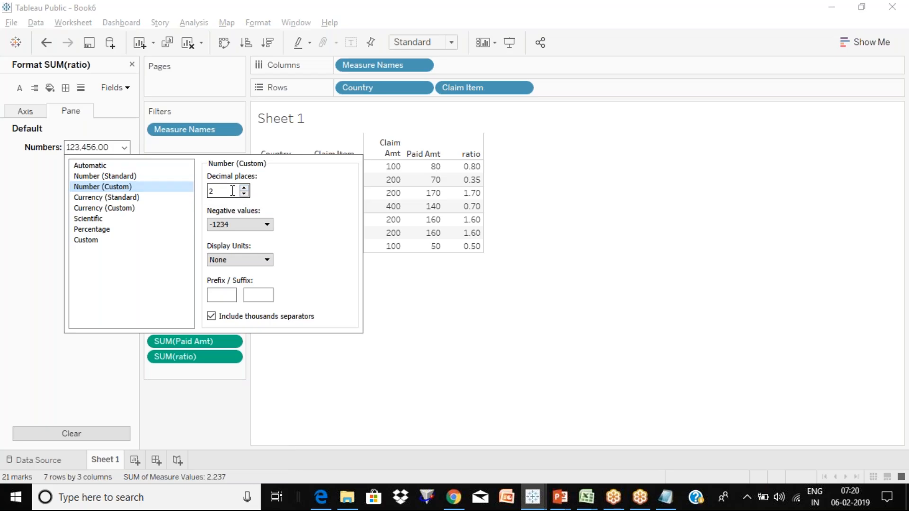
left_click(433, 335)
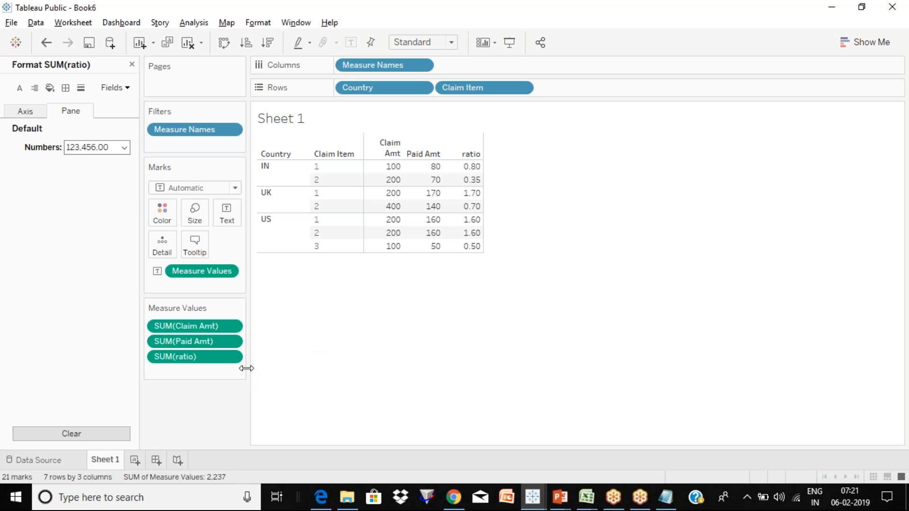
left_click(232, 358)
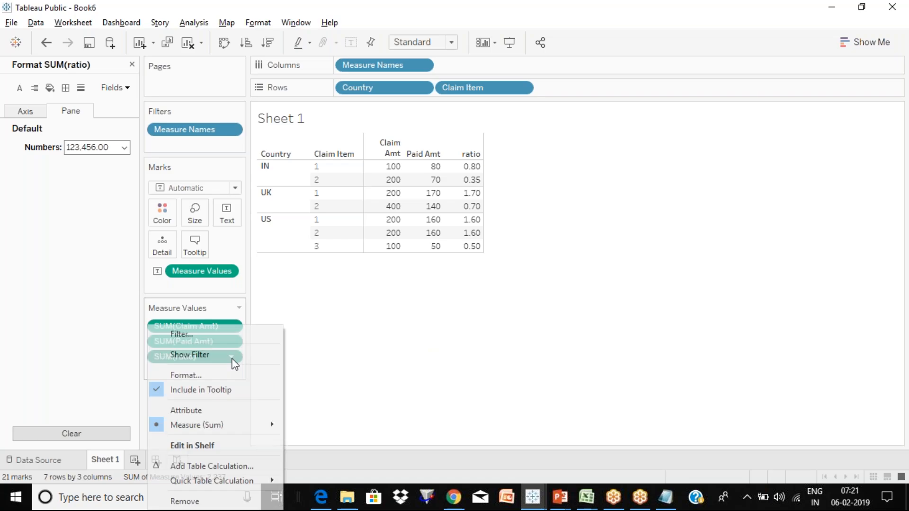
left_click(95, 309)
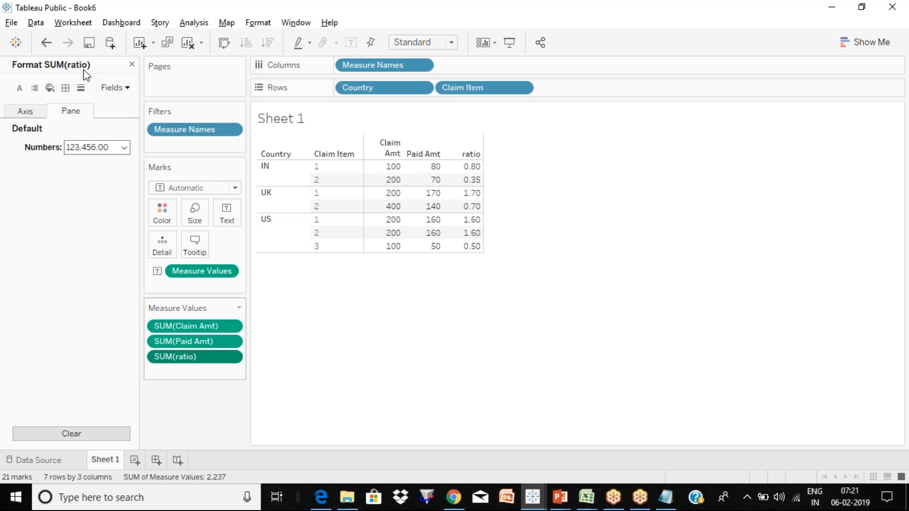
left_click(125, 148)
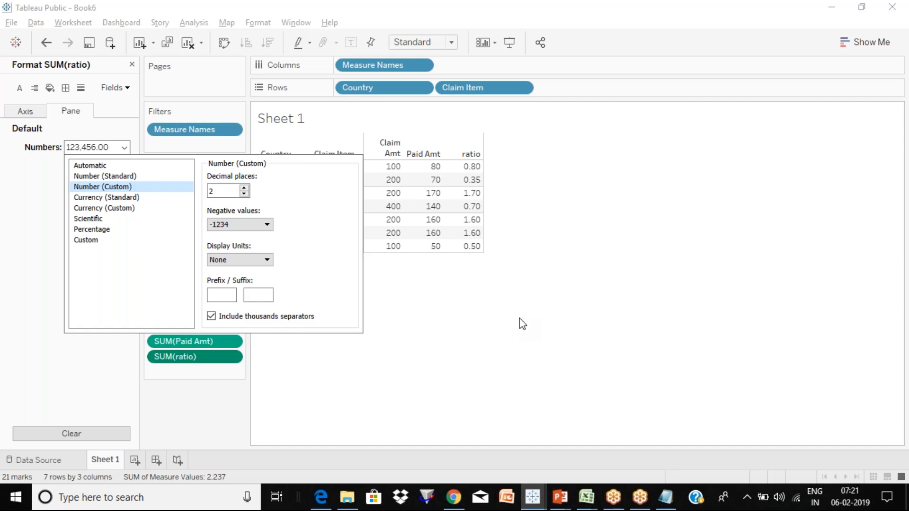
left_click(519, 318)
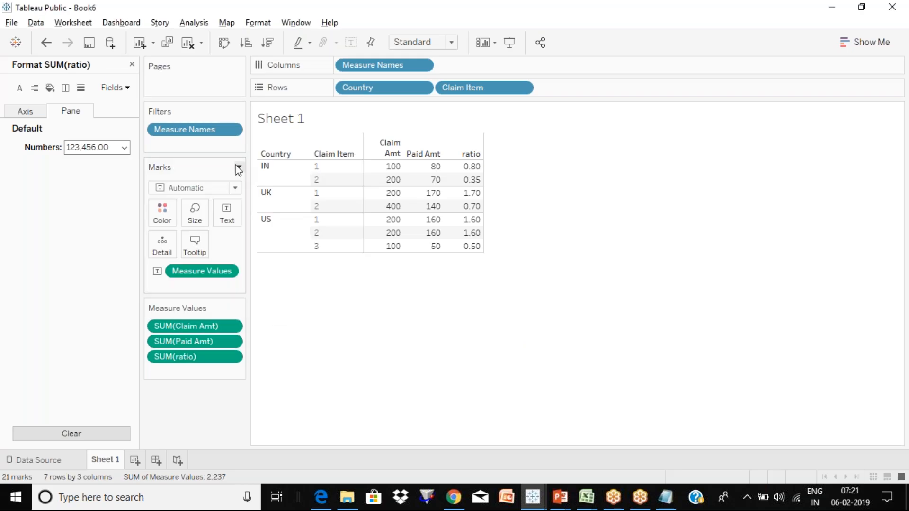
left_click(132, 65)
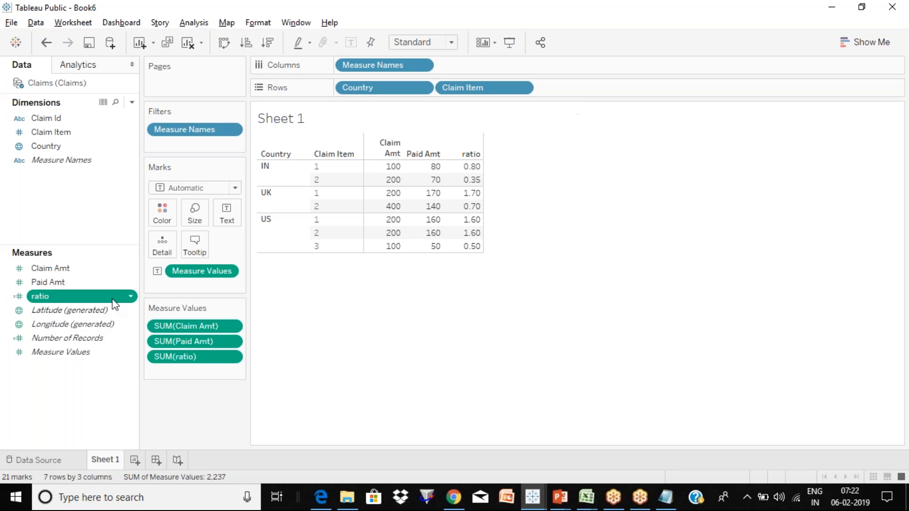
Step: Open the ratio calculated field for editing and wrap [Paid Amt] in sum()
left_click(130, 297)
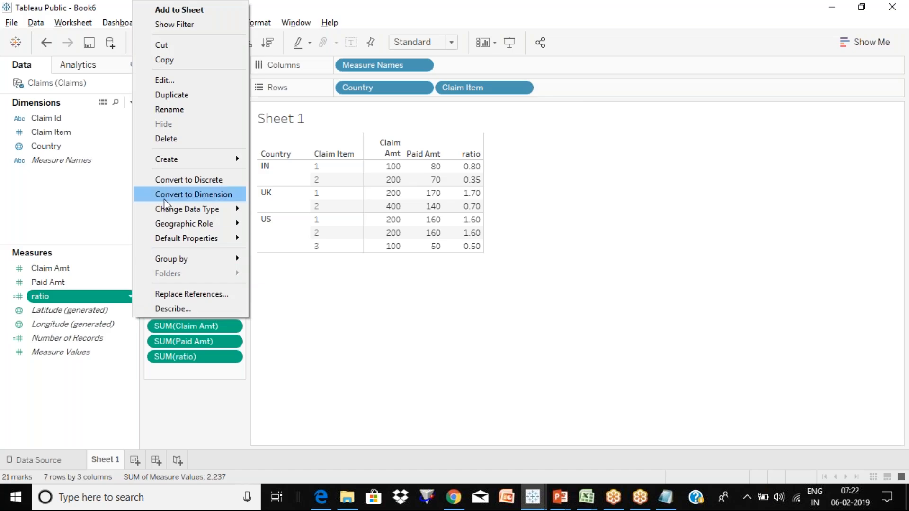
left_click(174, 80)
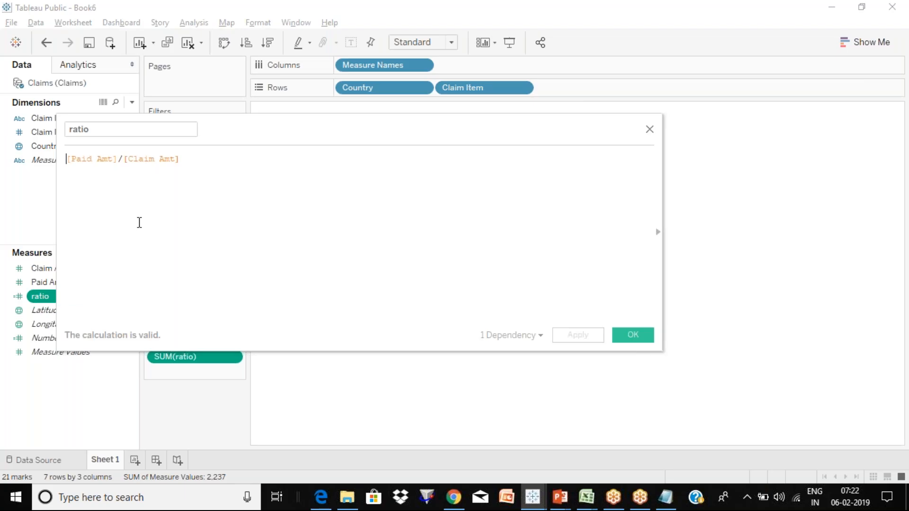
key("shift+Right")
key("shift+Right")
key("shift+Right")
key("shift+Right")
key("shift+Right")
key("shift+Right")
key("shift+Right")
key("shift+Right")
key("shift+Right")
key("shift+Right")
key("shift+Right")
key("shift+Right")
key("shift+Right")
key("shift+Right")
key("shift+Right")
key("shift+Right")
key("shift+Right")
key("shift+Right")
key("shift+Right")
key("shift+Right")
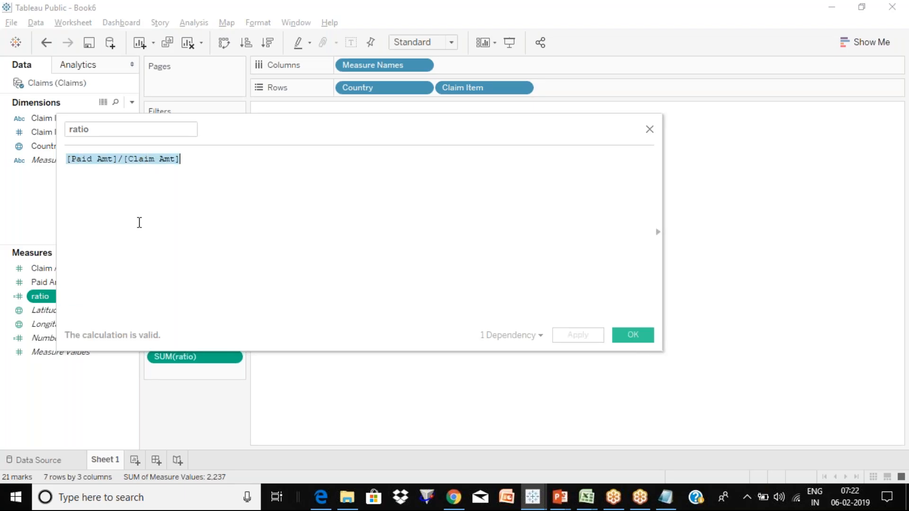
key("Home")
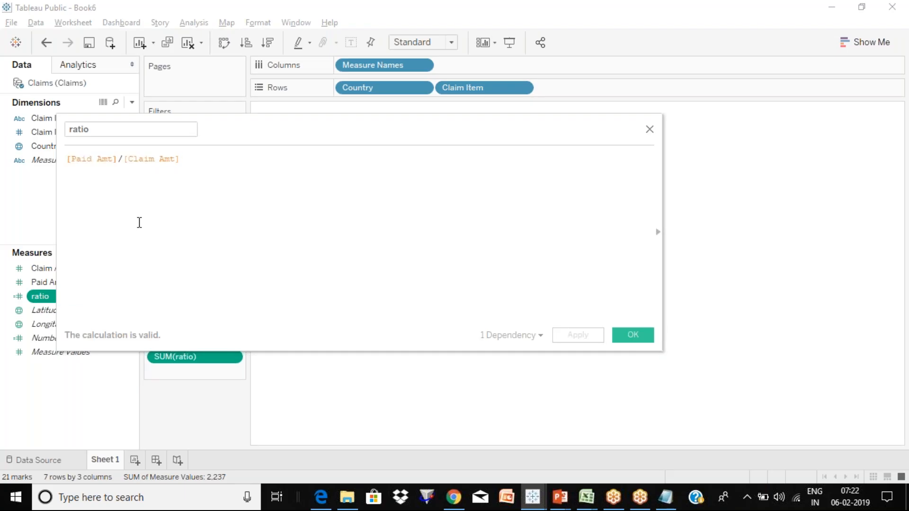
type("sum(")
key("Right")
key("Right")
key("Right")
key("Right")
key("Right")
key("Right")
key("Right")
key("Right")
key("Right")
key("Right")
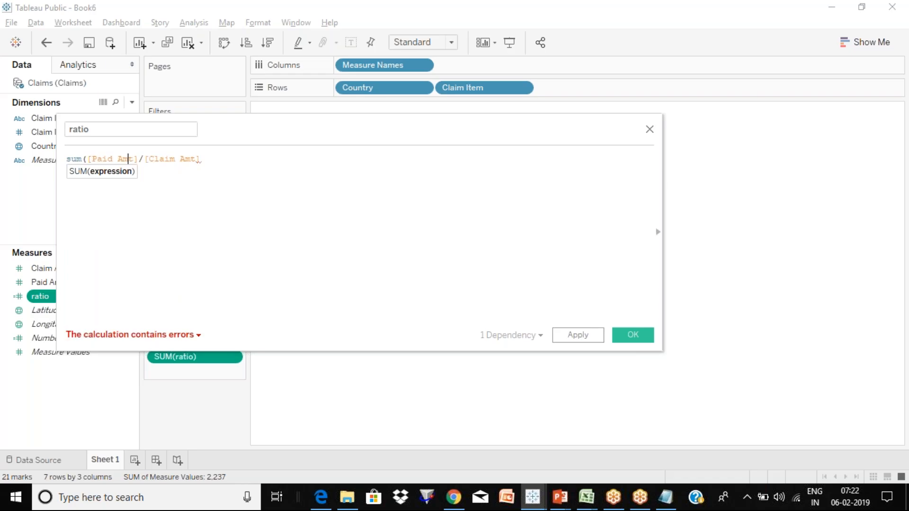
type(")")
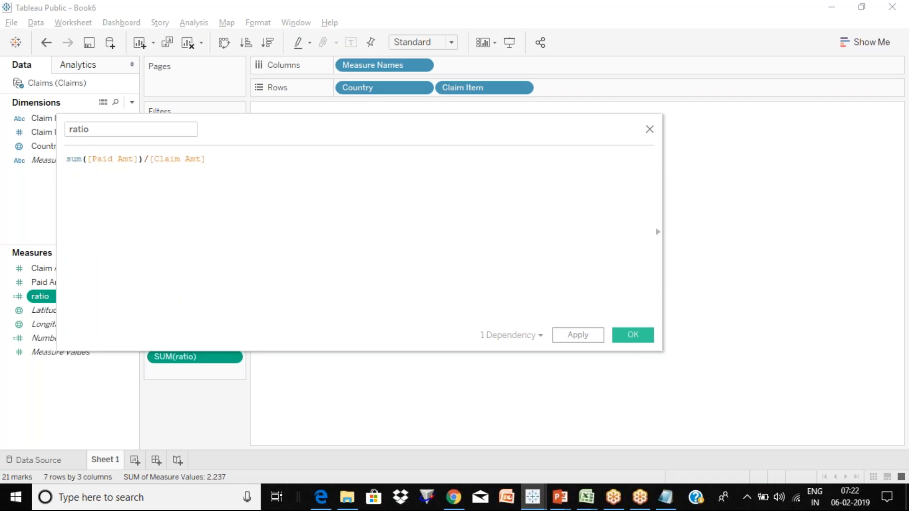
Step: Wrap [Claim Amt] in sum() to complete the formula sum([Paid Amt])/sum([Claim Amt]) and save the calculation
key("Right")
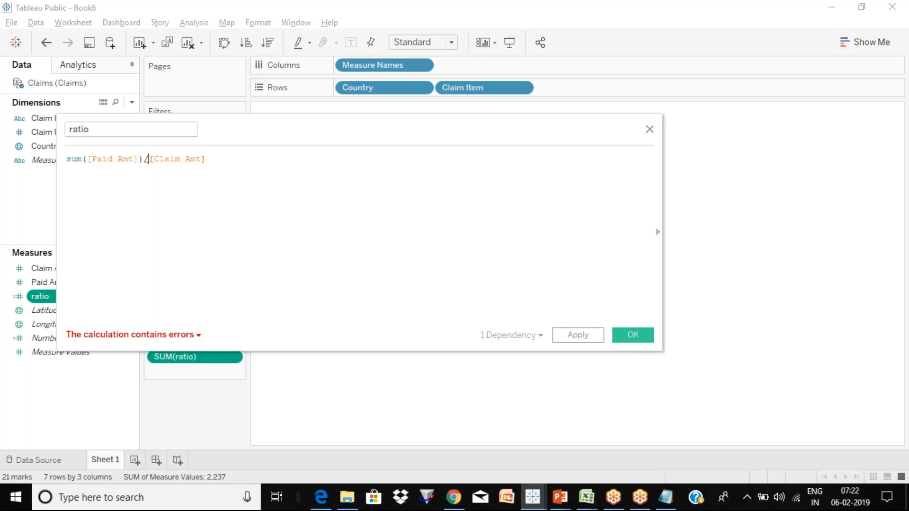
type("sum(")
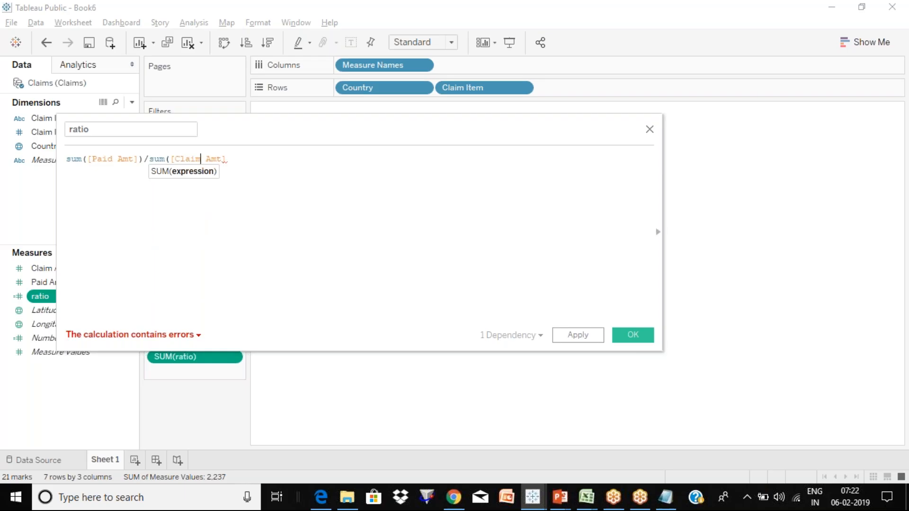
type(")")
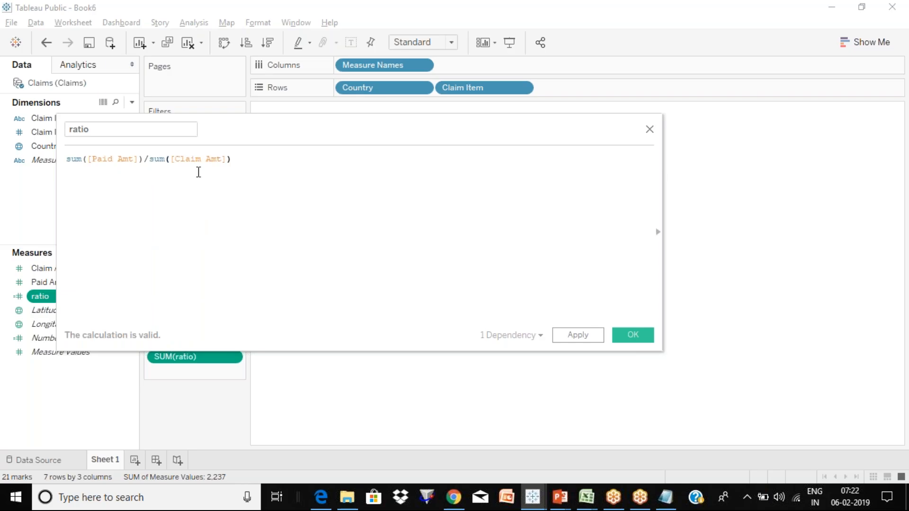
left_click(651, 339)
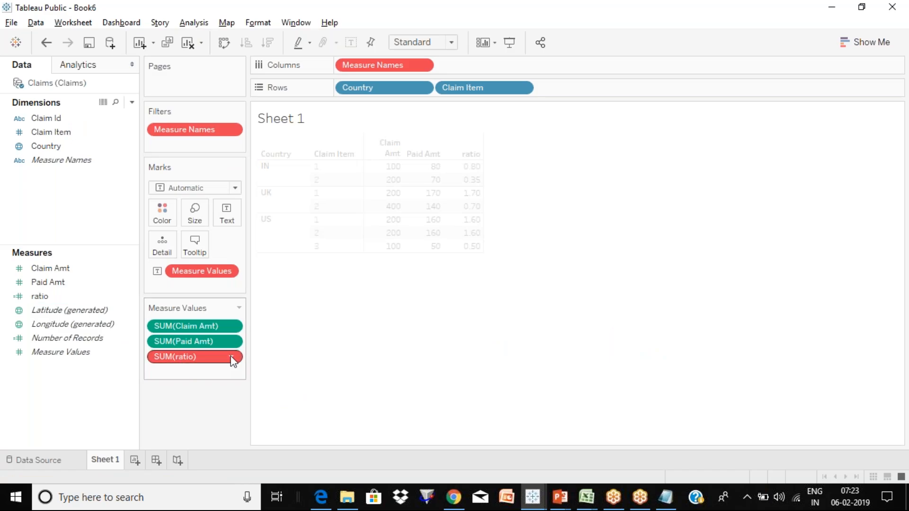
Step: Replace the invalid SUM(ratio) in the measure values with the aggregated ratio field, and remove Claim Item from the rows
mouse_move(233, 362)
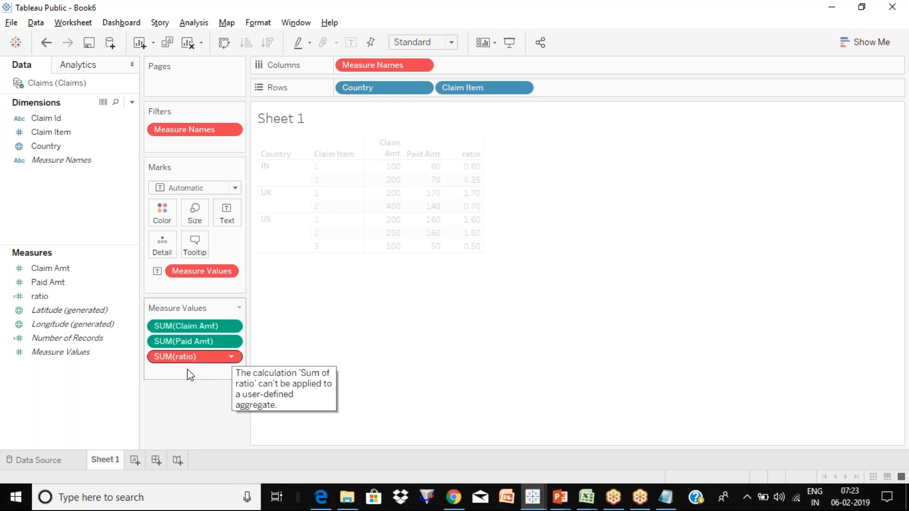
left_click(231, 357)
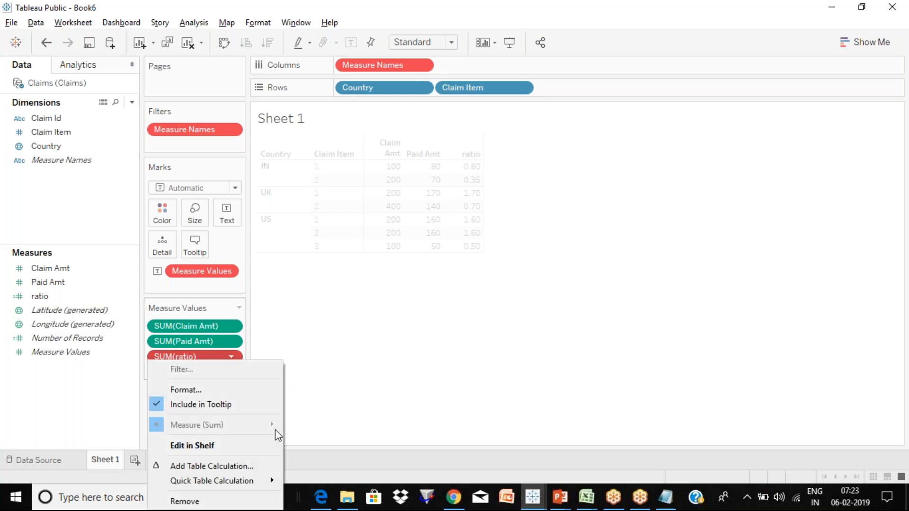
left_click(223, 501)
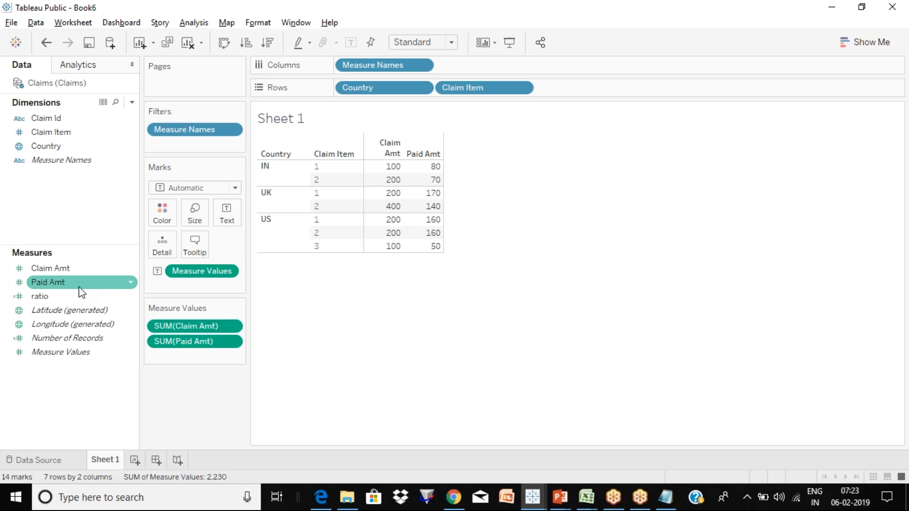
left_click_drag(480, 89, 345, 196)
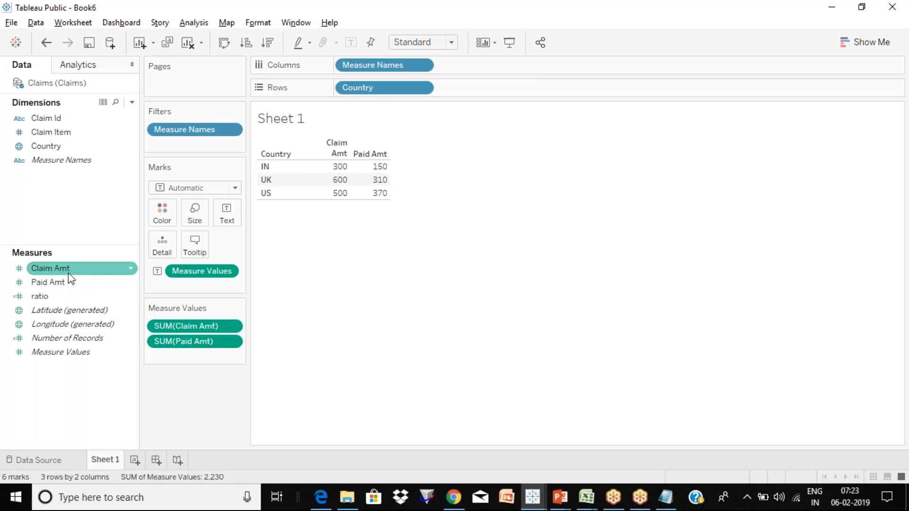
left_click_drag(64, 297, 214, 360)
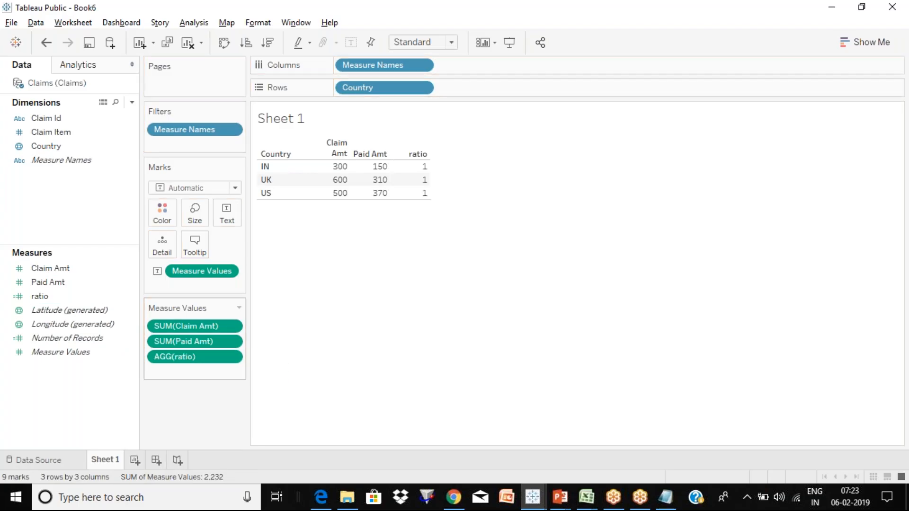
Step: Format the AGG(ratio) measure as Number (Custom) with two decimal places and close the format settings
left_click(231, 358)
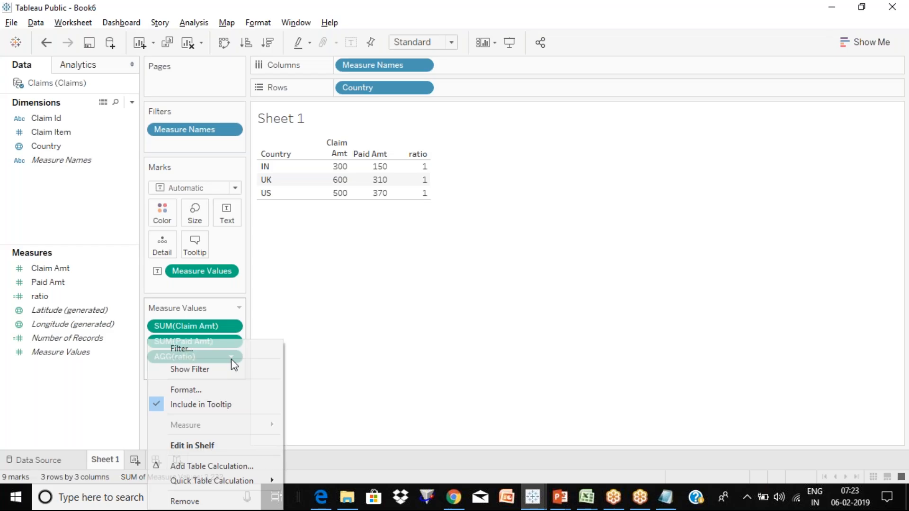
left_click(208, 388)
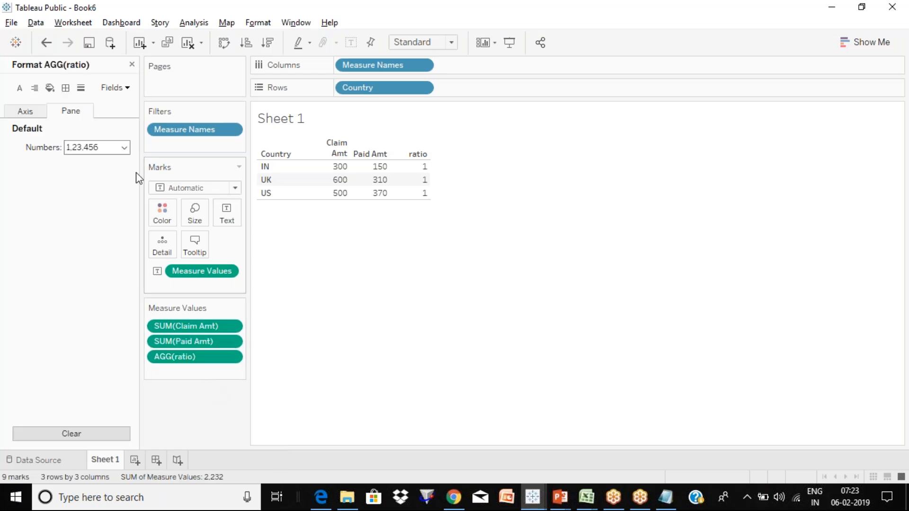
left_click(124, 148)
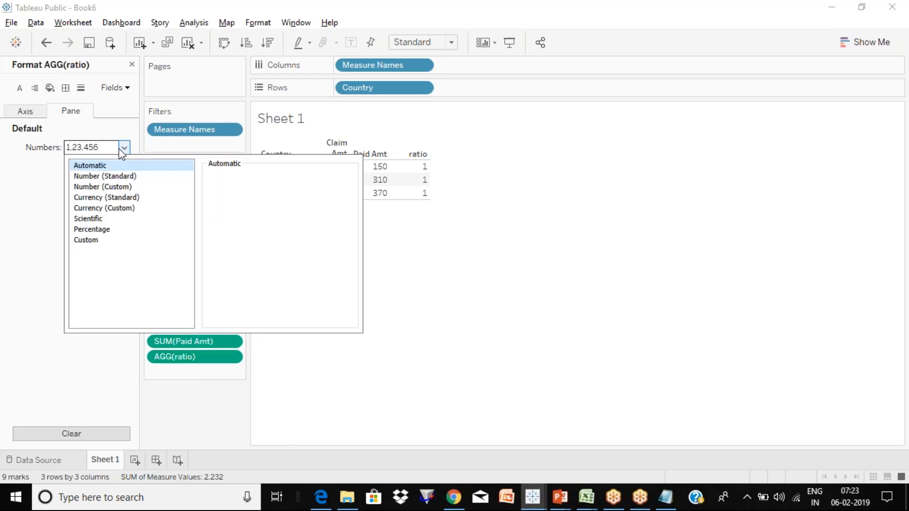
left_click(109, 188)
left_click(523, 238)
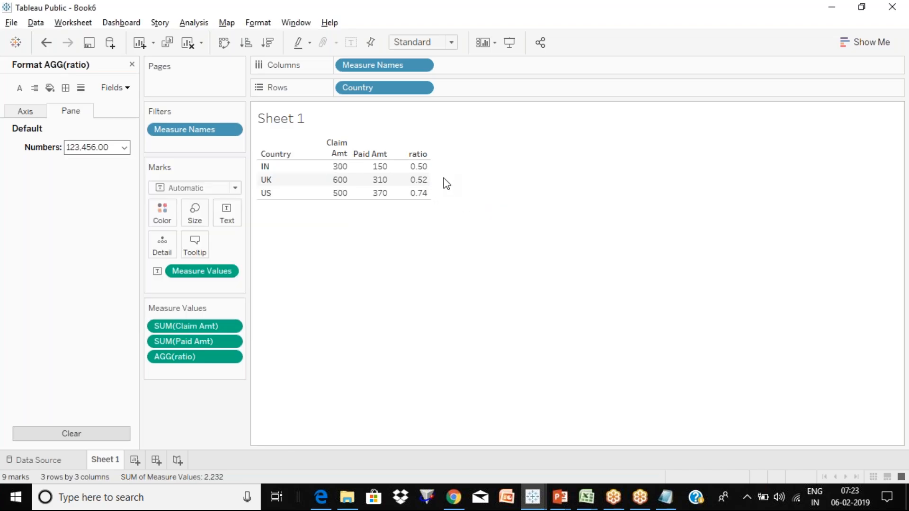
left_click(132, 65)
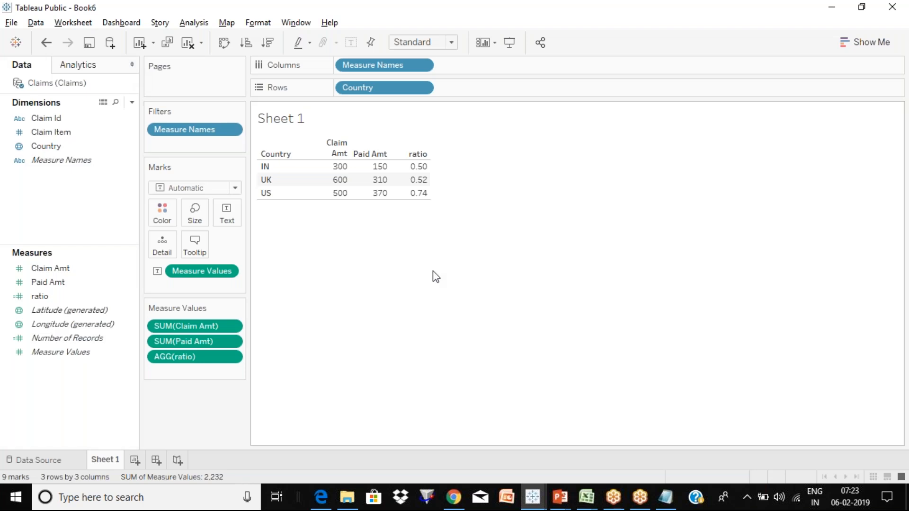
Step: Review the ratio calculated field's formula against the AGG(ratio) measure and the country-level table, leaving the calculation unedited
mouse_move(424, 172)
left_click(515, 21)
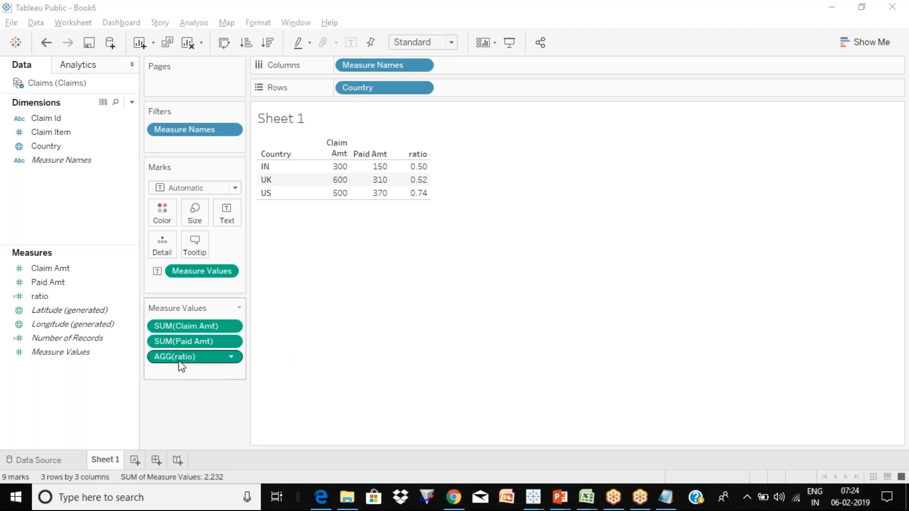
left_click(88, 298)
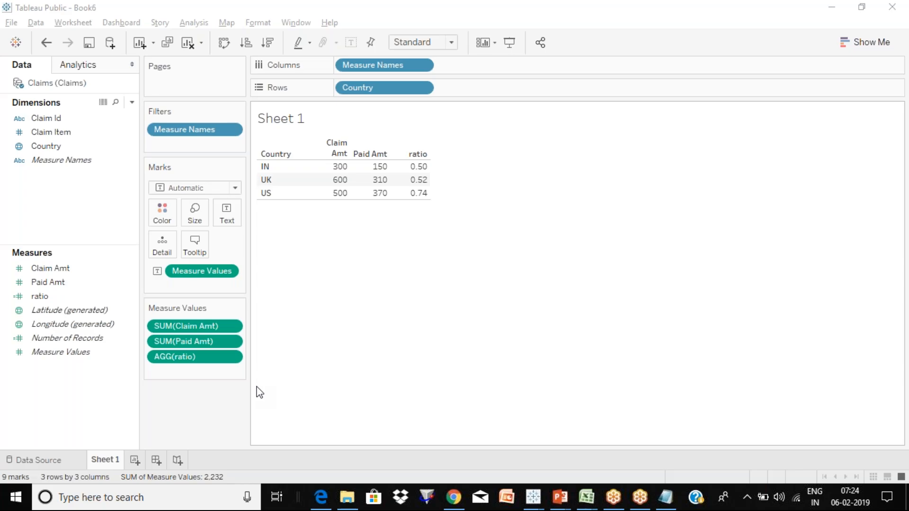
left_click(132, 296)
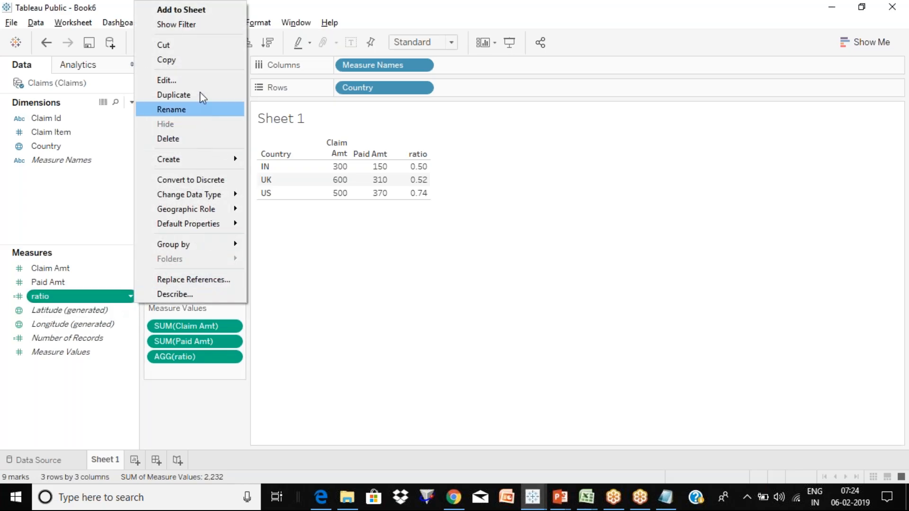
left_click(200, 80)
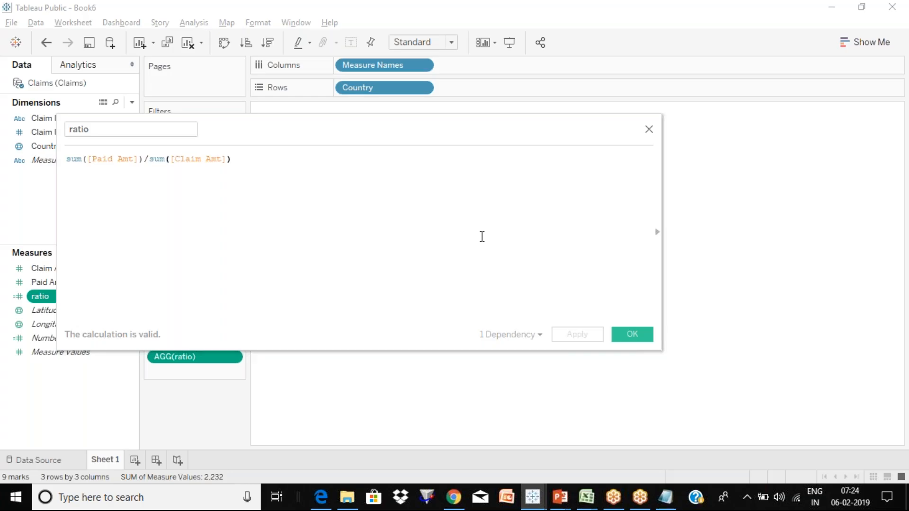
left_click(649, 130)
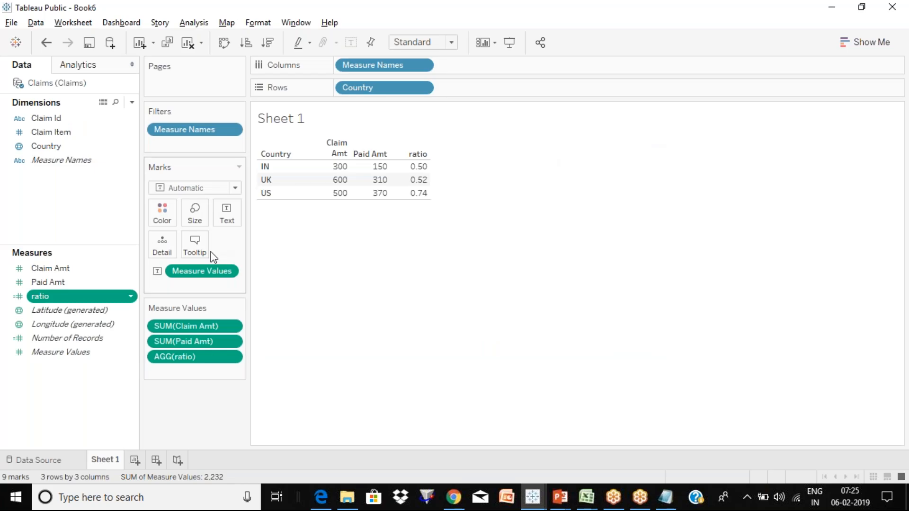
left_click(133, 298)
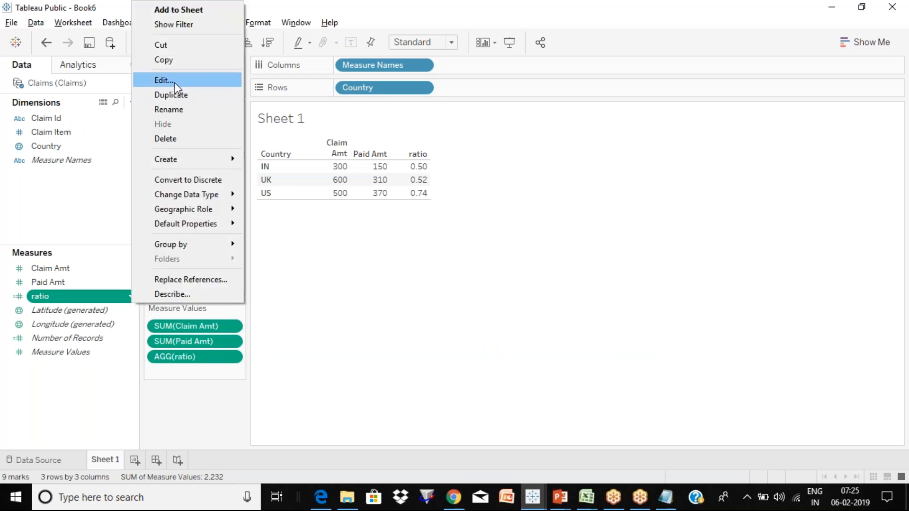
left_click(174, 83)
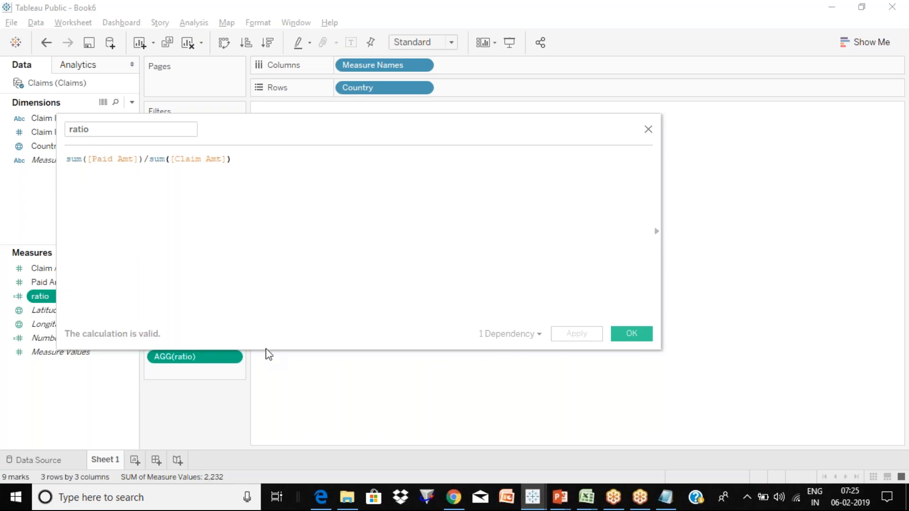
left_click(648, 131)
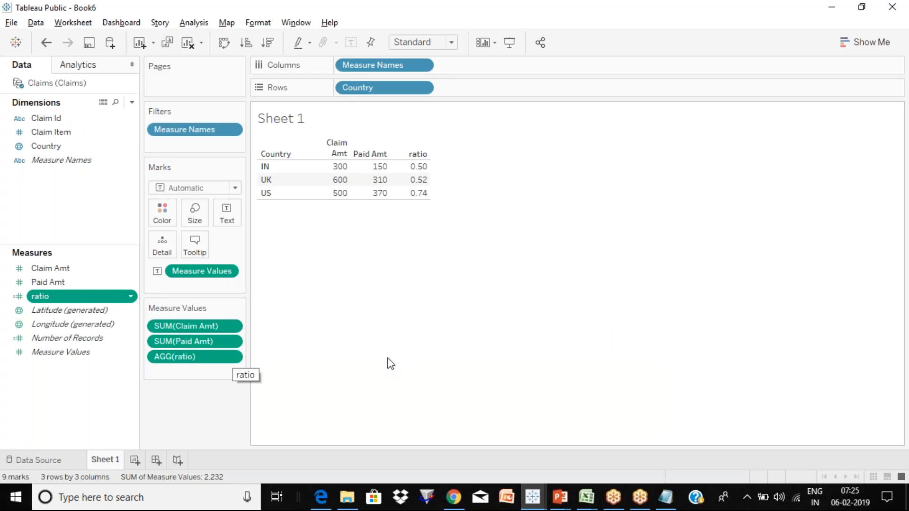
left_click(231, 362)
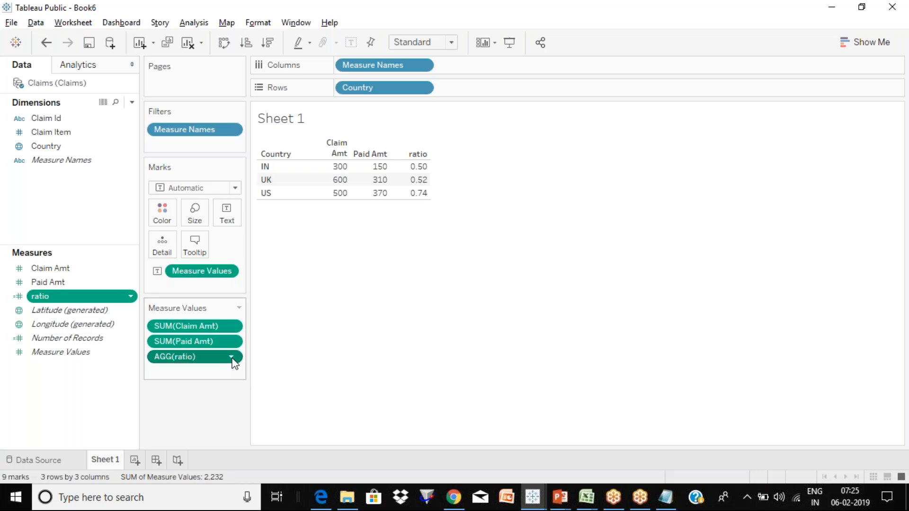
left_click(419, 380)
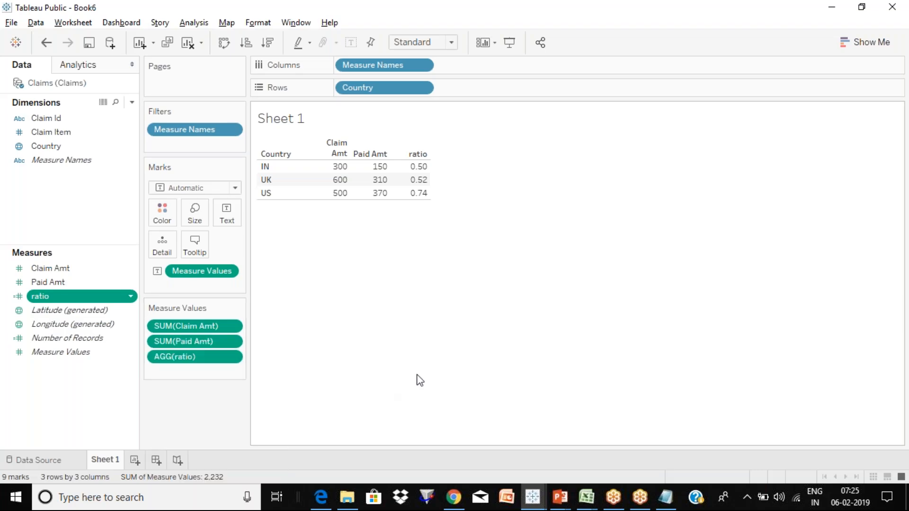
left_click(131, 297)
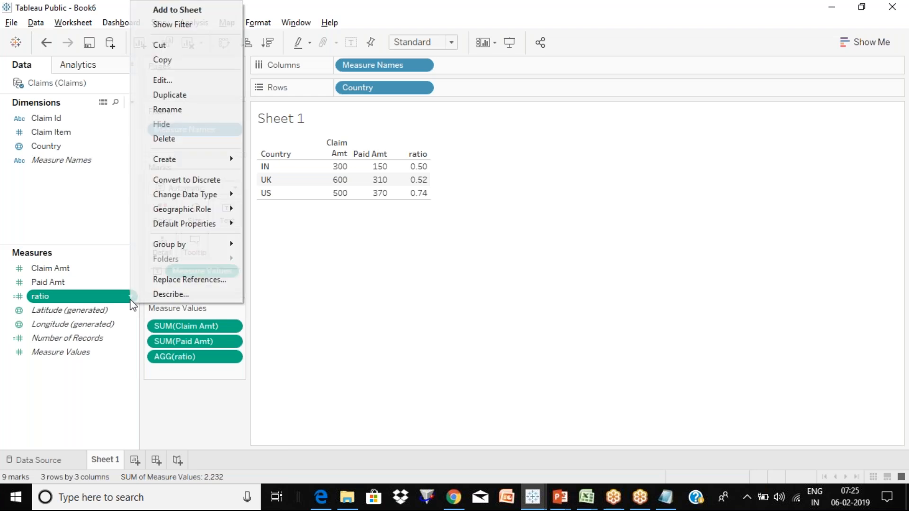
left_click(202, 84)
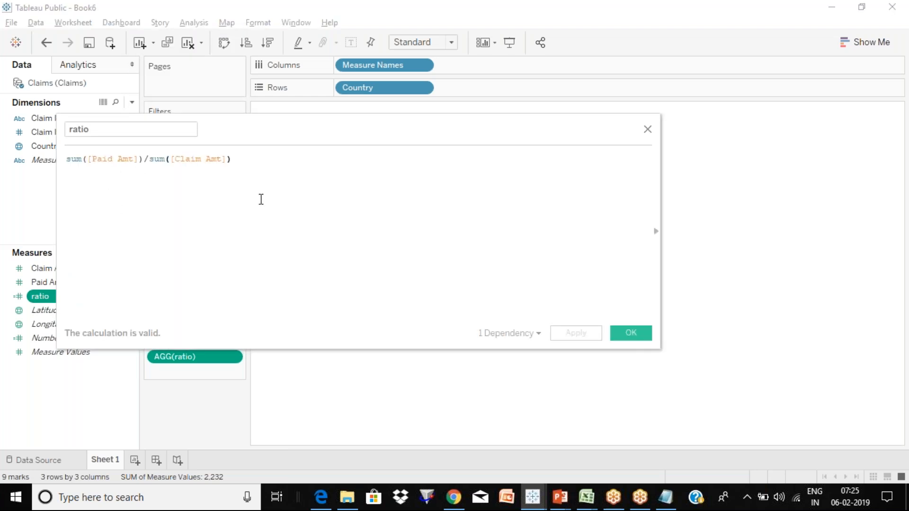
left_click(648, 131)
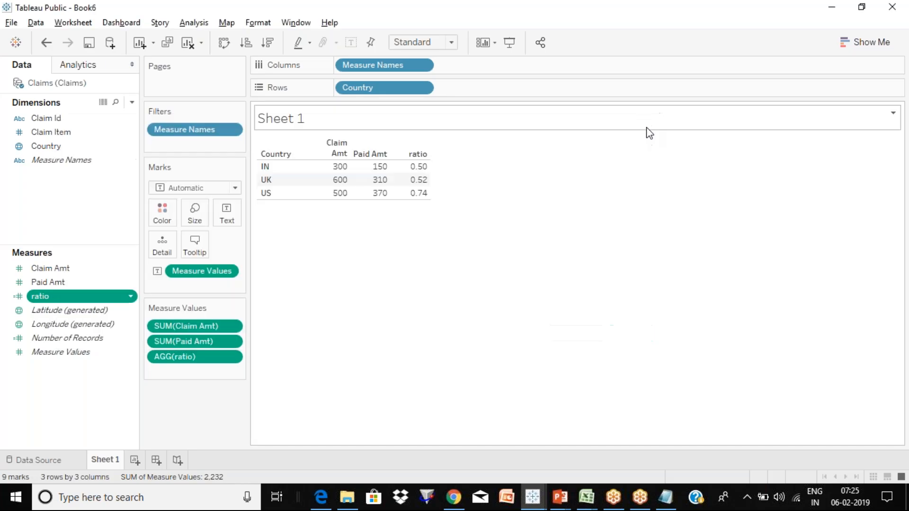
Step: Open the ratio calculation, narrow and move its editor below the country table to examine both together, and close it
left_click(130, 297)
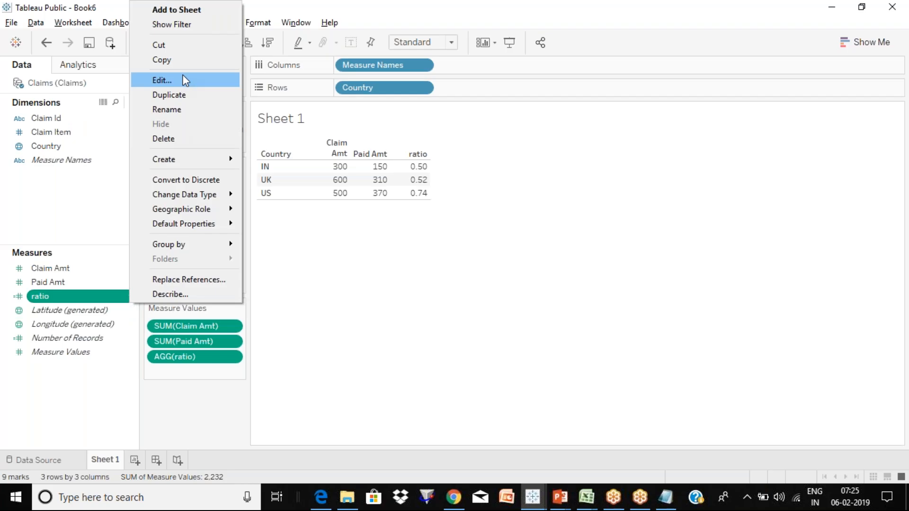
left_click(184, 82)
left_click_drag(265, 126, 482, 202)
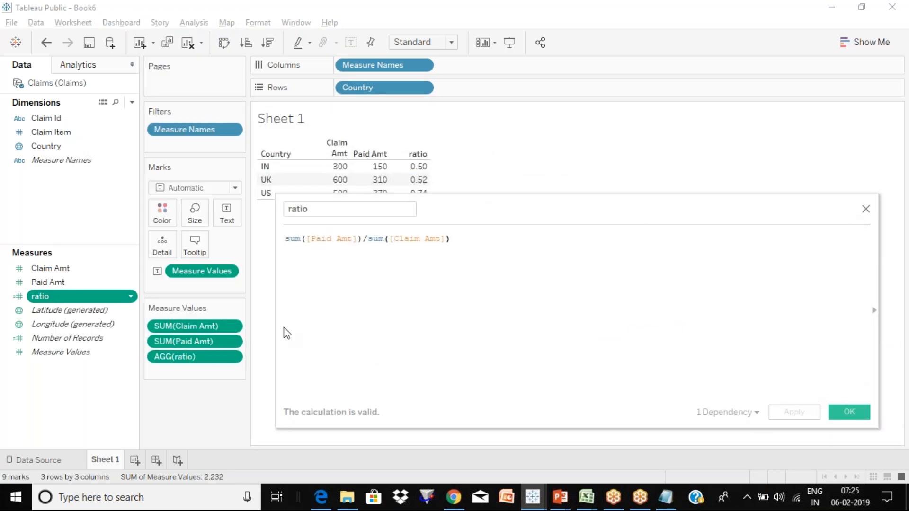
left_click_drag(276, 320, 436, 330)
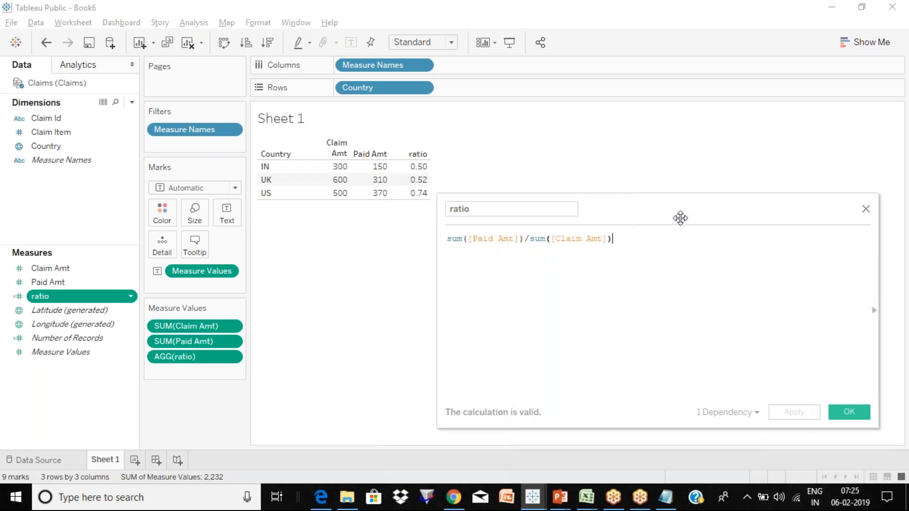
left_click_drag(693, 223, 561, 246)
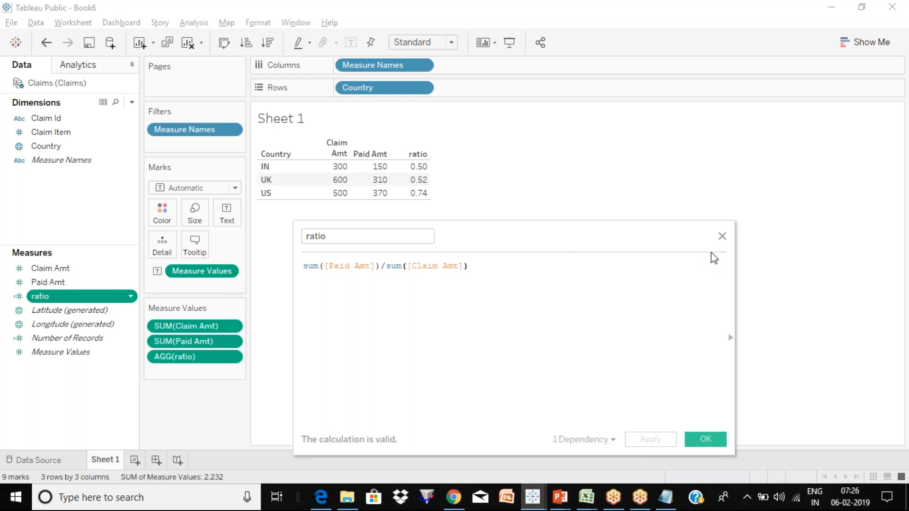
left_click(723, 237)
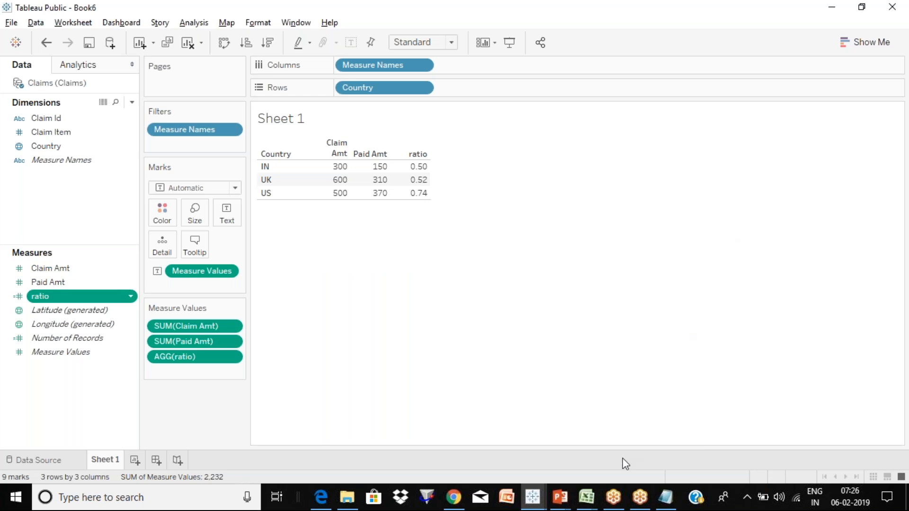
left_click(561, 499)
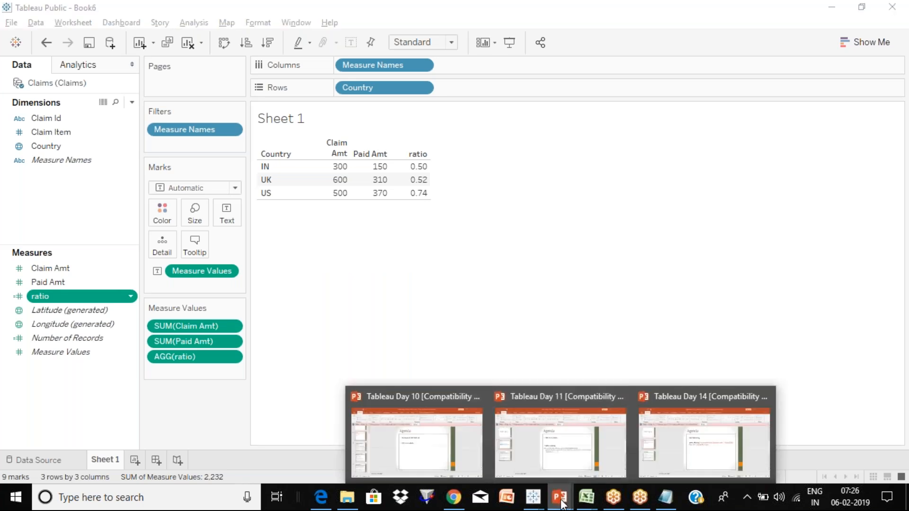
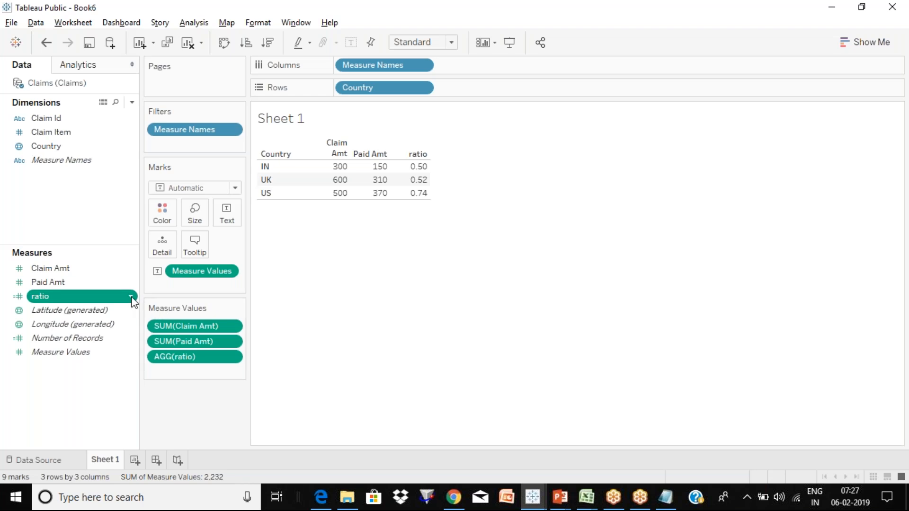
Step: Open the ratio calculation and start a separate sum([Paid Amt]) expression two lines below the existing formula
left_click(131, 297)
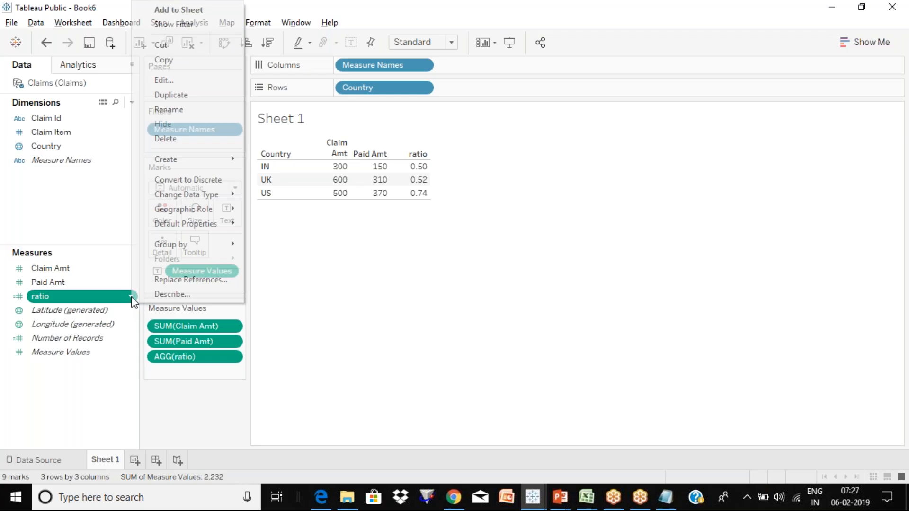
left_click(181, 81)
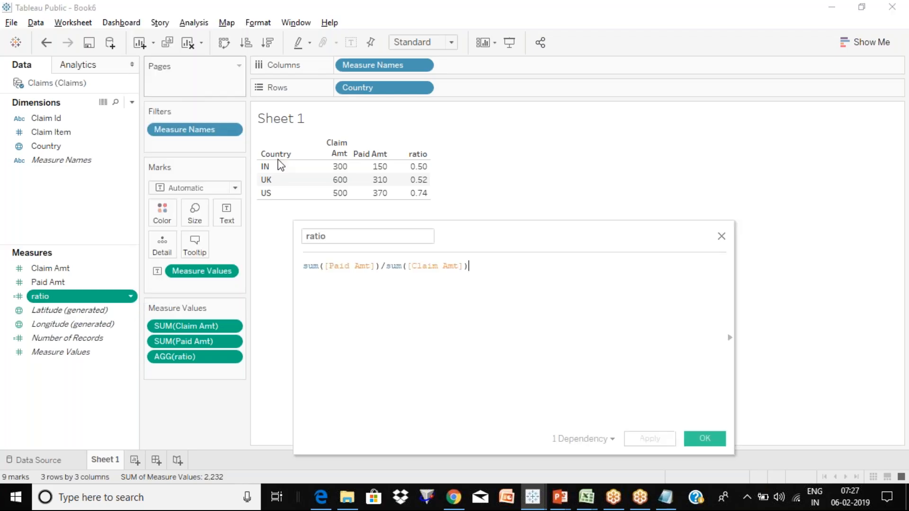
left_click(320, 266)
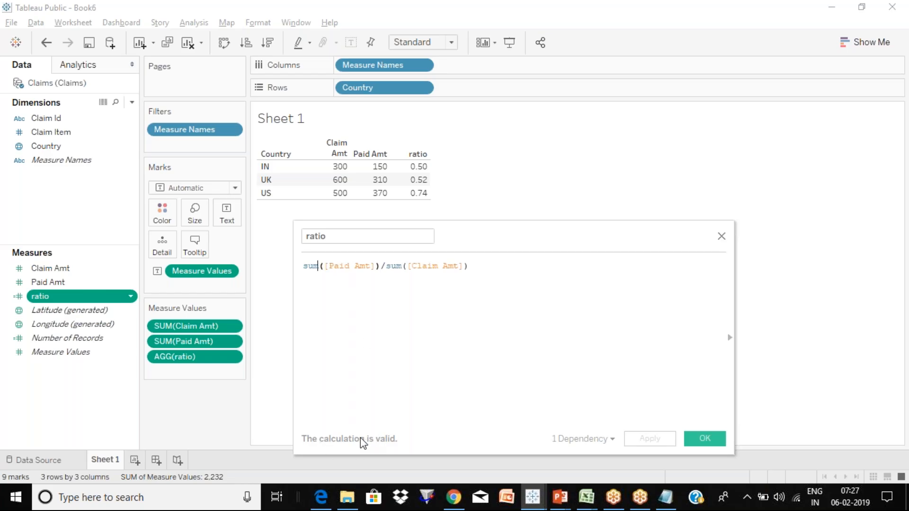
left_click(370, 352)
key("Return")
key("Return")
type("sum(")
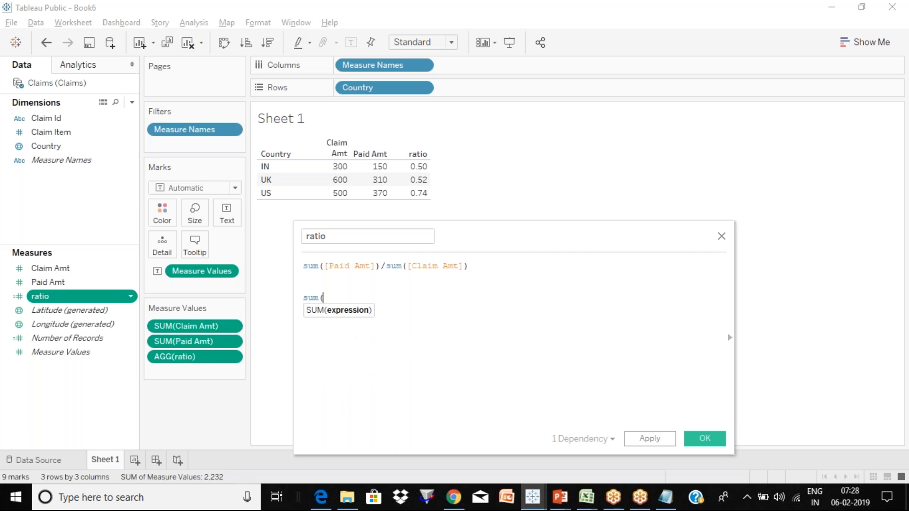
type(")")
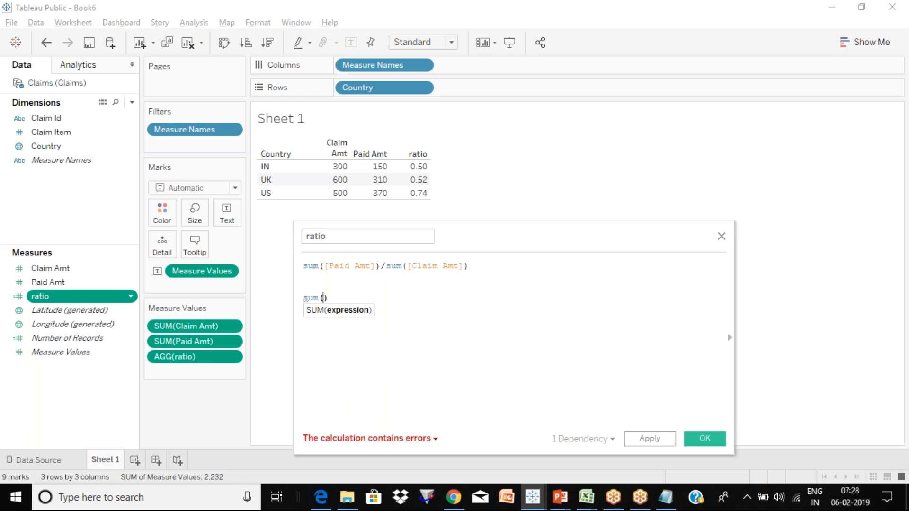
type("pa")
key("Return")
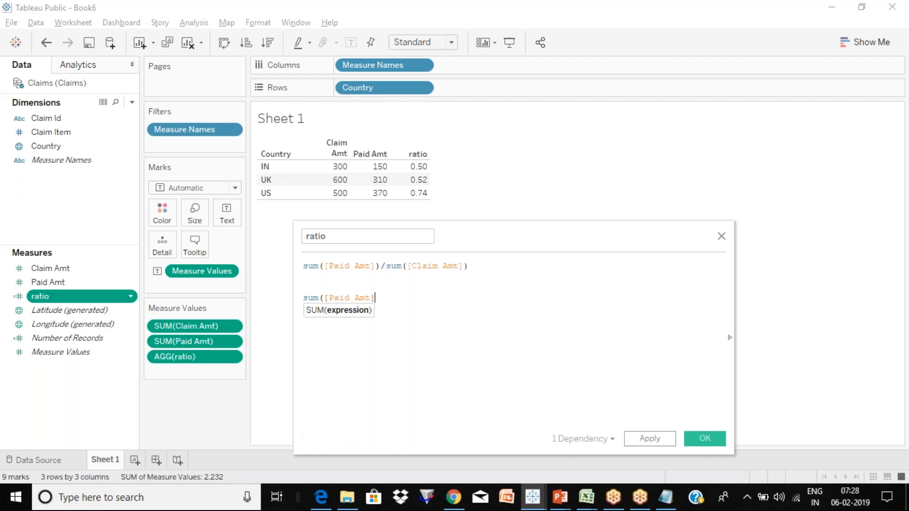
Step: Delete the extra expression below the ratio formula and close the calculation with only the original formula
key("BackSpace")
key("BackSpace")
key("BackSpace")
key("BackSpace")
key("BackSpace")
key("BackSpace")
key("BackSpace")
key("BackSpace")
key("BackSpace")
key("BackSpace")
key("BackSpace")
key("BackSpace")
key("BackSpace")
key("BackSpace")
key("BackSpace")
key("BackSpace")
key("BackSpace")
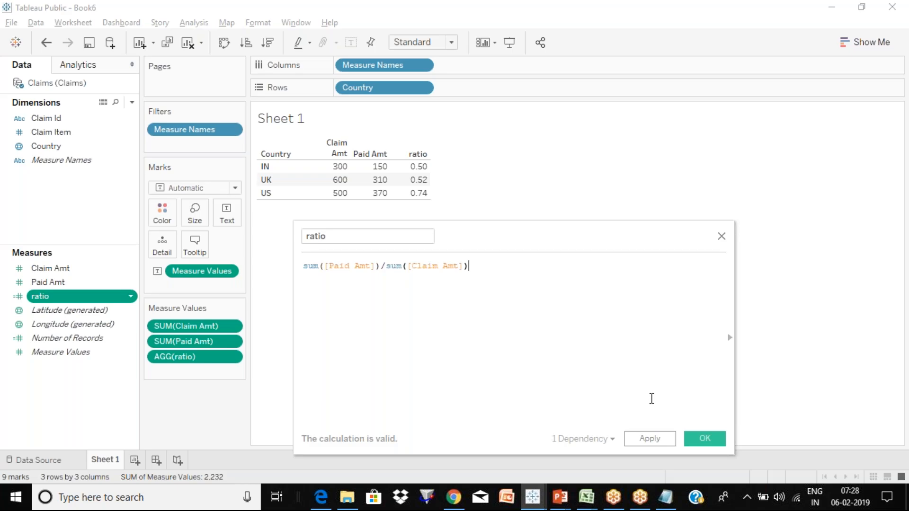
left_click(702, 439)
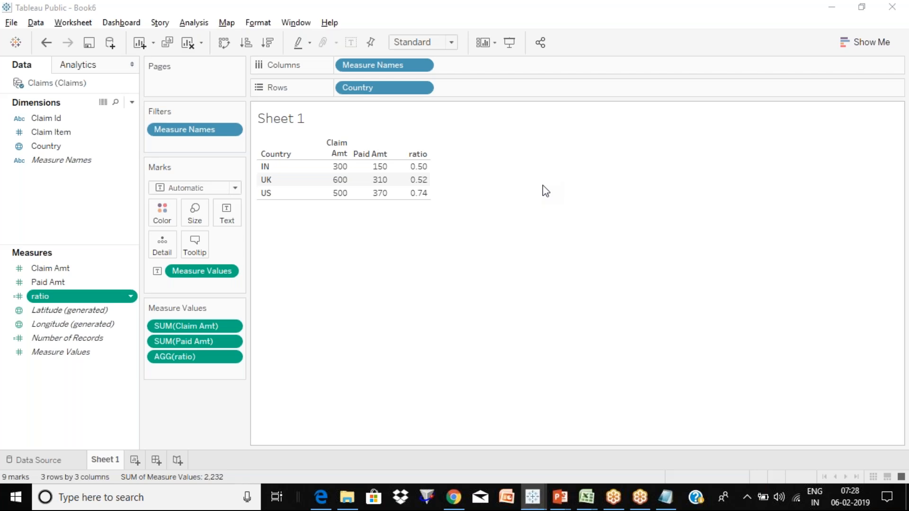
Step: Switch to PowerPoint, review the hands-on exercises on the Concept of Calculations slide, and leave it again
key("alt+Tab")
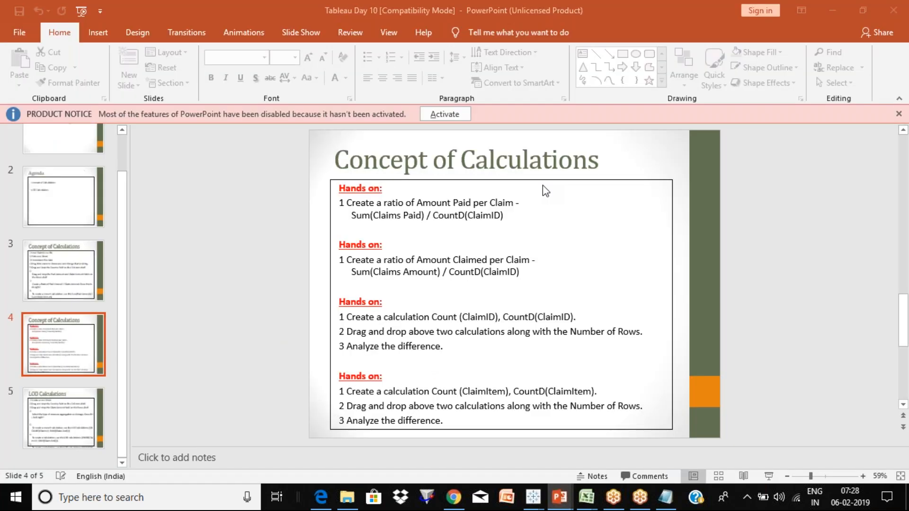
key("alt+Tab")
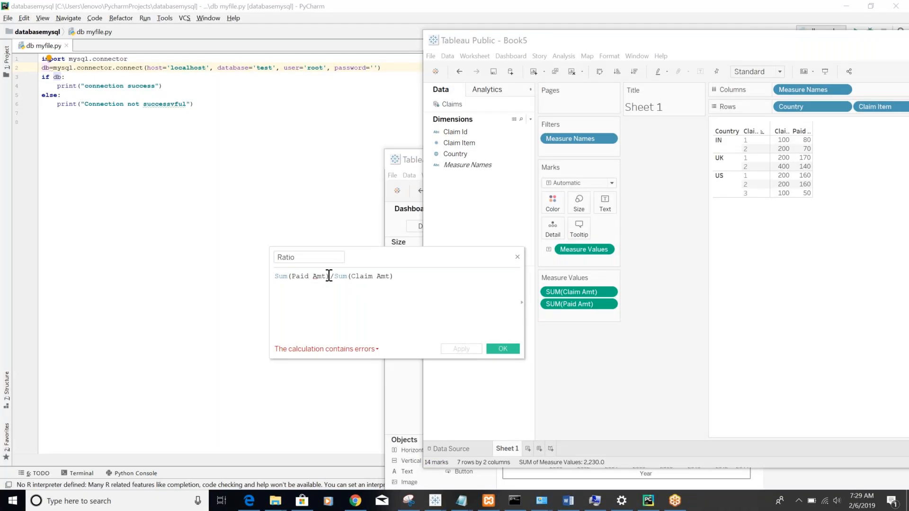
Step: Try to correct the Ratio formula in Book5 by replacing the parentheses around Paid Amt with square brackets
left_click(324, 275)
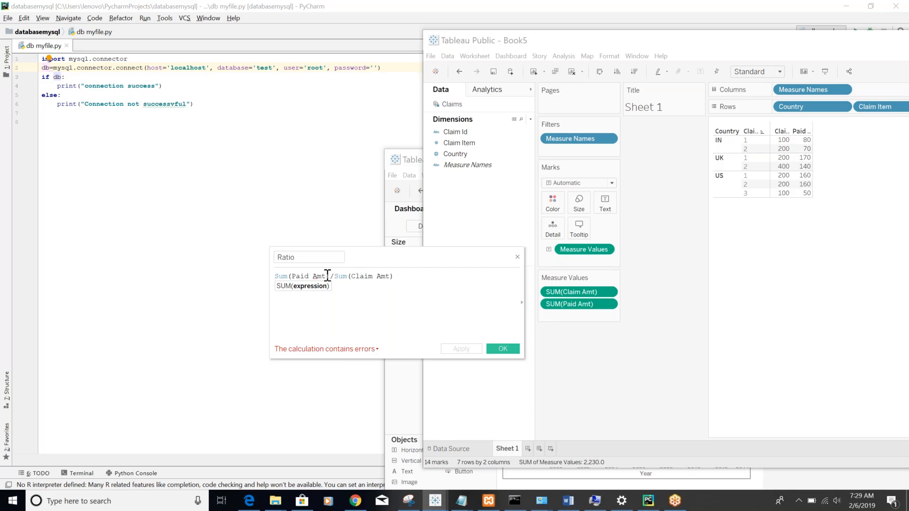
left_click(292, 276)
key("BackSpace")
type("(")
key("Right")
key("Right")
key("Right")
key("Right")
key("Right")
key("Right")
key("Right")
key("Right")
key("Right")
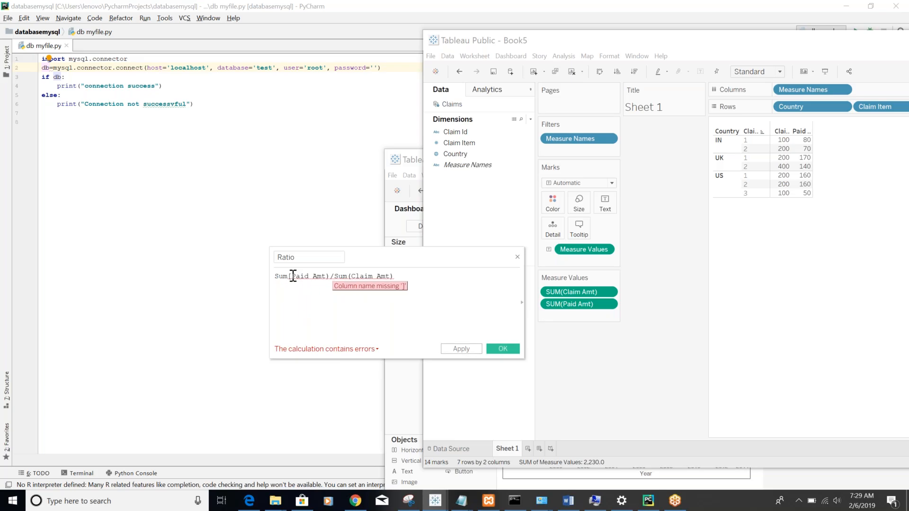
key("BackSpace")
type("]")
key("Right")
key("Right")
key("Right")
key("Right")
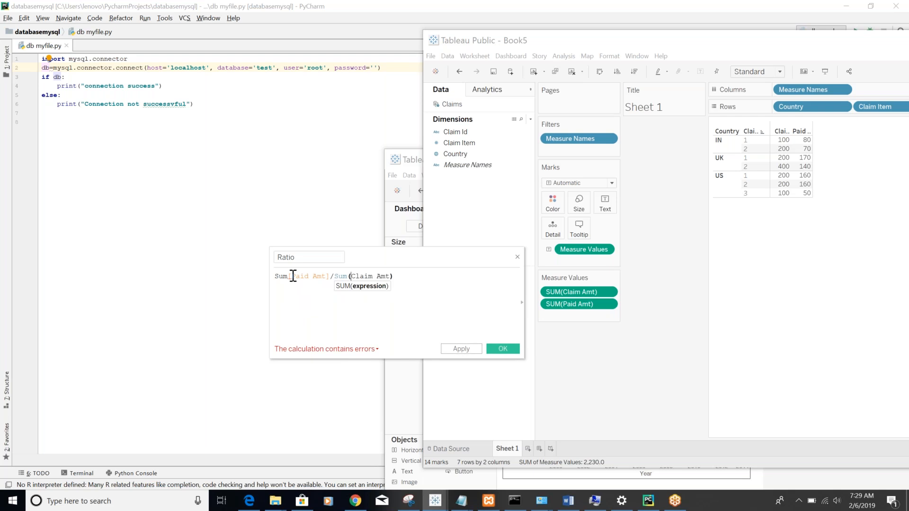
right_click(324, 281)
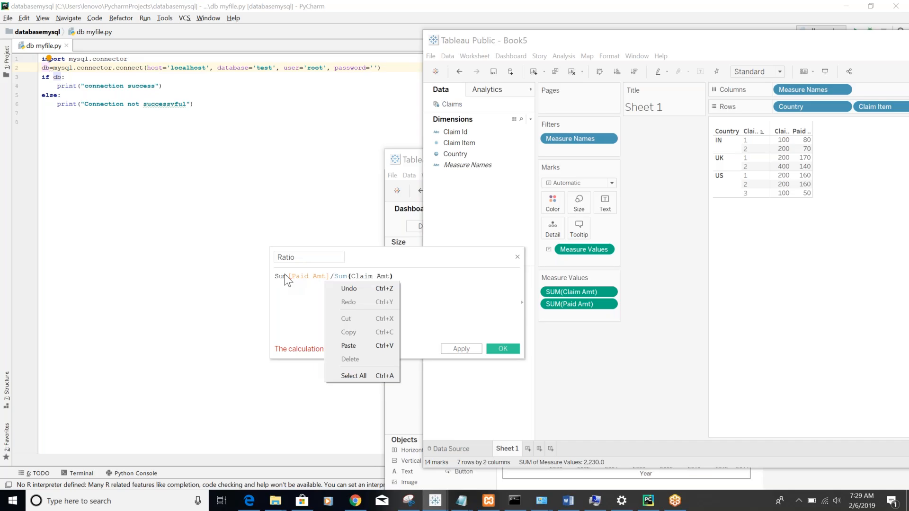
key("Escape")
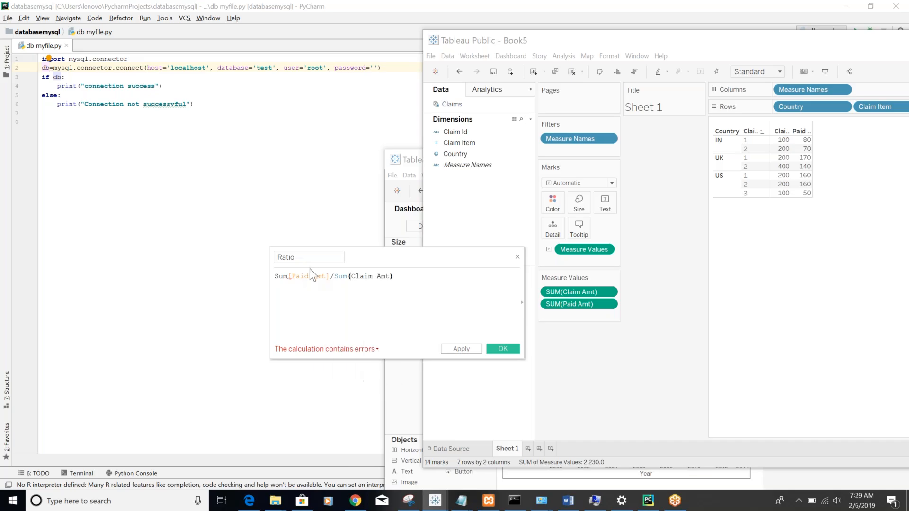
Step: Clear the Ratio formula and re-enter its numerator as Sum([Paid Amt]), inserting the suggested Paid Amt field
key("ctrl+a")
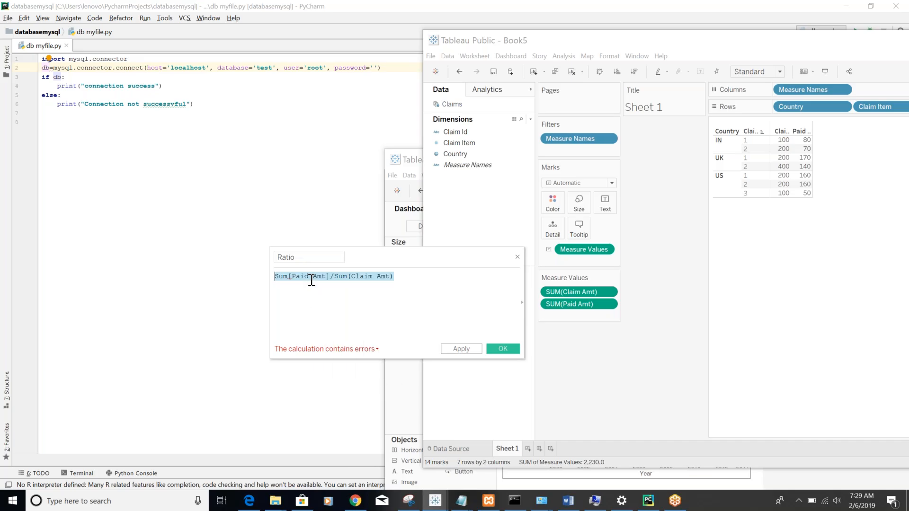
key("Delete")
type("Sju")
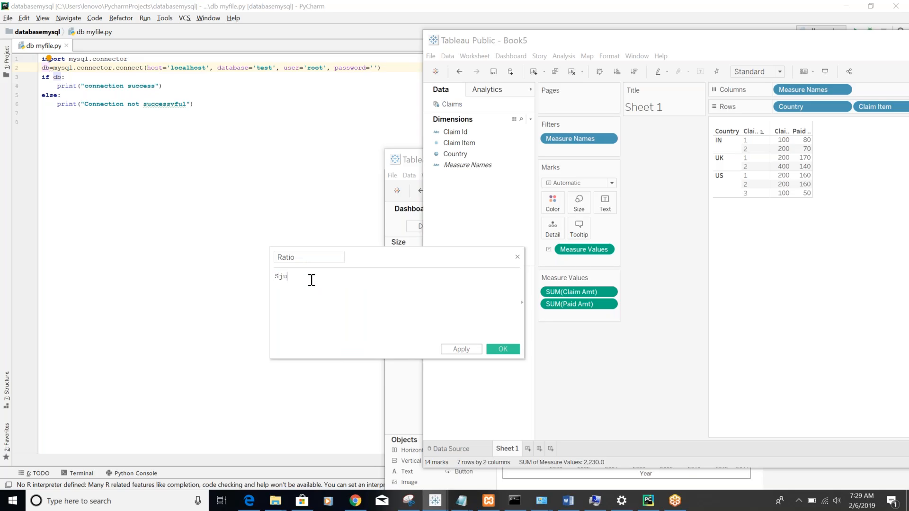
key("BackSpace")
key("BackSpace")
type("um")
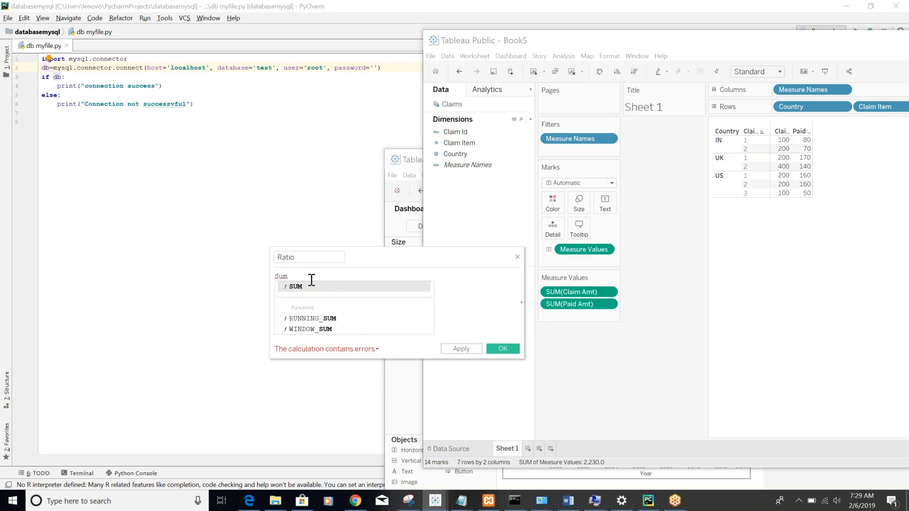
type("(")
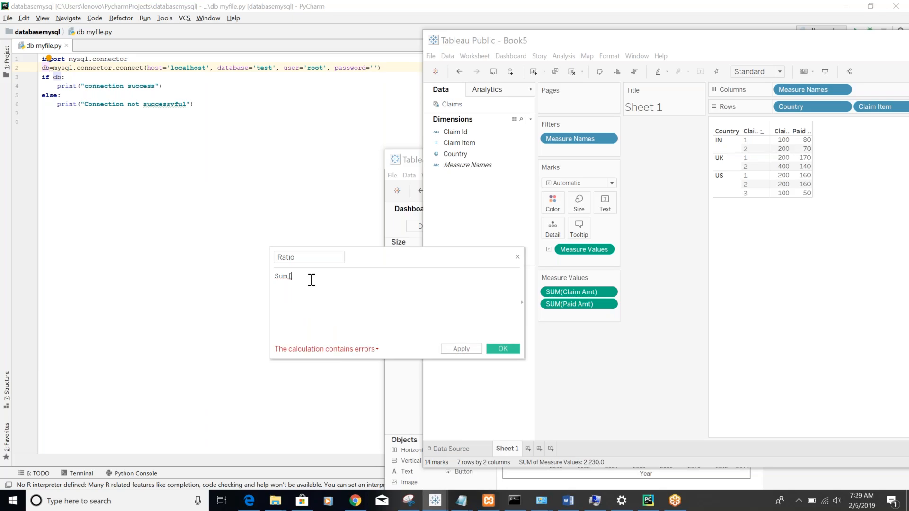
key("BackSpace")
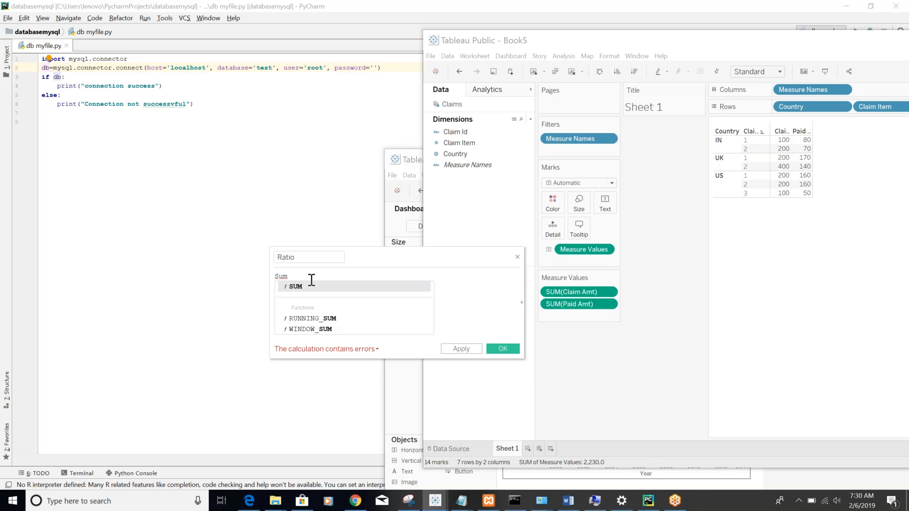
type("((")
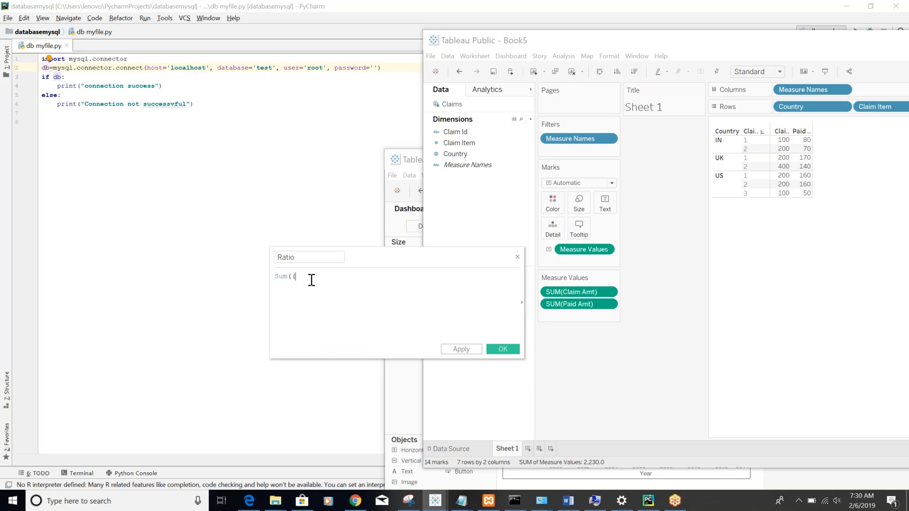
key("BackSpace")
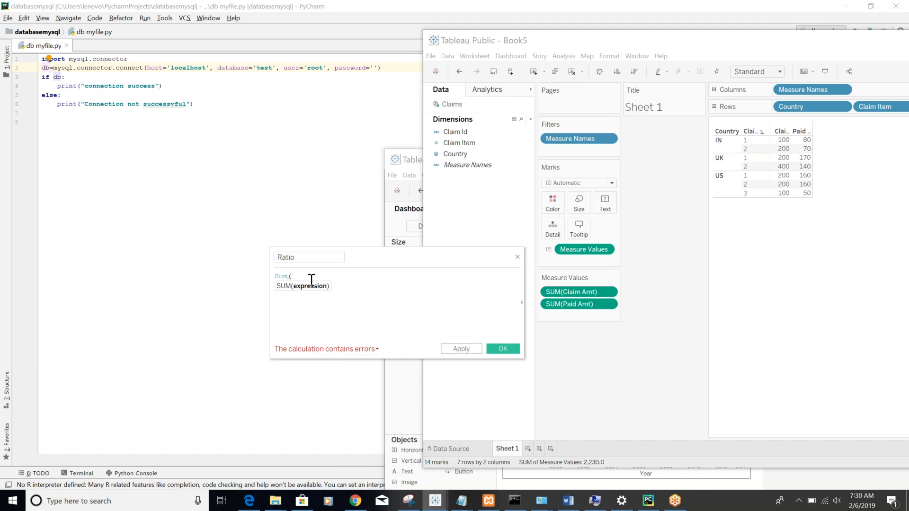
type(")")
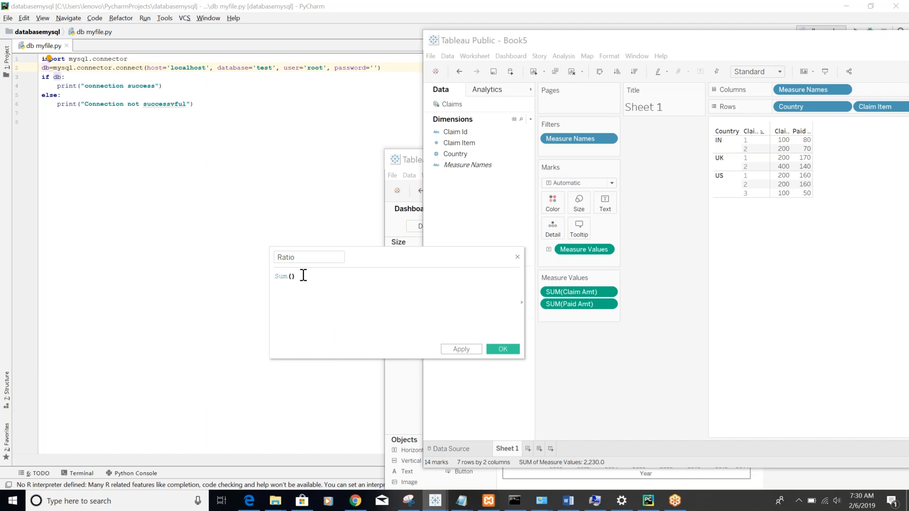
left_click(293, 276)
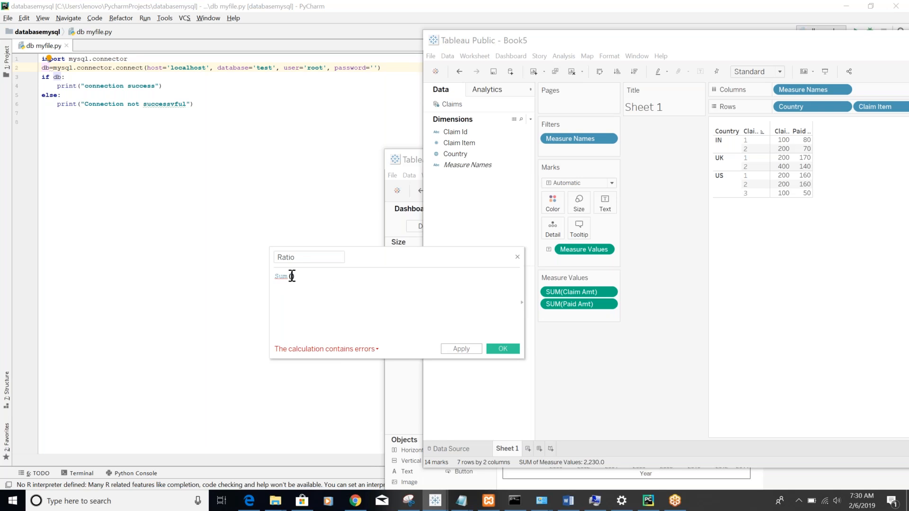
type("pai")
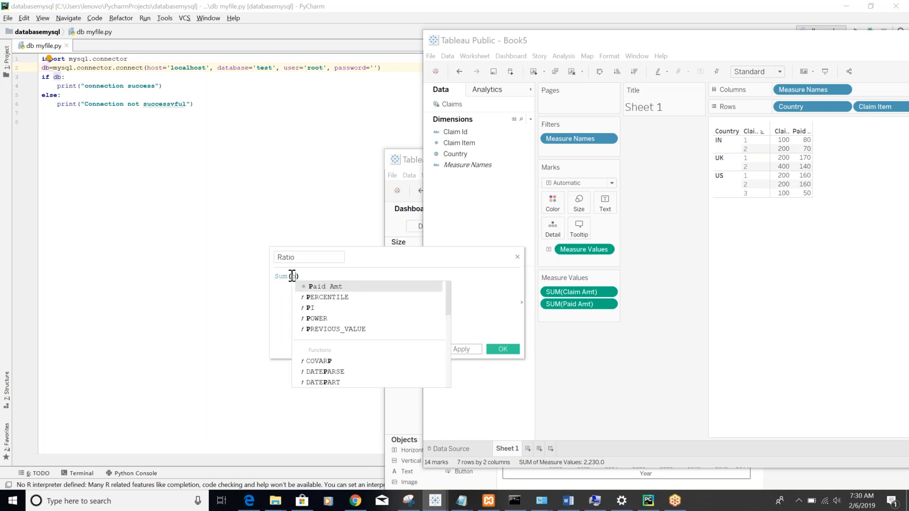
key("Return")
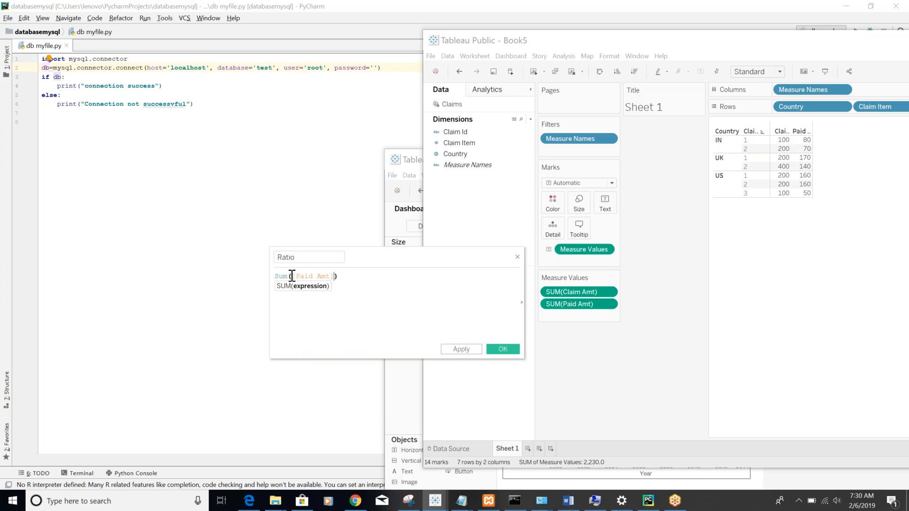
Step: Complete the Ratio formula with /Sum([Claim Amt]), then apply and save the calculated field
left_click(359, 276)
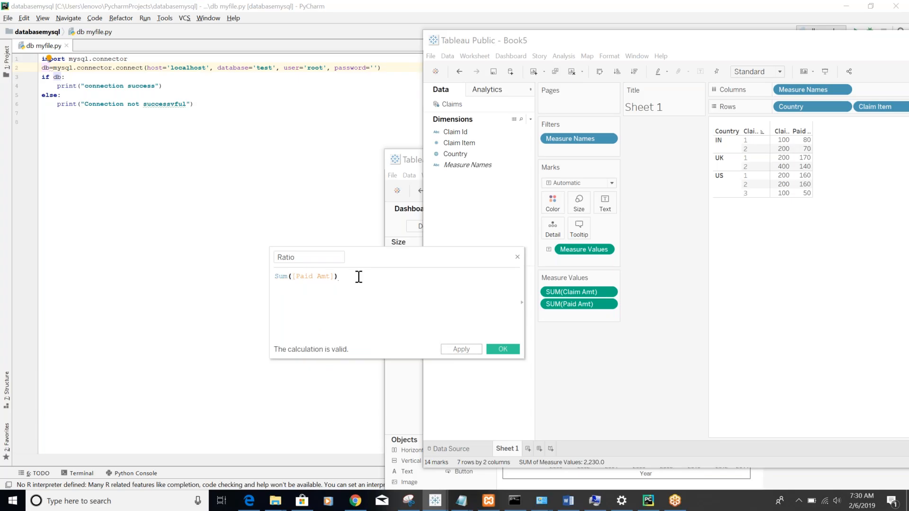
type("/")
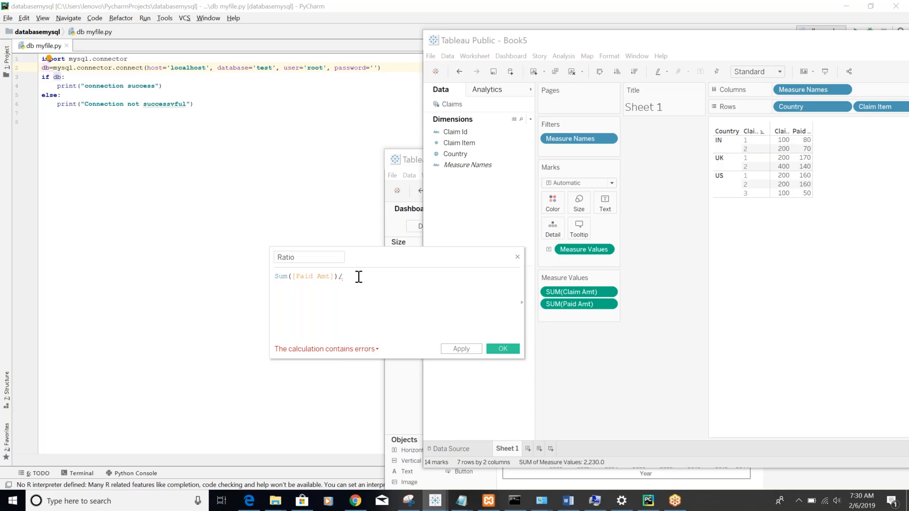
type("Sum")
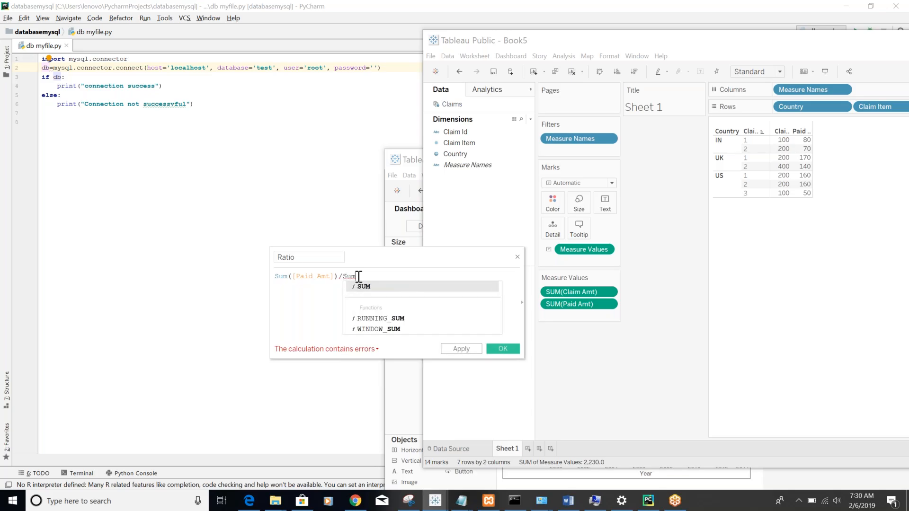
type("()")
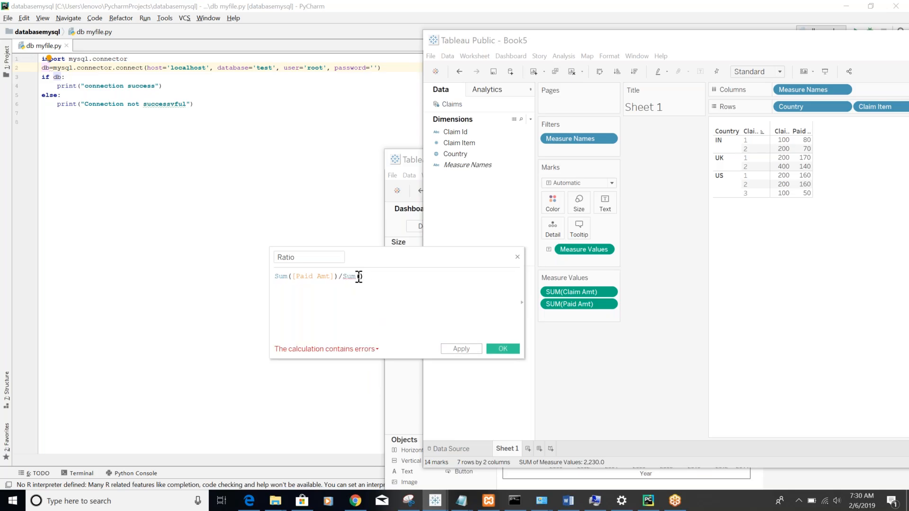
left_click(359, 276)
type("Clai")
key("Return")
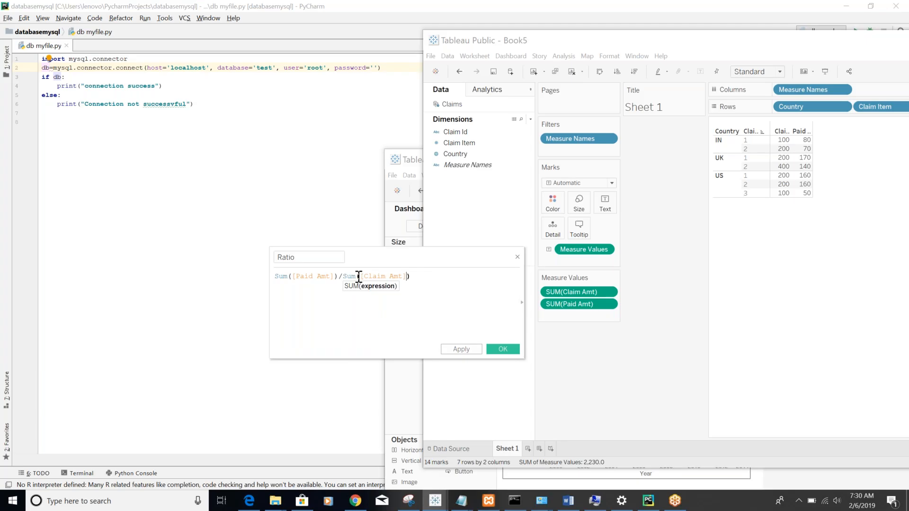
left_click(473, 352)
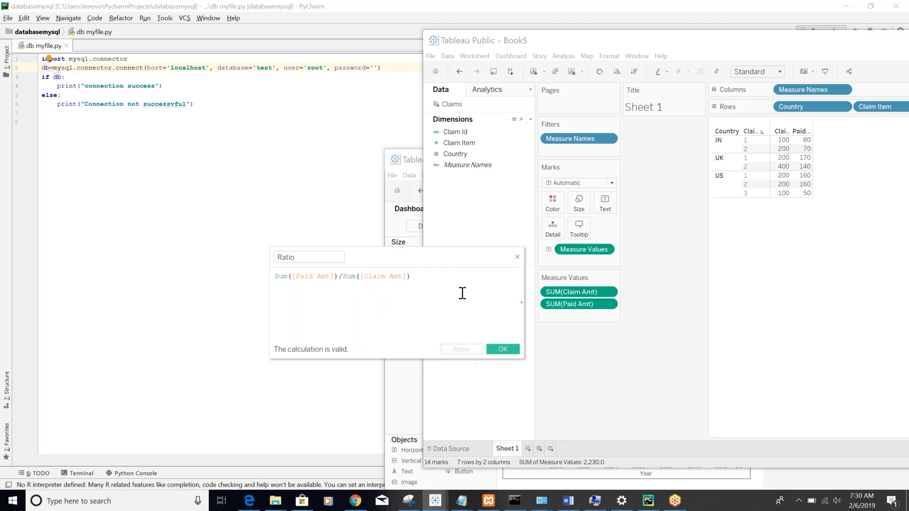
left_click(502, 349)
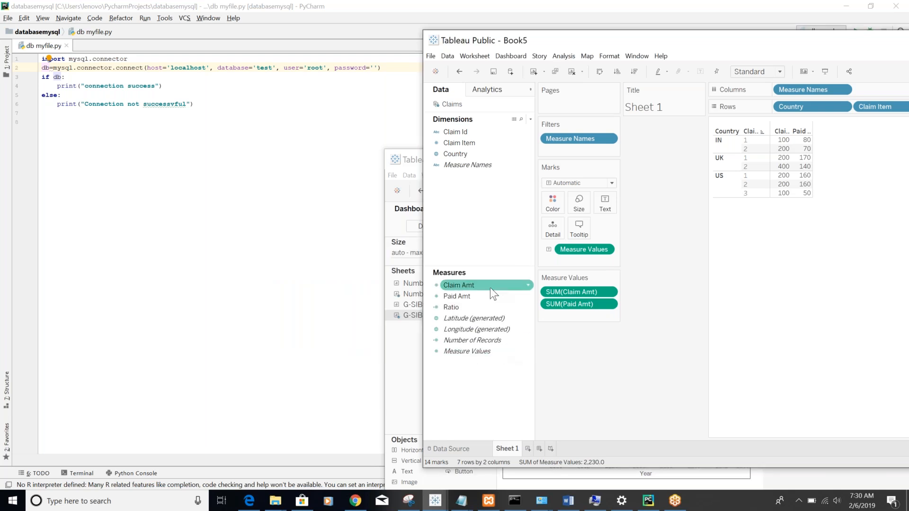
Step: Add Ratio to the measure values below SUM(Paid Amt), and remove Claim Item from the rows
left_click_drag(481, 293, 585, 318)
left_click_drag(584, 313, 555, 316)
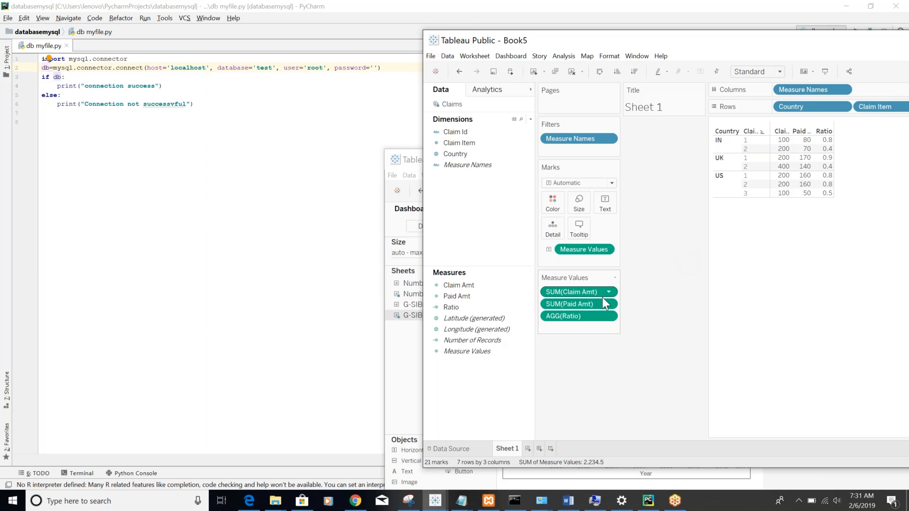
left_click_drag(893, 108, 821, 338)
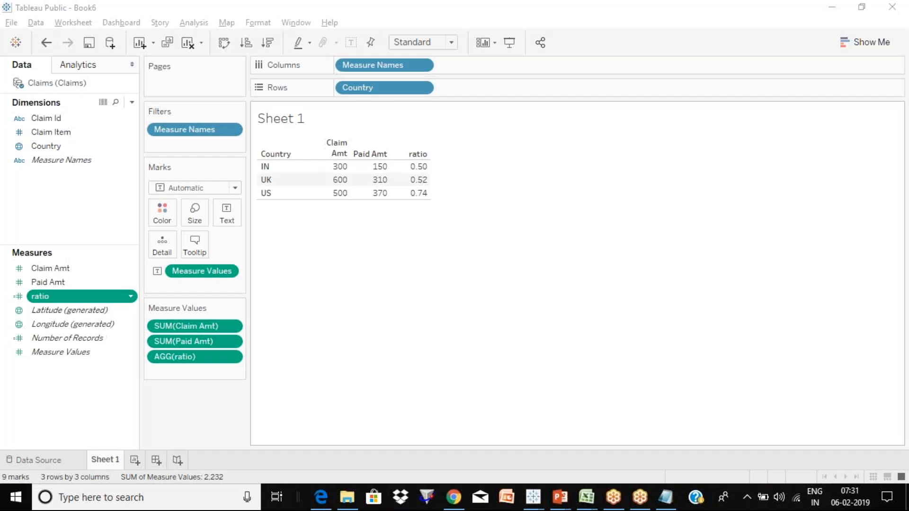
Step: Check the hands-on ratio exercises in the PowerPoint slide, return to Tableau Public, and start a calculated field named Calc1
key("alt+Tab")
key("alt+Tab")
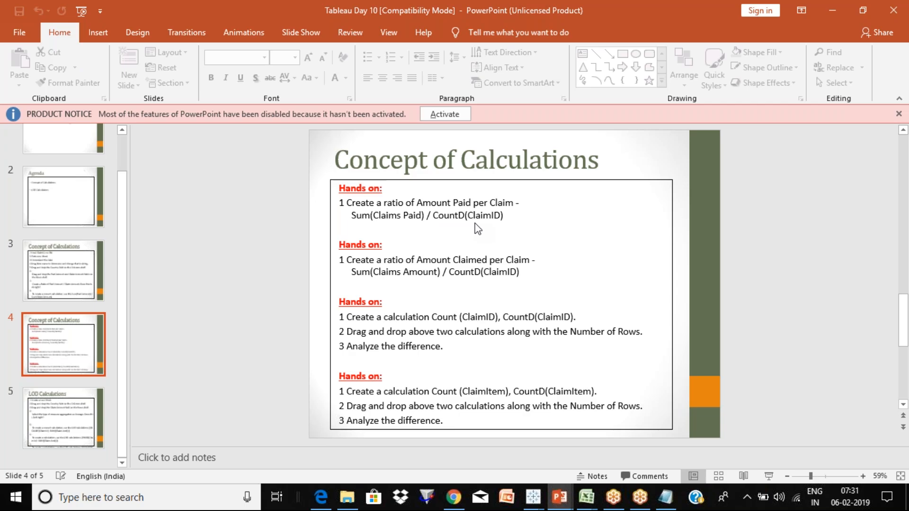
key("alt+Tab")
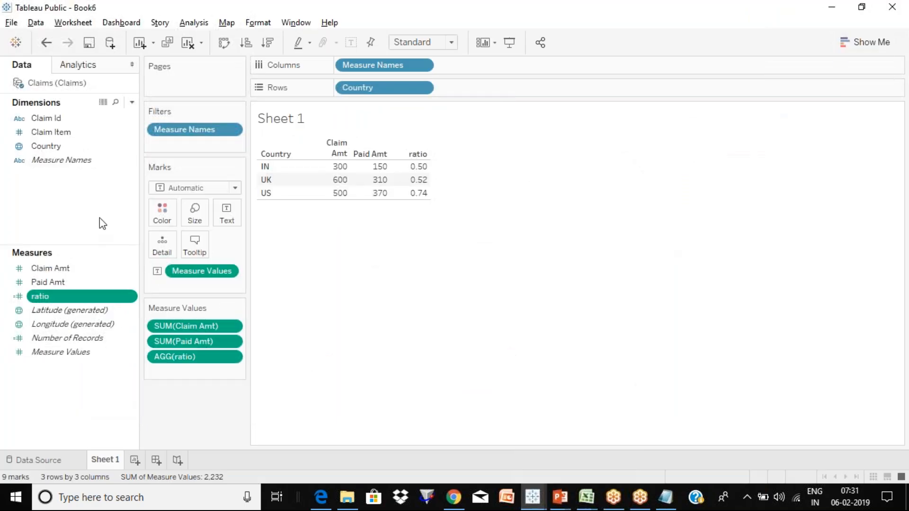
right_click(99, 218)
left_click(142, 227)
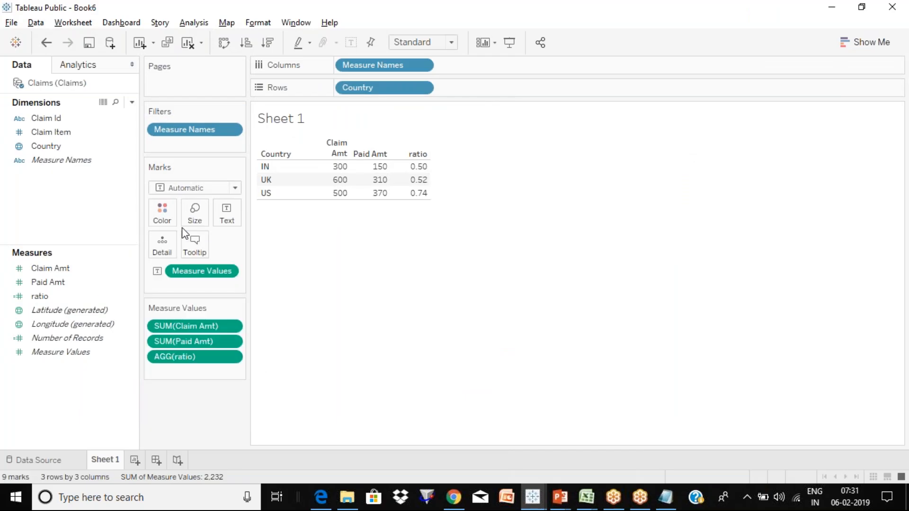
type("Calc1")
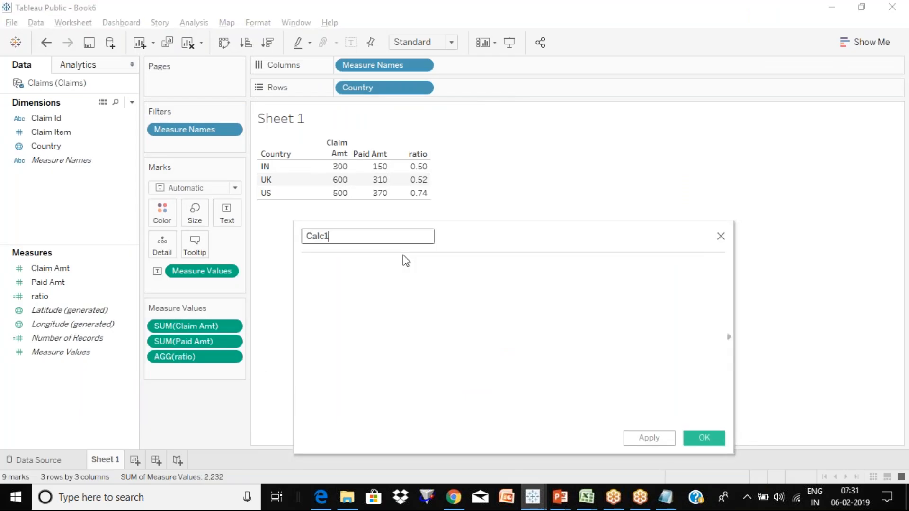
Step: Enter sum([Claim Amt])/ as the first part of the Calc1 formula, inserting the suggested Claim Amt field
key("Tab")
type("sum")
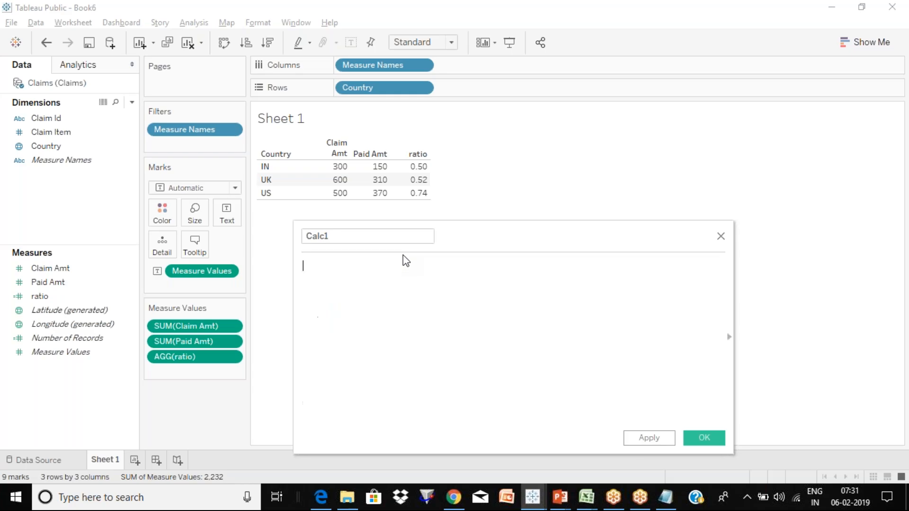
type("(cla")
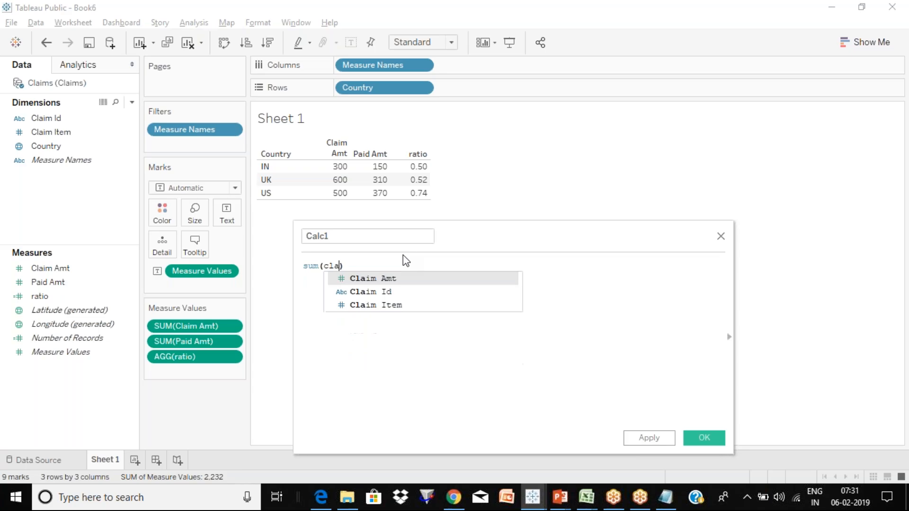
key("Return")
key("Right")
type("/")
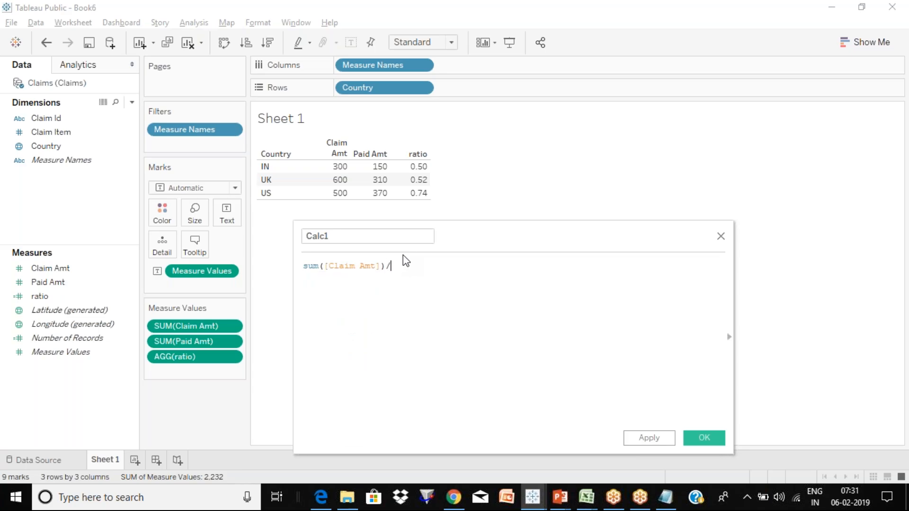
Step: Complete the Calc1 formula with COUNTD([Claim Id]), save it, and add Calc1 to the measure values below AGG(ratio)
type("countd")
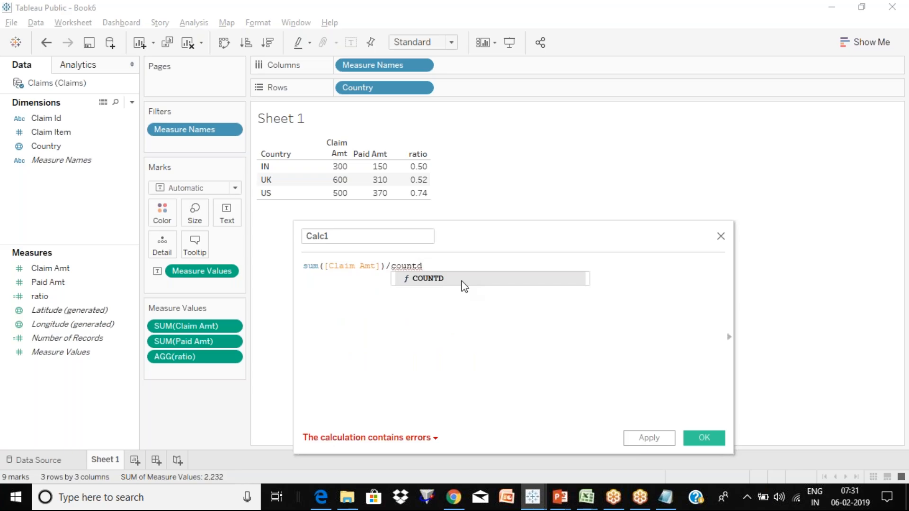
left_click(462, 280)
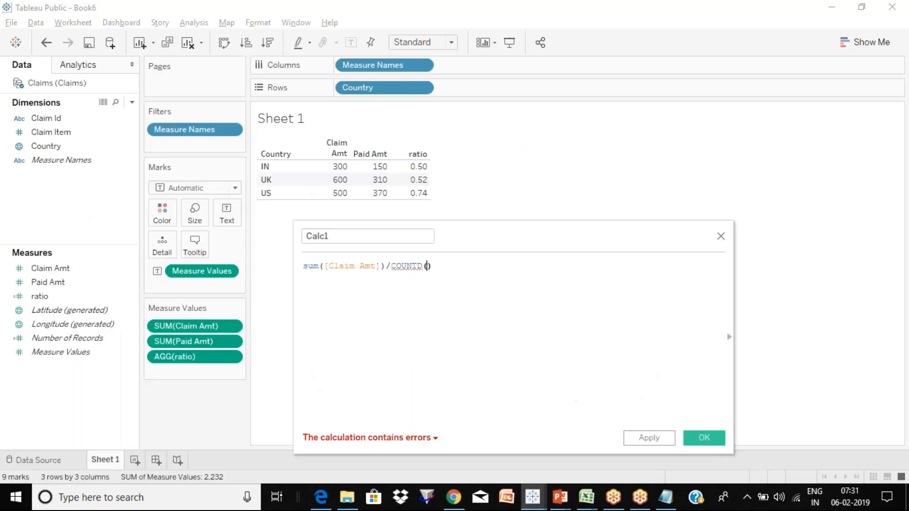
type("cla")
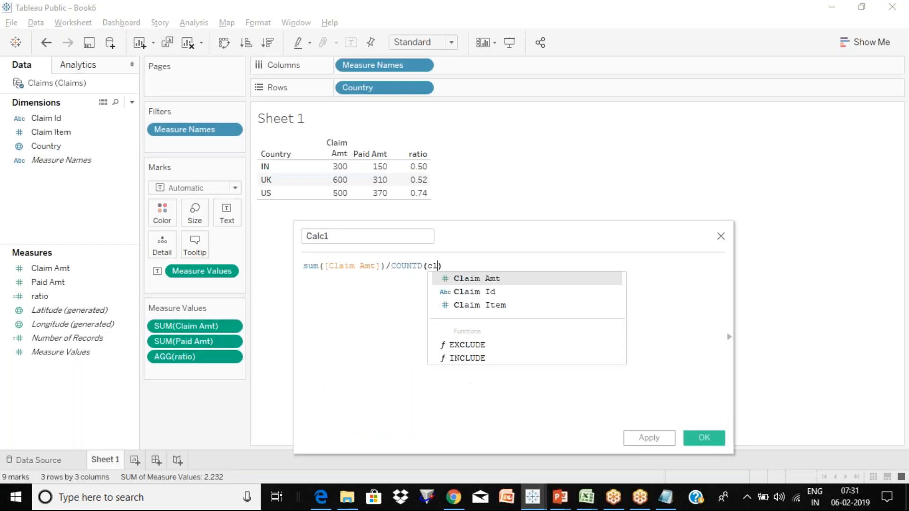
key("Down")
key("Return")
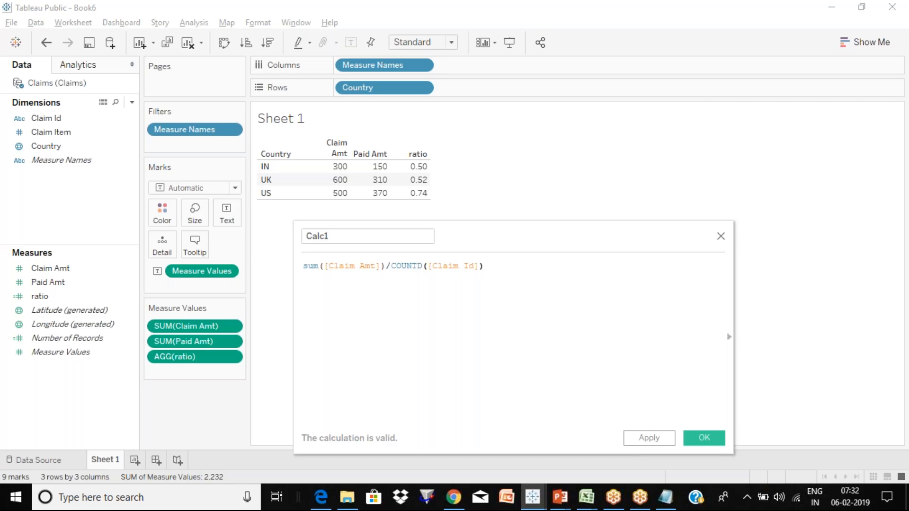
left_click(656, 438)
left_click(709, 443)
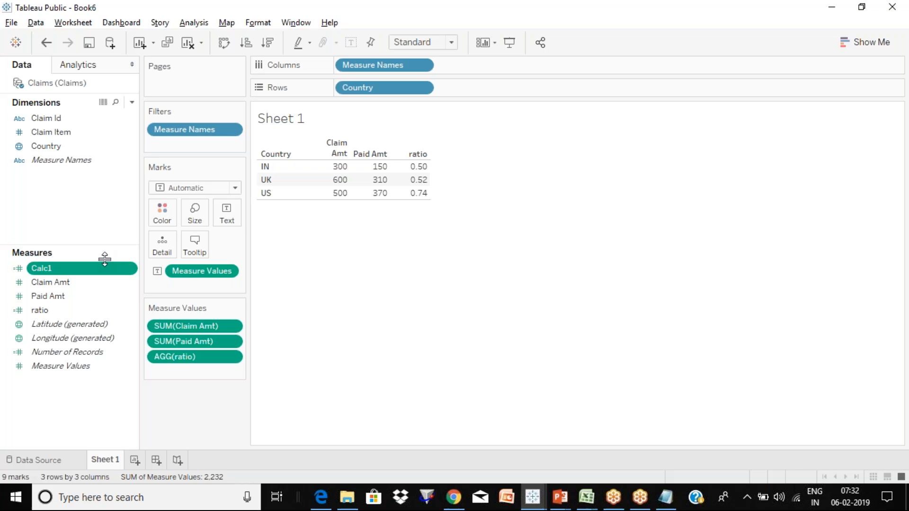
left_click_drag(102, 268, 195, 374)
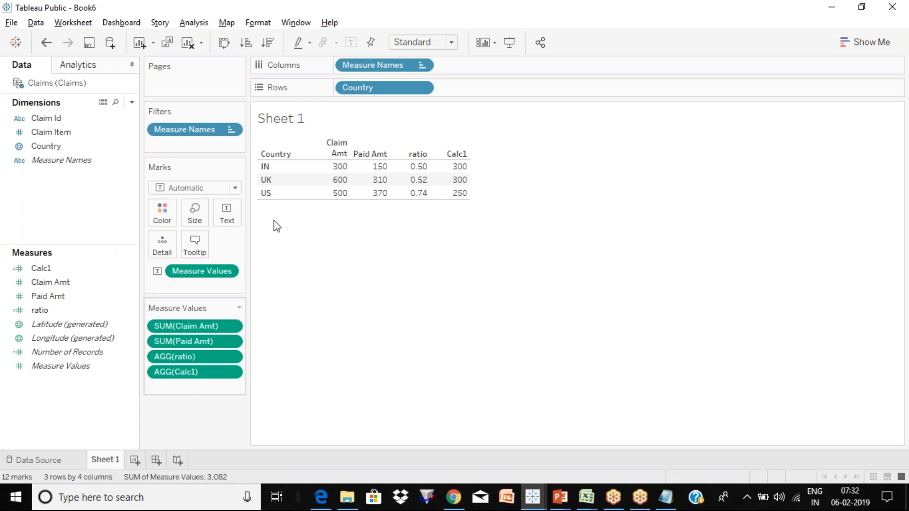
Step: Check the IN result against the Excel Claims sheet by selecting the IN rows' ClaimAmt values and ClaimId entries
mouse_move(331, 173)
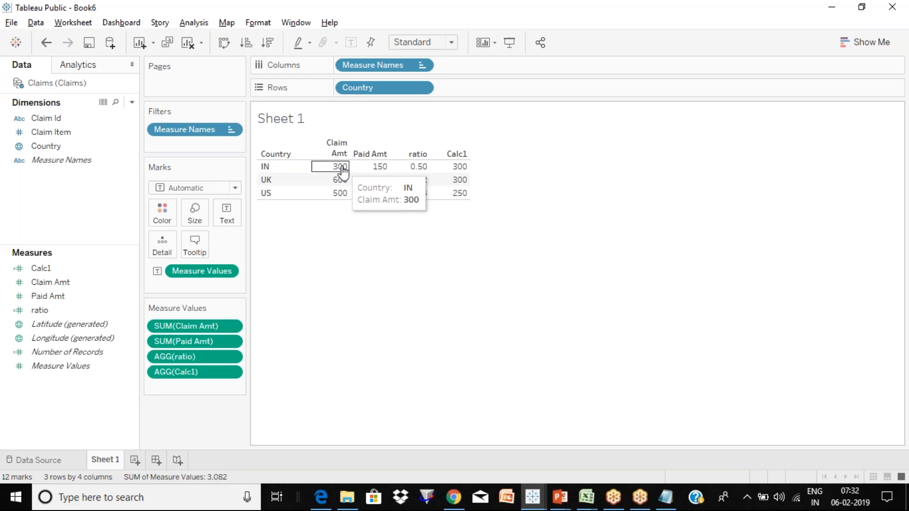
key("alt+Tab")
key("alt+Tab")
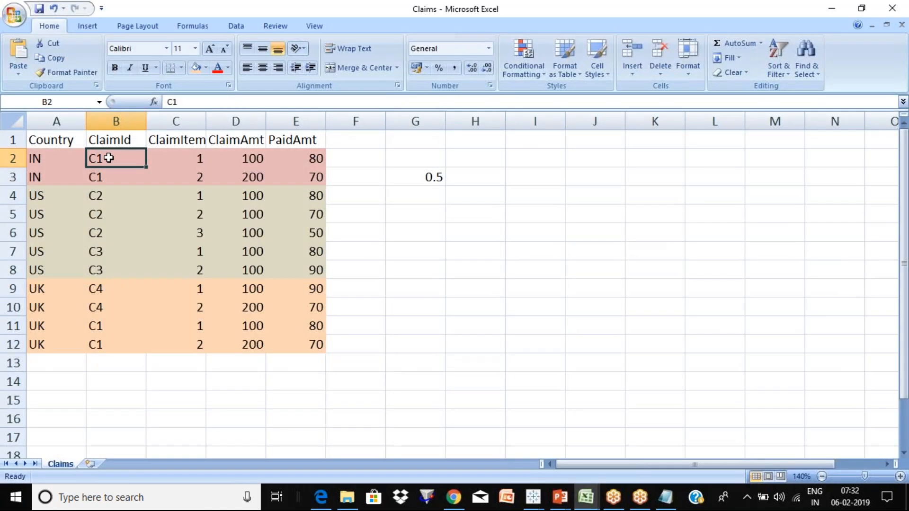
left_click_drag(108, 157, 109, 177)
left_click(13, 158)
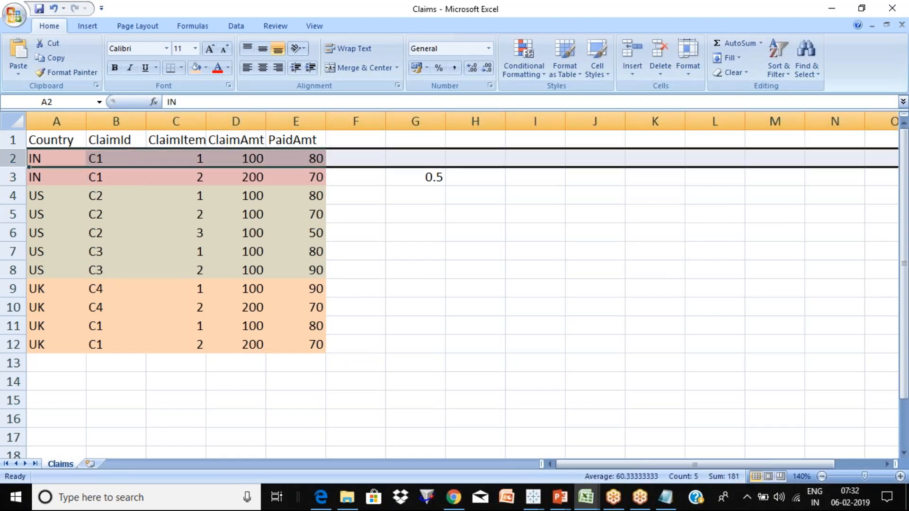
left_click_drag(13, 158, 13, 177)
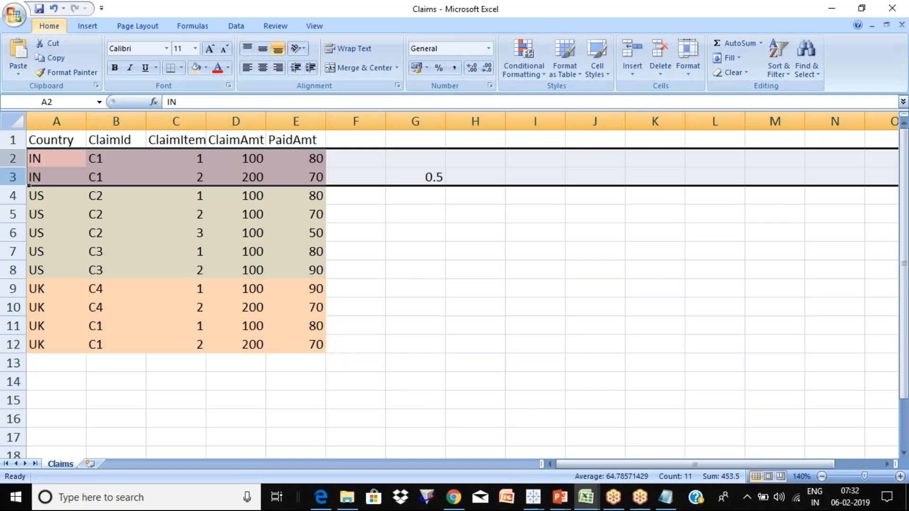
left_click(248, 160)
left_click_drag(248, 161, 247, 176)
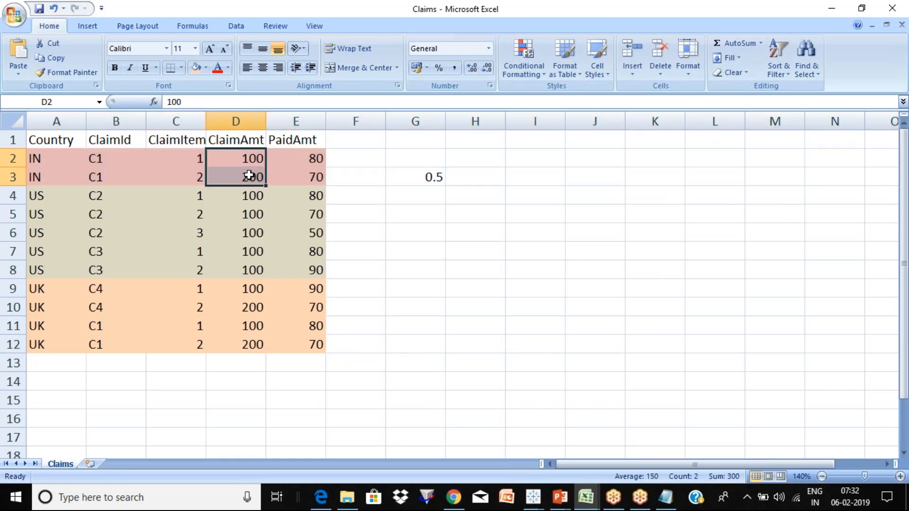
left_click(116, 159)
left_click(111, 176, "shift")
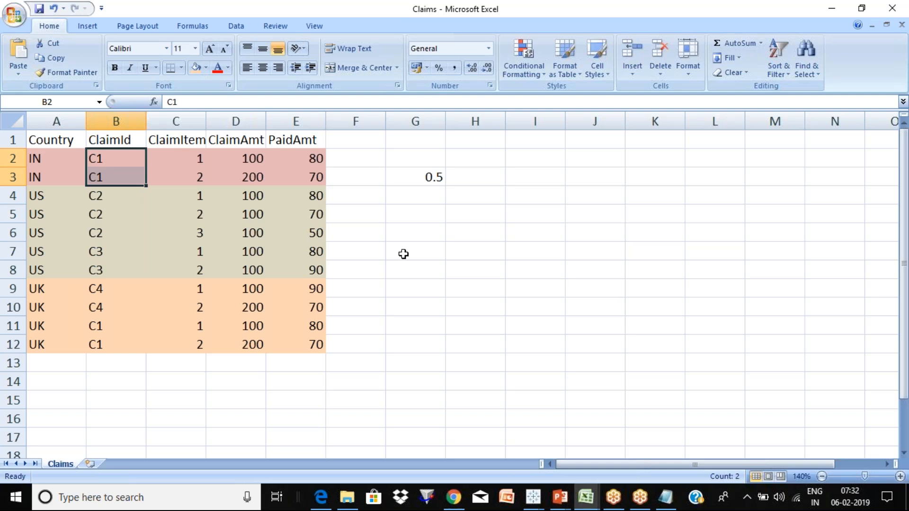
left_click(896, 223)
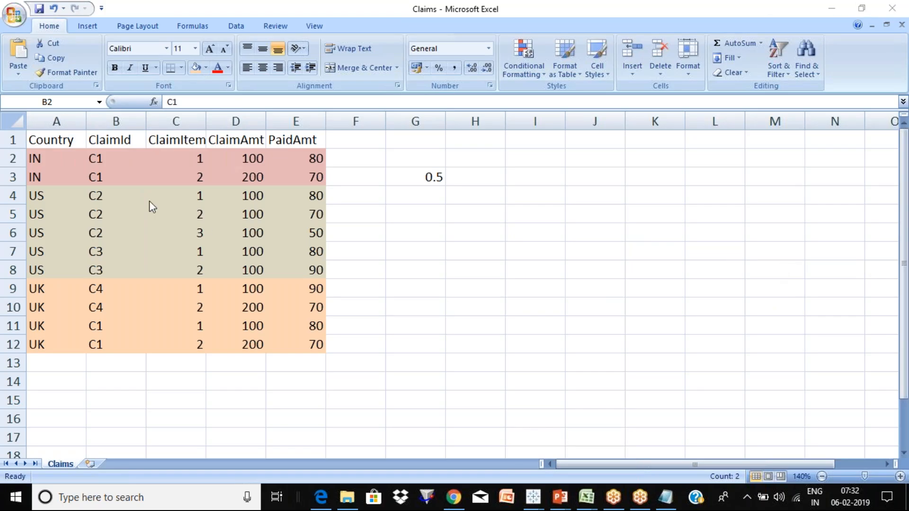
left_click(128, 177)
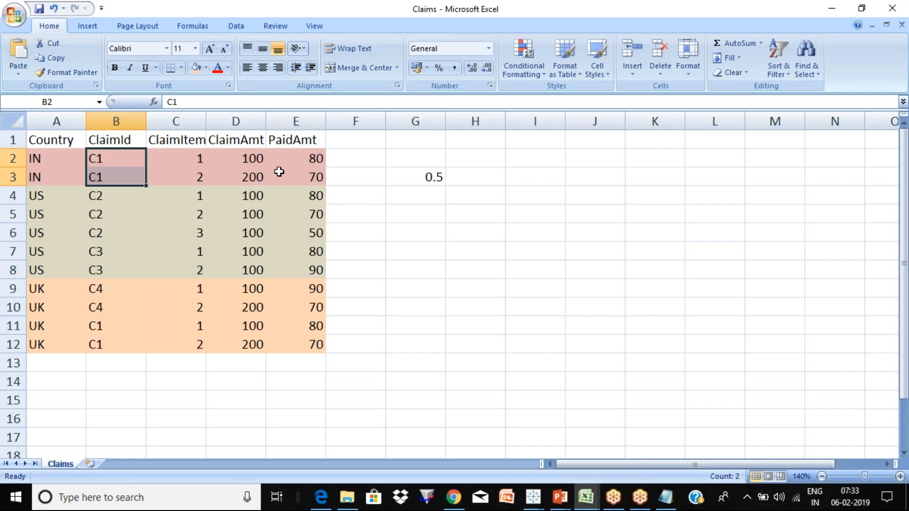
key("ctrl+2")
key("Escape")
key("ctrl+2")
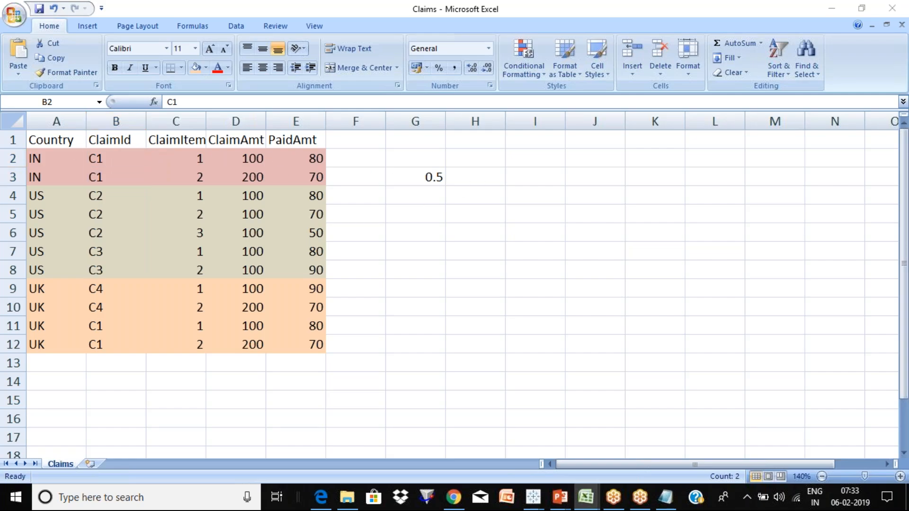
Step: Compare the UK claim amount and Calc1 value in Tableau Public with the UK ClaimId entries B9 to B12 in Excel
key("alt+Tab")
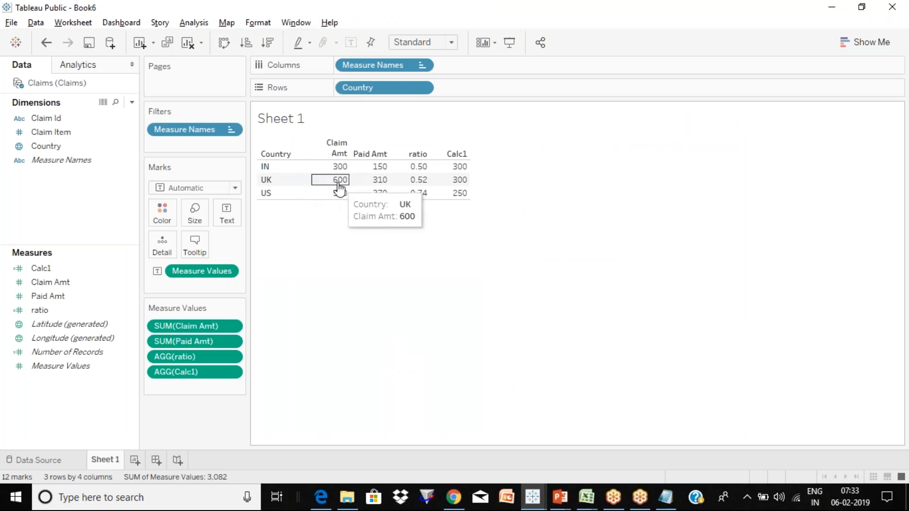
key("alt+Tab")
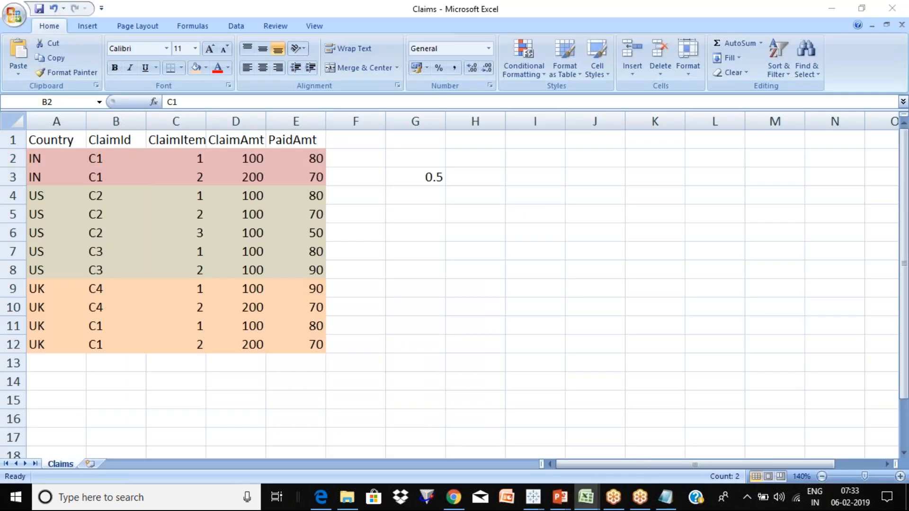
key("alt+Tab")
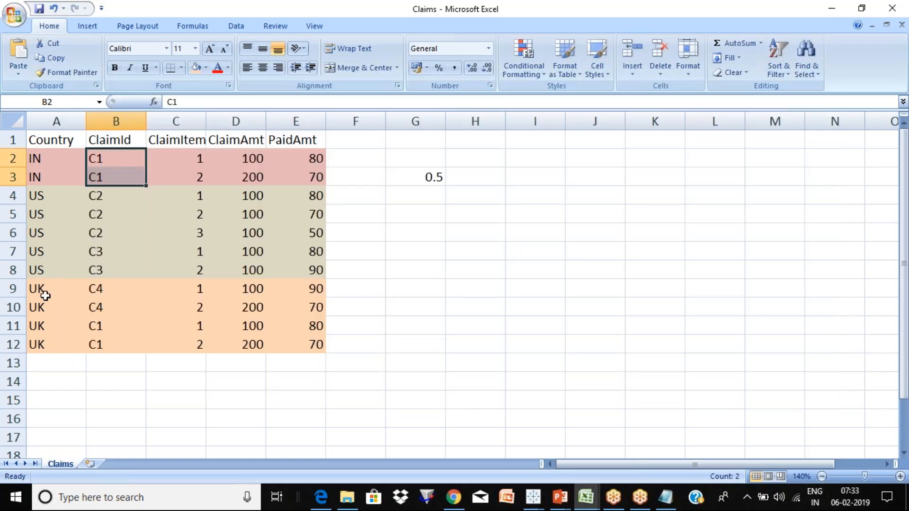
left_click(108, 295)
left_click(107, 308)
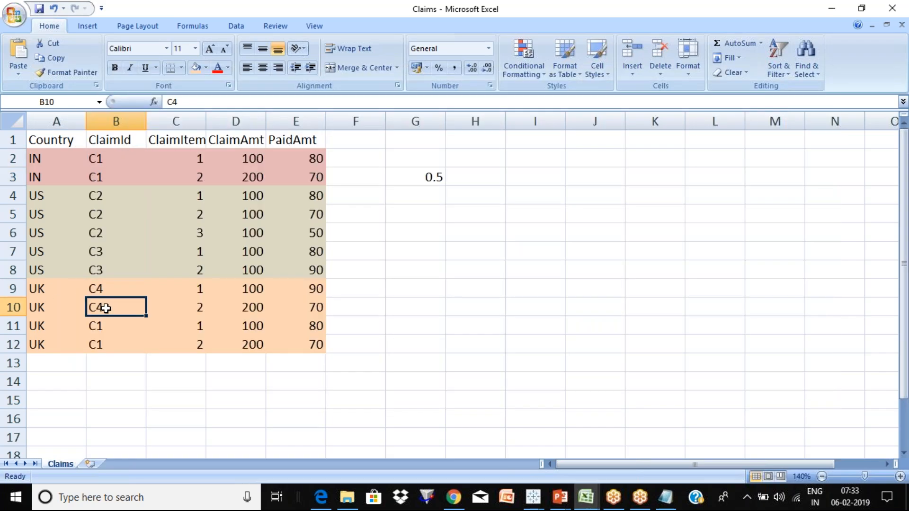
left_click(104, 327)
left_click(100, 343)
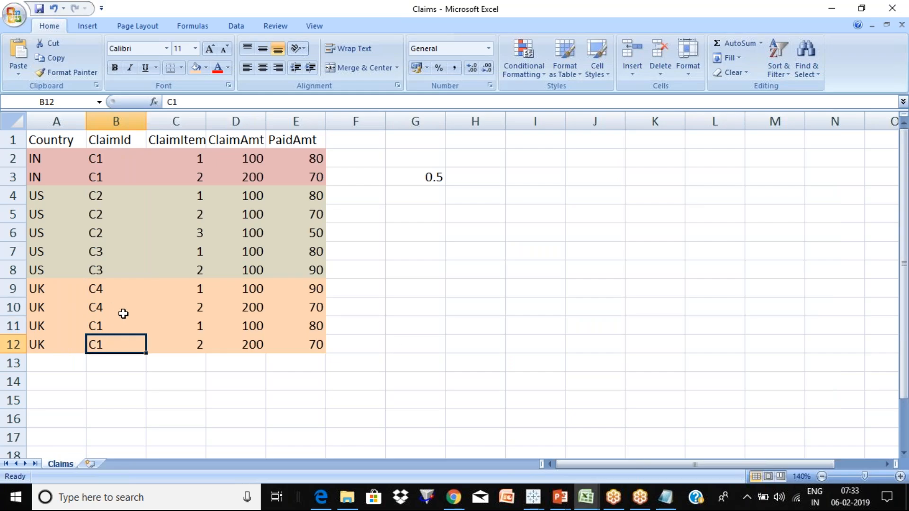
key("alt+Tab")
mouse_move(463, 180)
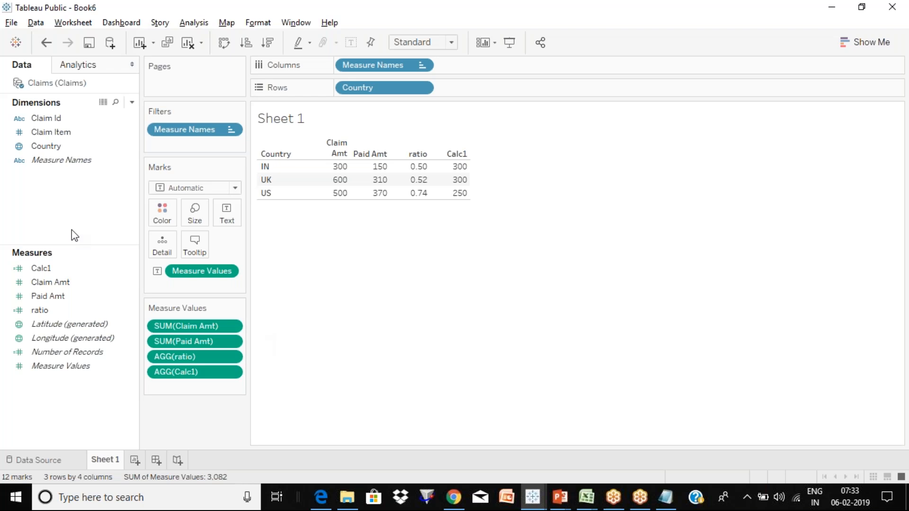
Step: Open the Calc1 calculated field for editing and reposition its editor over the sheet
left_click(98, 268)
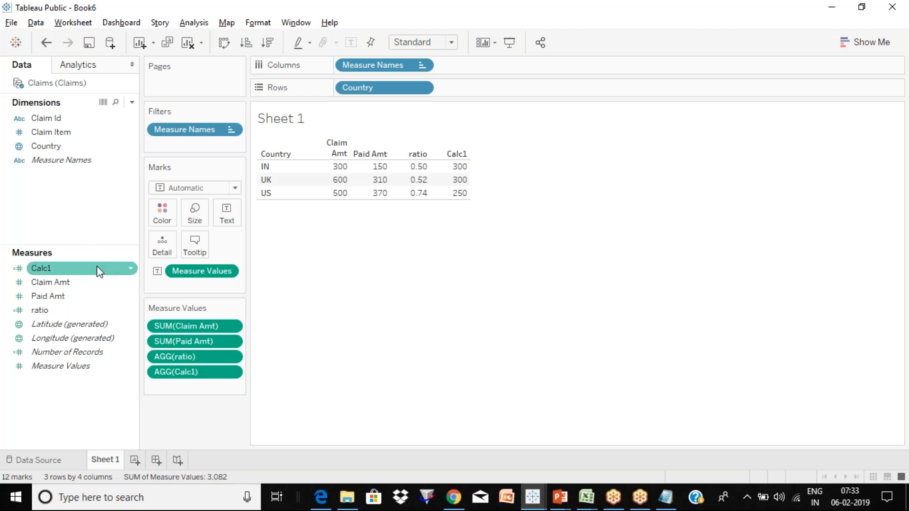
left_click(130, 269)
left_click(169, 81)
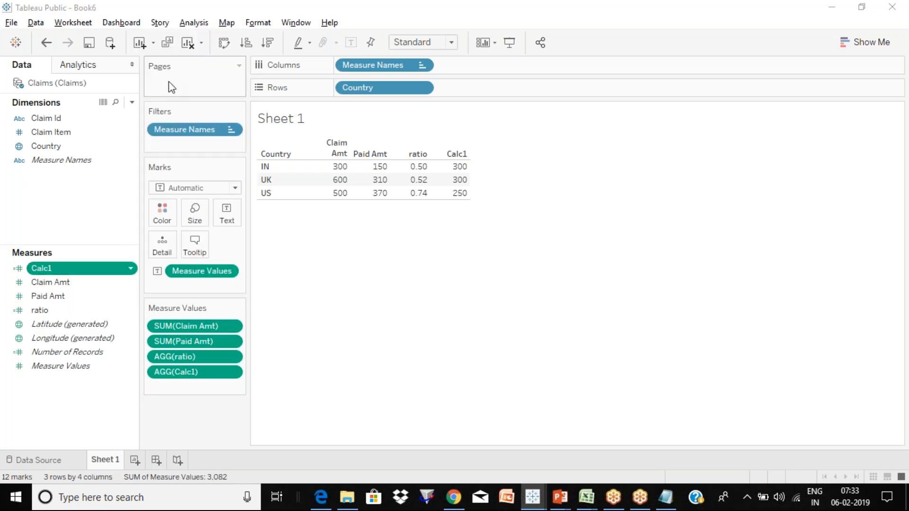
left_click_drag(554, 235, 383, 177)
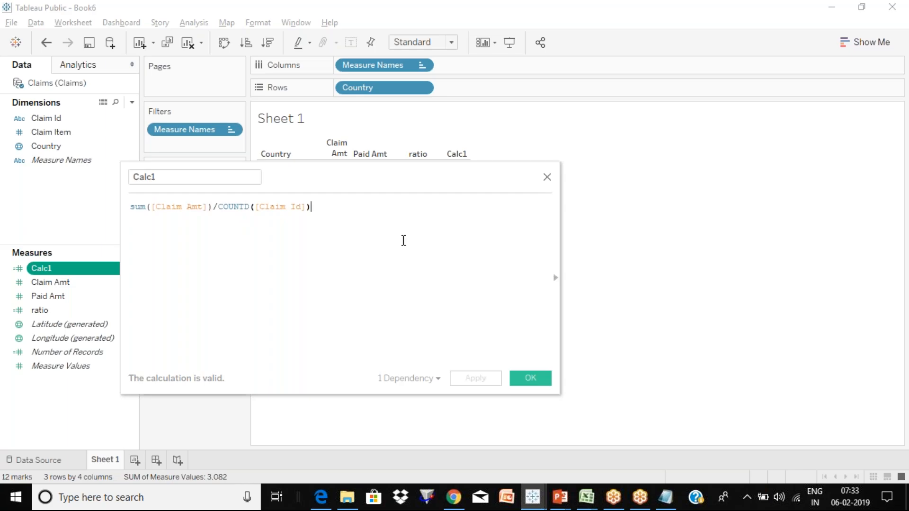
Step: Show the function reference in the Calc1 editor and filter its list to String functions
left_click(558, 281)
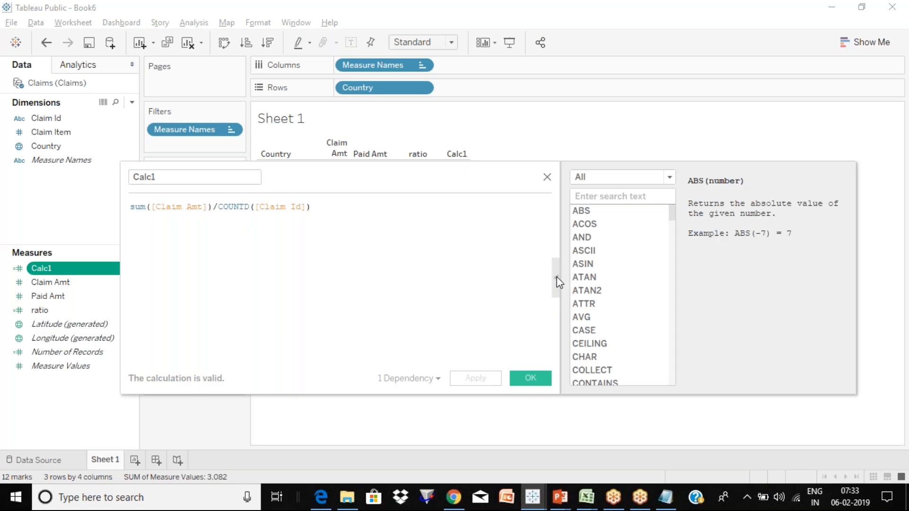
left_click_drag(408, 180, 300, 152)
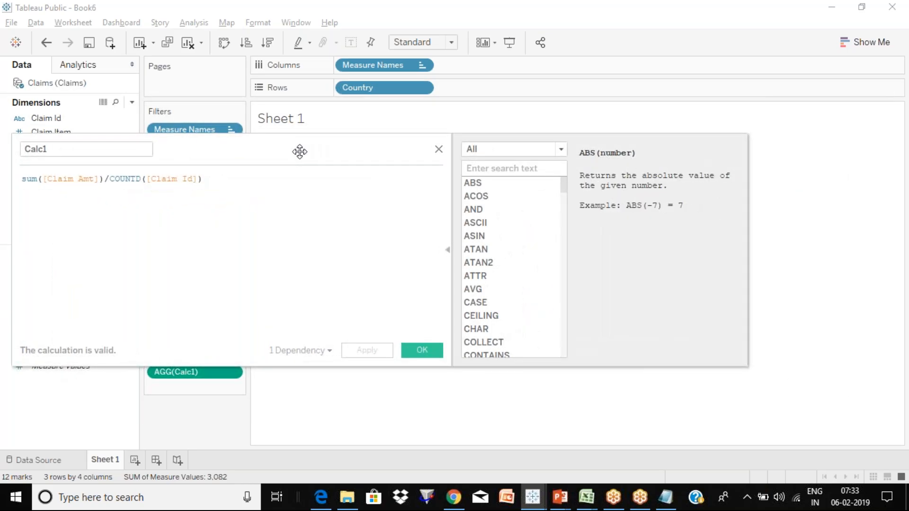
left_click(497, 152)
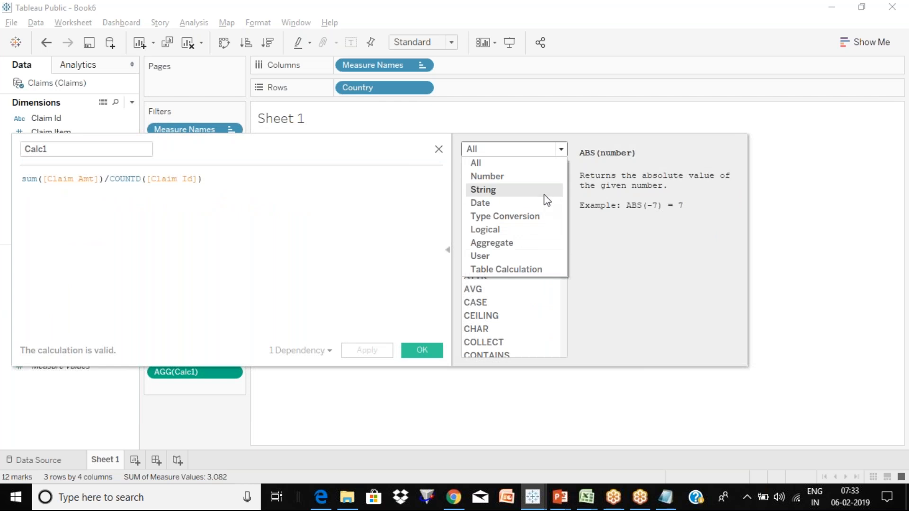
left_click(504, 193)
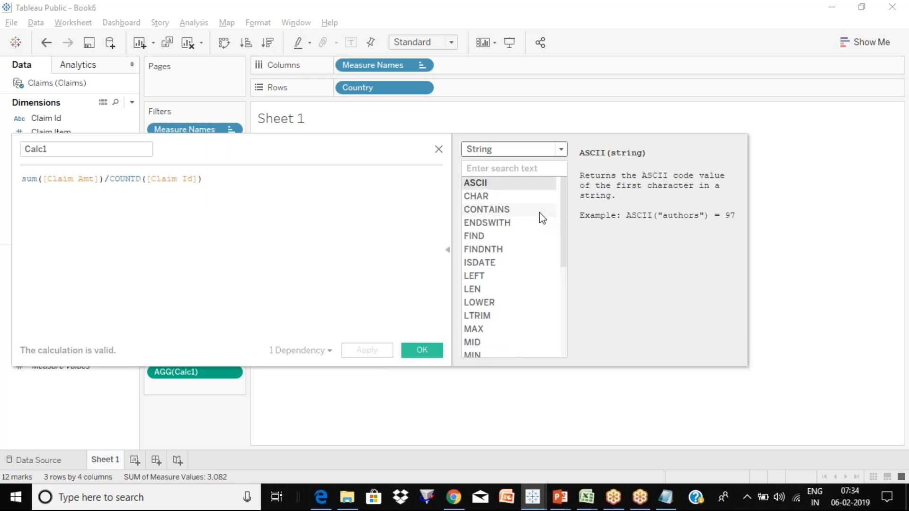
Step: Look through the String functions in the Calc1 function reference, switch the list to Number functions and browse those
mouse_move(566, 217)
left_mouse_down()
mouse_move(569, 311)
mouse_move(570, 206)
left_mouse_up()
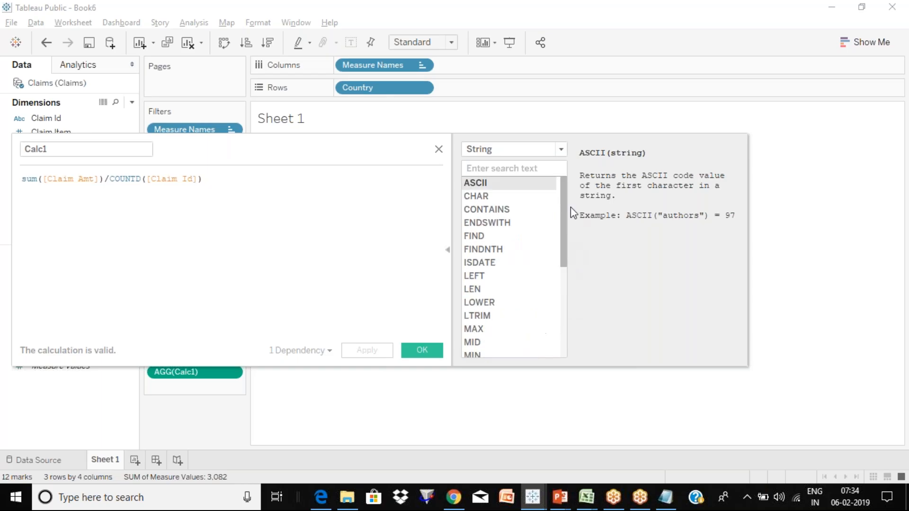
left_click(561, 151)
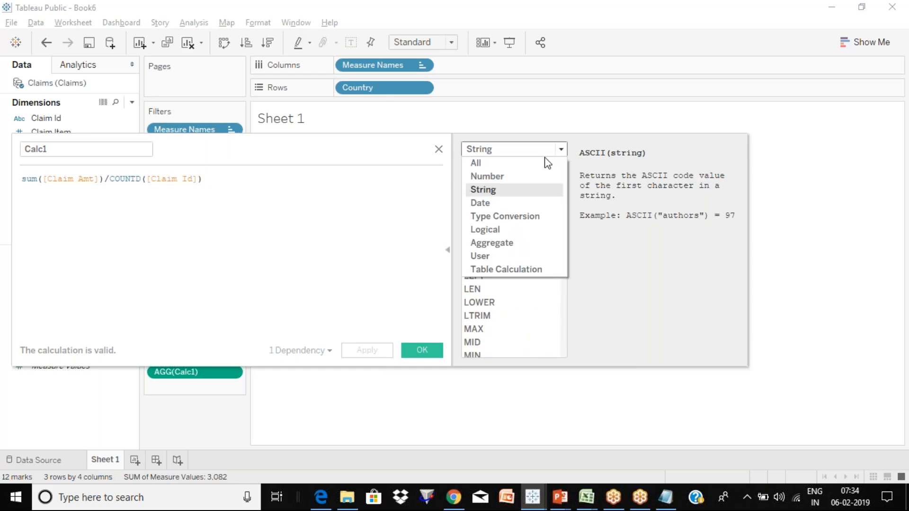
left_click(505, 177)
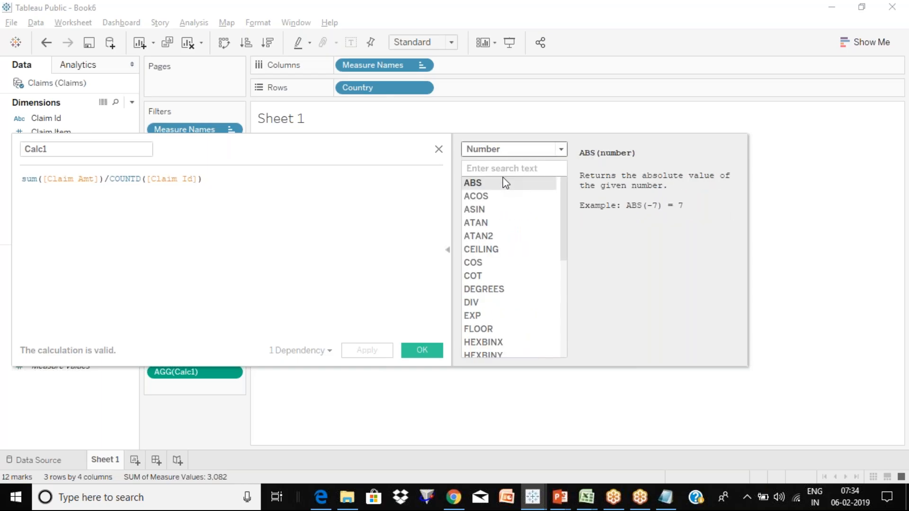
mouse_move(564, 214)
left_mouse_down()
mouse_move(564, 329)
mouse_move(567, 206)
left_mouse_up()
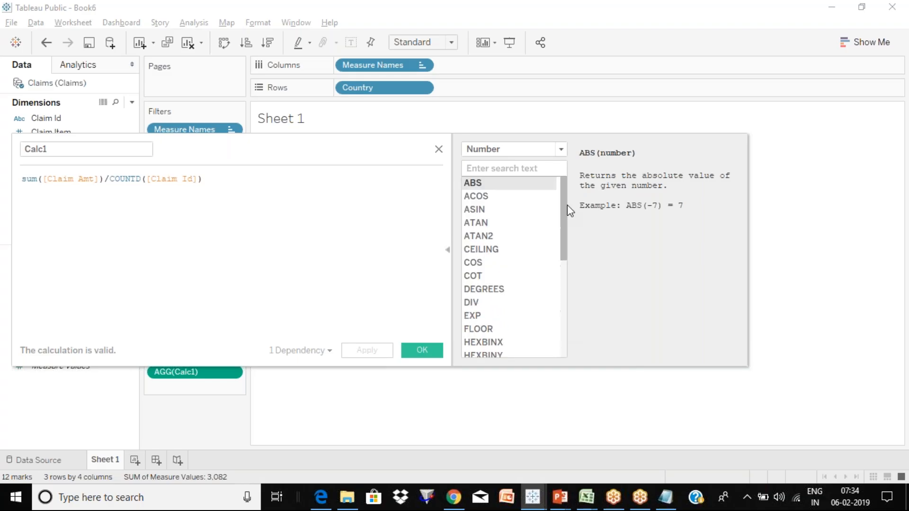
left_click(538, 152)
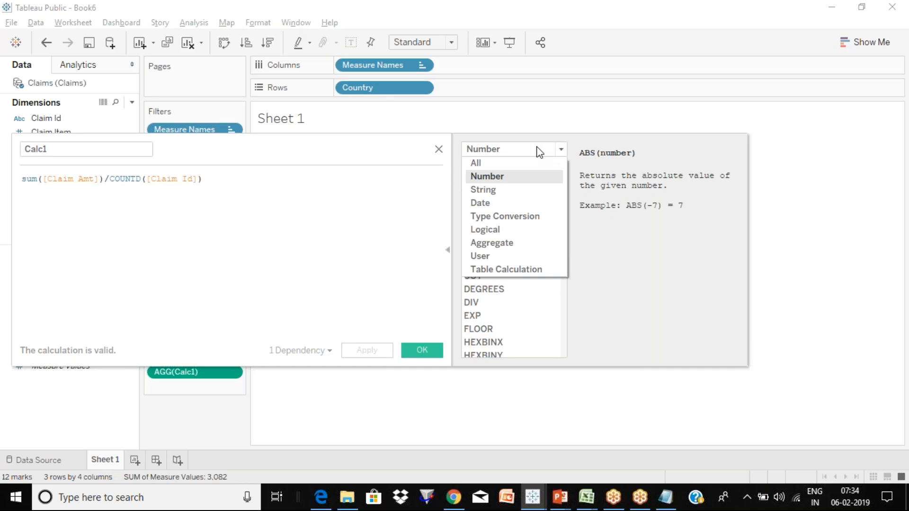
left_click(539, 152)
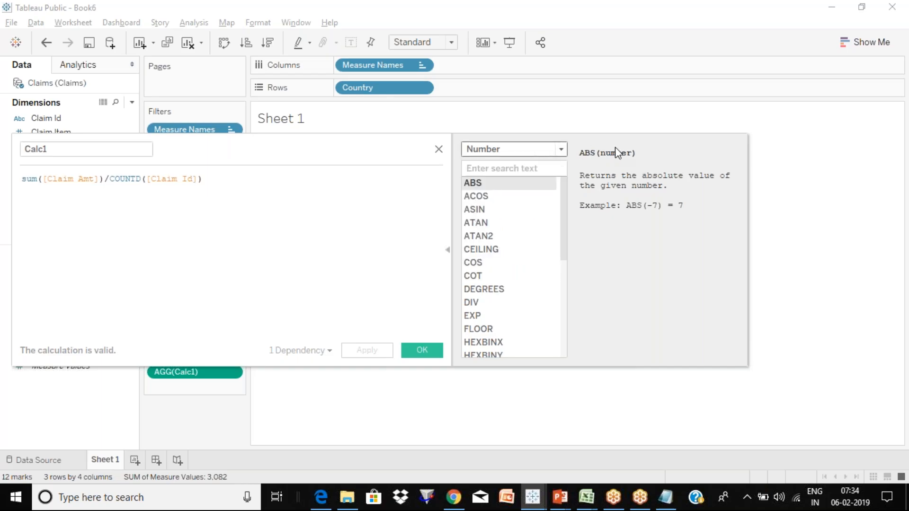
Step: Search the Number functions for "co" and clear the search text
left_click(496, 168)
type("co")
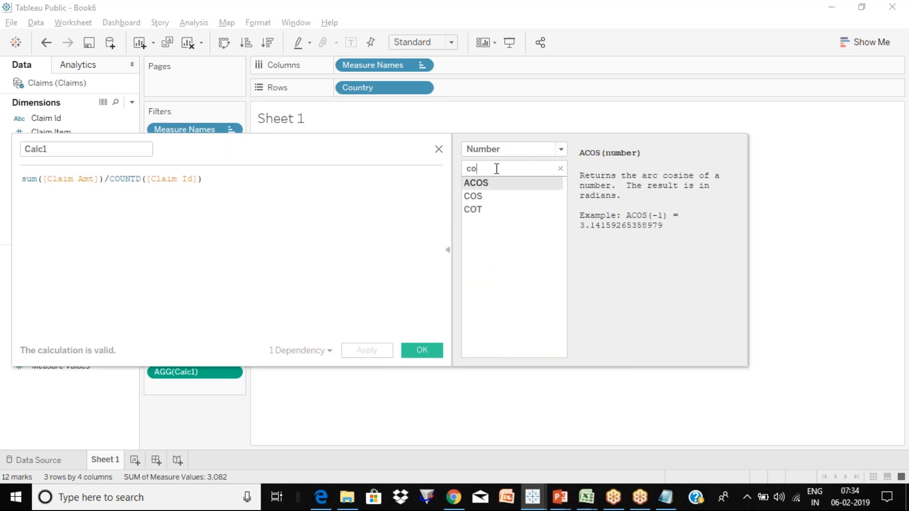
key("BackSpace")
key("BackSpace")
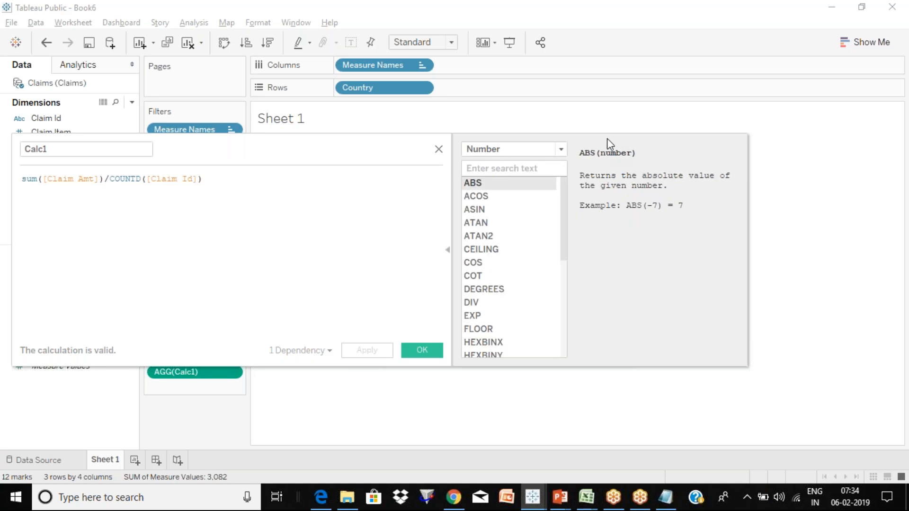
Step: Filter the function list back to String functions and look through the entries
left_click(540, 153)
left_click(498, 190)
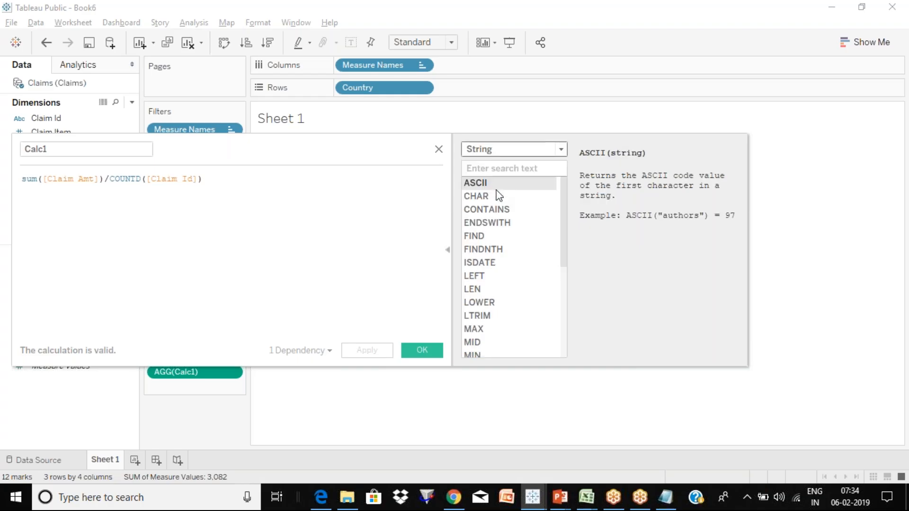
left_click_drag(566, 227, 557, 204)
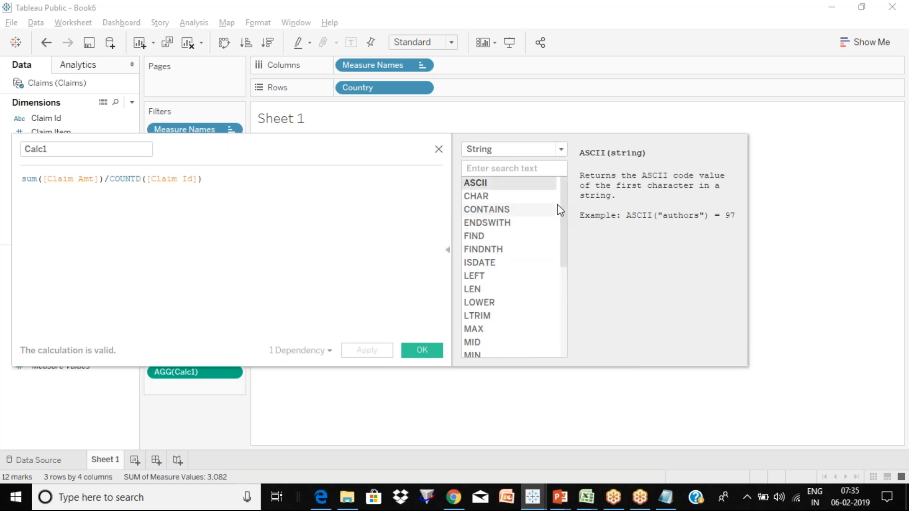
Step: List all functions, search them for "cou" and reposition the editor to read the COUNT description and example
left_click(524, 149)
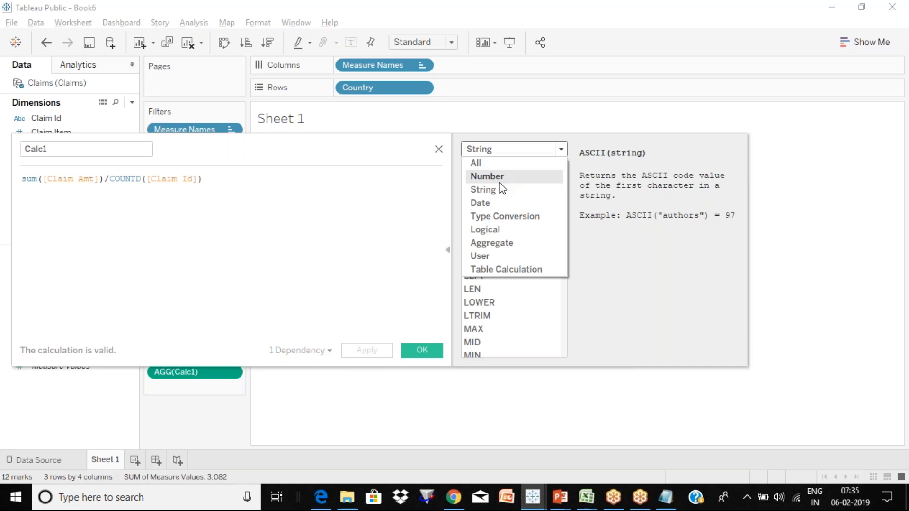
left_click(494, 164)
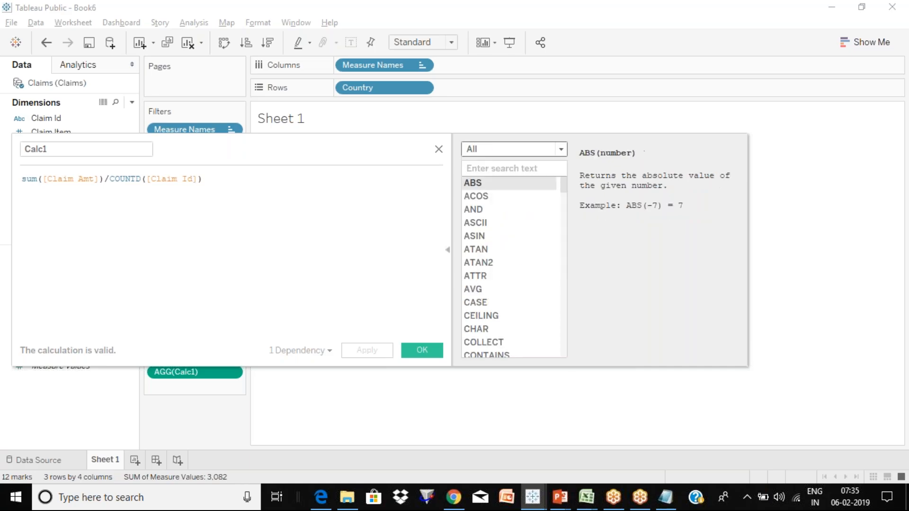
left_click(494, 168)
type("cou")
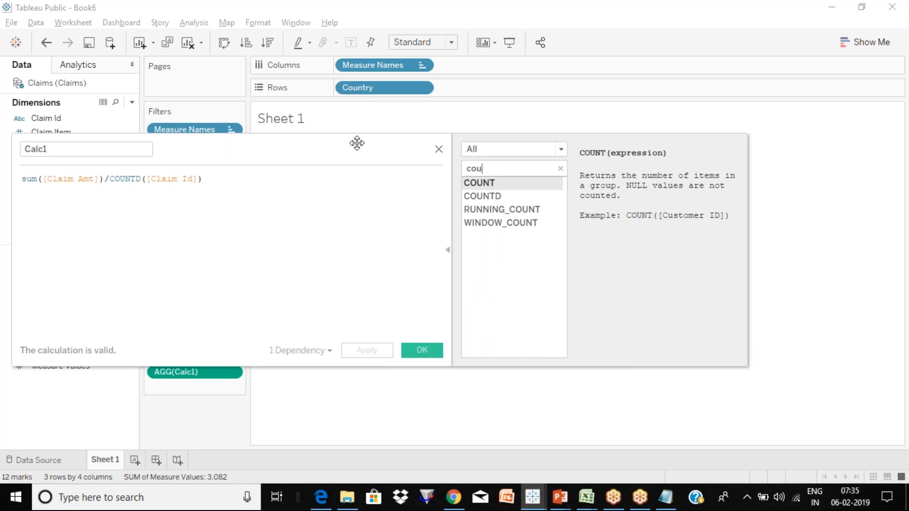
left_click_drag(372, 148, 328, 150)
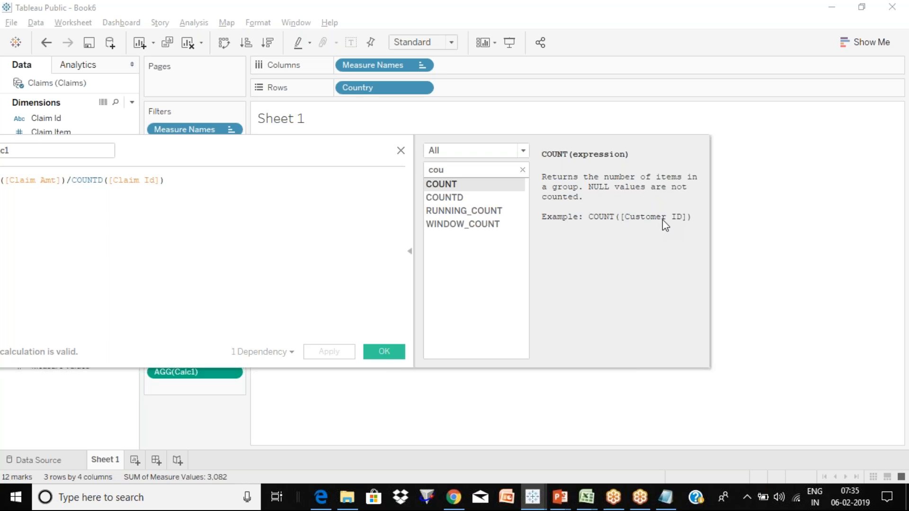
Step: Read the description of the COUNTD function in the calculation editor's function reference and clear the function search
left_click(458, 198)
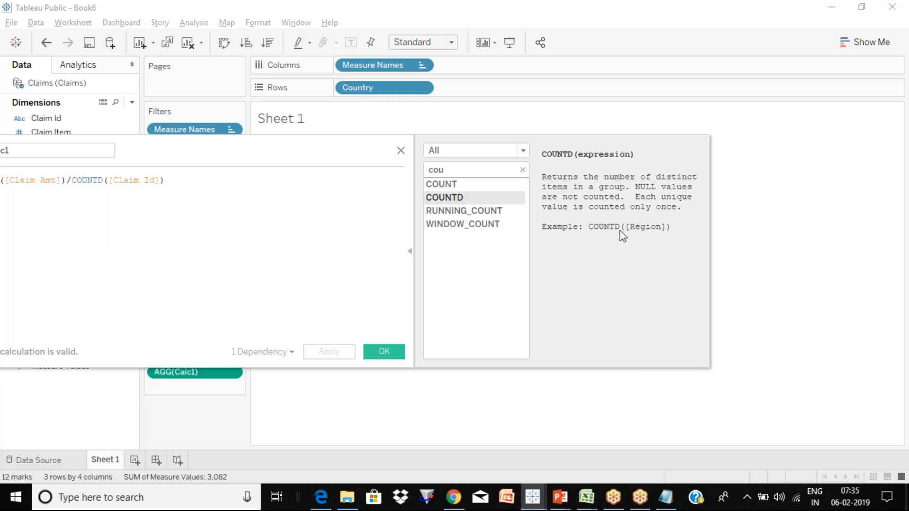
left_click(518, 172)
left_click(523, 170)
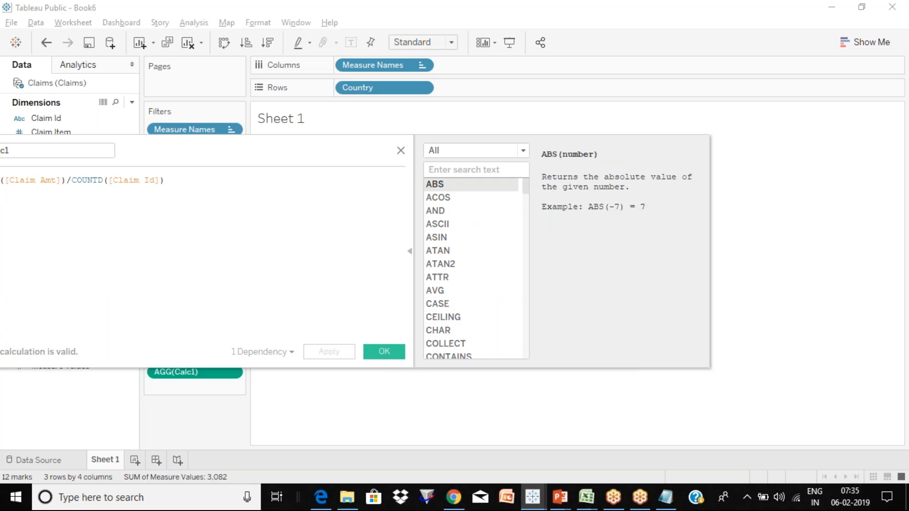
Step: Filter the function reference to String functions and read the description of FIND
left_click(522, 152)
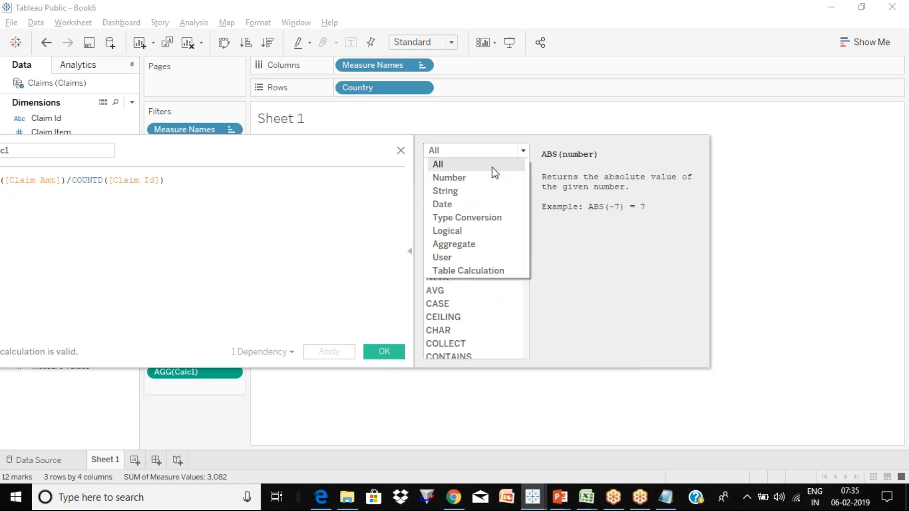
left_click(461, 192)
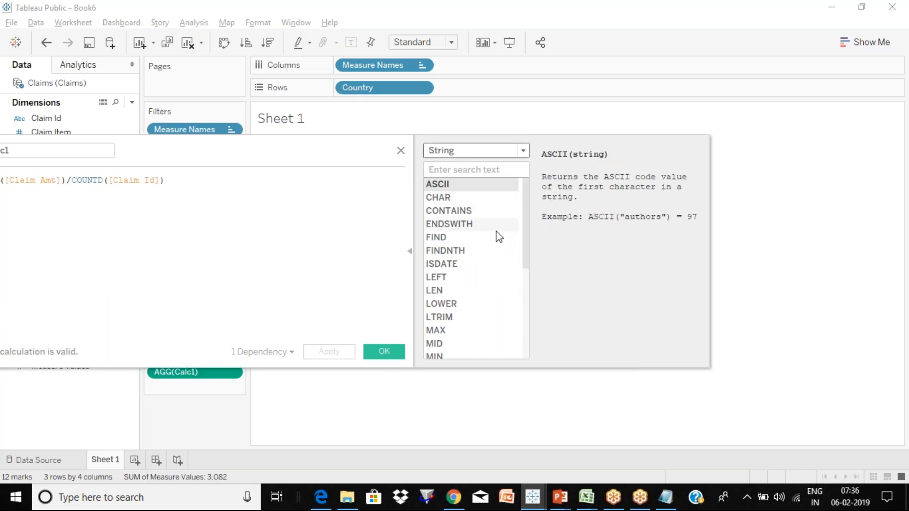
left_click(469, 238)
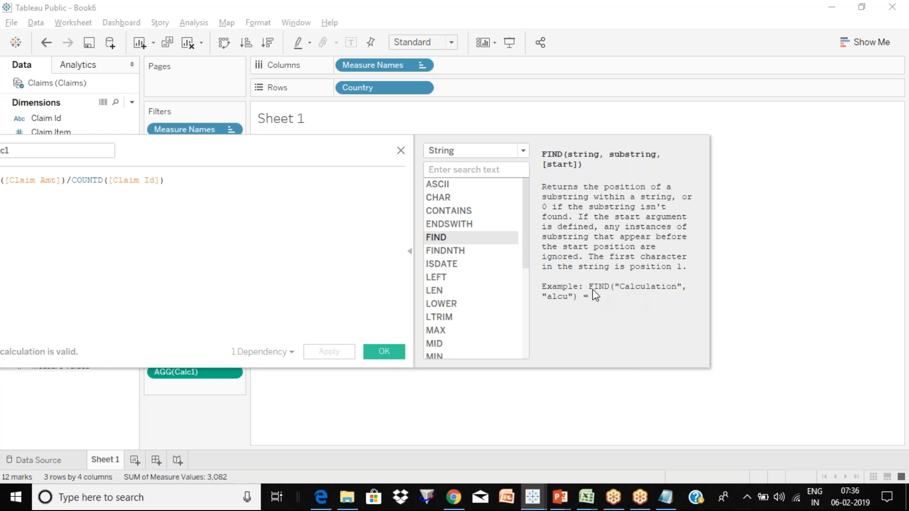
mouse_move(526, 211)
left_mouse_down()
mouse_move(531, 286)
mouse_move(523, 193)
left_mouse_up()
Step: Filter the function reference to Date functions and read the descriptions of DATEDIFF, DATEPART and DAY
left_click(521, 155)
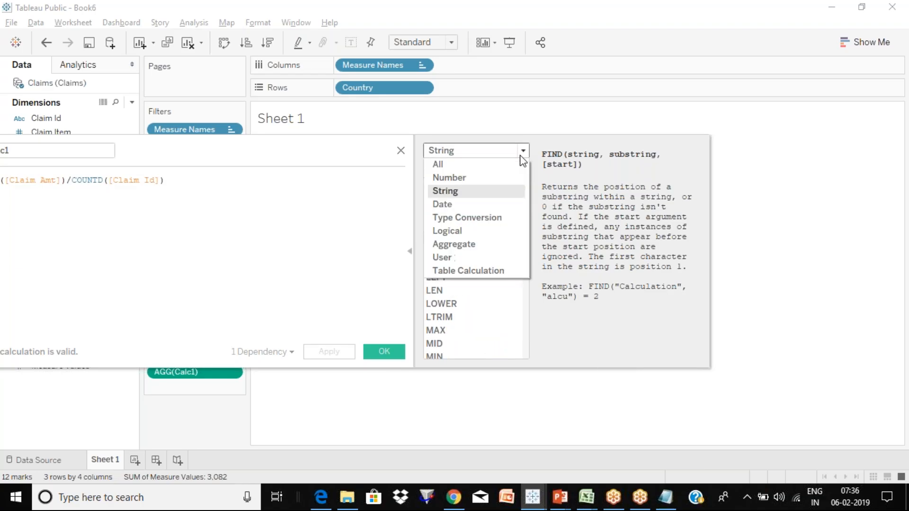
left_click(468, 204)
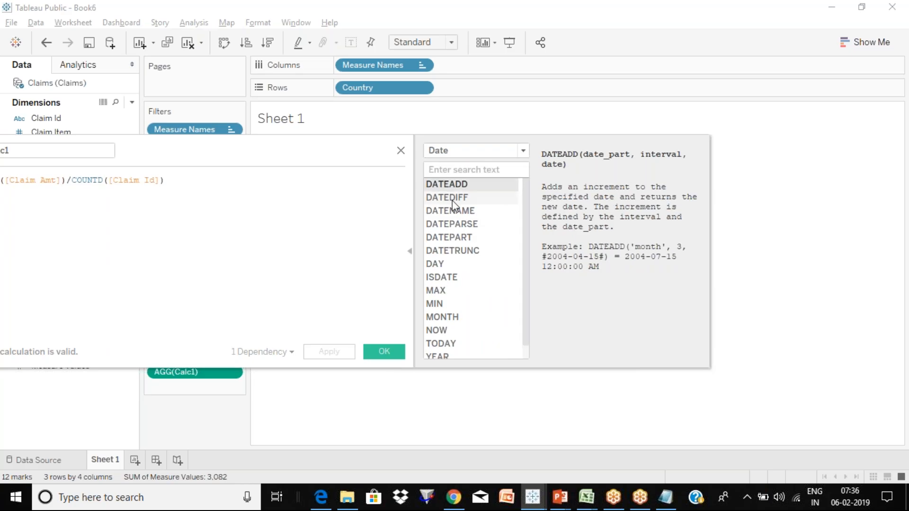
left_click(452, 203)
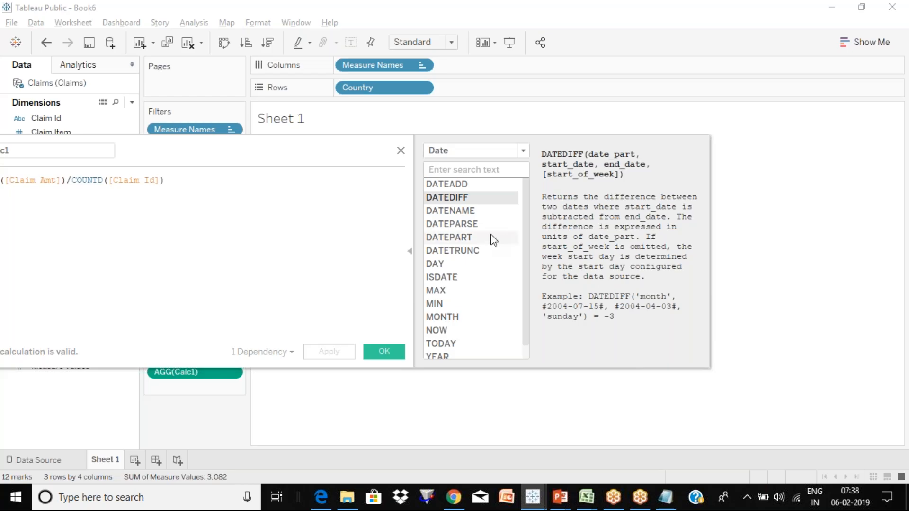
left_click(472, 237)
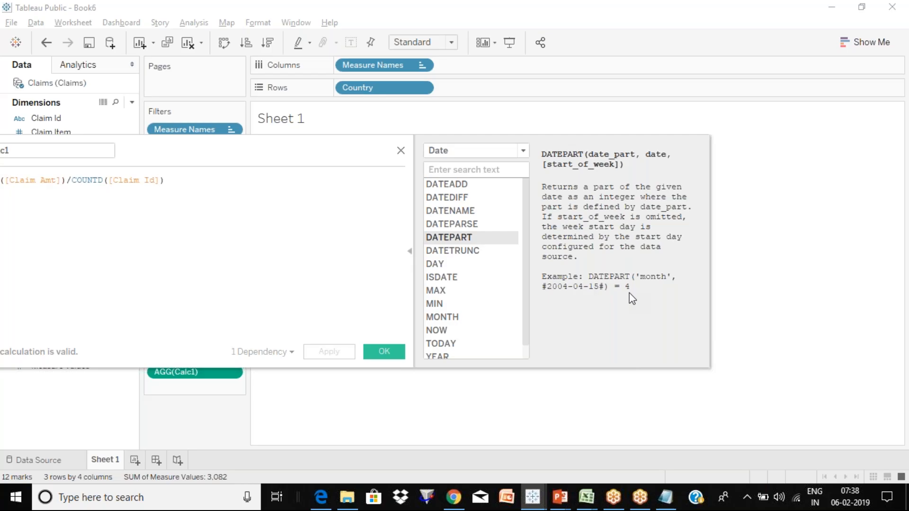
left_click(437, 264)
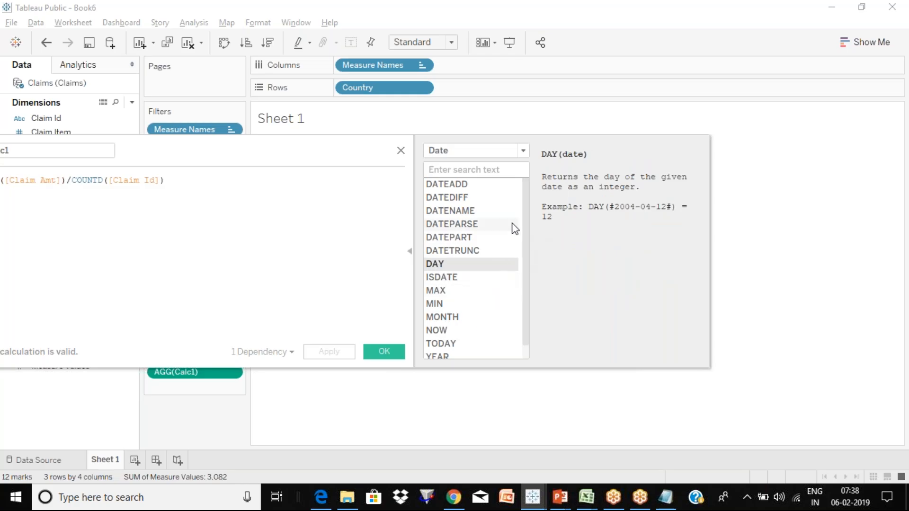
Step: Read the descriptions of the NOW, TODAY and YEAR date functions and close the calculation editor
scroll(525, 265, "down", 1)
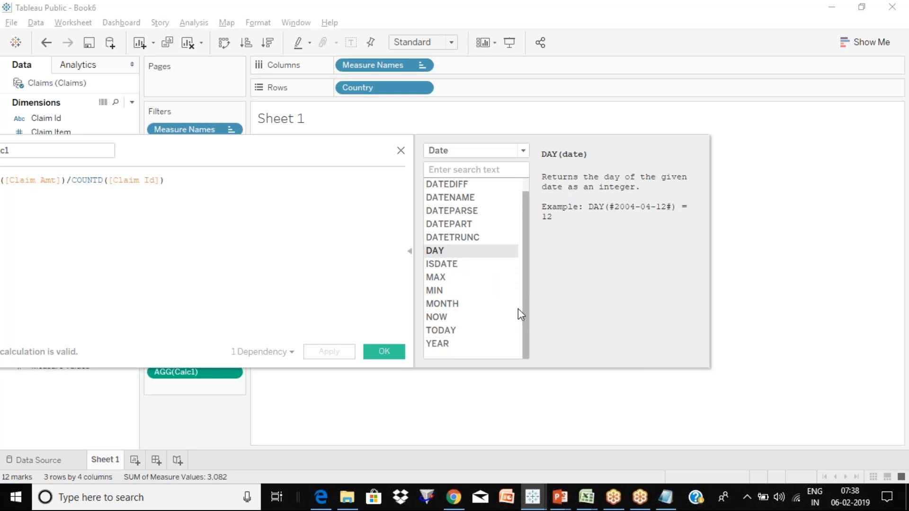
left_click(444, 318)
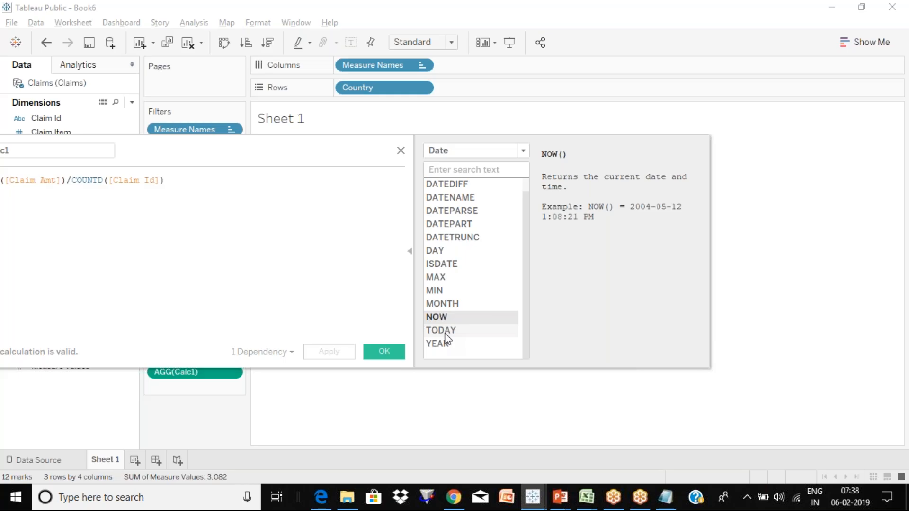
left_click(445, 334)
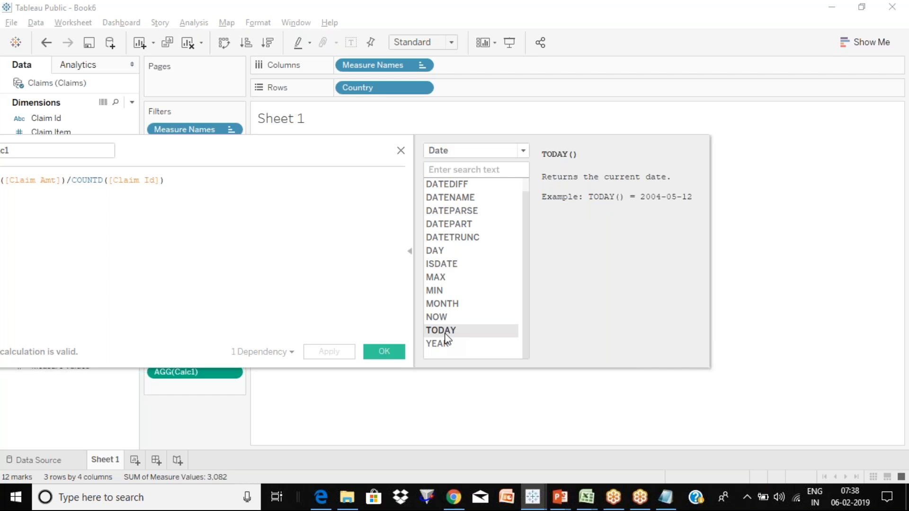
left_click(445, 319)
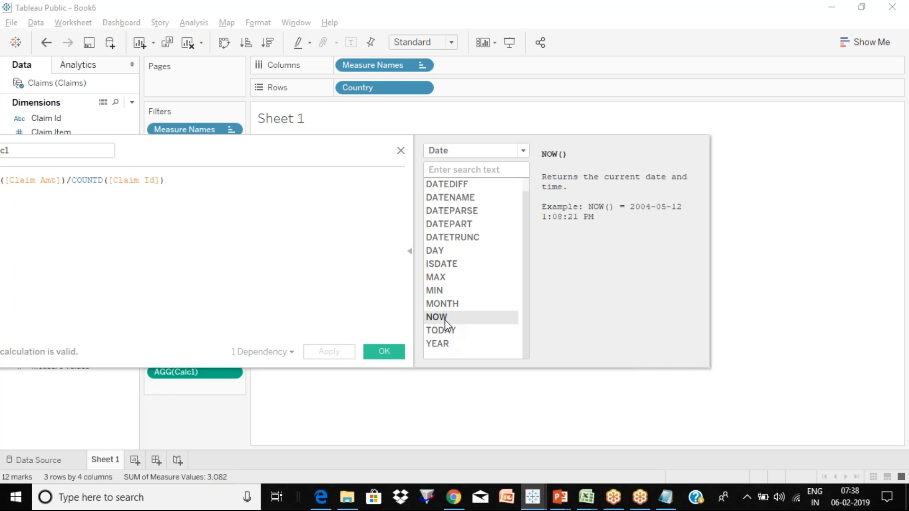
left_click(446, 345)
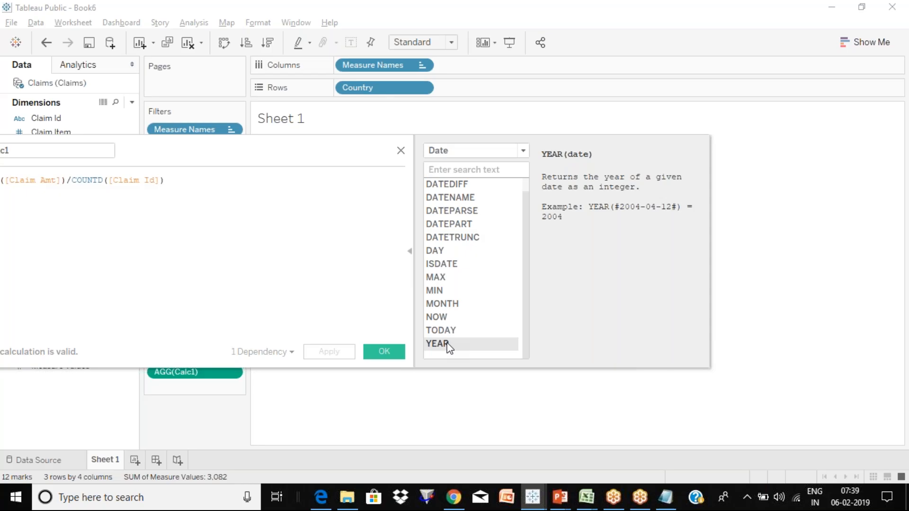
left_click(401, 151)
Step: Switch to the Tableau workbook String Calculations in Tableau and show its 01-Concatenate strings sheet
key("alt+Tab")
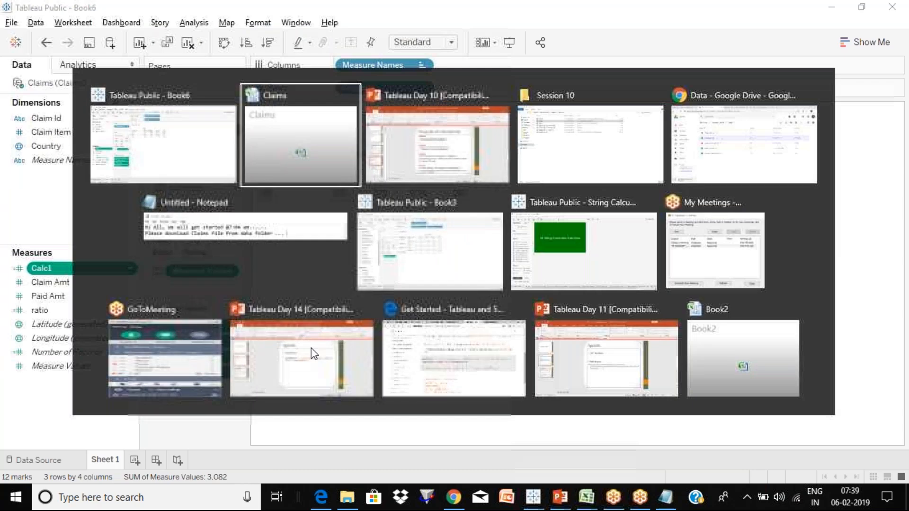
key("alt+Tab")
key("alt+Tab")
key("alt+Tab")
key("alt+Tab")
key("alt+Tab")
key("alt+Tab")
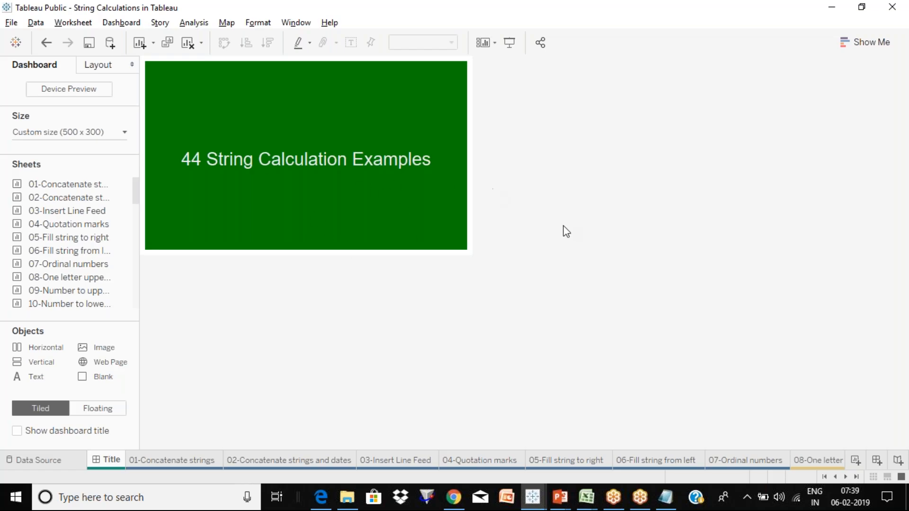
left_click(178, 457)
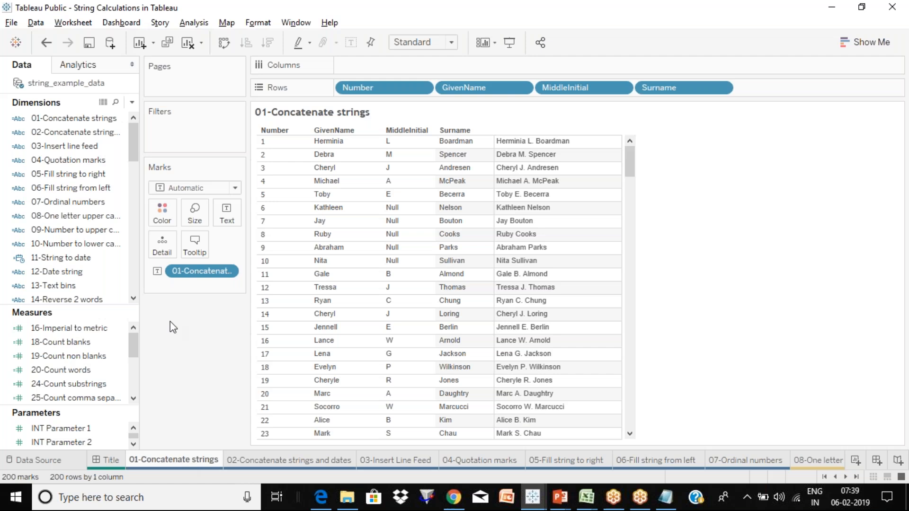
Step: Open the 01-Concatenate strings calculated field to read its formula, and close it without changes
left_click(119, 122)
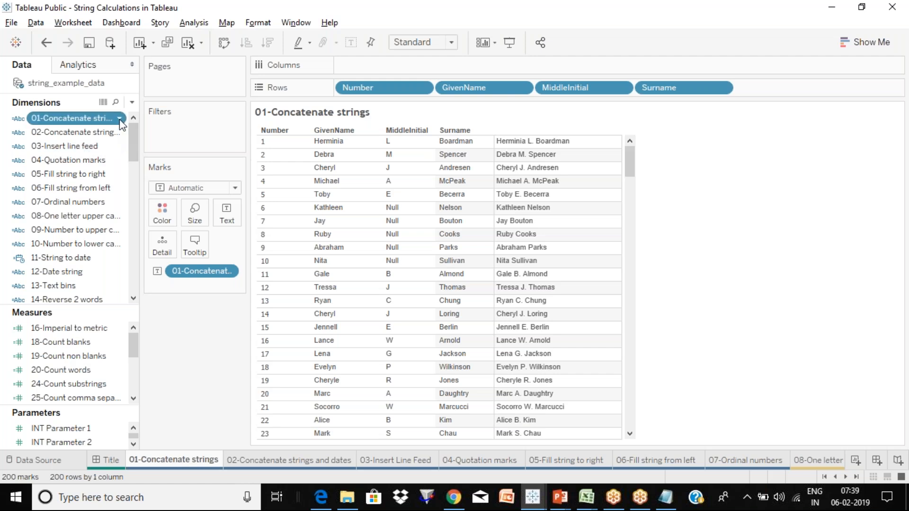
left_click(119, 120)
left_click(167, 196)
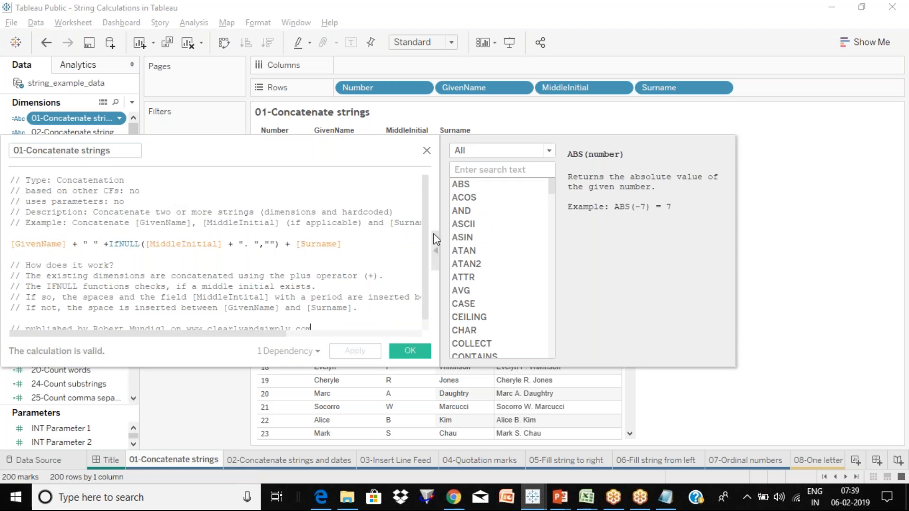
mouse_move(424, 249)
left_mouse_down()
mouse_move(420, 271)
mouse_move(423, 249)
left_mouse_up()
left_click(428, 151)
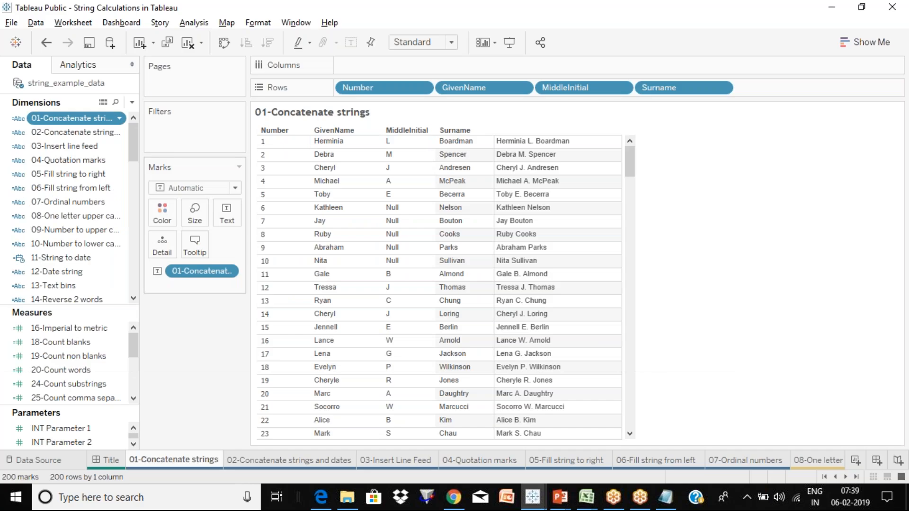
Step: Open the 11-String to date calculated field to read its DATEPARSE formula, and close it without changes
left_click(85, 258)
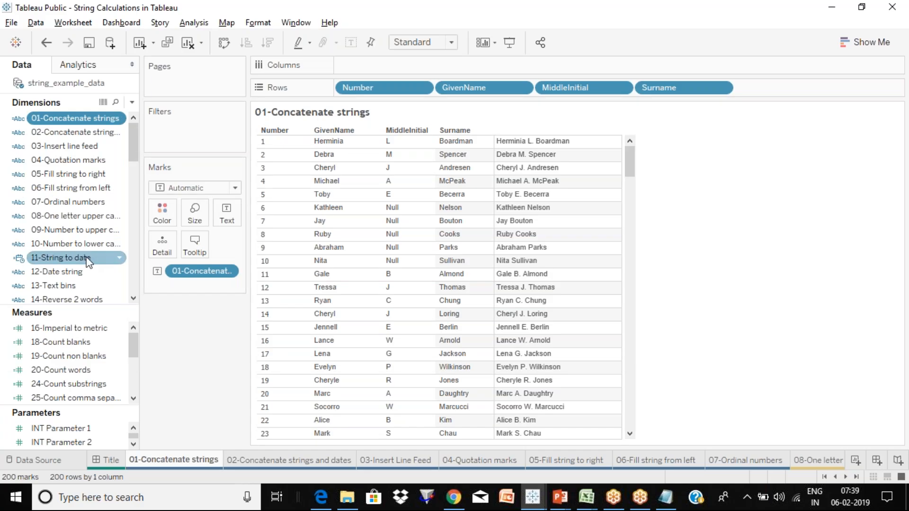
left_click(120, 258)
left_click(173, 83)
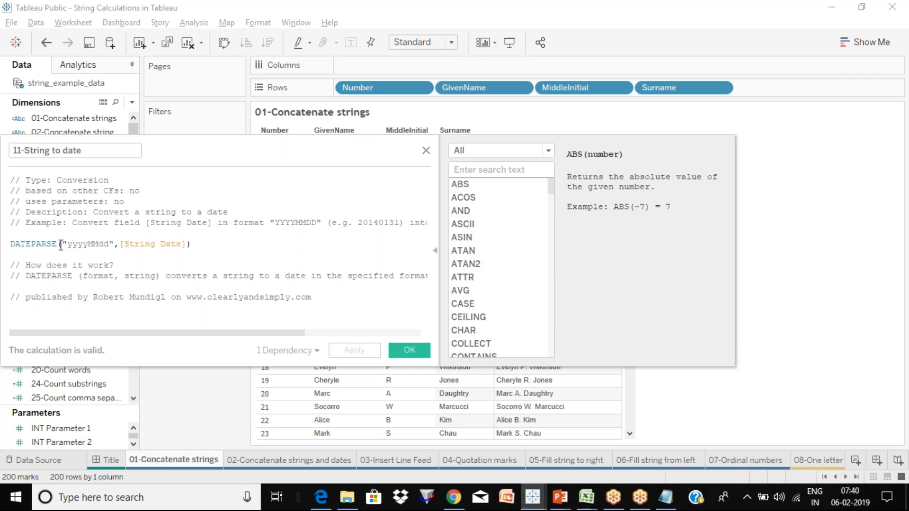
left_click(426, 150)
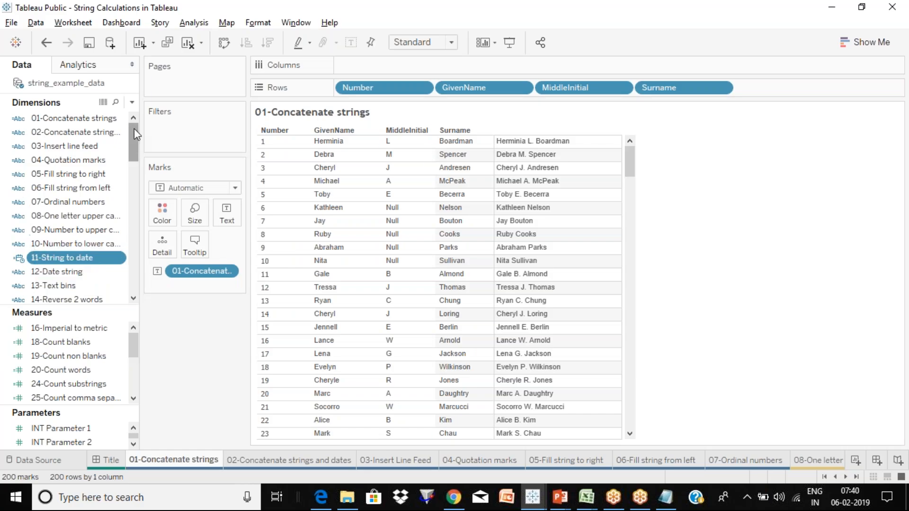
Step: Open the 08-One letter upper case calculated field and examine its comment lines and formula
mouse_move(135, 137)
left_mouse_down()
mouse_move(131, 213)
mouse_move(136, 119)
left_mouse_up()
mouse_move(130, 142)
left_mouse_down()
mouse_move(141, 249)
mouse_move(133, 126)
left_mouse_up()
left_click(118, 219)
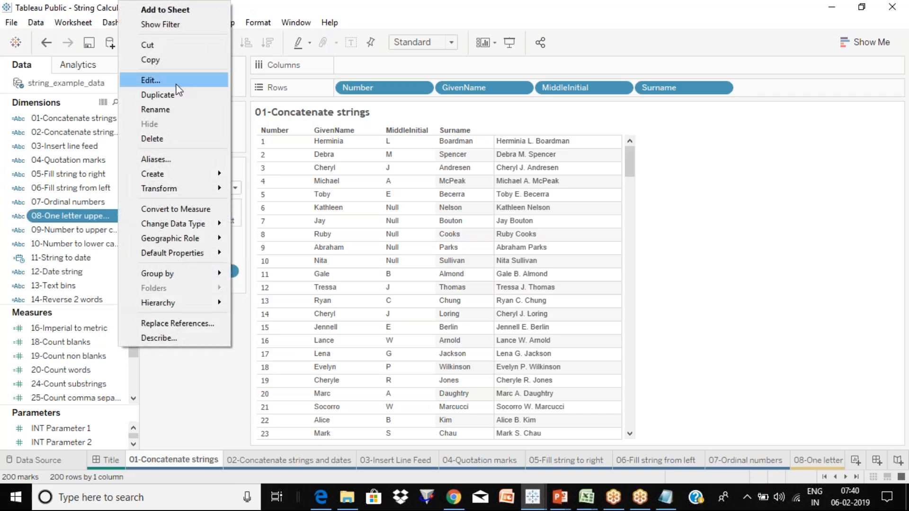
left_click(177, 84)
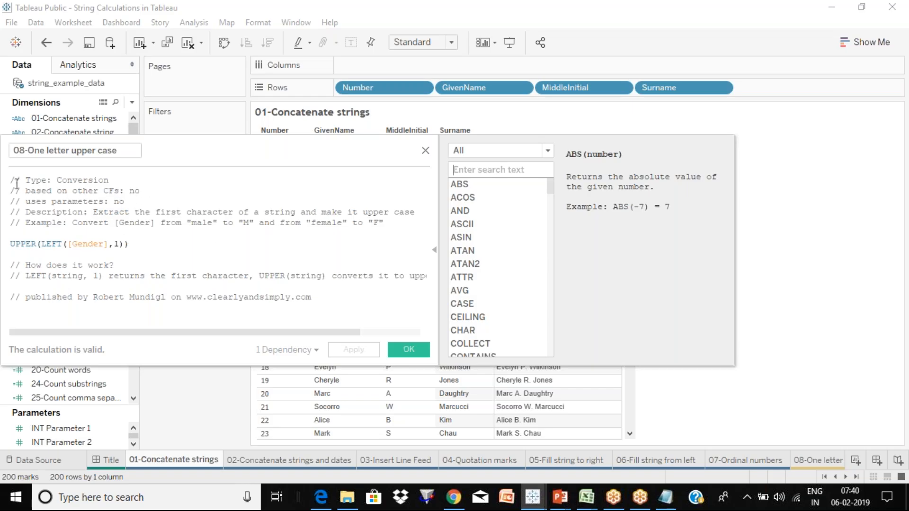
left_click_drag(13, 181, 309, 231)
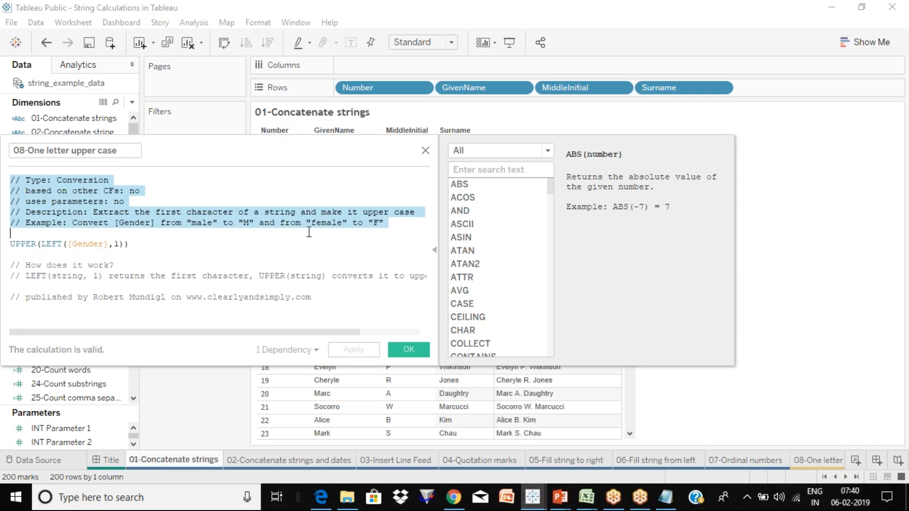
left_click(308, 231)
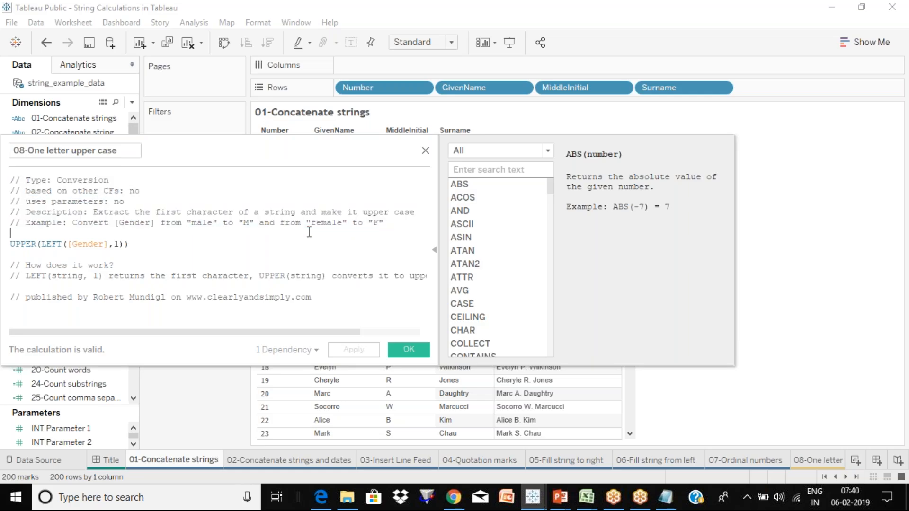
Step: Search the function reference for "upp" to read the UPPER description, and close the calculation editor
left_click(484, 175)
type("upp")
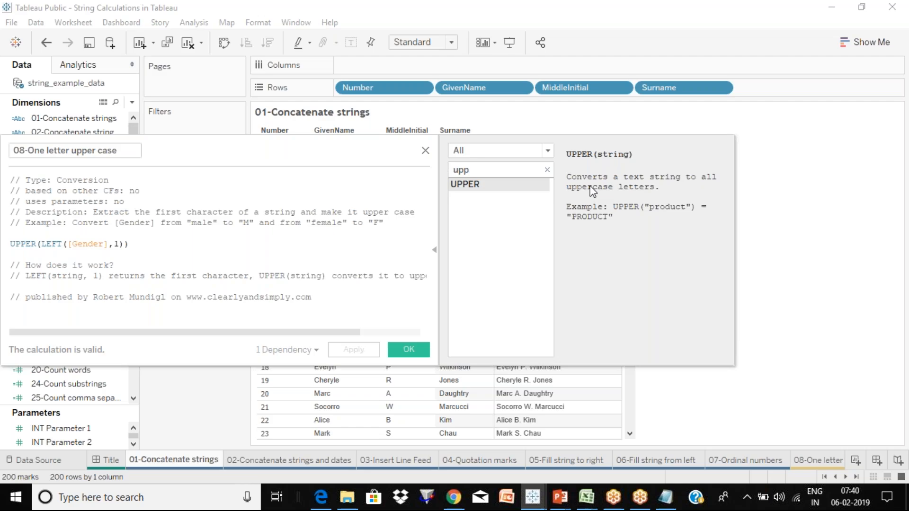
left_click(426, 151)
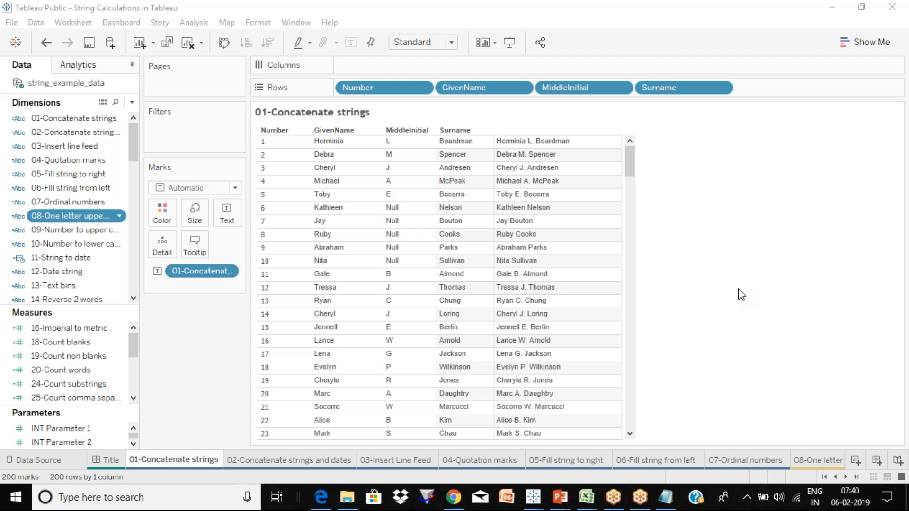
Step: Switch back to the Book6 workbook with the Claims data and clear the field selection
left_click(741, 295)
key("alt+Tab")
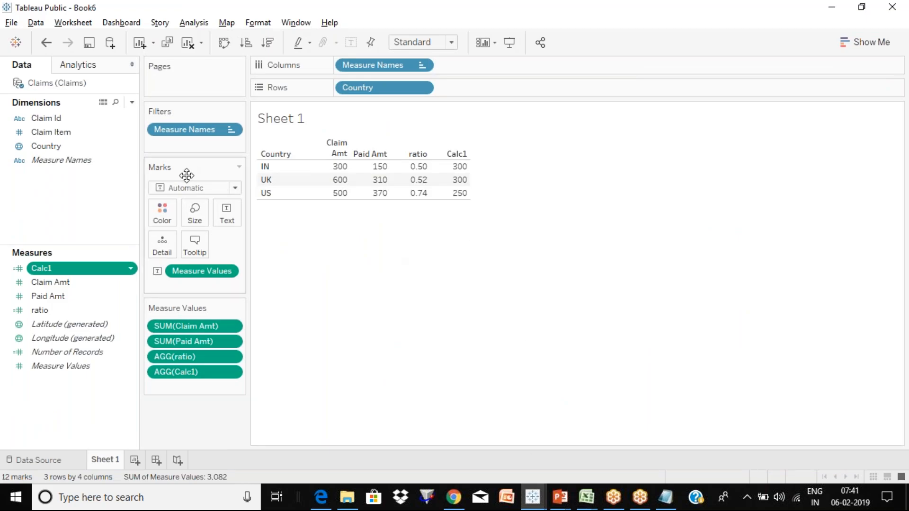
left_click(113, 198)
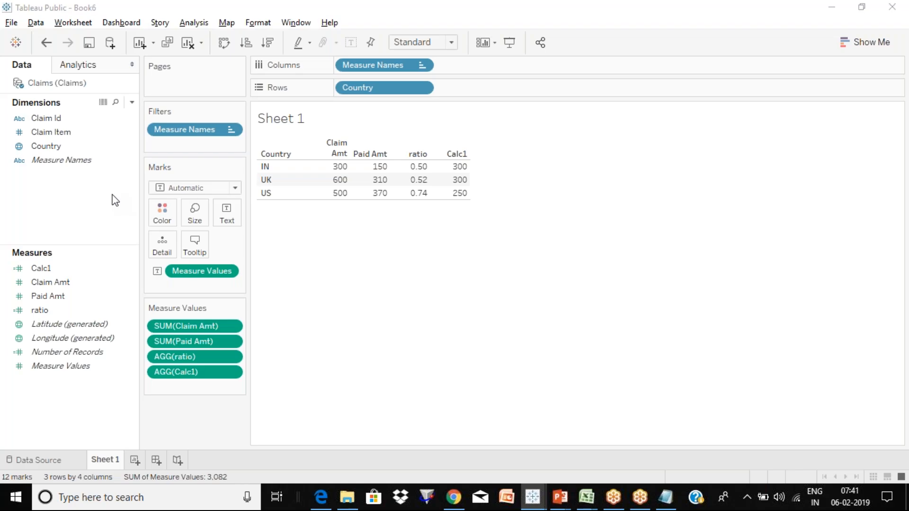
Step: Switch to Chrome and show the Tableau help page on creating Level of Detail expressions
key("alt+Tab")
key("alt+Tab")
key("alt+Tab")
key("alt+Tab")
key("alt+Tab")
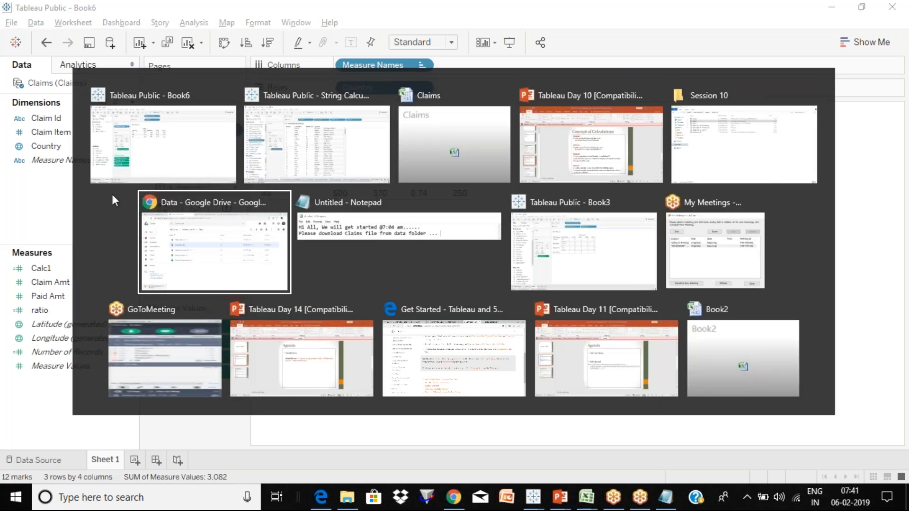
left_click(583, 7)
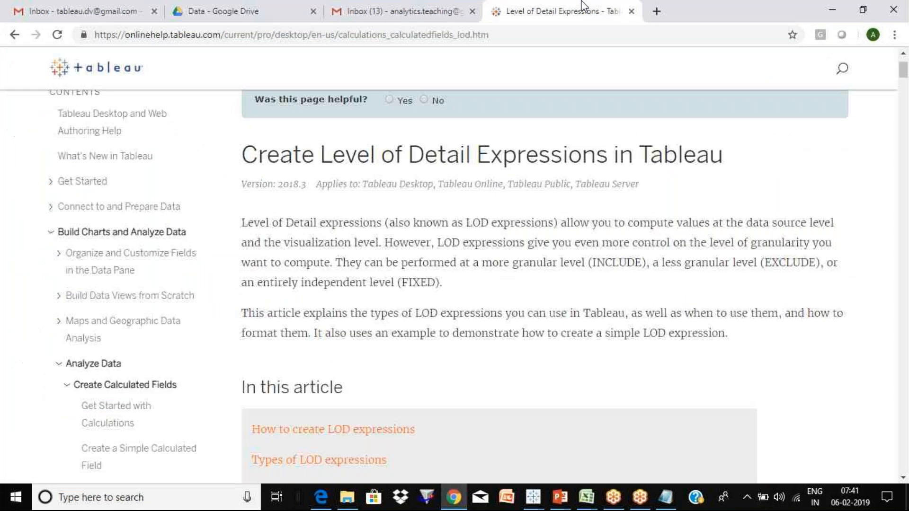
left_click(890, 31)
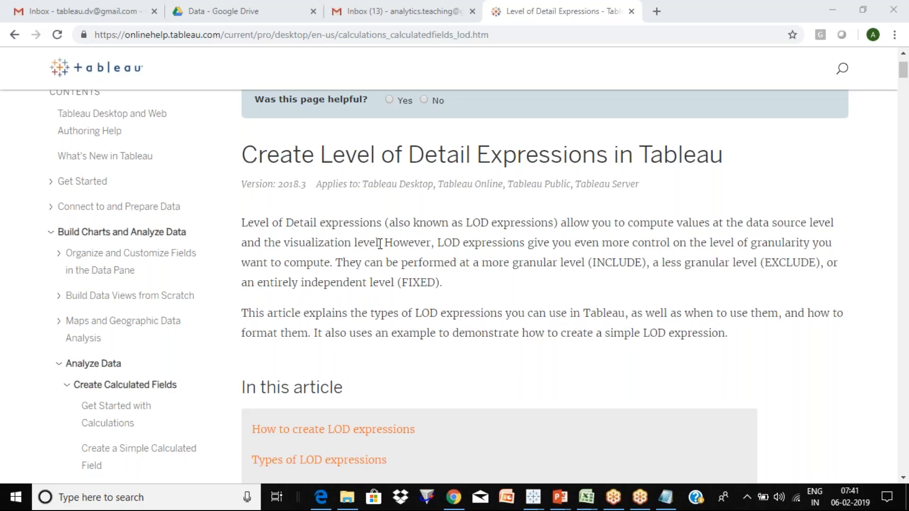
Step: Examine the help article's introduction on LOD expressions, highlighting the compute-level statement and the INCLUDE, EXCLUDE and FIXED keywords
left_click_drag(379, 244, 244, 217)
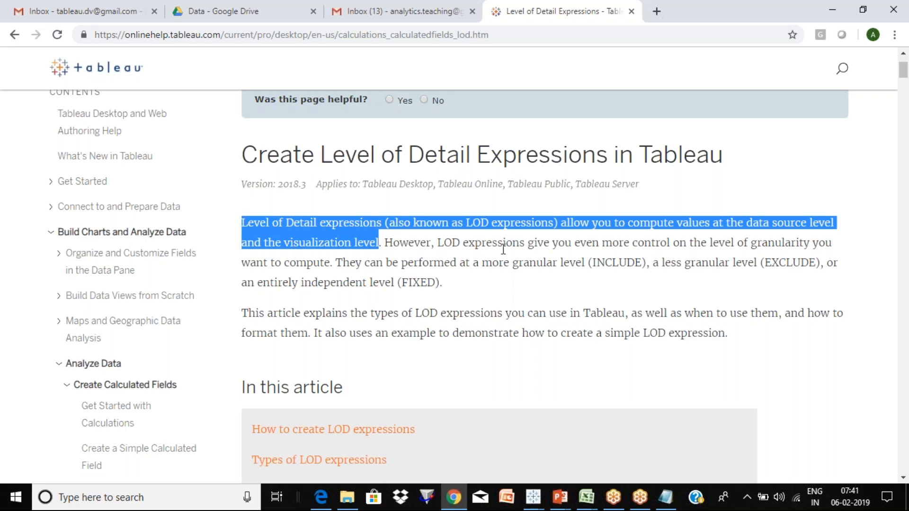
left_click(604, 261)
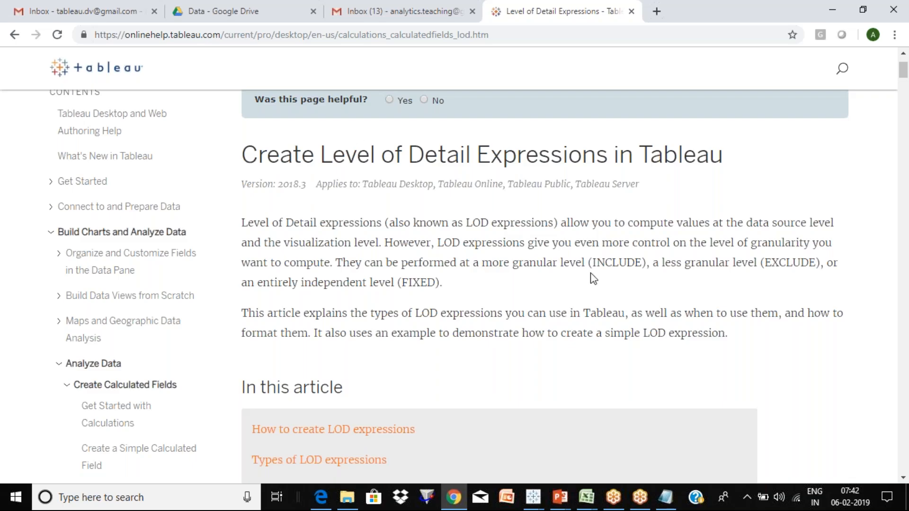
double_click(614, 264)
left_click(788, 263)
double_click(788, 264)
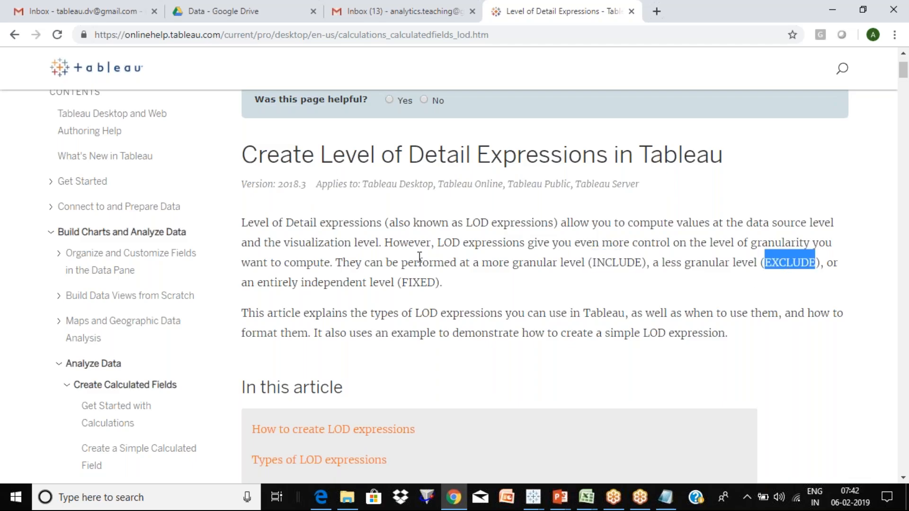
double_click(417, 282)
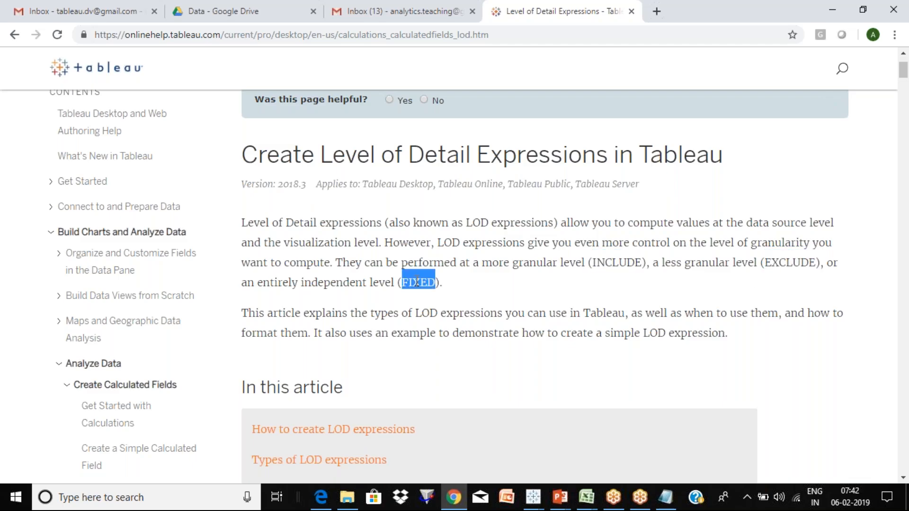
double_click(620, 263)
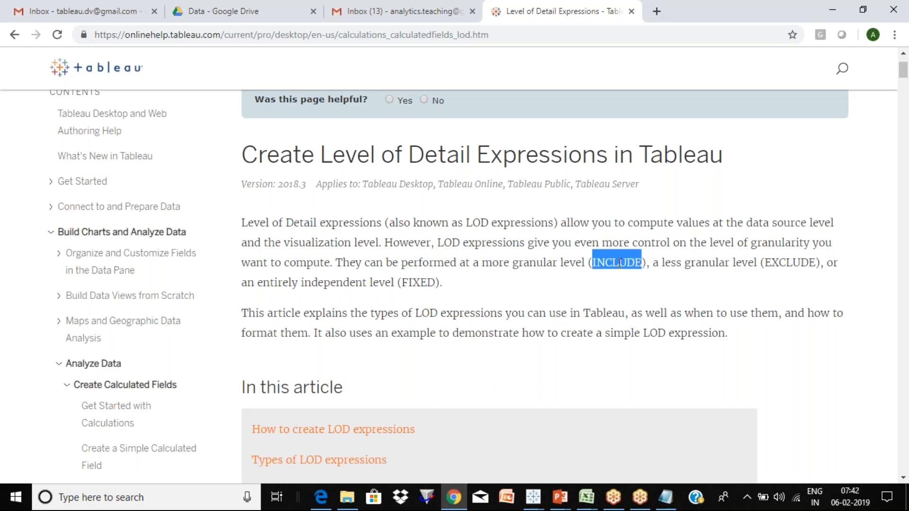
left_click(472, 282)
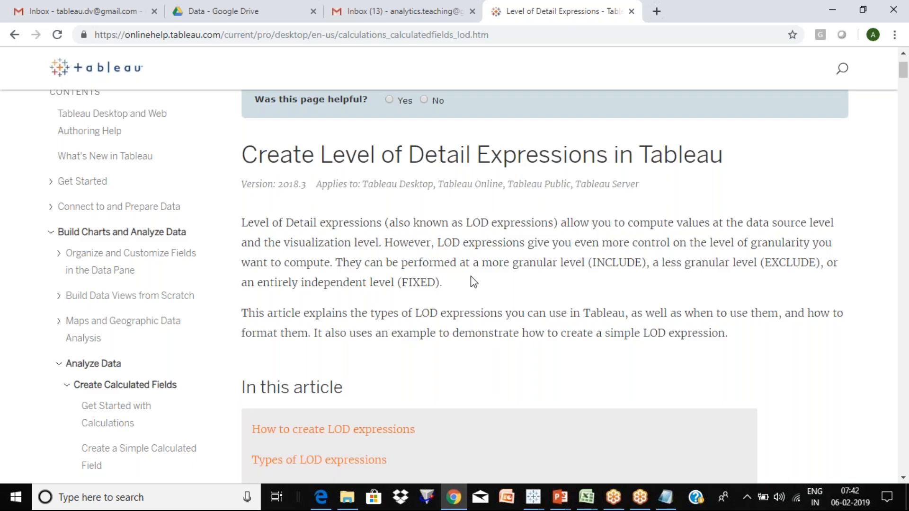
double_click(418, 283)
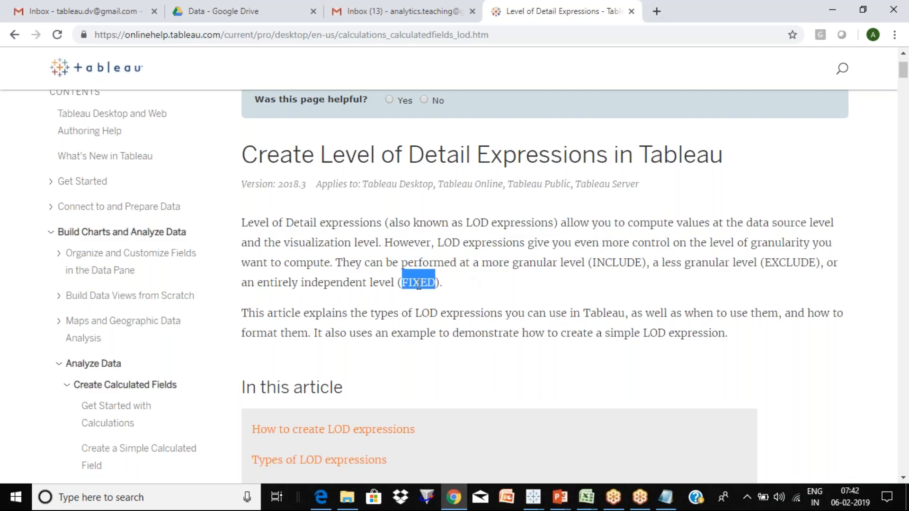
double_click(620, 264)
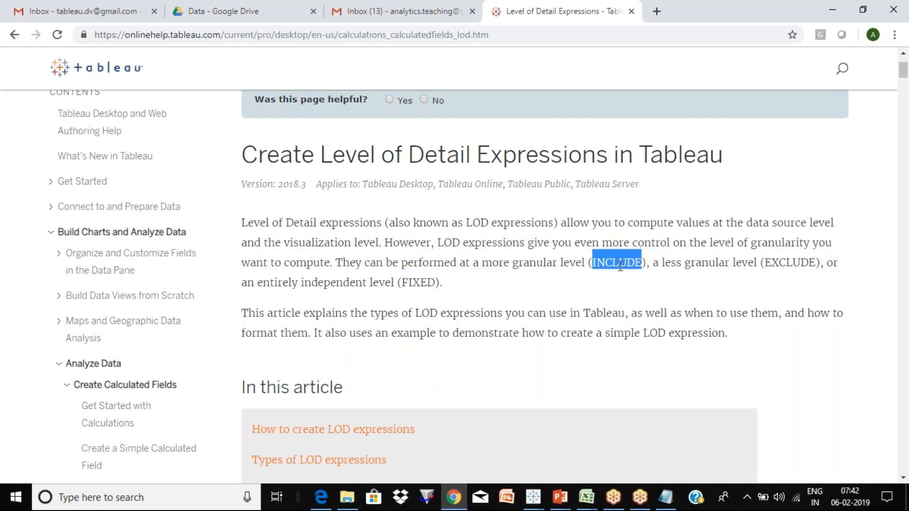
double_click(796, 263)
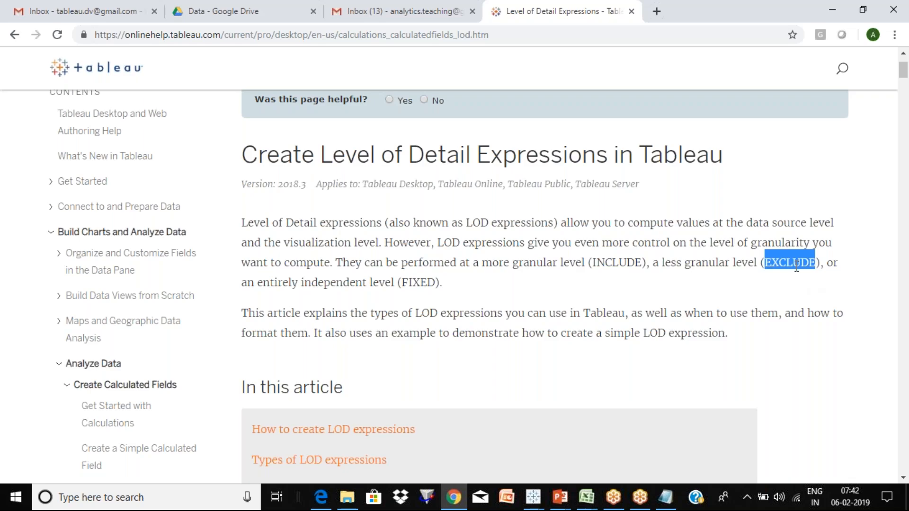
left_click(790, 296)
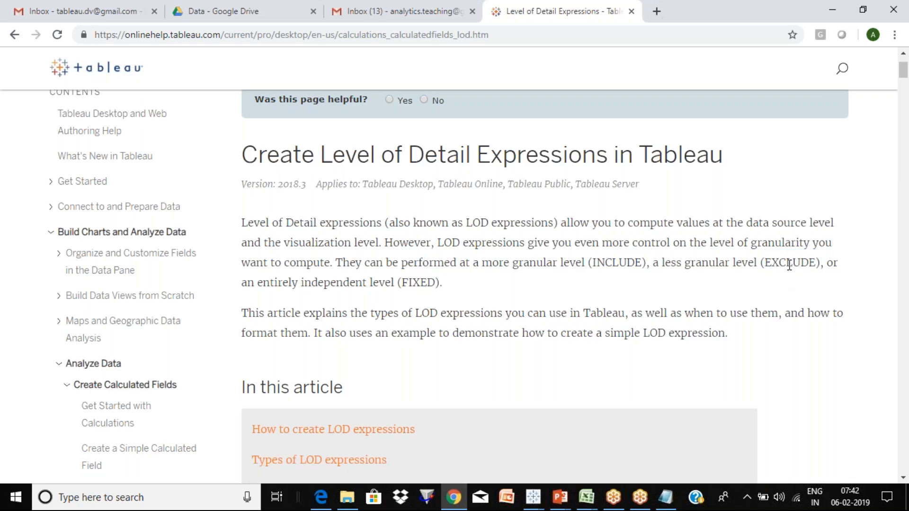
double_click(789, 265)
left_click(782, 293)
double_click(621, 263)
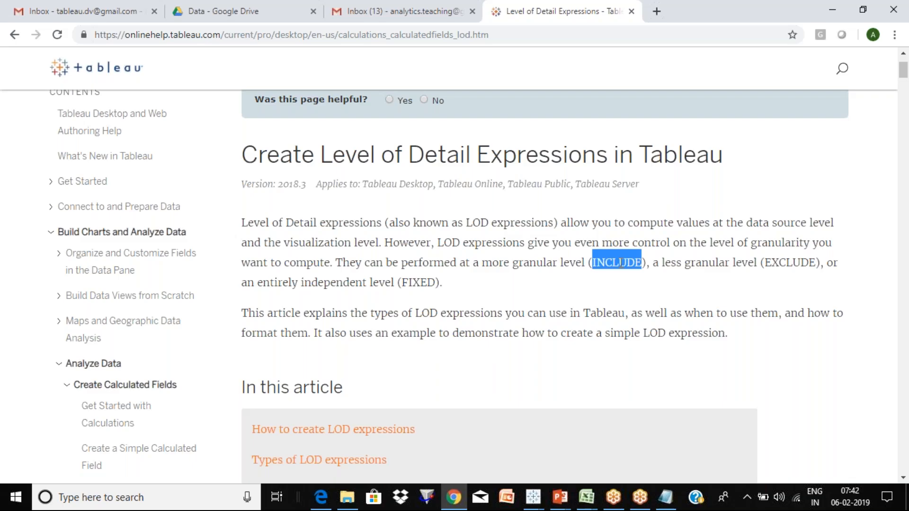
double_click(420, 282)
left_click(560, 291)
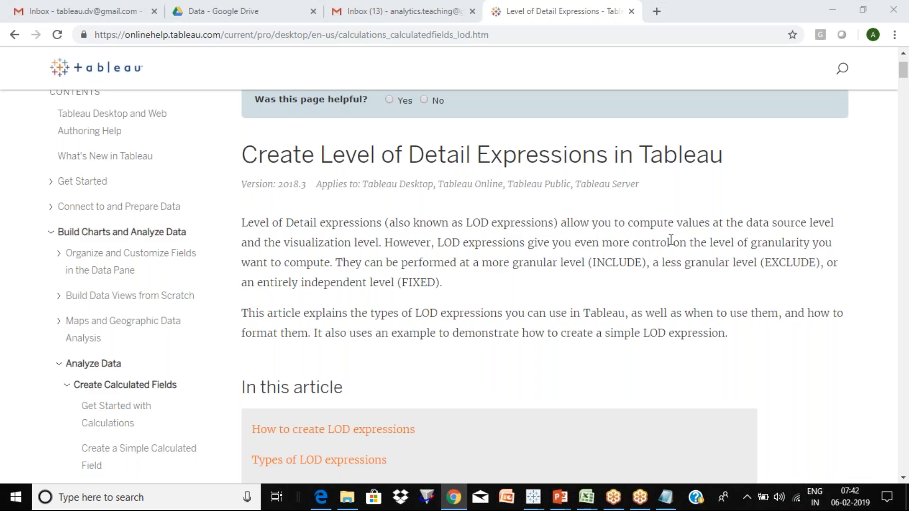
Step: Switch to the Tableau Book6 workbook, duplicate Sheet 1 and remove the Calc1 measure from the copy's measure values
key("alt+Tab")
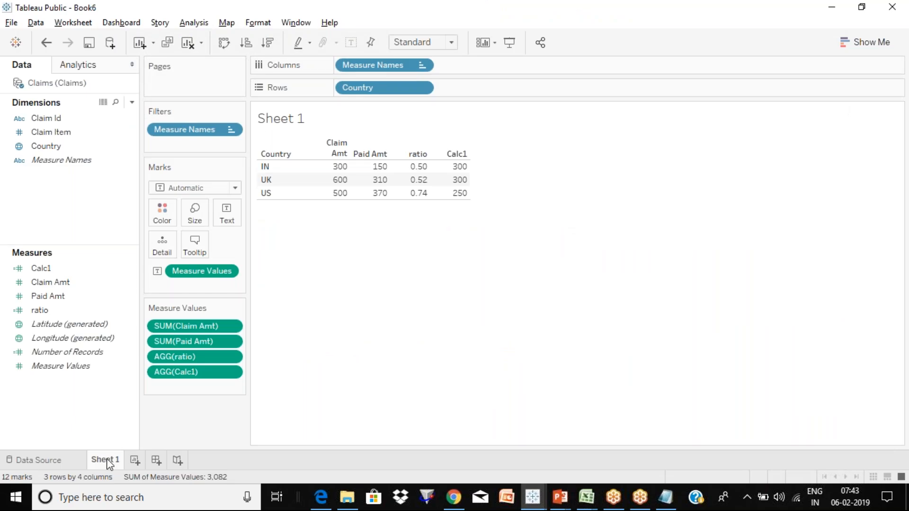
mouse_move(106, 459)
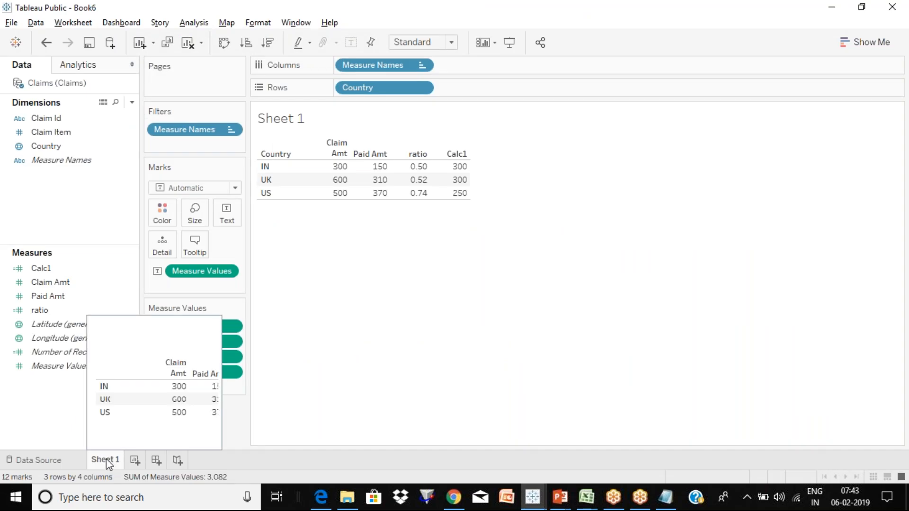
right_click(106, 458)
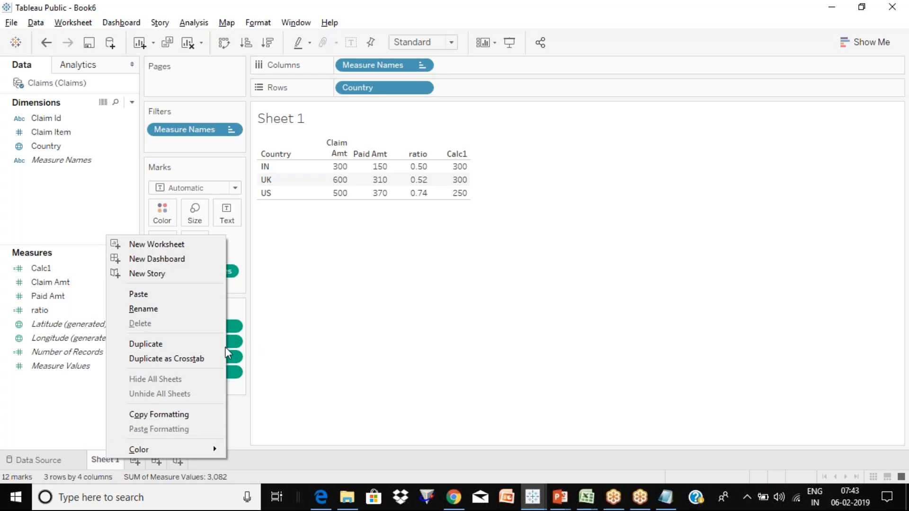
left_click(189, 343)
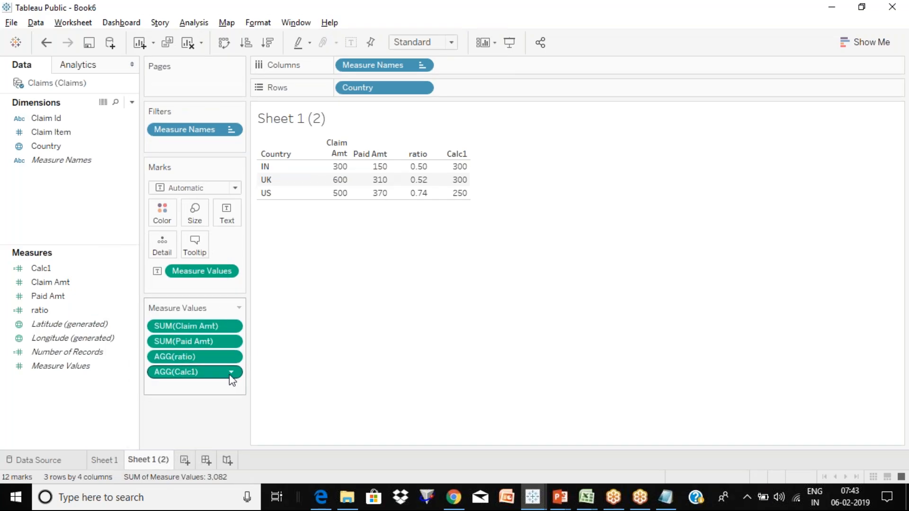
left_click(230, 373)
left_click(200, 503)
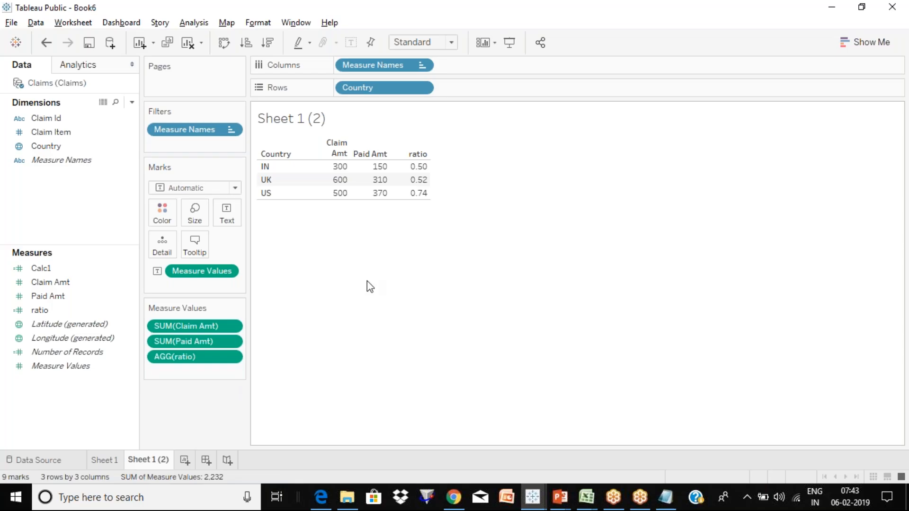
Step: Create a new calculated field named calc_include and move its editor clear of the data fields
right_click(90, 213)
left_click(130, 222)
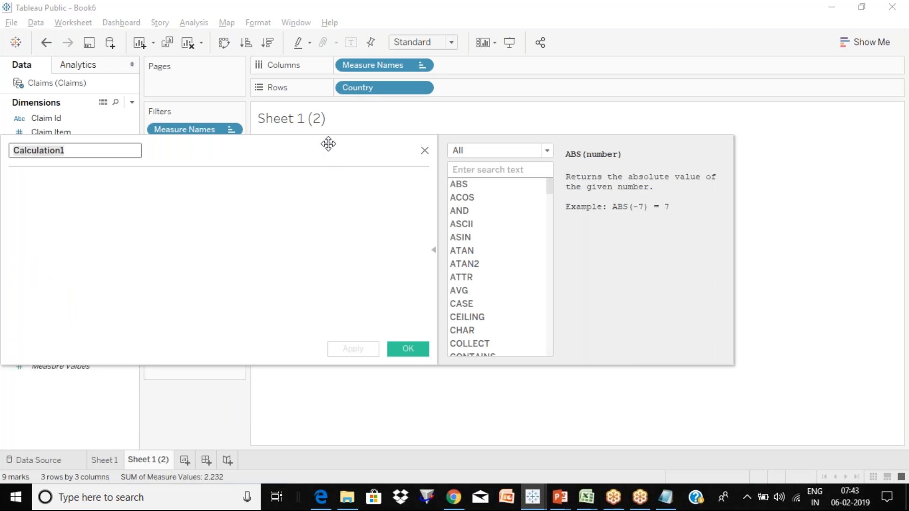
left_click_drag(327, 142, 473, 187)
type("calc")
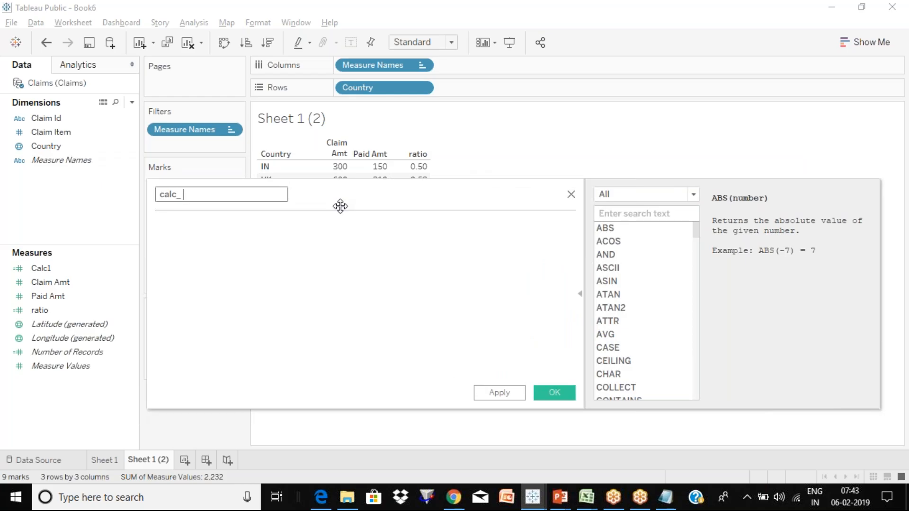
type("_include")
left_click(247, 258)
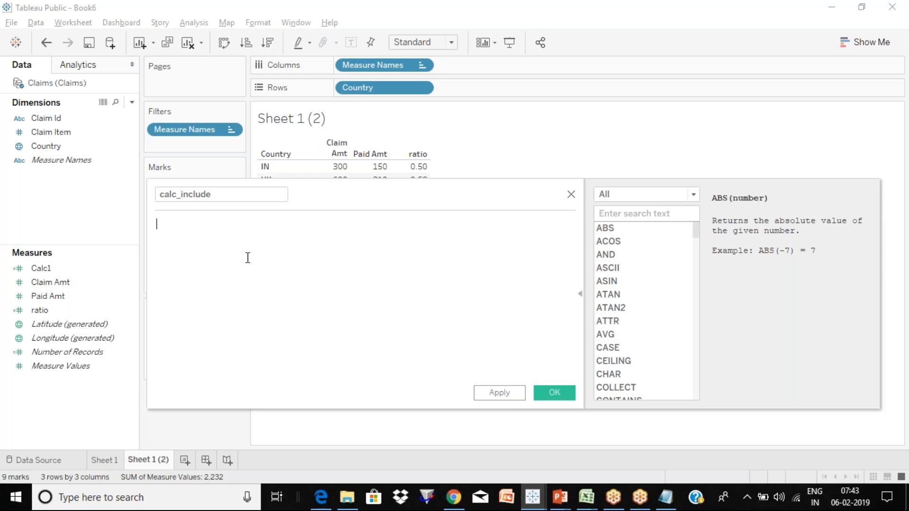
Step: Begin the calc_include formula as an LOD expression in braces: {INCLUDE [Claim Id]}
type("{}")
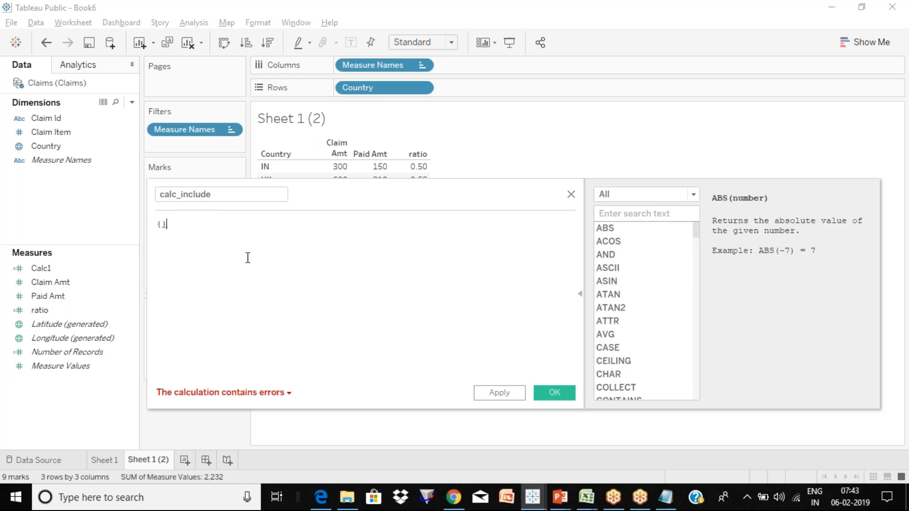
key("Left")
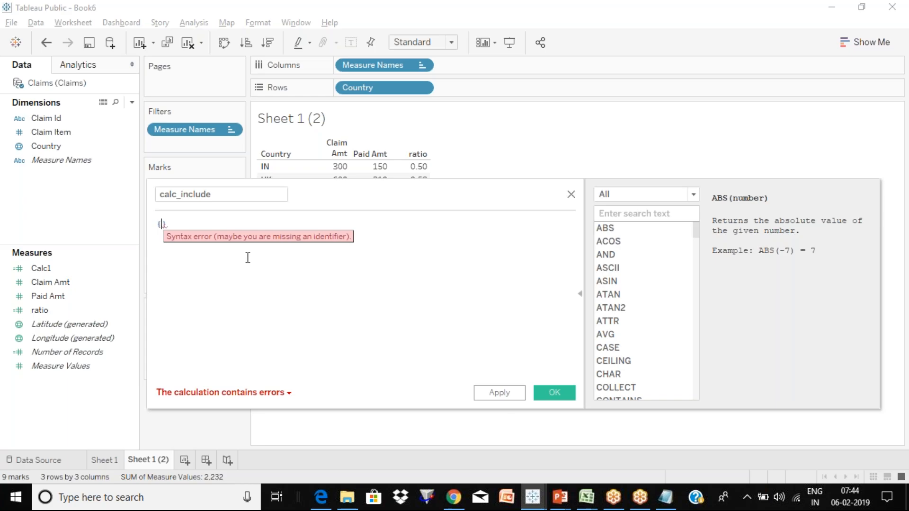
type("inc")
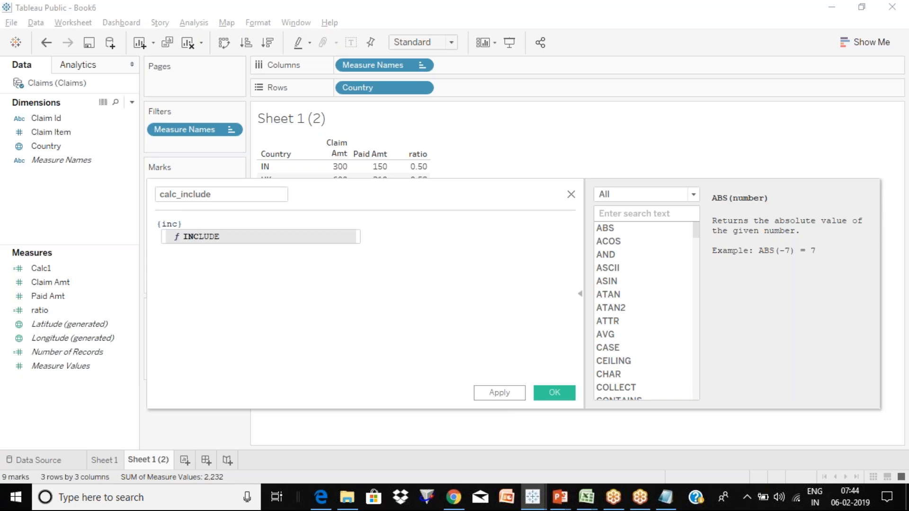
key("Return")
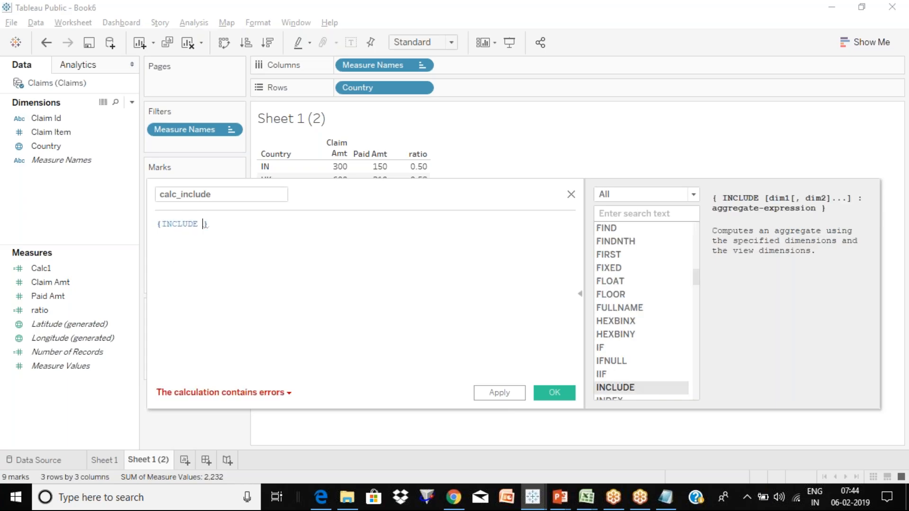
type("cla")
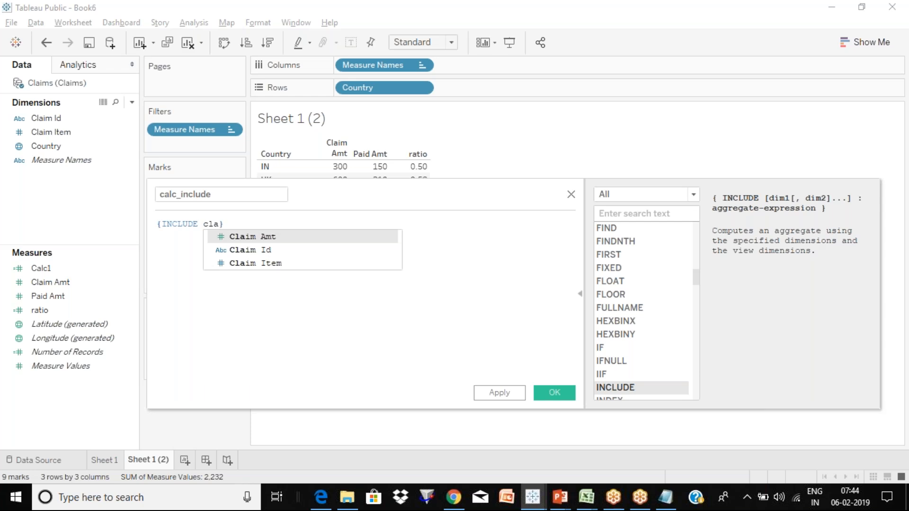
key("Down")
key("Return")
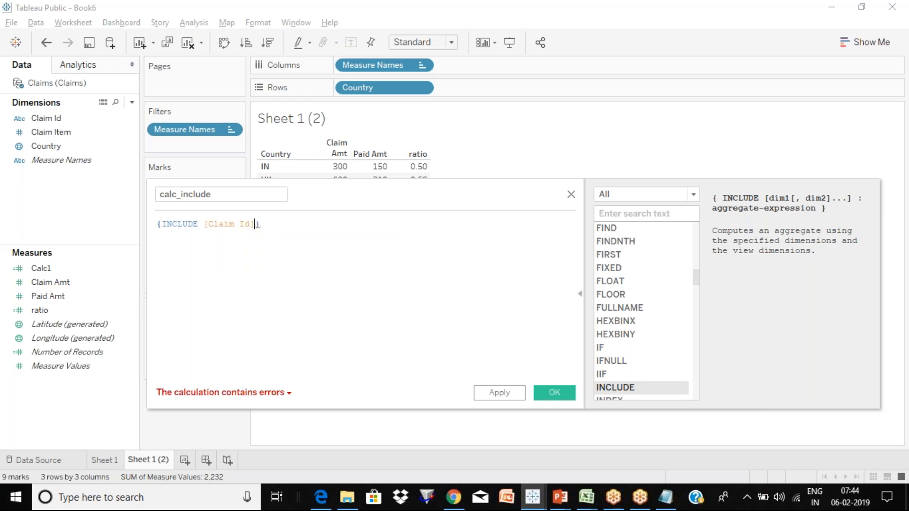
Step: Complete the formula as {INCLUDE [Claim Id]:sum([Claim Amt])}, then apply it and save the calculated field
type(":sum(")
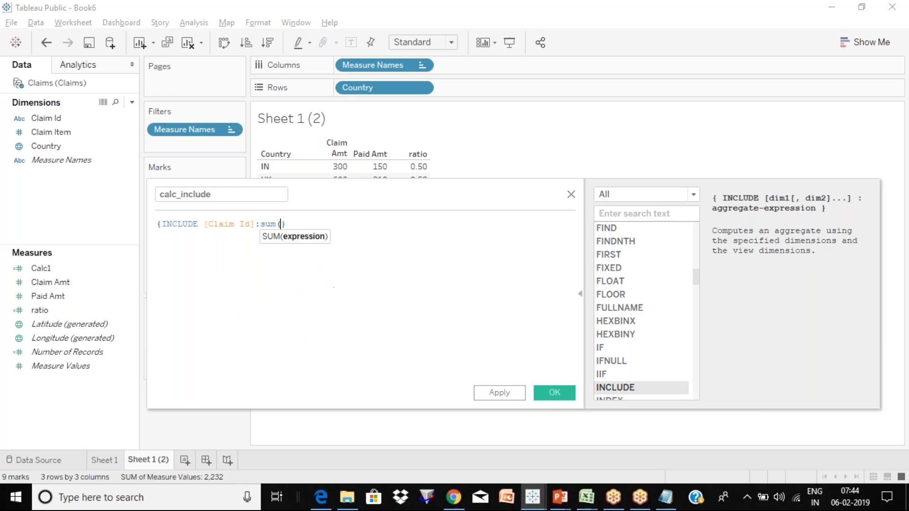
type(")")
key("Left")
type("cla")
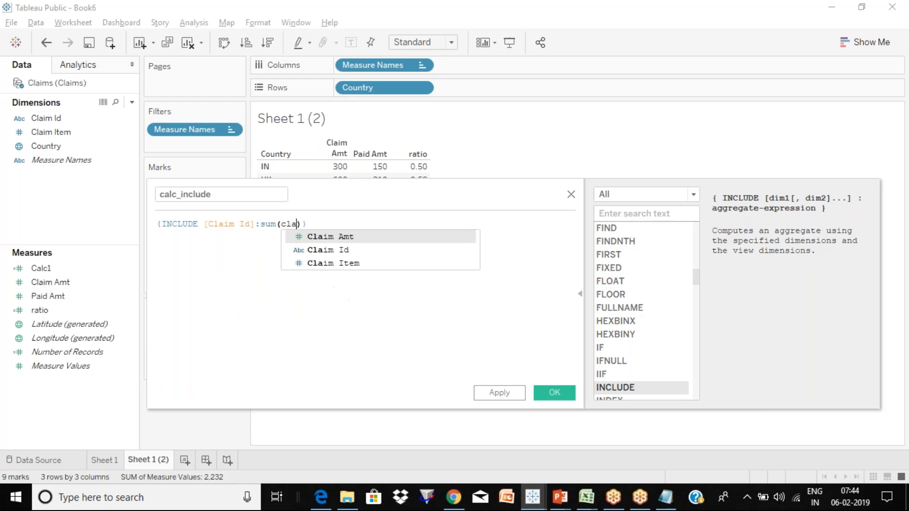
key("Return")
key("End")
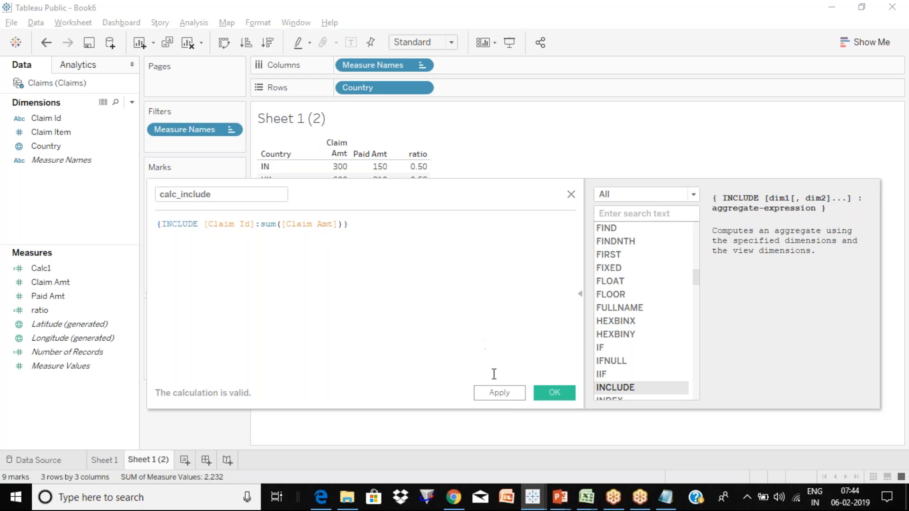
left_click(499, 393)
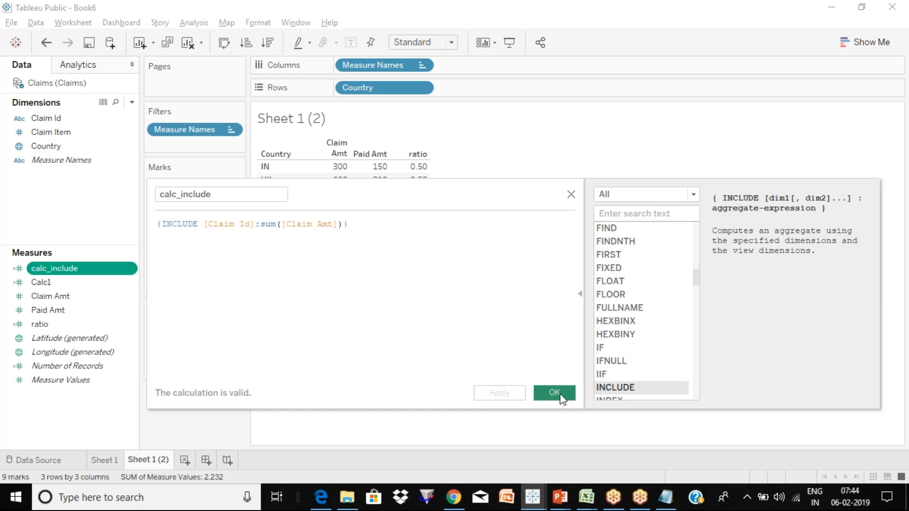
left_click(561, 394)
Step: Add calc_include to the measure values of Sheet 1 (2) and set its aggregation to Average
left_click_drag(101, 271, 212, 370)
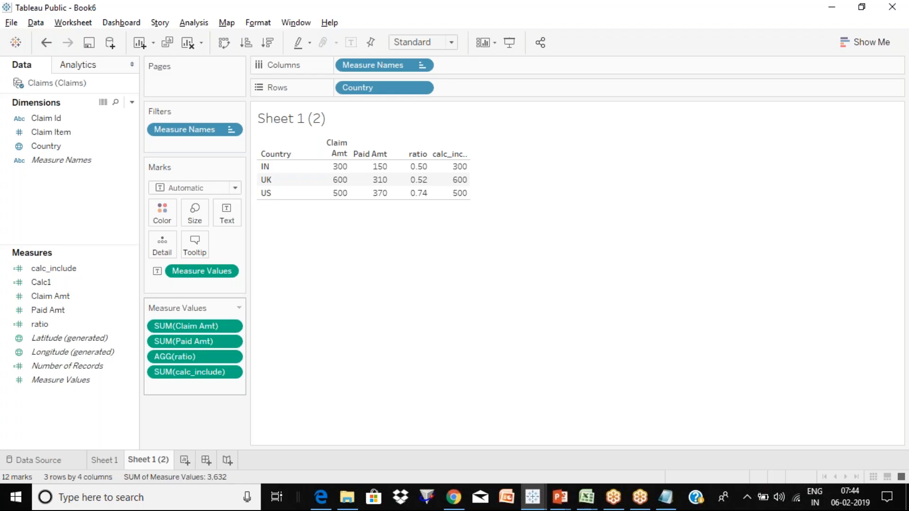
left_click(232, 375)
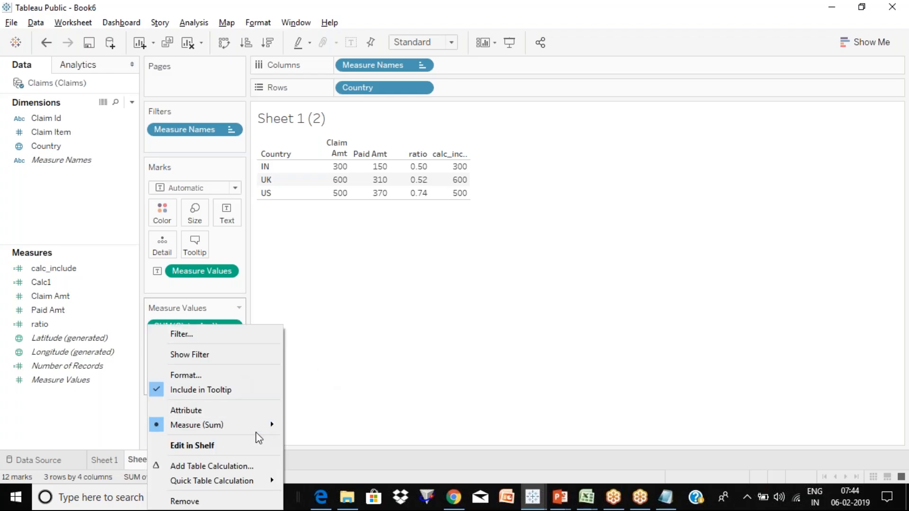
mouse_move(256, 422)
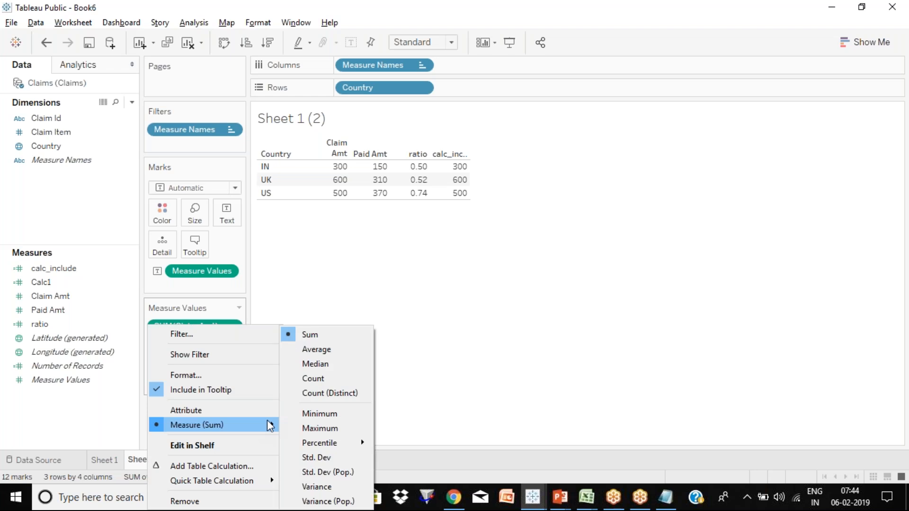
left_click(342, 352)
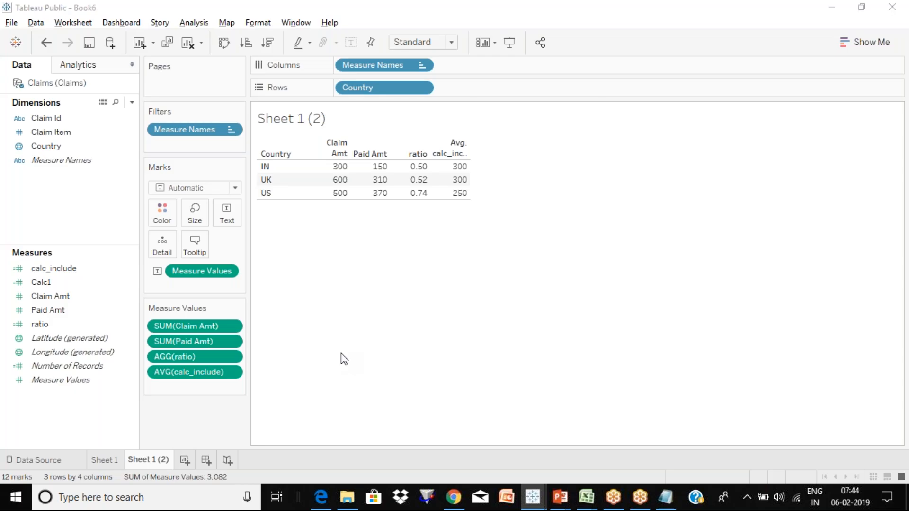
Step: Switch to Excel and show the source rows of the Claims worksheet
key("alt+Tab")
key("alt+Tab")
key("alt+Tab")
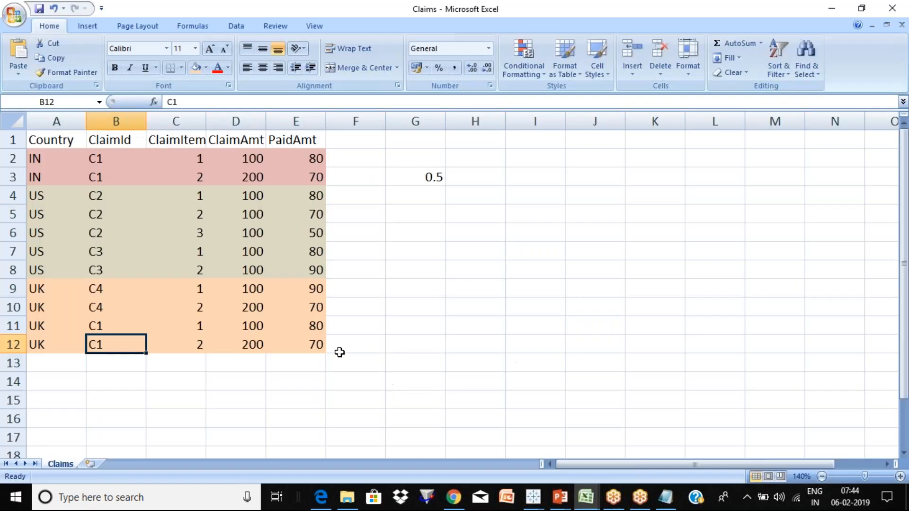
Step: Select the ClaimAmt cells of the two IN rows, D2:D3, to check their sum
left_click(250, 156)
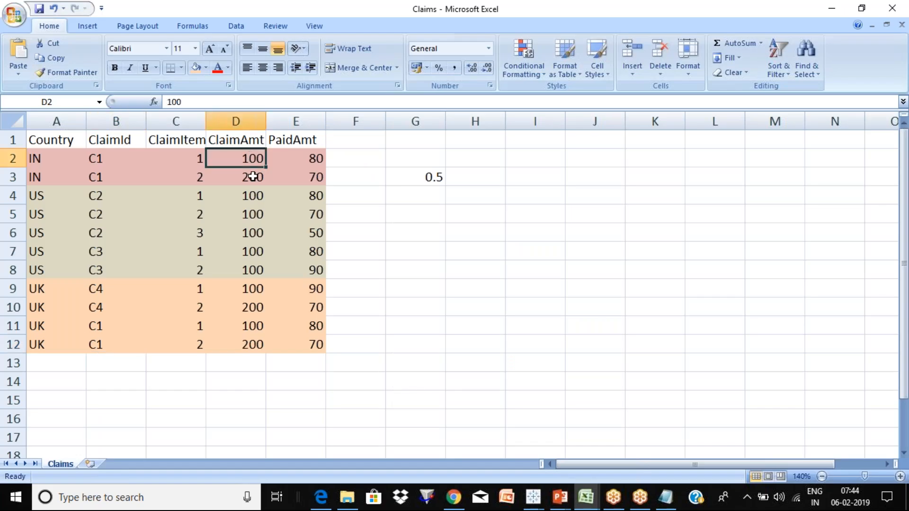
left_click(253, 176, "shift")
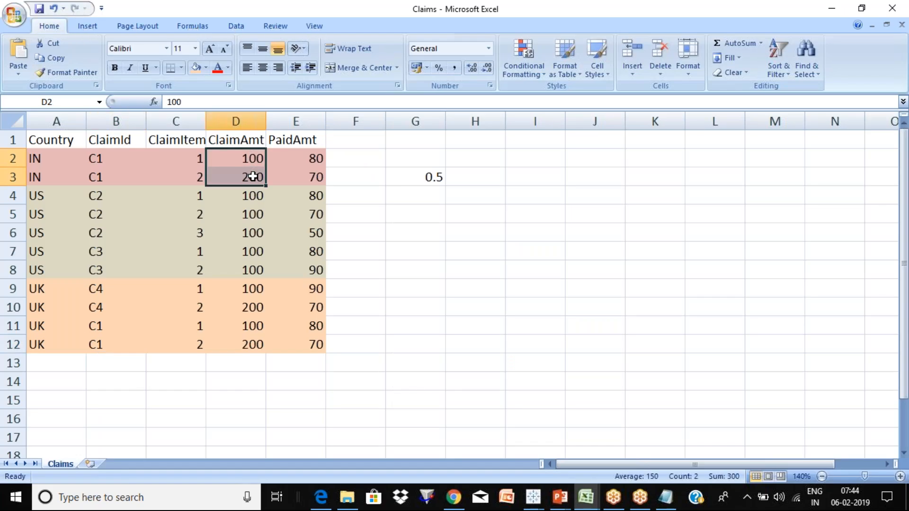
Step: Switch to Tableau Public and remove the ratio measure from the measure values of Sheet 1 (2)
key("alt+Tab")
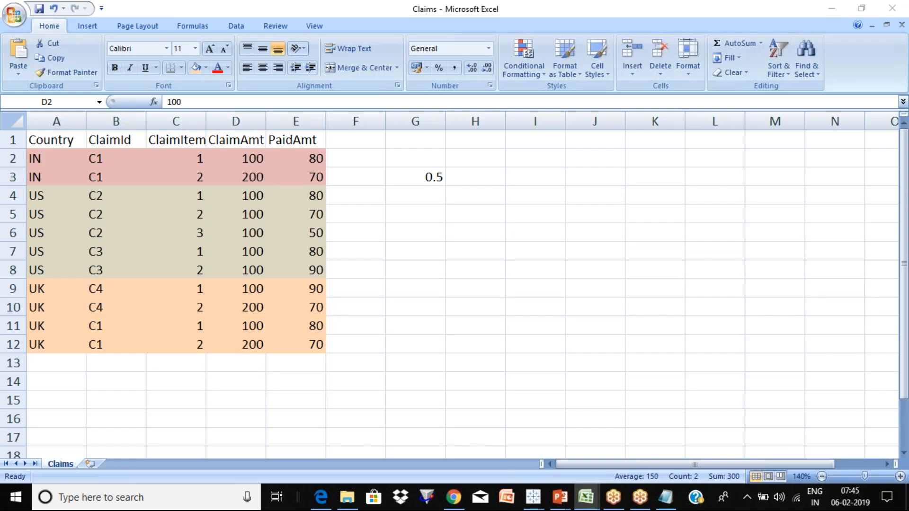
key("alt+Tab")
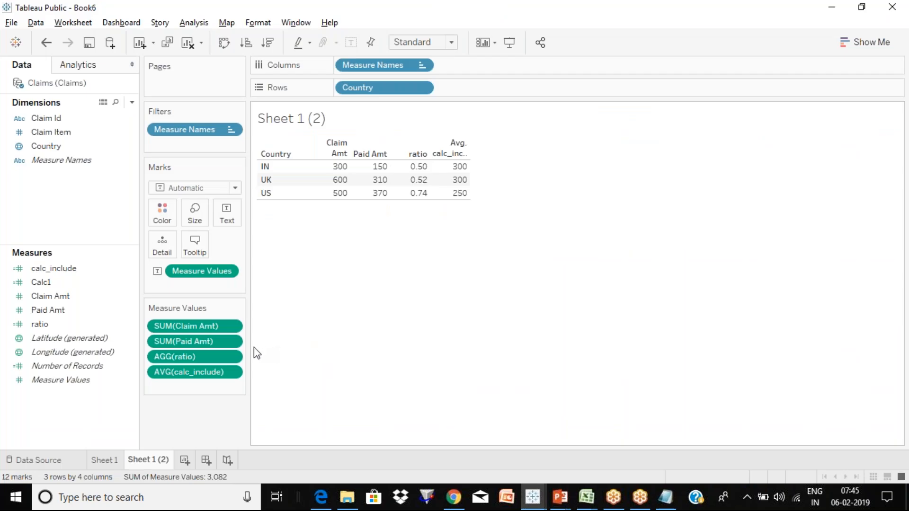
left_click(231, 357)
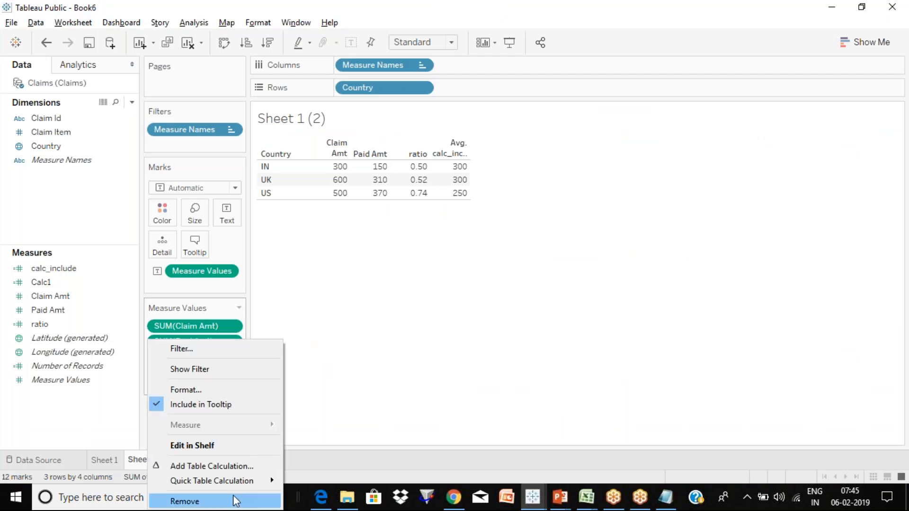
left_click(233, 499)
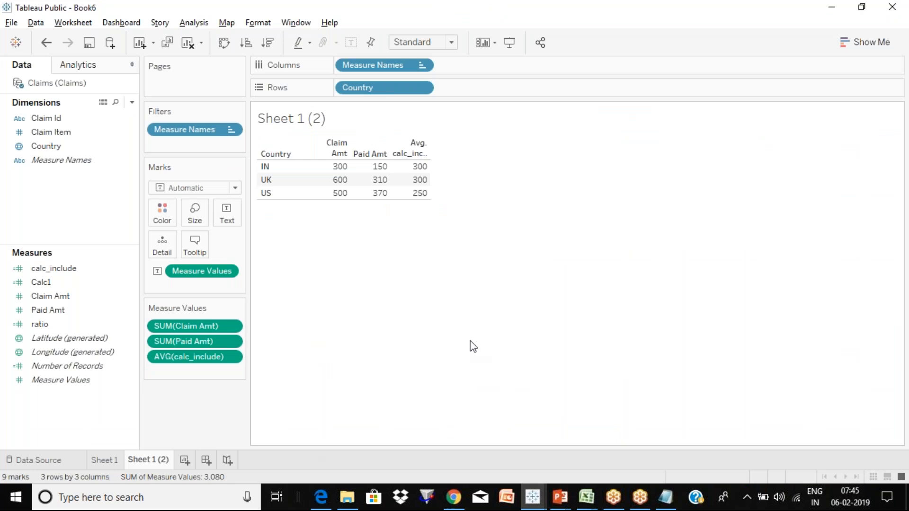
Step: Check the IN rows' ClaimAmt and ClaimId cells in Excel against the IN average of calc_include in Tableau Public
key("alt+Tab")
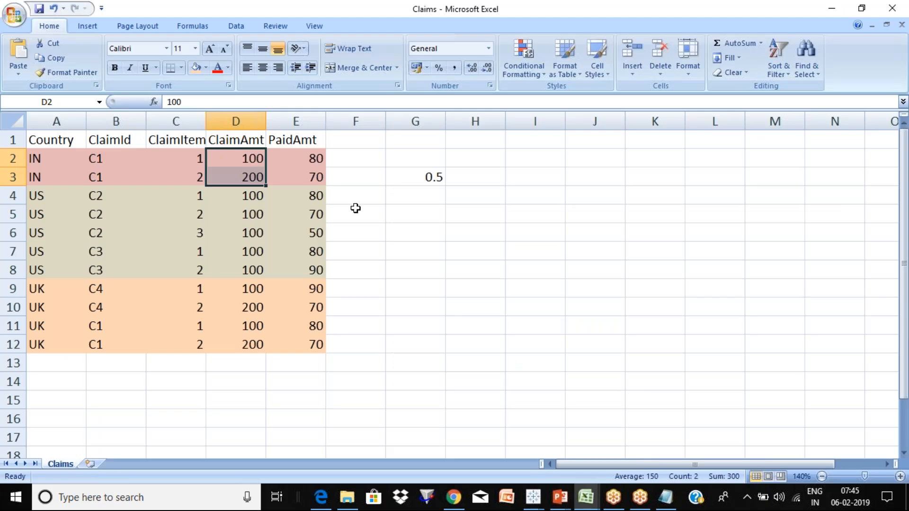
left_click(249, 159)
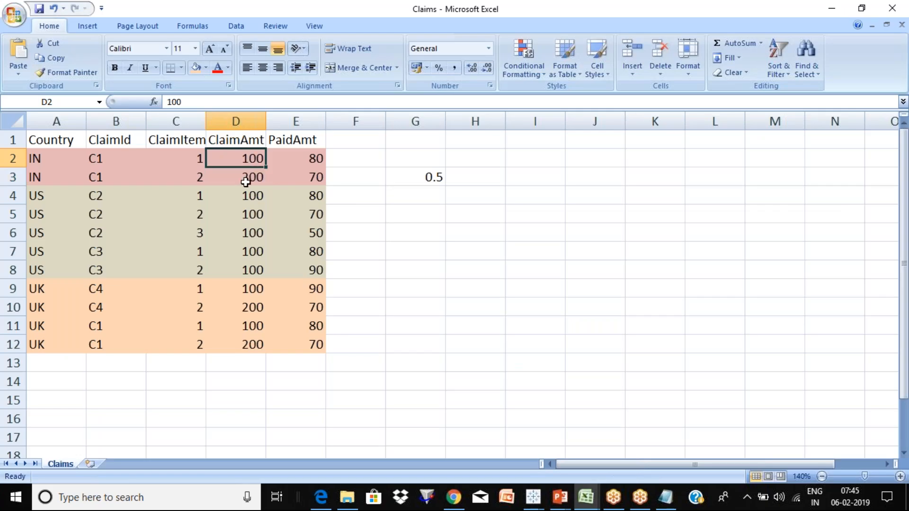
left_click(245, 179, "shift")
key("alt+Tab")
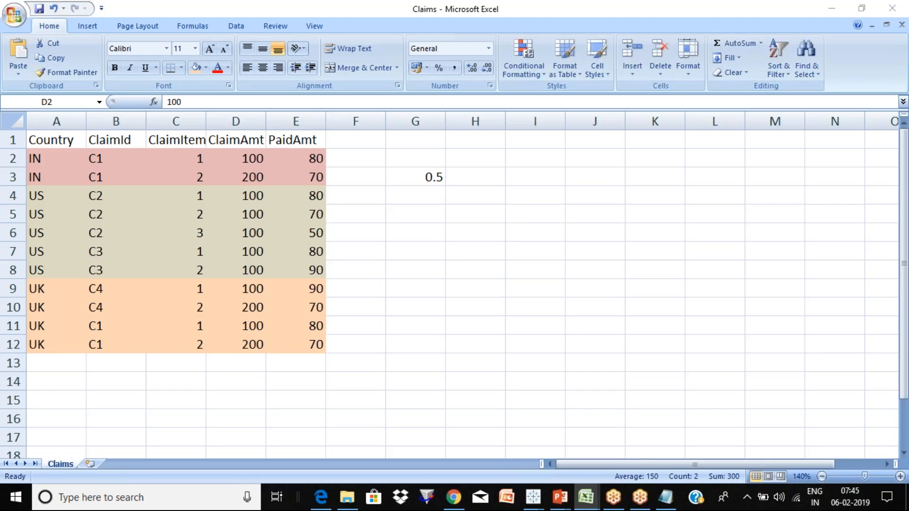
key("alt+Tab")
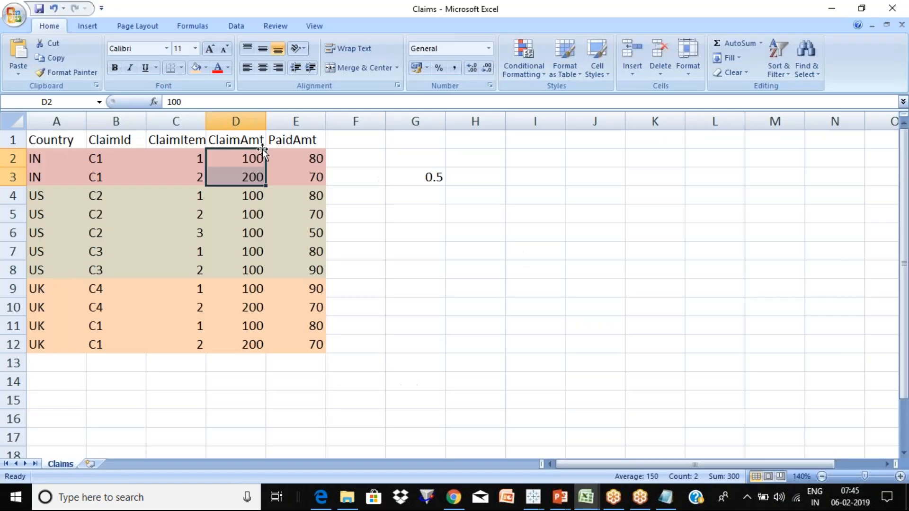
left_click(114, 162)
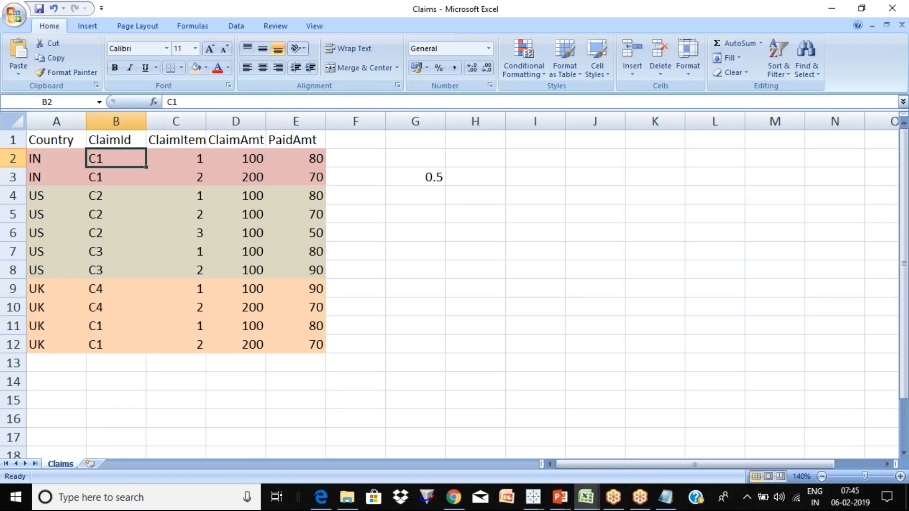
key("alt+Tab")
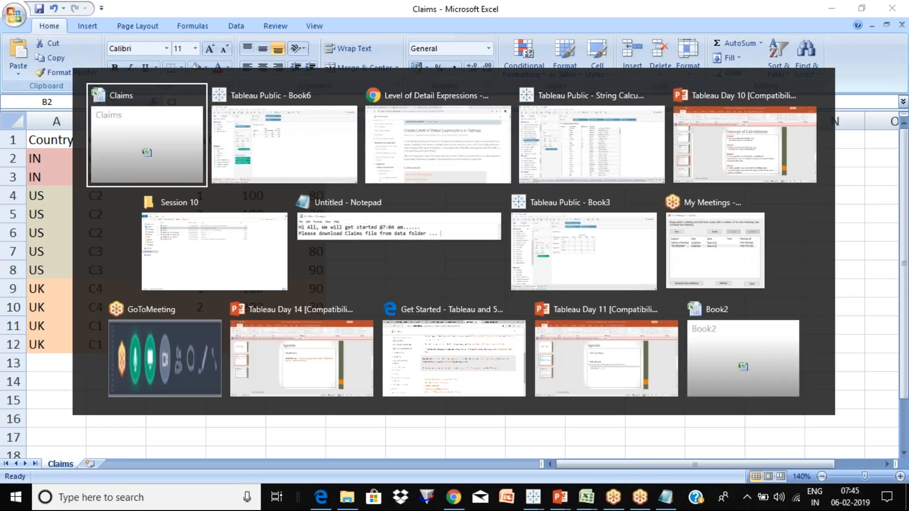
mouse_move(423, 179)
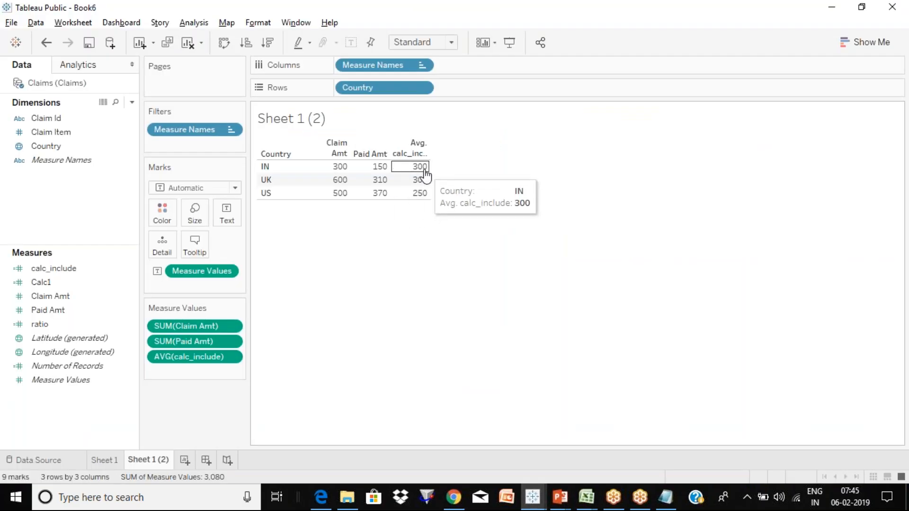
Step: Select the IN rows' ClaimId cells in Excel, and examine the US average of calc_include in Tableau Public
key("alt+Tab")
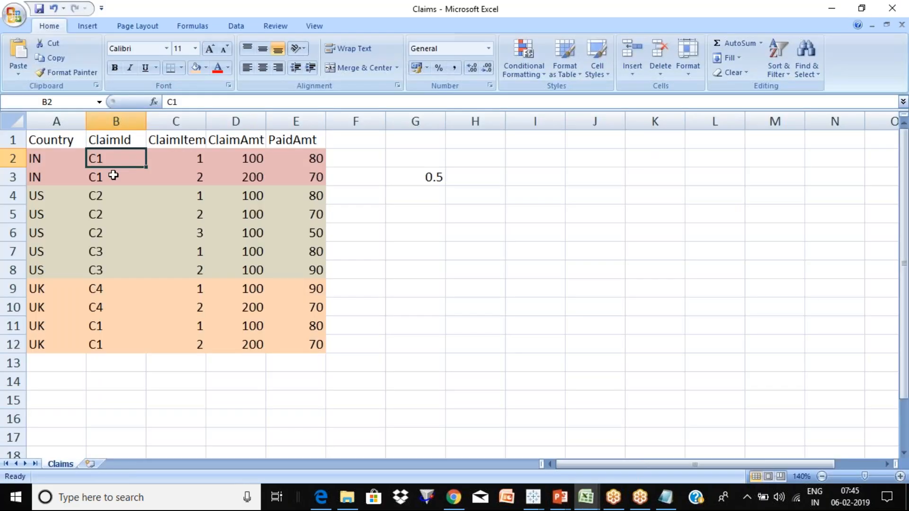
left_click(114, 175, "shift")
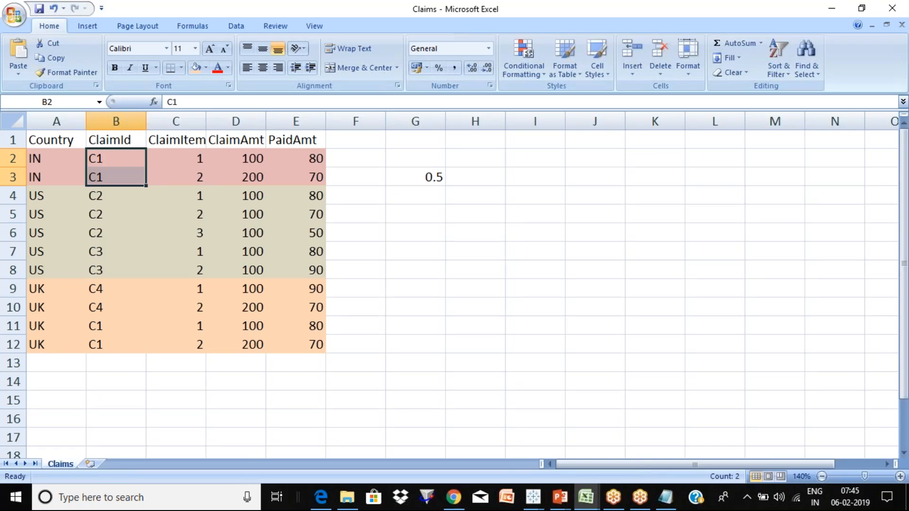
key("alt+Tab")
key("alt+Tab")
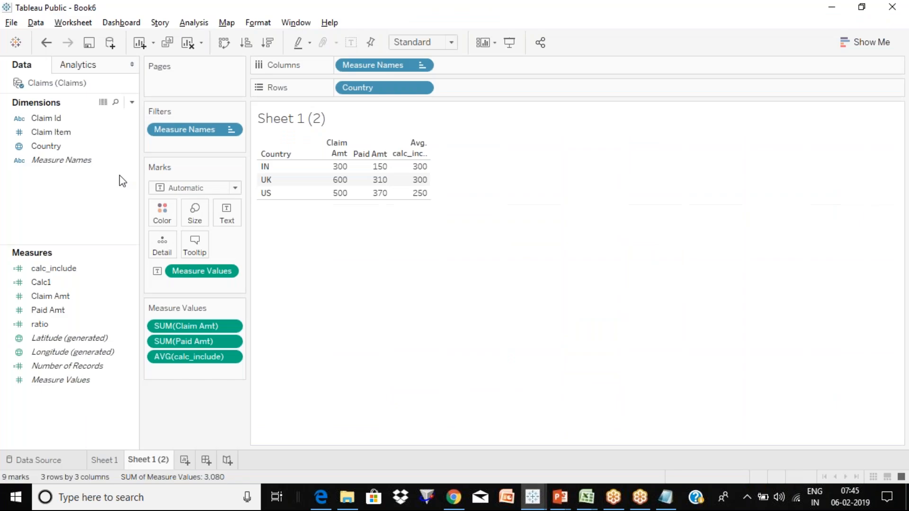
mouse_move(421, 198)
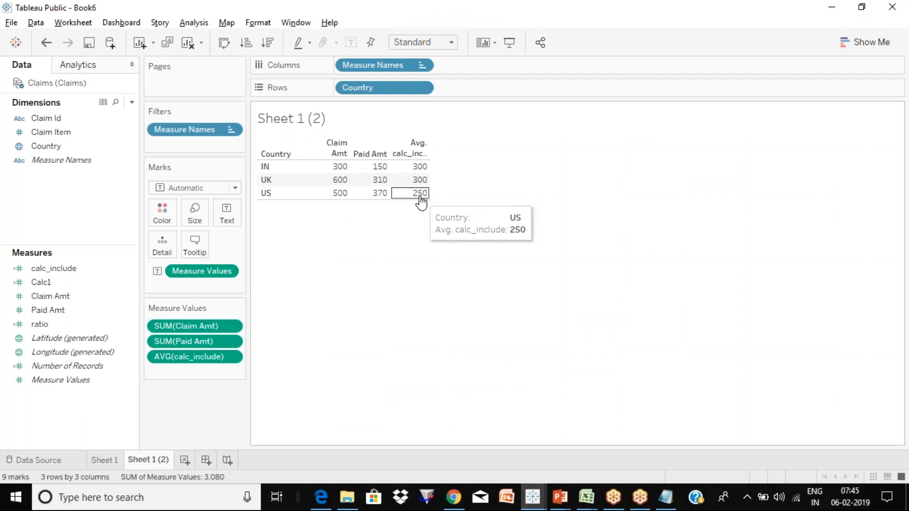
Step: Switch to Excel and select the ClaimAmt cells of the US rows, D4:D8, to check their sum
key("alt+Tab")
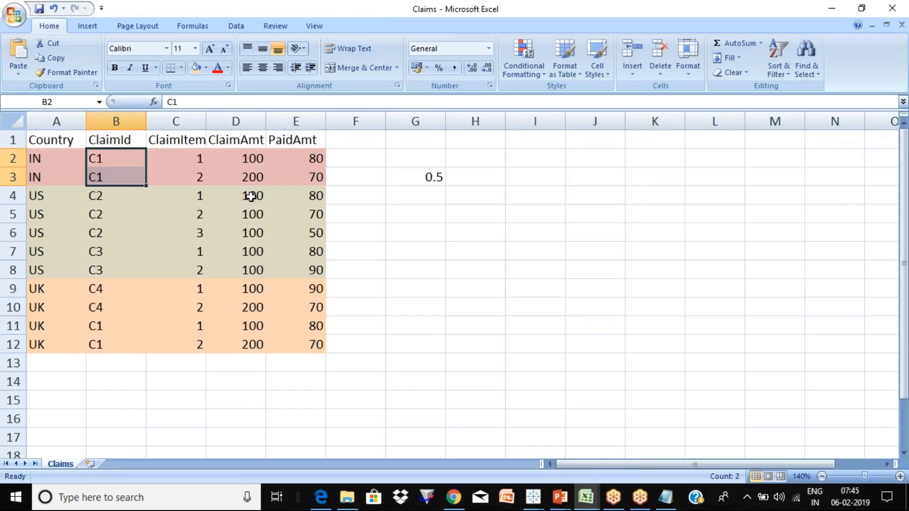
left_click(253, 196)
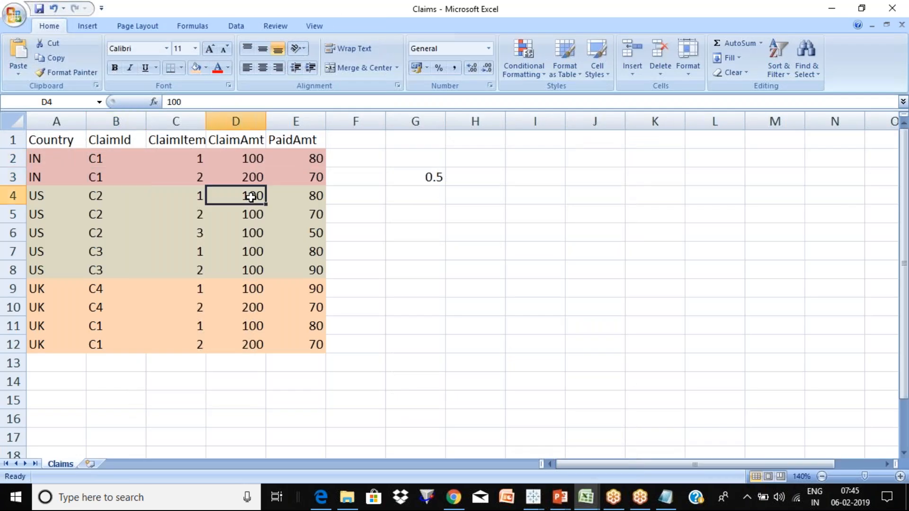
left_click(248, 269, "shift")
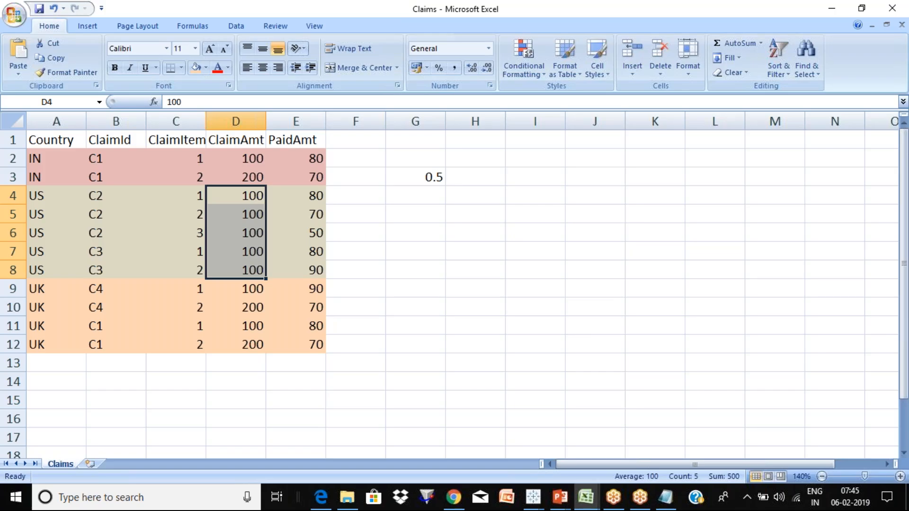
Step: Enter 500 in cell H7 and 250 in cell J7 beside the claims data
left_click(462, 246)
type("500")
key("Return")
key("Up")
key("Right")
key("Right")
type("250")
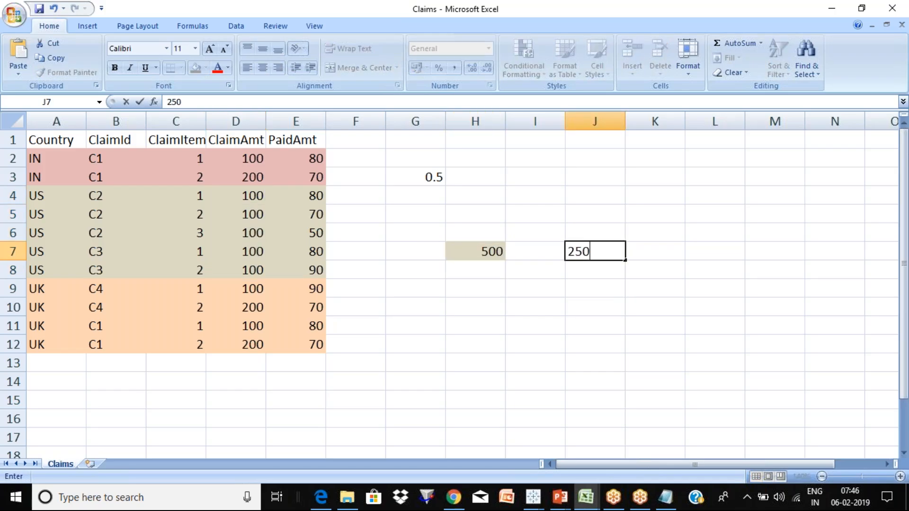
key("Return")
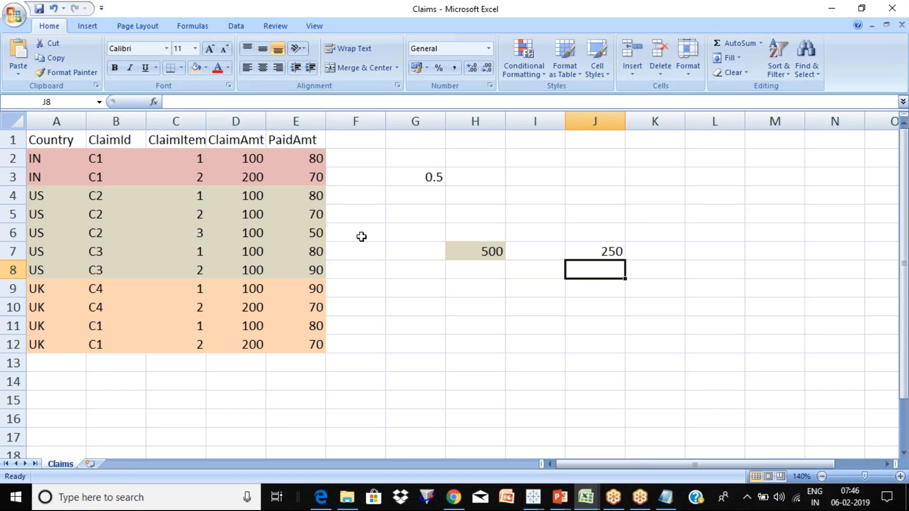
Step: Examine the US rows and their claim IDs C2 and C3 against the value in cell J7
left_click(118, 198)
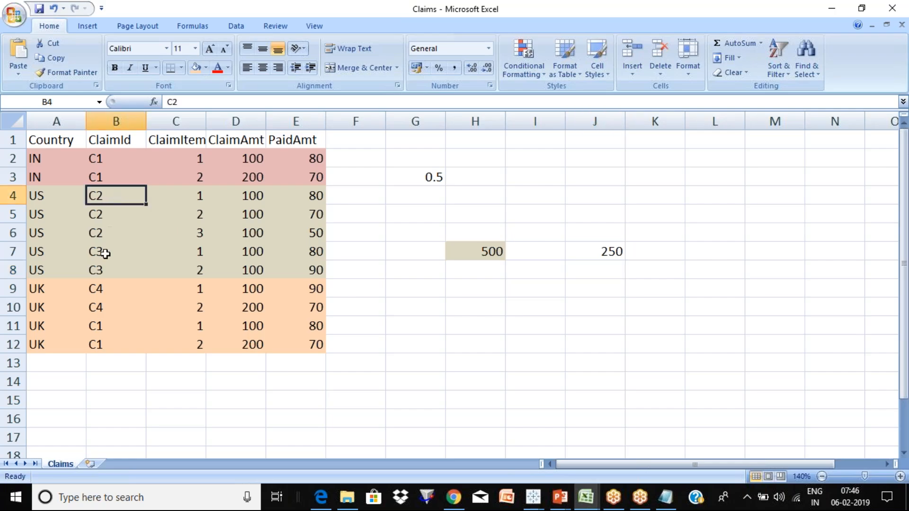
left_click(13, 197)
left_click_drag(12, 197, 15, 270)
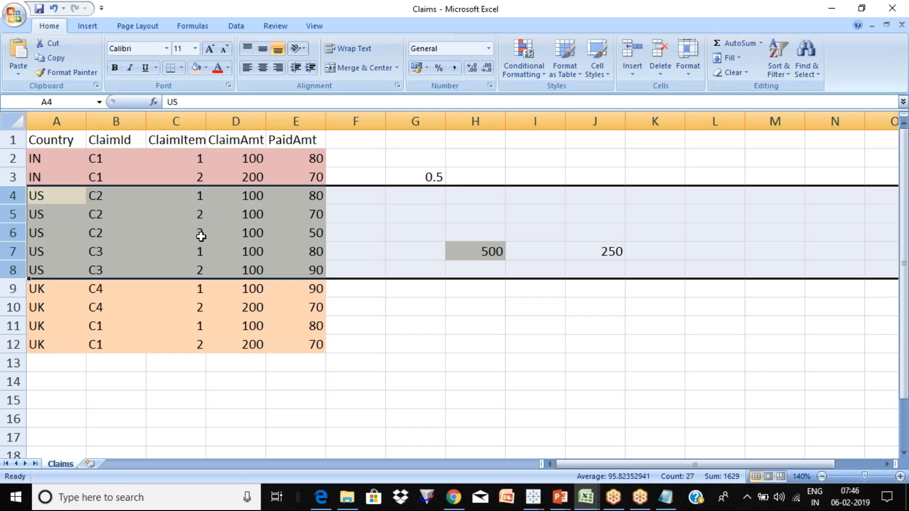
left_click(115, 208)
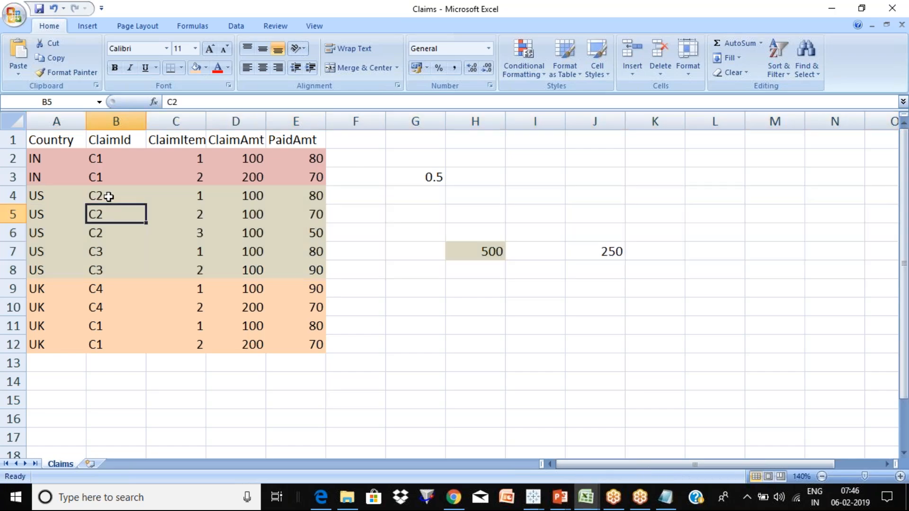
left_click(109, 196)
left_click_drag(109, 197, 111, 269)
key("shift+space")
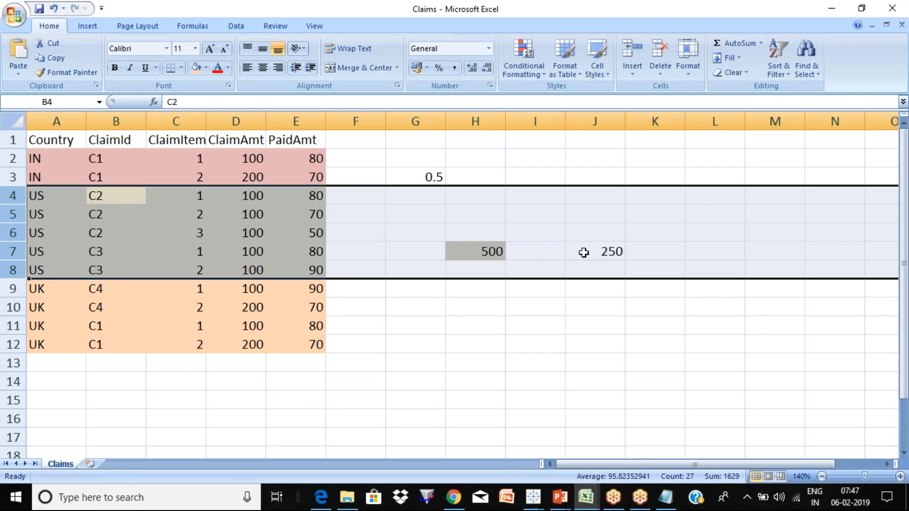
left_click(605, 252)
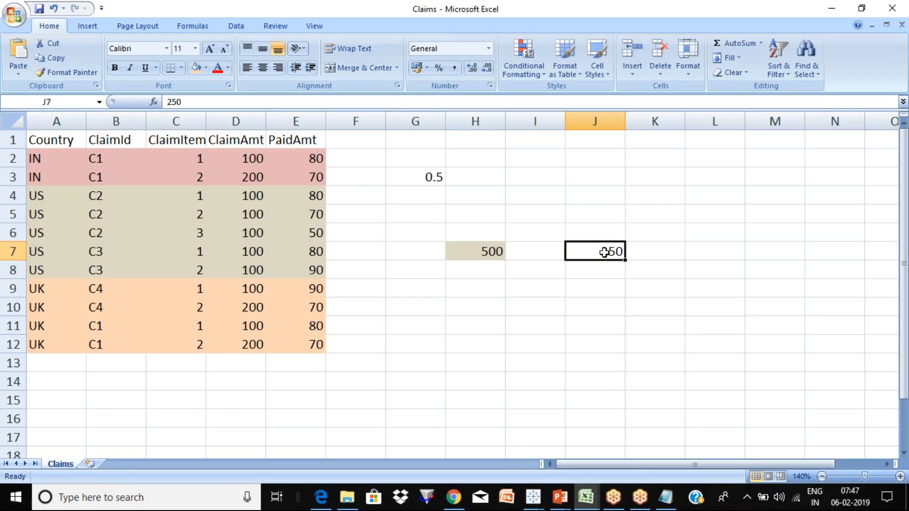
Step: Select the ClaimAmt cells of the UK rows, D9:D12, to check their sum
left_click(243, 290)
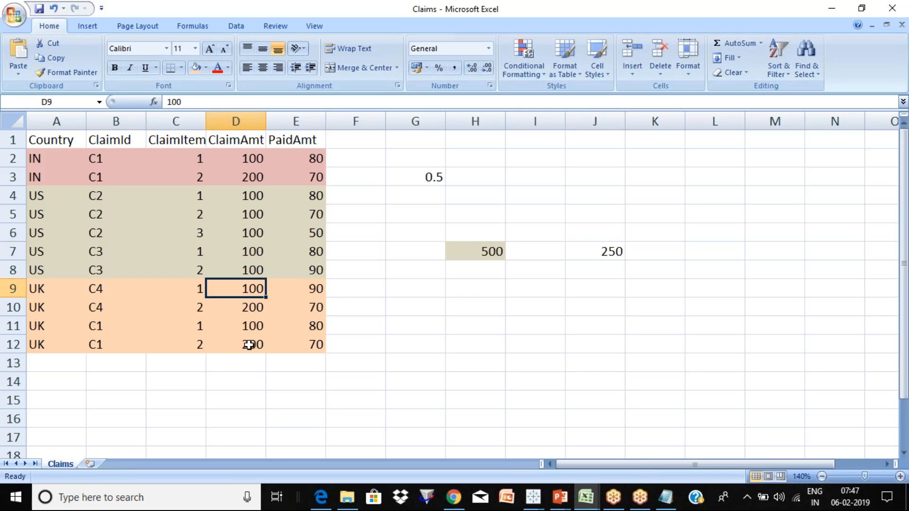
left_click(250, 345, "shift")
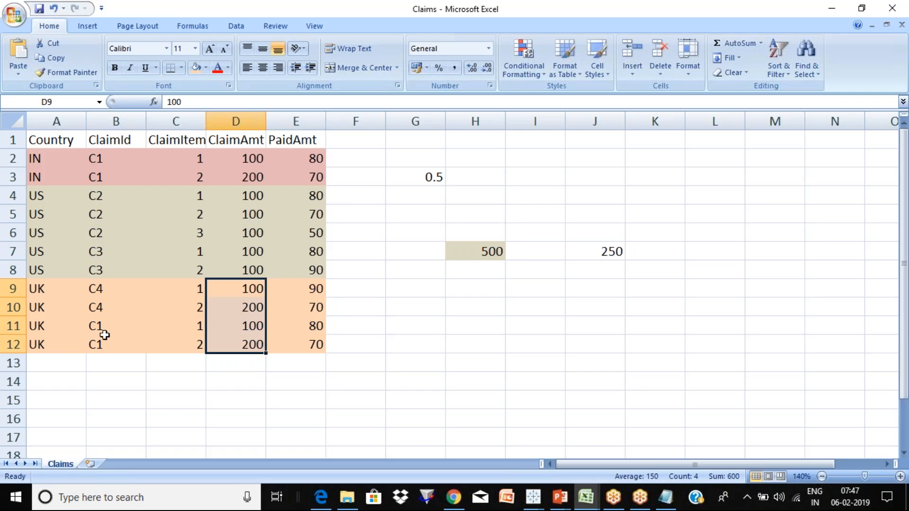
Step: Switch to Tableau Public, open the calc_include formula for editing, and move its editor clear of the table
key("alt+Tab")
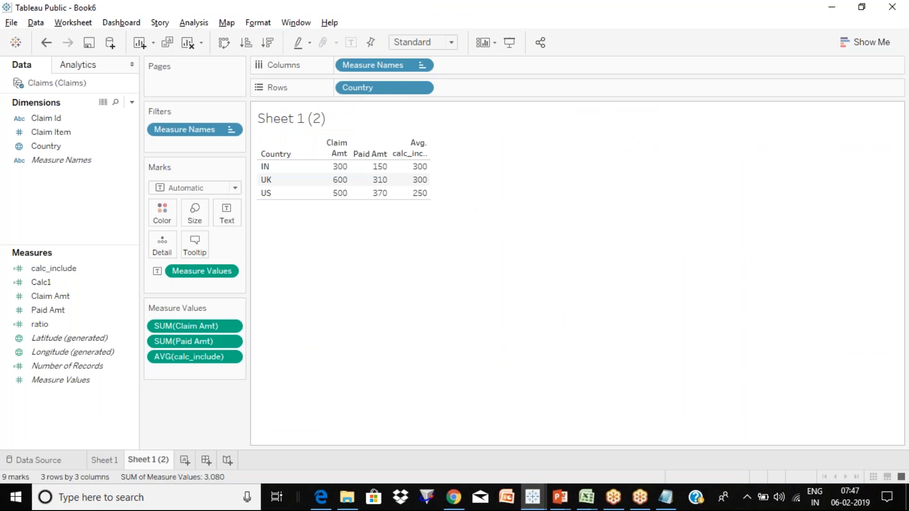
left_click(99, 269)
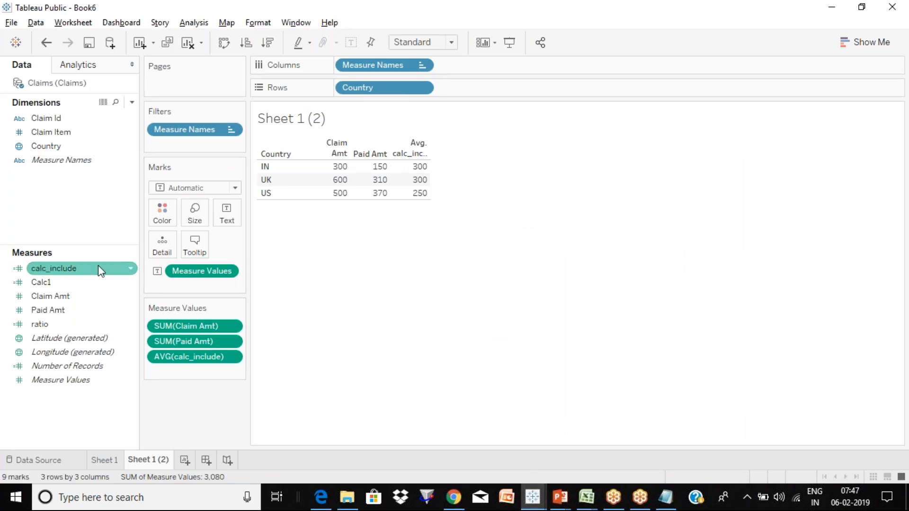
right_click(135, 274)
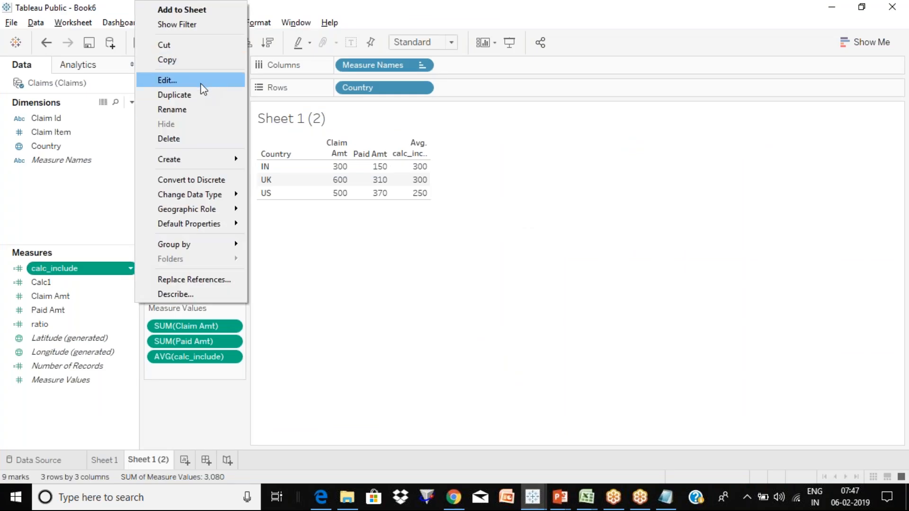
left_click(168, 81)
left_click(425, 223)
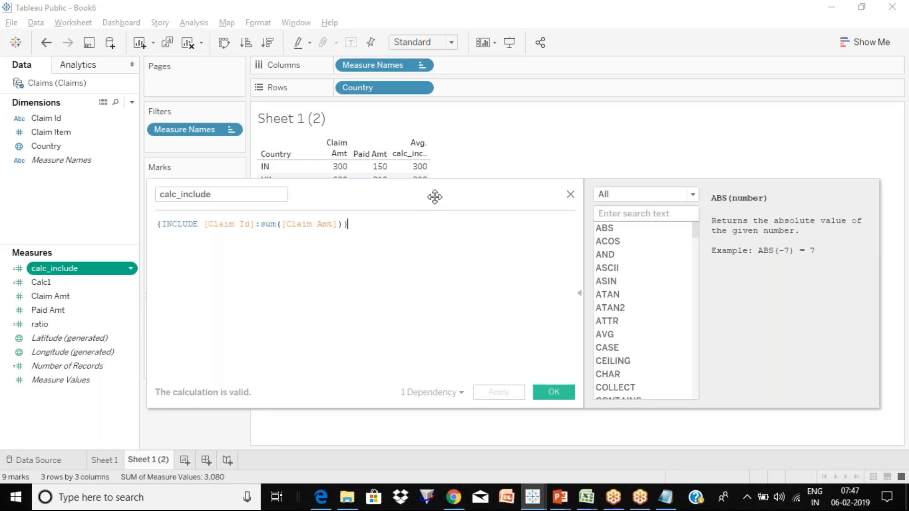
left_click_drag(438, 197, 535, 240)
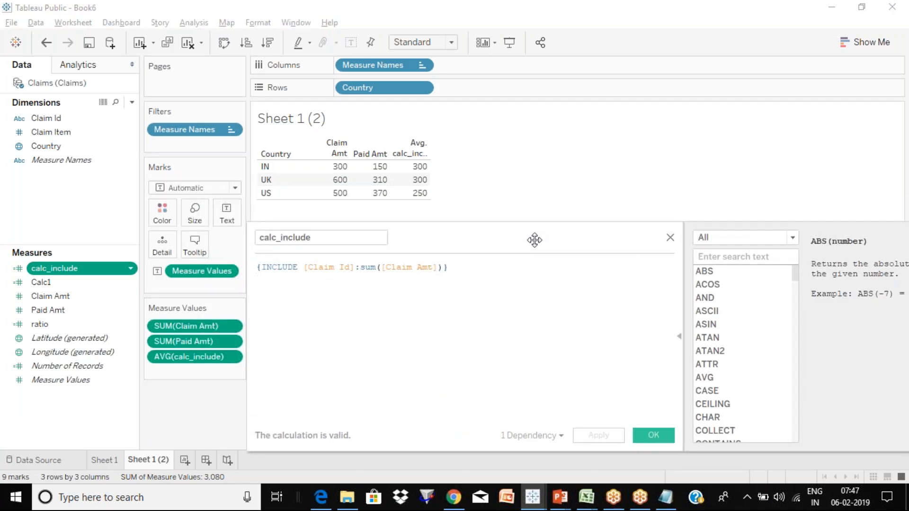
Step: Switch to Excel and examine the values in H7 and J7 against the claim IDs of the US rows, B4:B8
key("alt+Tab")
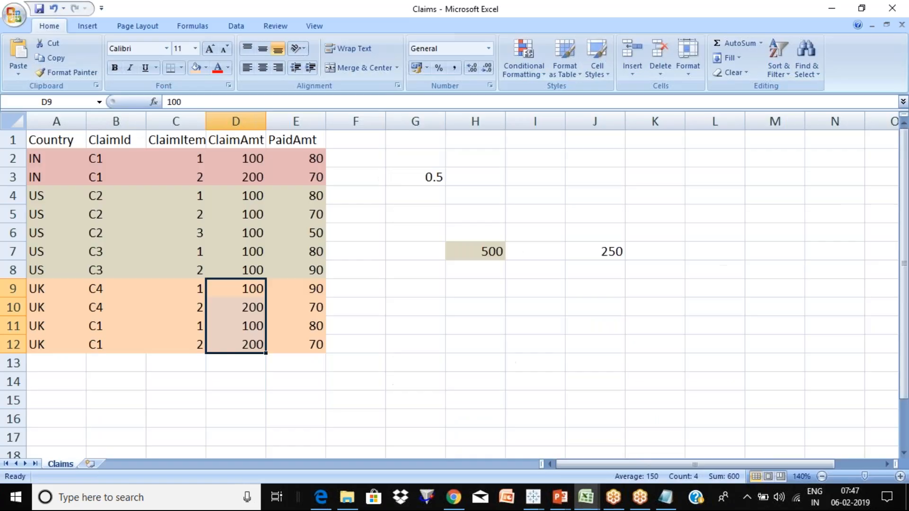
left_click(479, 249)
left_click(580, 258)
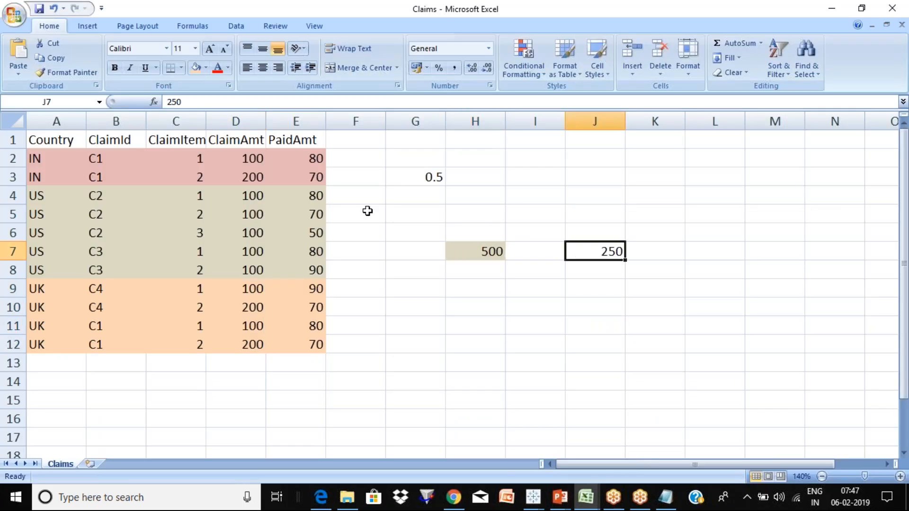
left_click(116, 201)
left_click(110, 246)
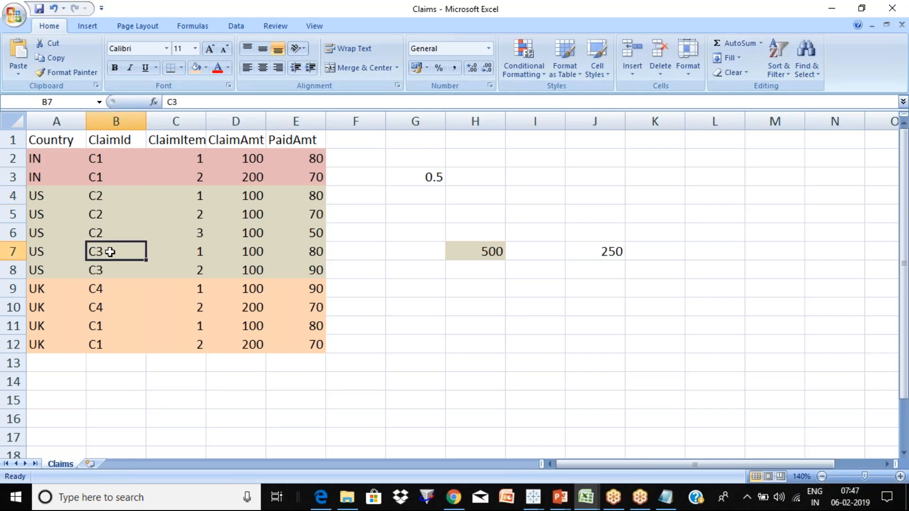
left_click(110, 224)
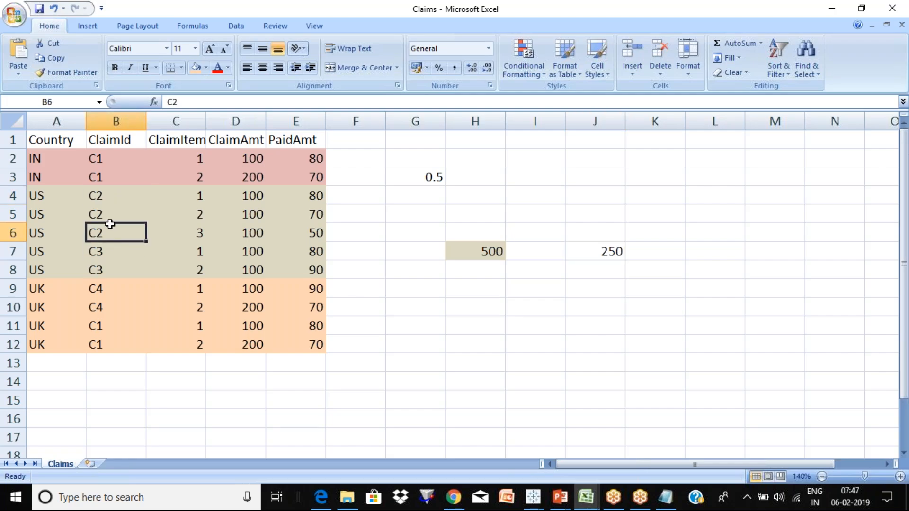
left_click(112, 197)
left_click(104, 268, "shift")
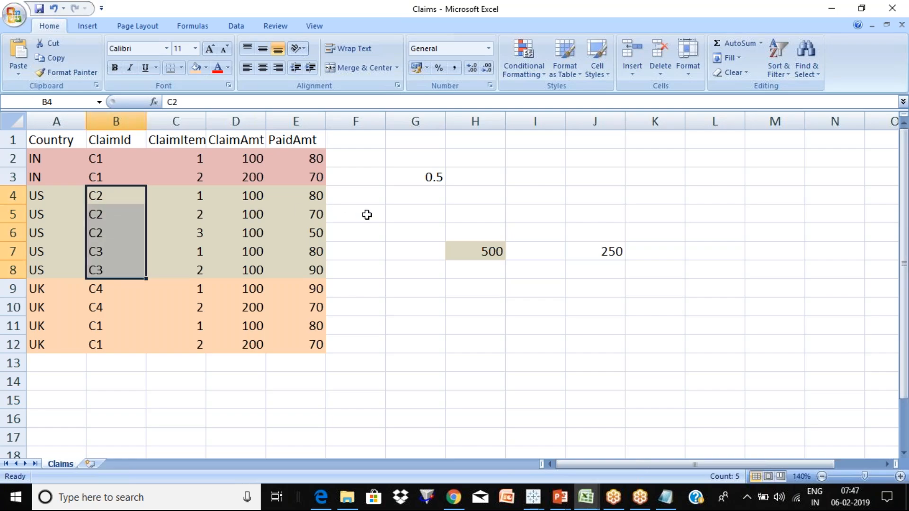
Step: Switch back to Tableau Public and highlight the [Claim Id] dimension after INCLUDE in the calc_include formula
key("alt+Tab")
left_click(298, 268)
key("shift+Left")
key("shift+Left")
key("shift+Left")
key("shift+Left")
key("shift+Left")
key("shift+Left")
key("shift+Left")
key("Right")
key("Right")
key("shift+Right")
key("shift+Right")
key("shift+Right")
key("shift+Right")
key("shift+Right")
key("shift+Right")
key("shift+Right")
key("shift+Right")
key("shift+Right")
key("shift+Right")
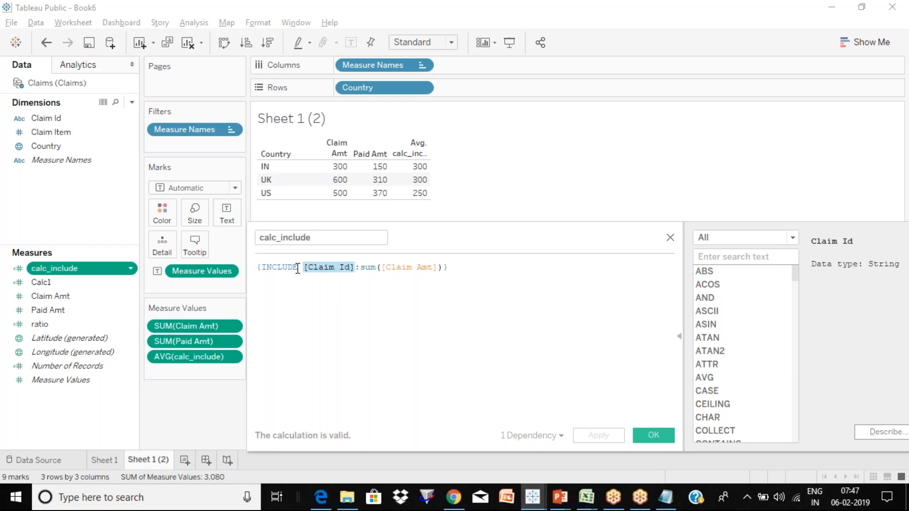
left_click(305, 270)
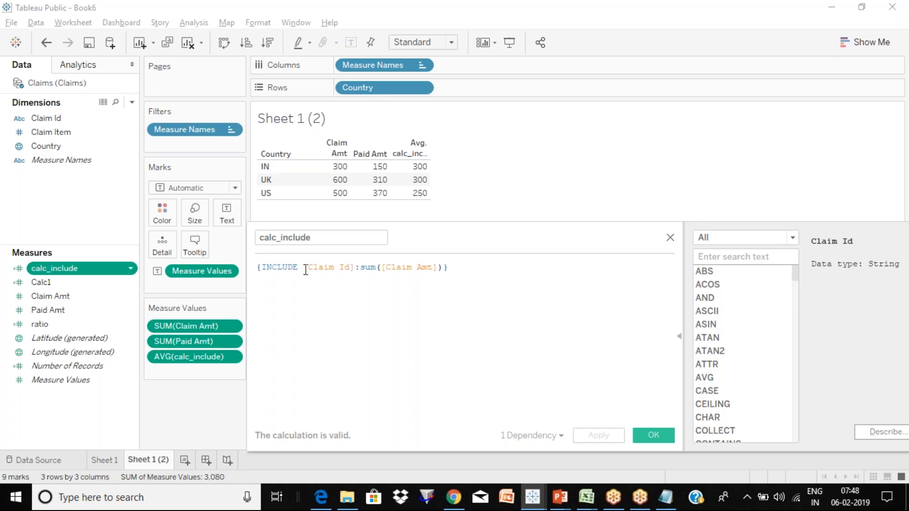
left_click(356, 269, "shift")
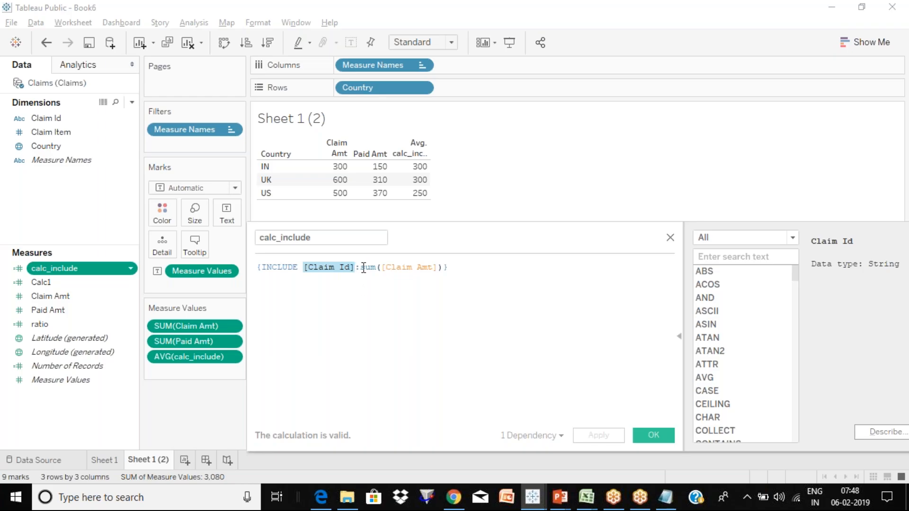
Step: Highlight the sum([Claim Amt]) part of the calc_include formula, then close the calculation editor without changes
left_click(360, 268)
key("shift+Right")
key("shift+Right")
key("shift+Right")
key("shift+Right")
key("shift+Right")
key("shift+Right")
key("shift+Right")
key("shift+Right")
key("shift+Right")
key("shift+Right")
key("shift+Right")
key("shift+Right")
key("shift+Right")
key("shift+Right")
key("shift+Right")
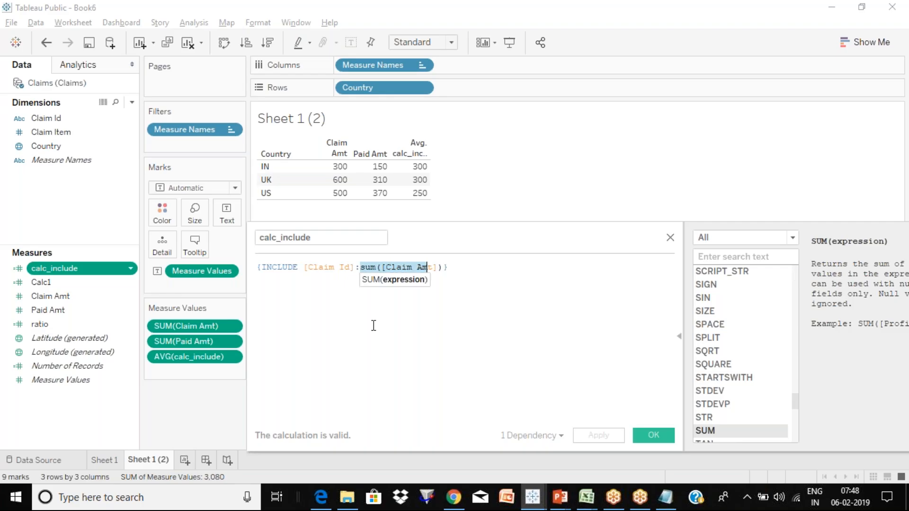
key("shift+Right")
left_click(671, 238)
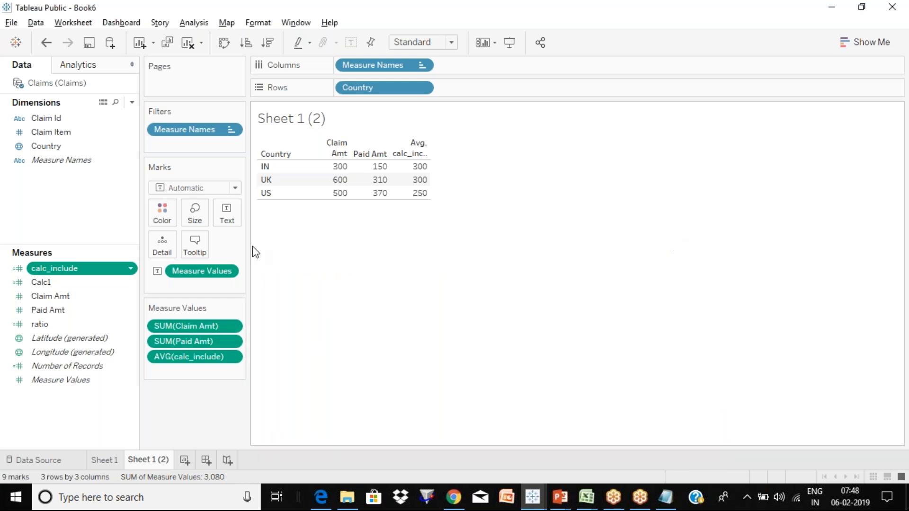
Step: Duplicate the calc_include measure and open the copy's formula for editing
left_click(130, 268)
left_click(198, 97)
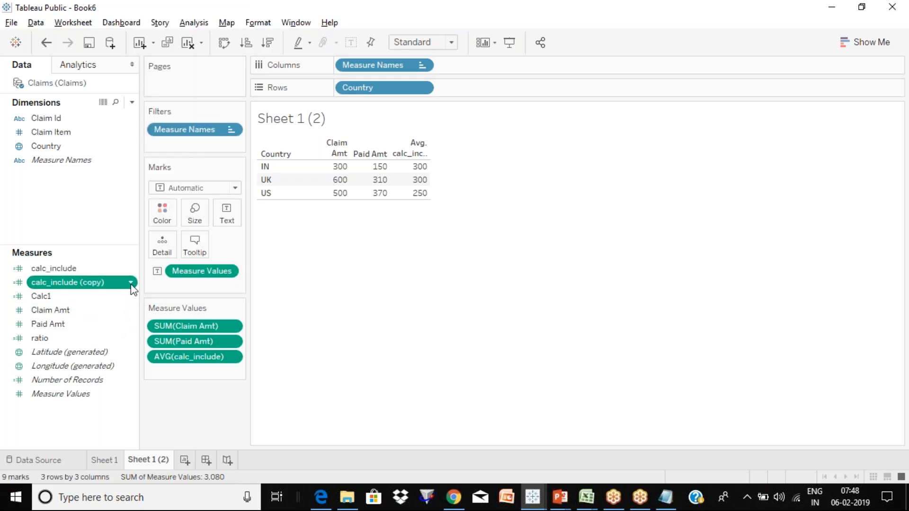
left_click(130, 282)
left_click(203, 85)
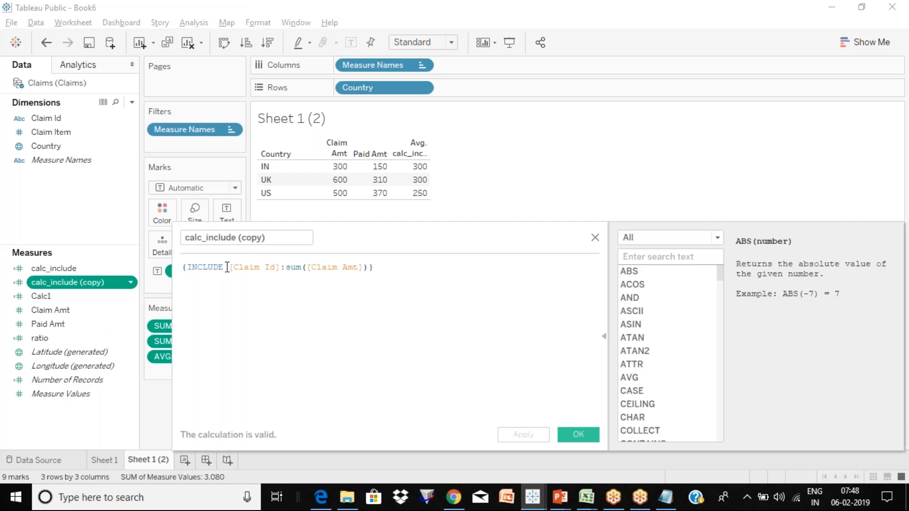
Step: Replace the INCLUDE keyword with fixed in the copied calculation's formula
left_click(227, 267)
key("BackSpace")
key("BackSpace")
key("BackSpace")
key("BackSpace")
key("BackSpace")
key("BackSpace")
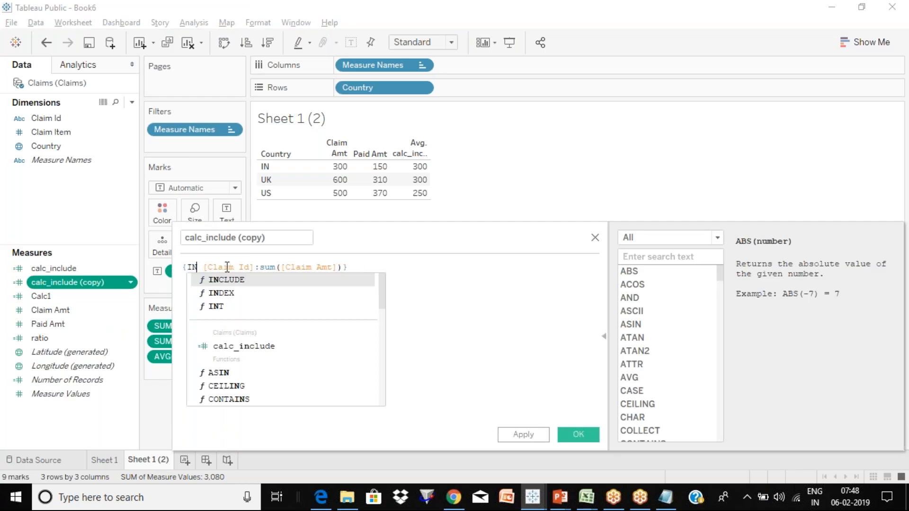
key("BackSpace")
type("fixed")
left_click(287, 314)
Step: Rename the copied calculation as calc_exclude
left_click(291, 243)
key("BackSpace")
key("BackSpace")
key("BackSpace")
key("BackSpace")
key("BackSpace")
key("BackSpace")
key("BackSpace")
key("BackSpace")
key("BackSpace")
key("BackSpace")
key("BackSpace")
key("BackSpace")
key("BackSpace")
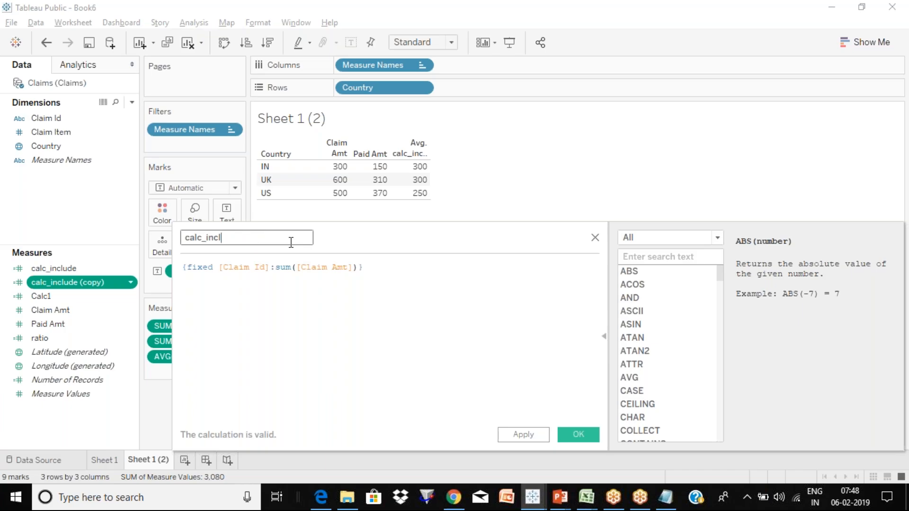
key("BackSpace")
type("exclude")
left_click(423, 298)
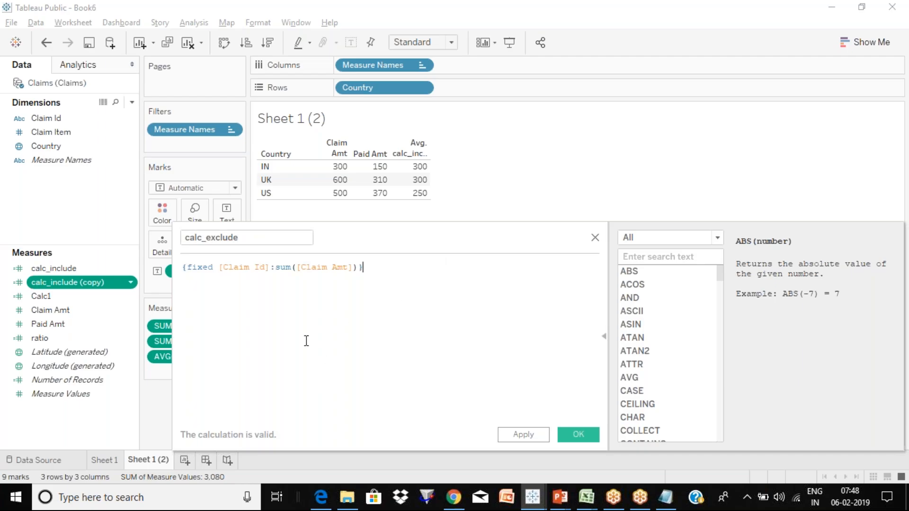
Step: Name the copied calculation calc_fixed, then apply and save it
left_click(260, 244)
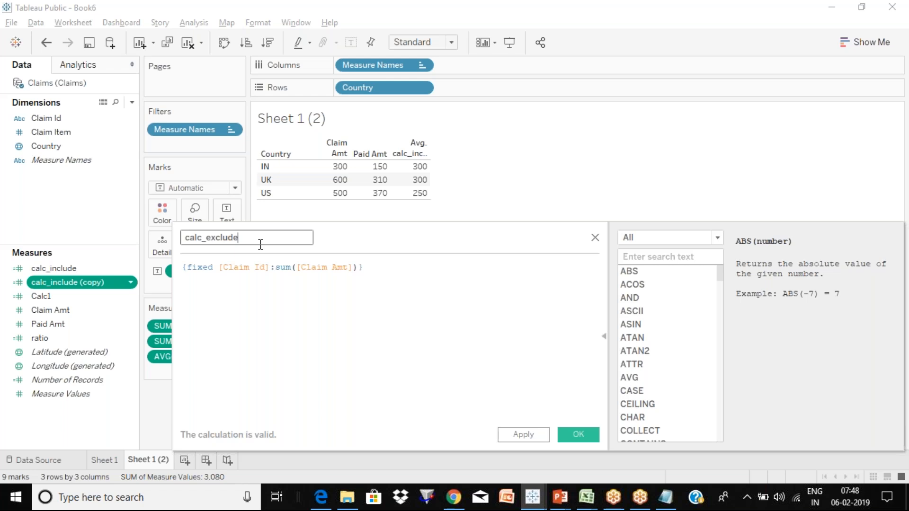
key("BackSpace")
key("BackSpace")
key("BackSpace")
key("BackSpace")
key("BackSpace")
key("BackSpace")
key("BackSpace")
type("fixed")
left_click(433, 318)
left_click(523, 435)
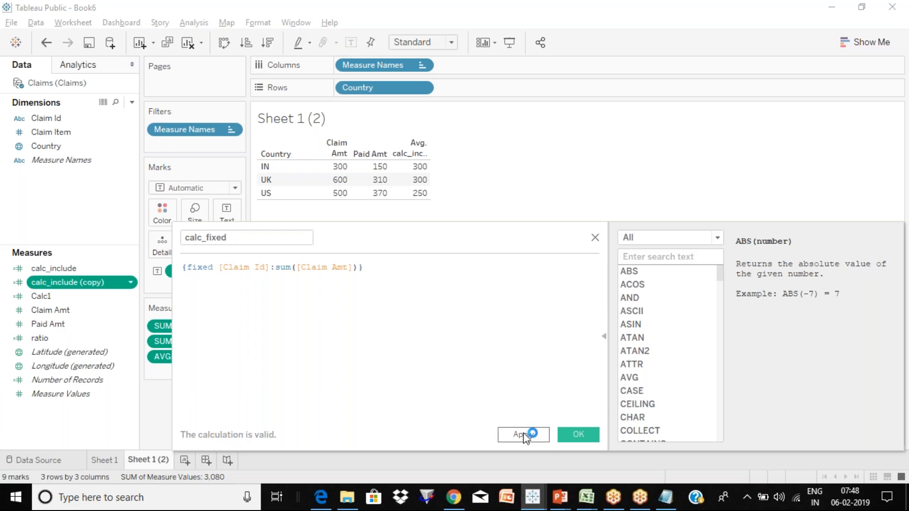
left_click(579, 434)
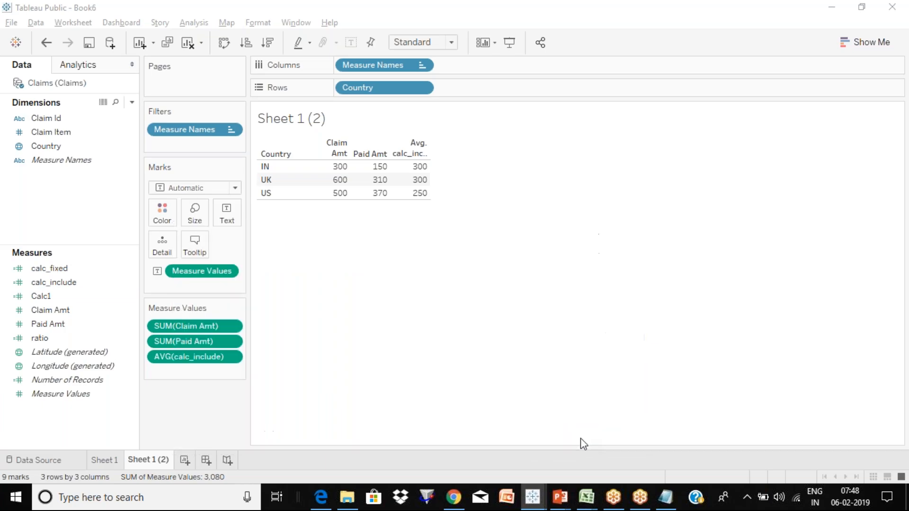
left_click_drag(61, 271, 211, 377)
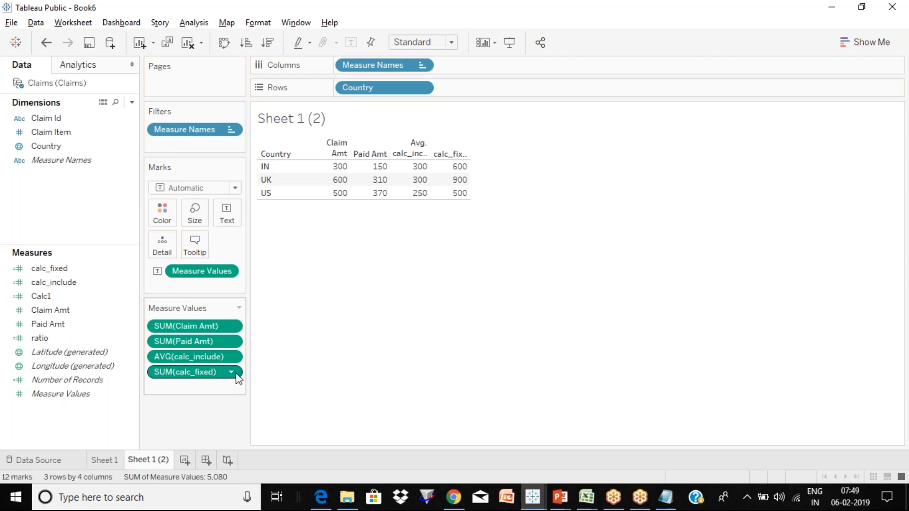
left_click(231, 372)
left_click(236, 376)
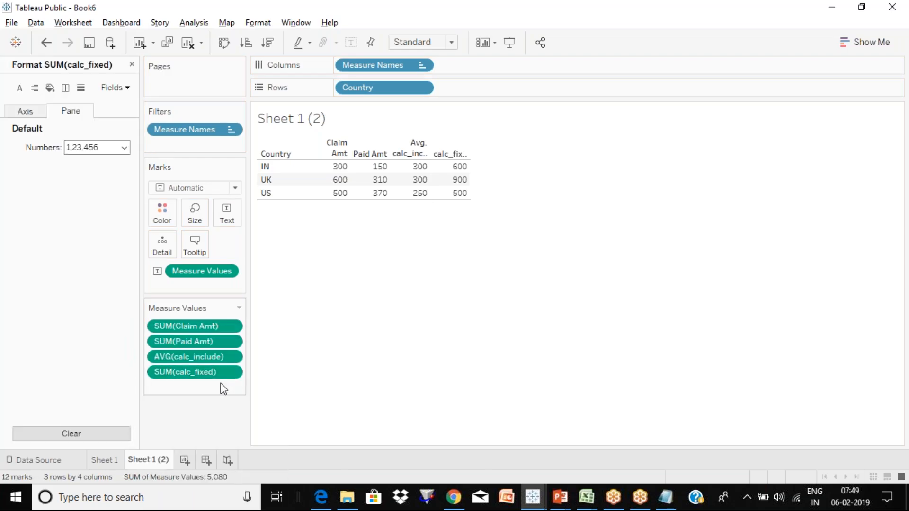
key("ctrl+z")
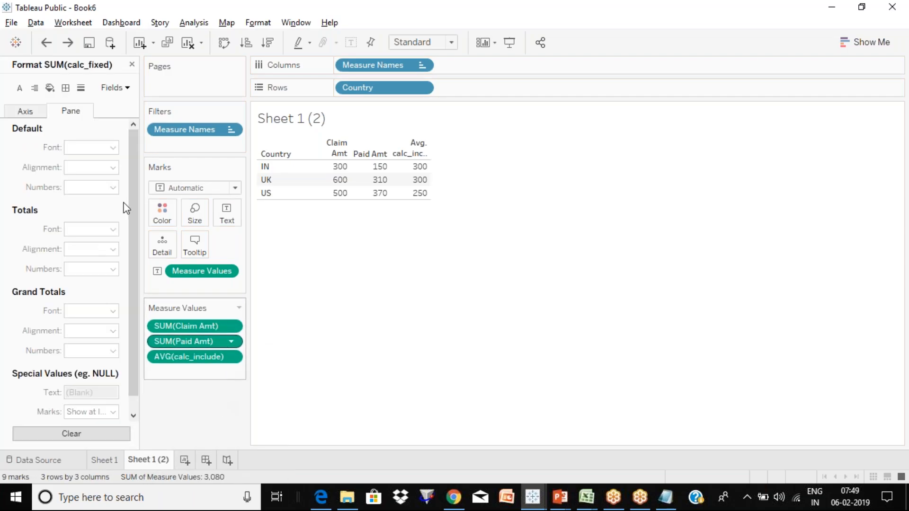
left_click(132, 65)
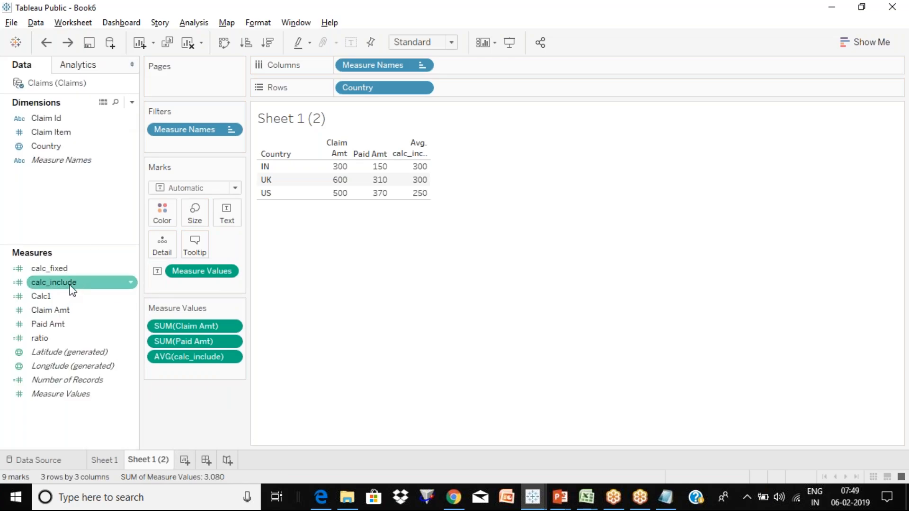
Step: Add calc_fixed to the table's measure values and set its aggregation to Average
left_click_drag(87, 268, 232, 384)
left_click(231, 372)
mouse_move(237, 423)
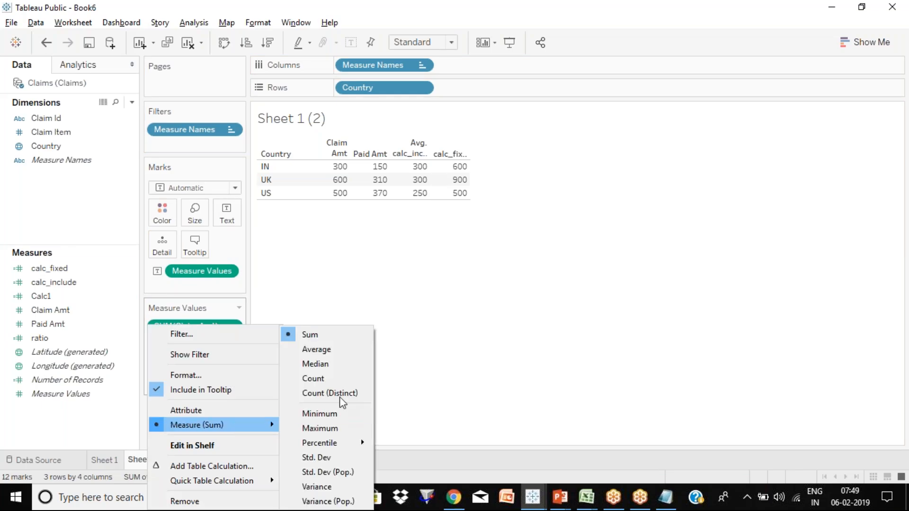
left_click(342, 352)
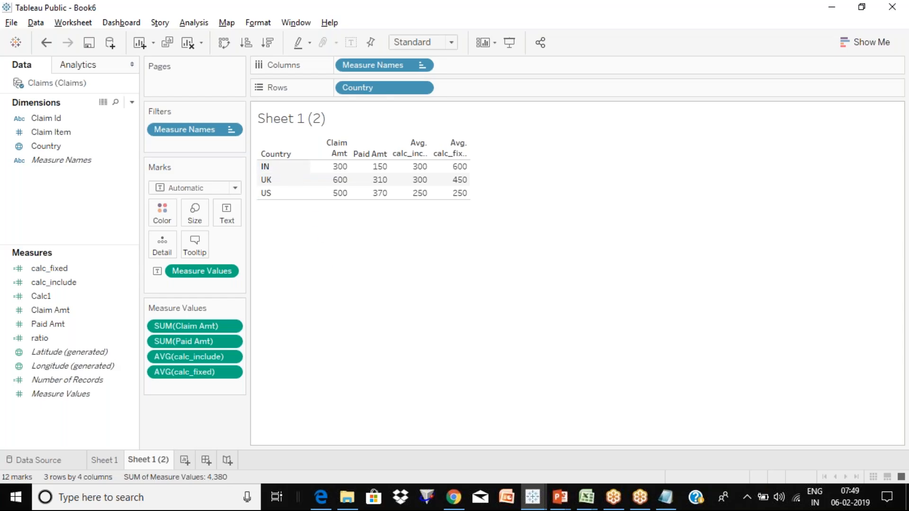
Step: Switch to Excel and examine the IN claim rows, 2 and 3, and the value in cell J7
mouse_move(422, 176)
key("alt+Tab")
left_click(492, 175)
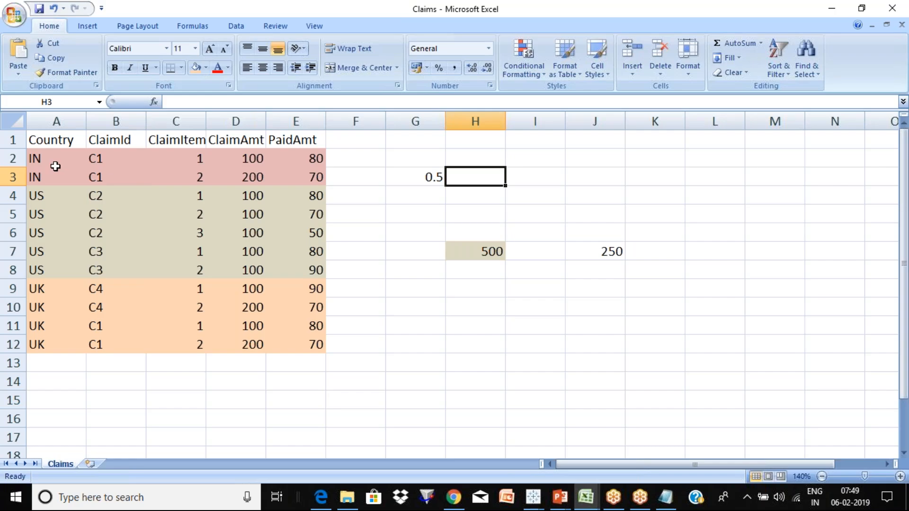
left_click(12, 158)
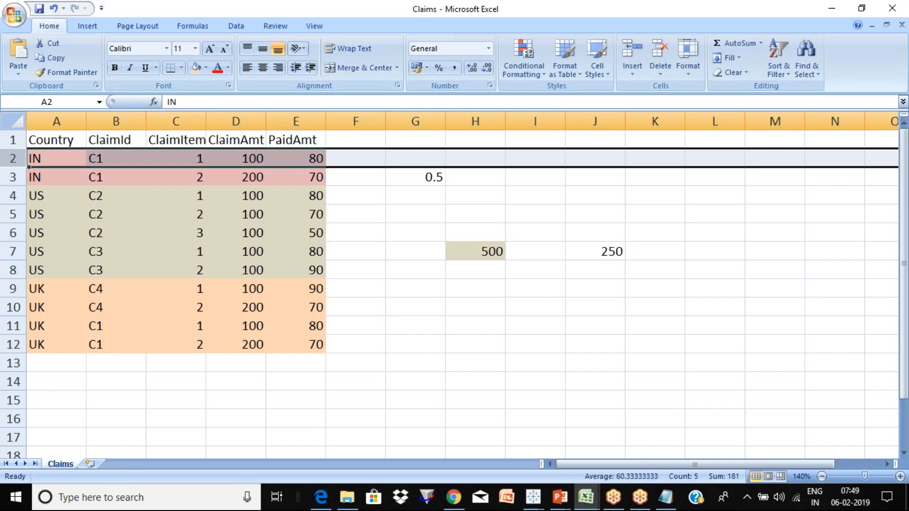
left_click_drag(12, 158, 12, 176)
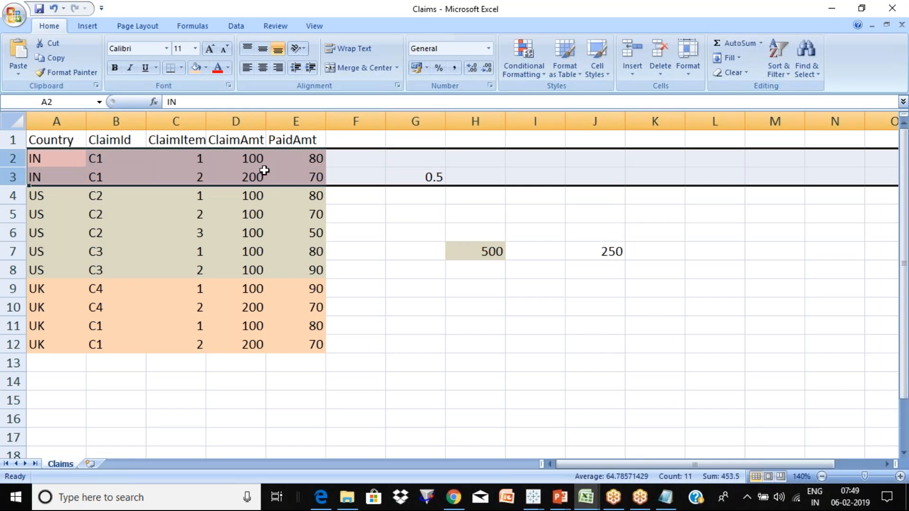
left_click(604, 259)
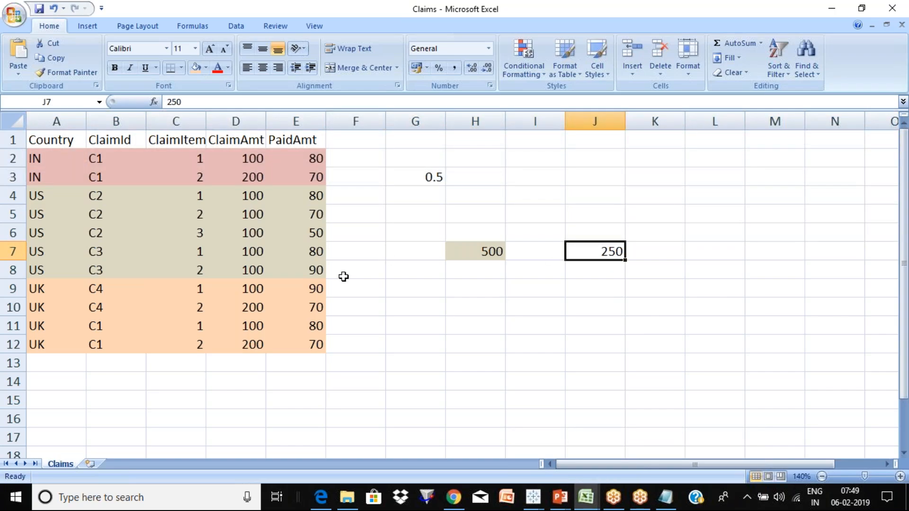
Step: Check the sum of the IN rows' ClaimAmt cells, D2:D3, and examine the whole ClaimId column
left_click(252, 159)
left_click(252, 176, "shift")
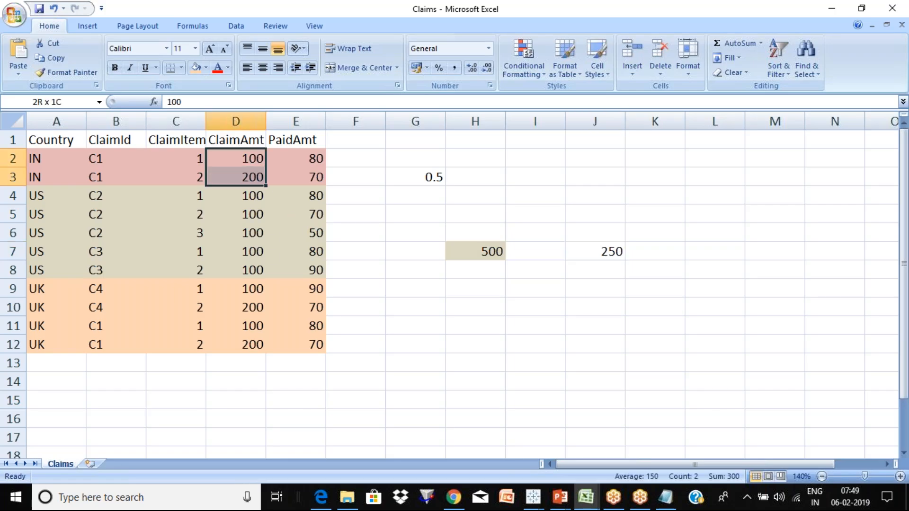
left_click(112, 154)
left_click(49, 160)
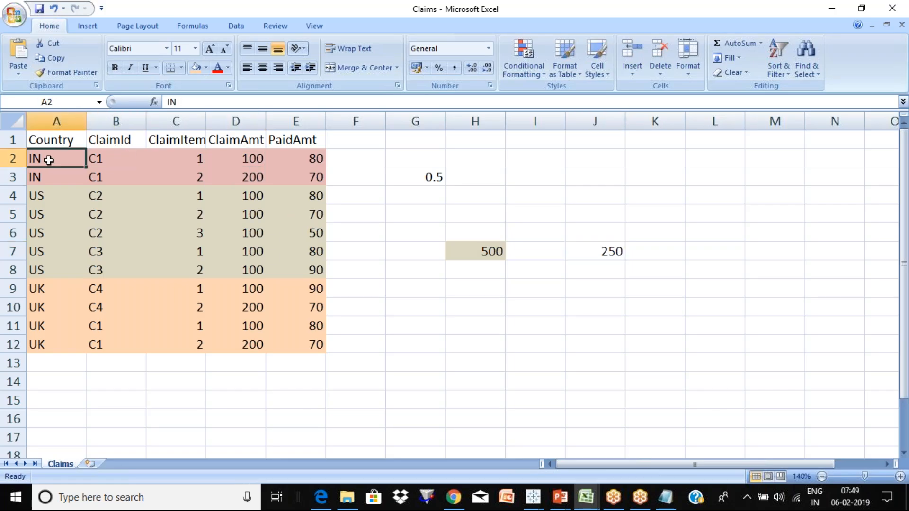
left_click(250, 159)
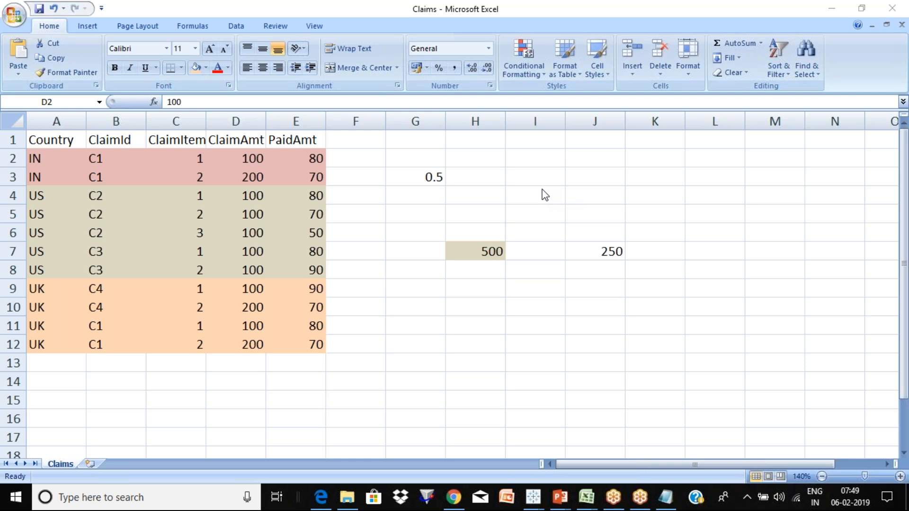
left_click(126, 115)
left_click(124, 118)
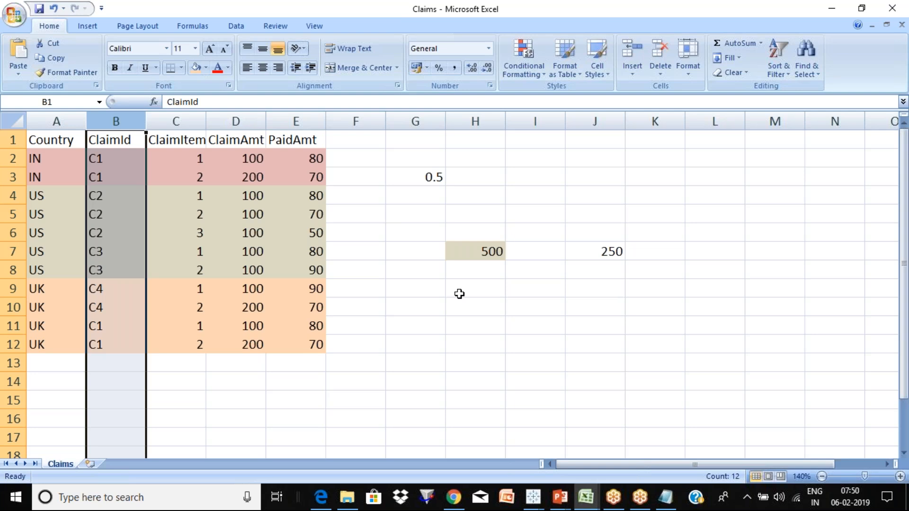
Step: Enter the label Fixed in cell H10 and move to the cell below it
left_click(473, 307)
type("Fixed")
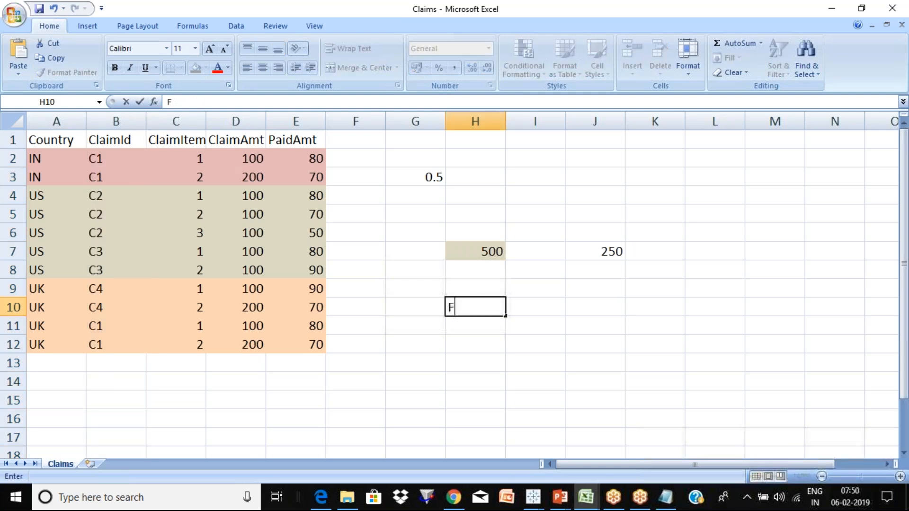
key("Return")
key("Up")
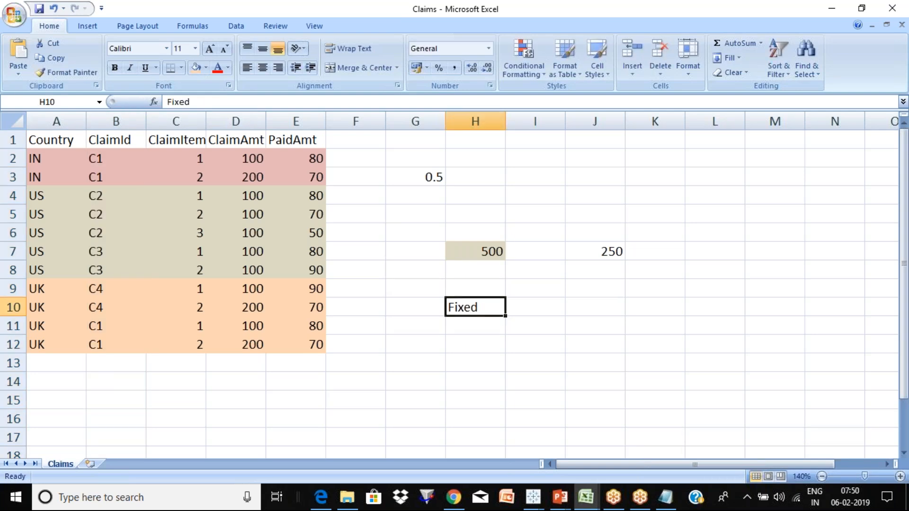
key("Down")
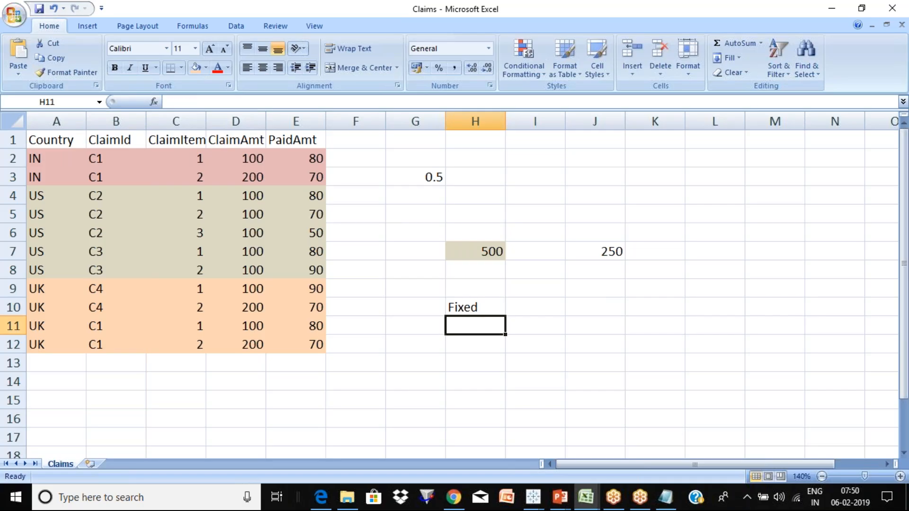
Step: Enter IN in cell H11 and C1 beside it in cell I11
type("IN")
key("Return")
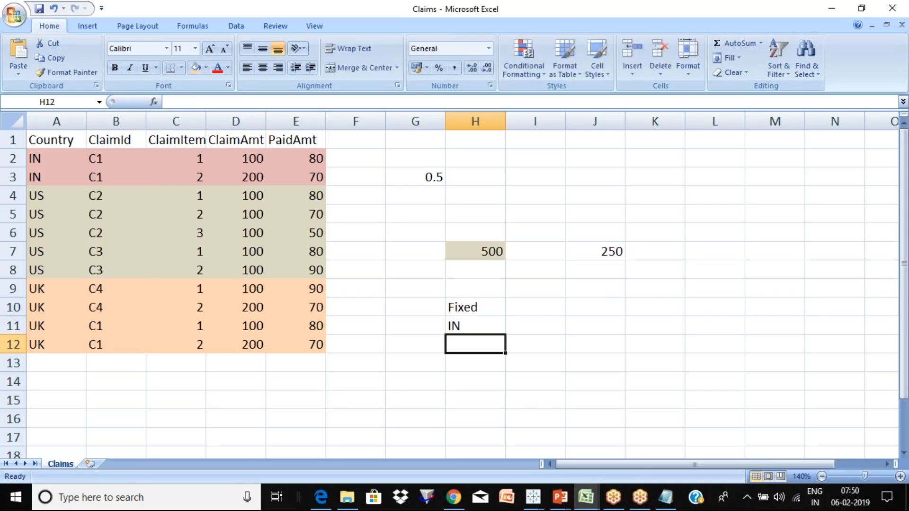
key("Up")
key("Right")
type("C1")
key("Return")
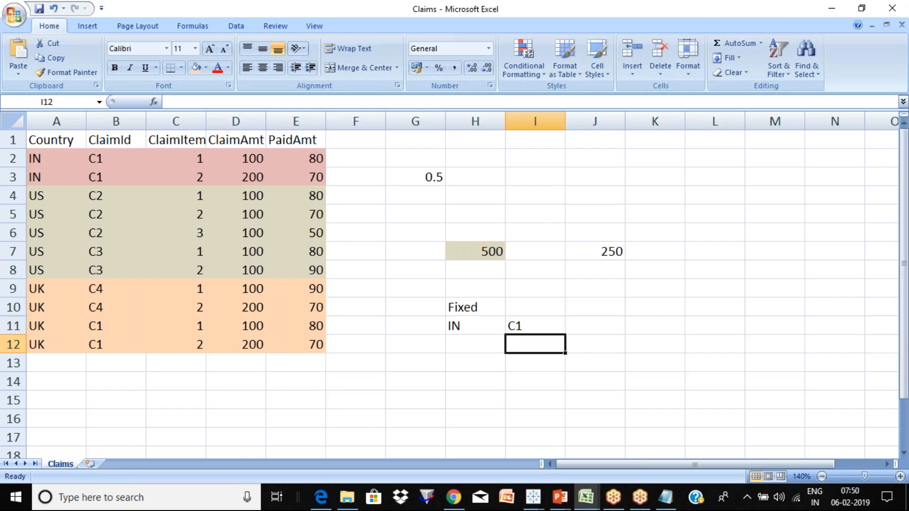
Step: Review the ClaimId column and enter the amount 100 in cell J11
left_click(121, 117)
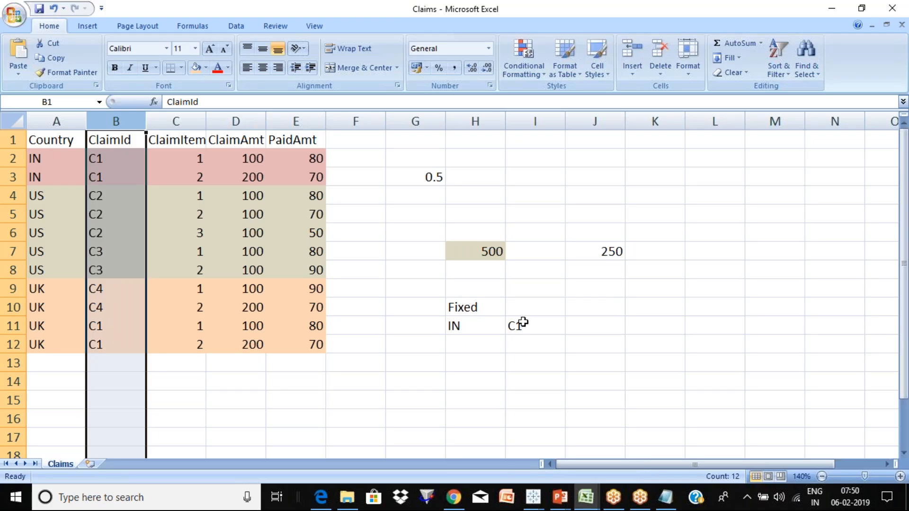
left_click(528, 332)
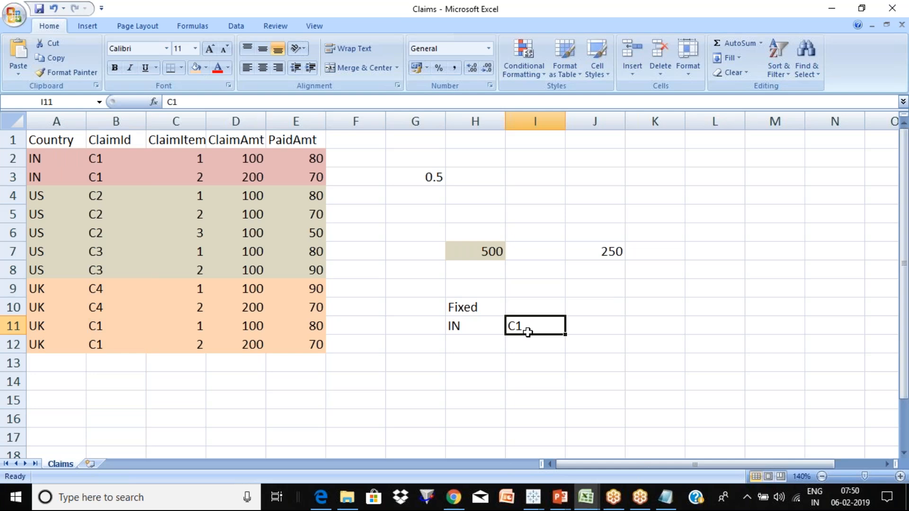
key("Right")
type("100")
key("Return")
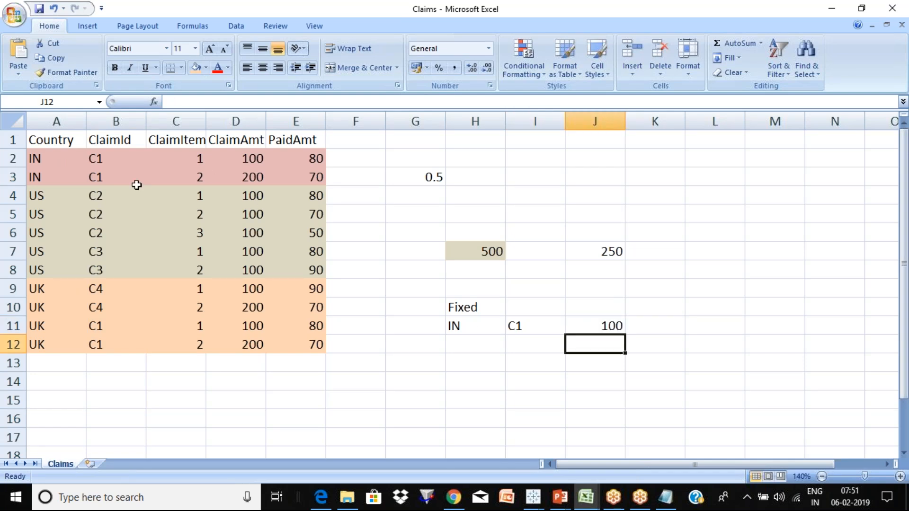
Step: Enter C1 in cell I12 and the amount 200 in cell J12
key("Left")
type("C1")
key("Tab")
type("200")
key("Return")
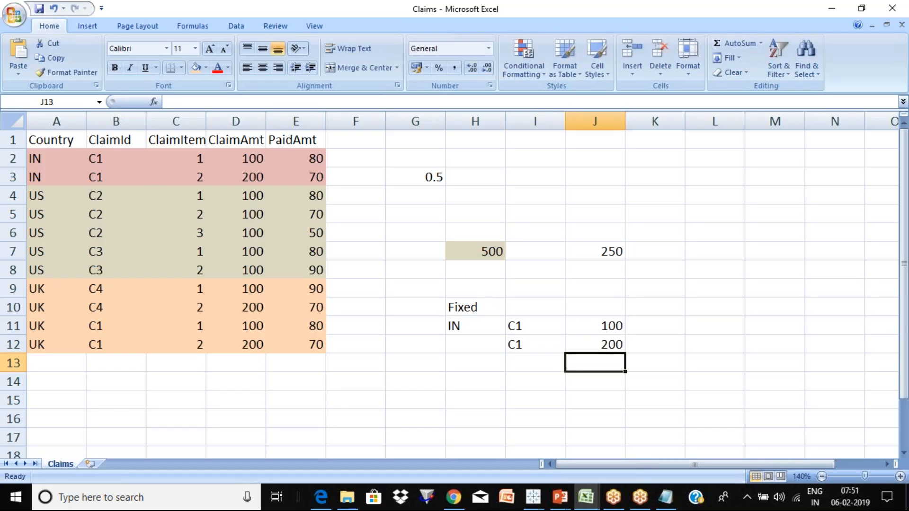
Step: Check the C1 source rows for IN and UK, and enter C1 in cell I13 with the amount 100 in J13
left_click(98, 157)
left_click(237, 161)
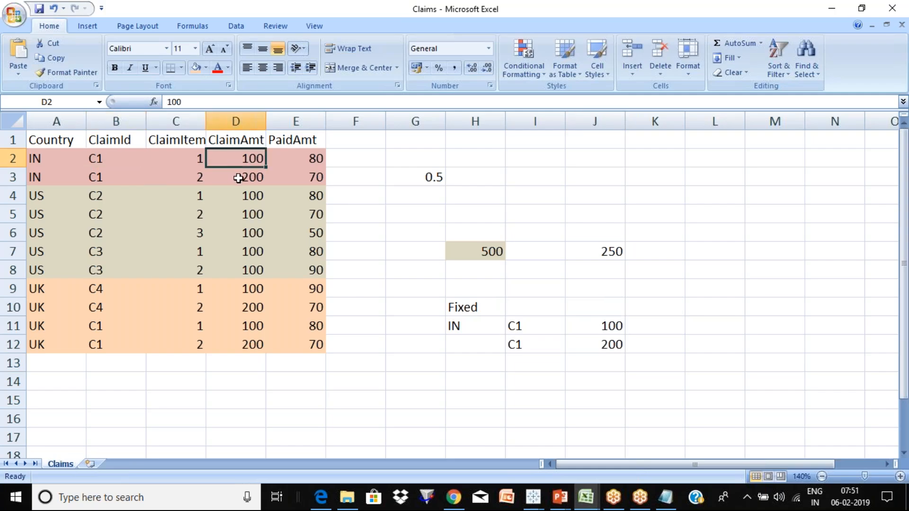
left_click(238, 178)
left_click(110, 328)
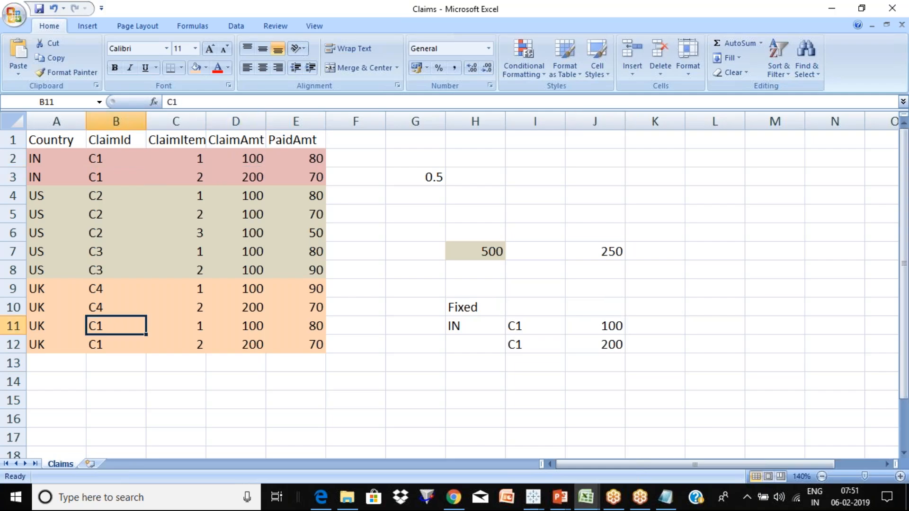
left_click(533, 360)
type("C")
key("Return")
key("Right")
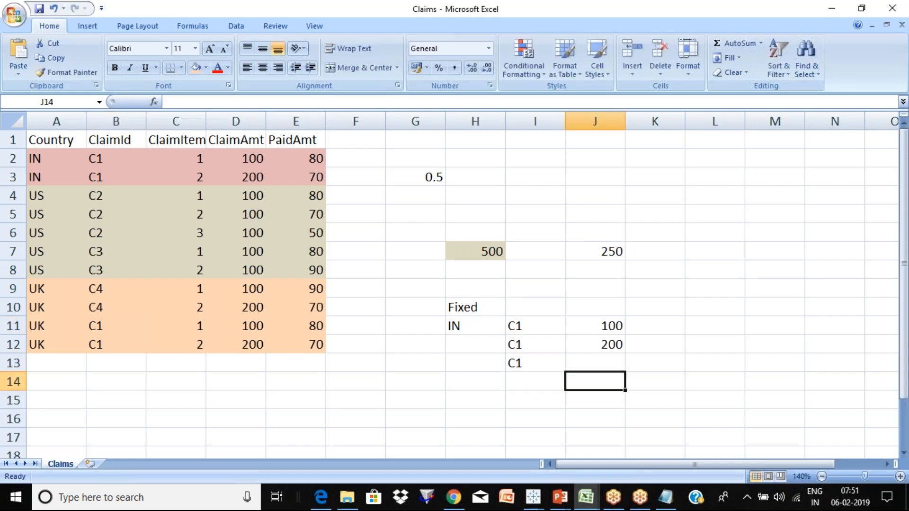
type("0")
key("Escape")
key("Up")
type("100")
key("Return")
Step: Enter C1 in cell I14 and the amount 200 in cell J14
key("Left")
type("C1")
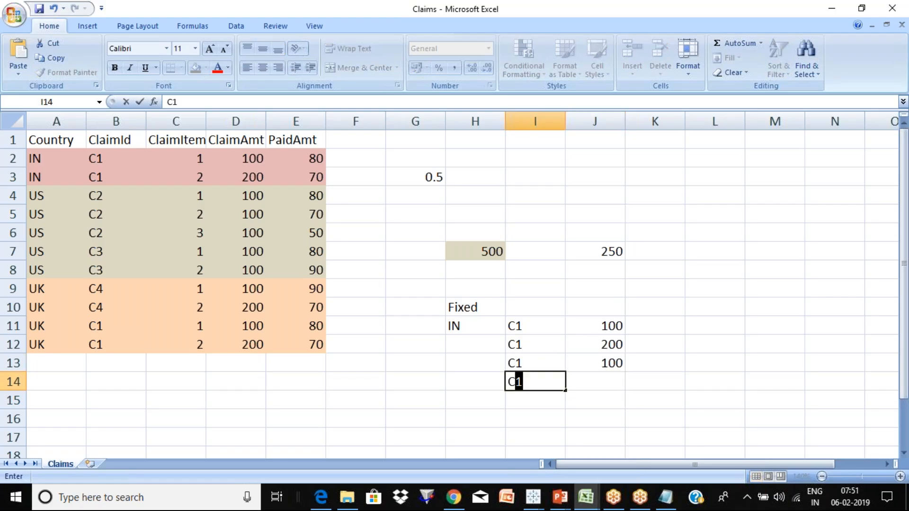
key("Tab")
type("200")
key("Return")
Step: Fill in the country labels beside the C1 rows: IN in H12 and UK in H13 and H14
key("Up")
key("Up")
key("Up")
key("Left")
key("Left")
type("IN")
key("Return")
type("UK")
key("Return")
type("U")
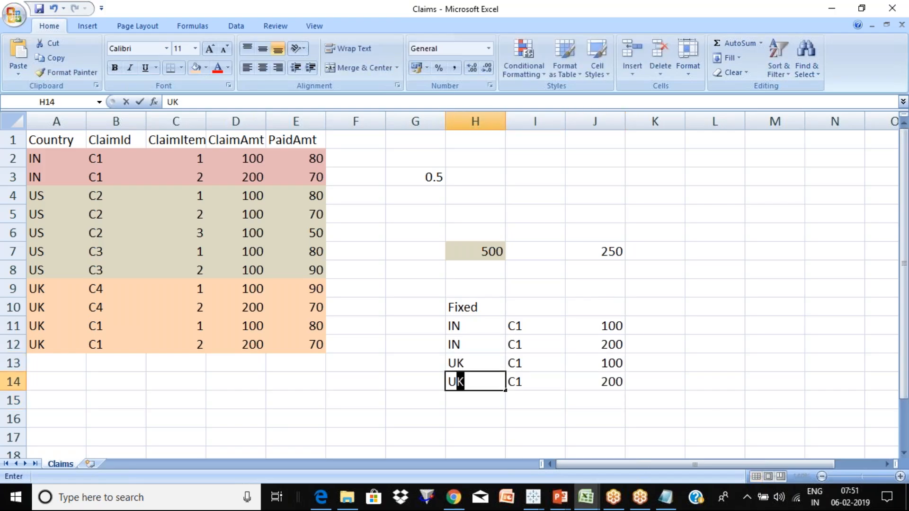
key("Return")
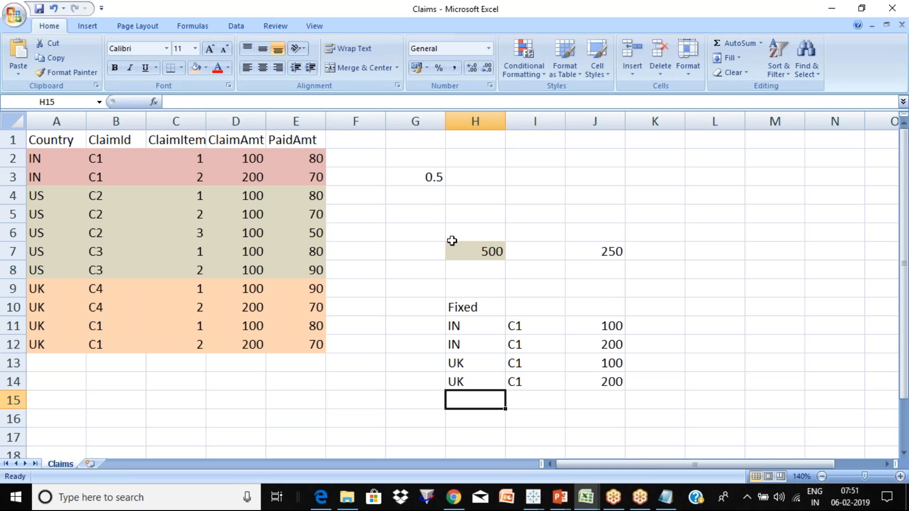
Step: Examine the C1 entries in column I and check the sum of the amounts in J11:J14
left_click(543, 119)
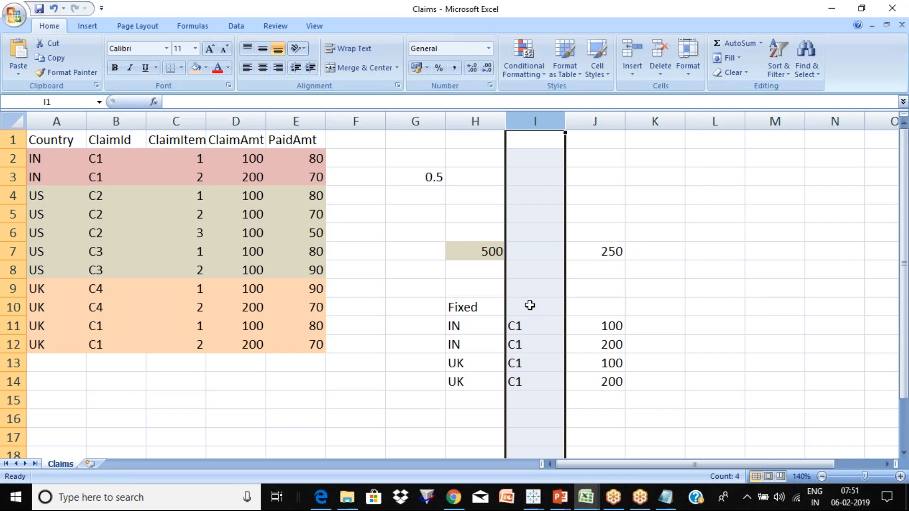
left_click(530, 306)
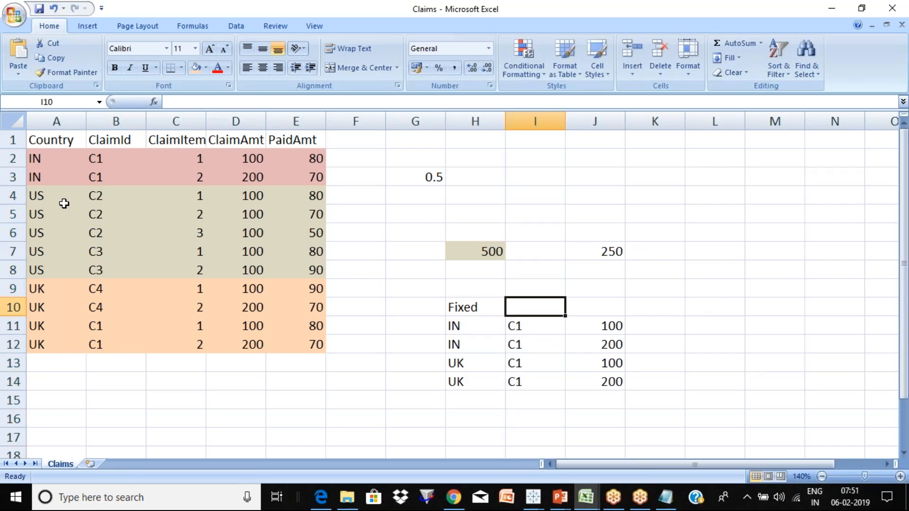
left_click(616, 330)
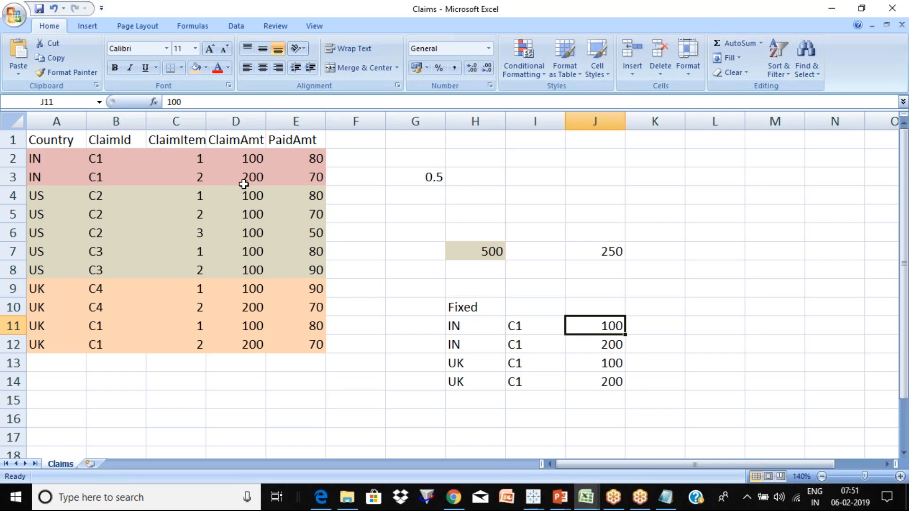
key("shift+Down")
key("shift+Down")
key("shift+Down")
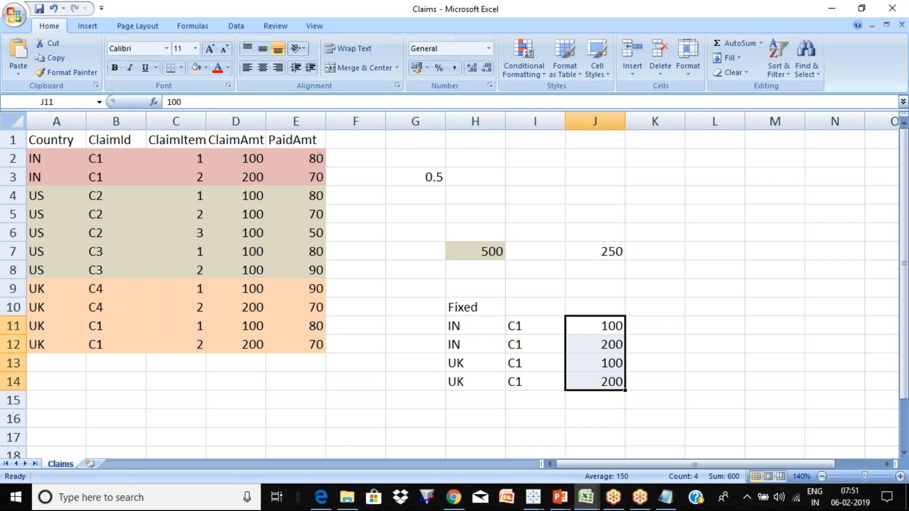
Step: Enter the C1 total 600 in cell L11
left_click(706, 331)
type("6-")
key("Escape")
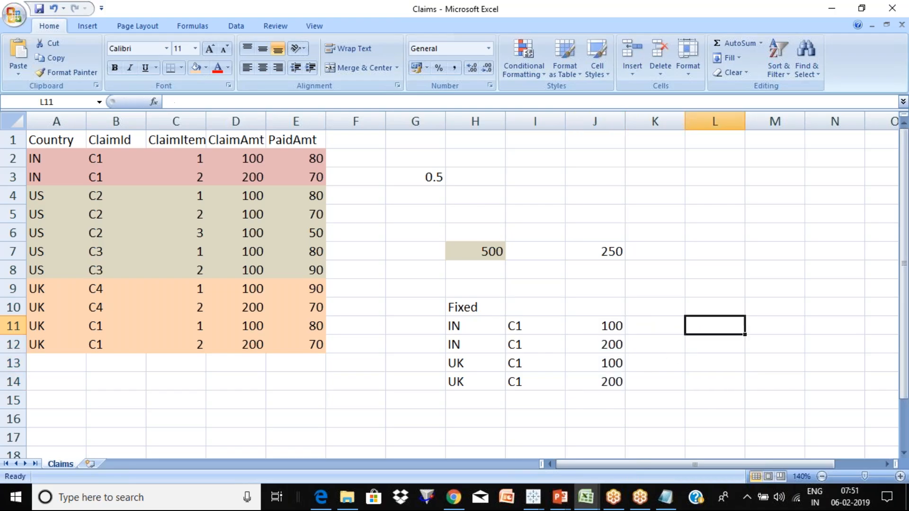
type("600")
key("Return")
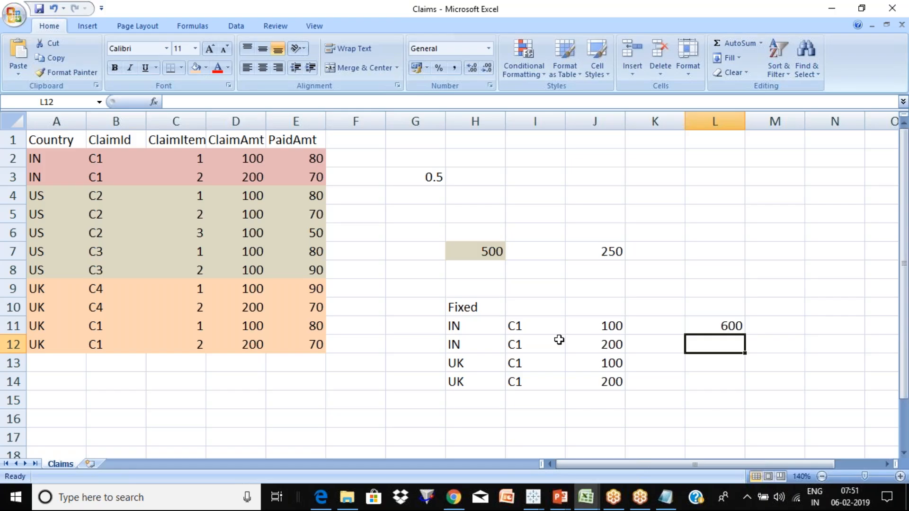
Step: Recheck the C1 cells I11 and I12, and switch to Tableau to examine the average calc_fixed values by country
left_click(530, 340)
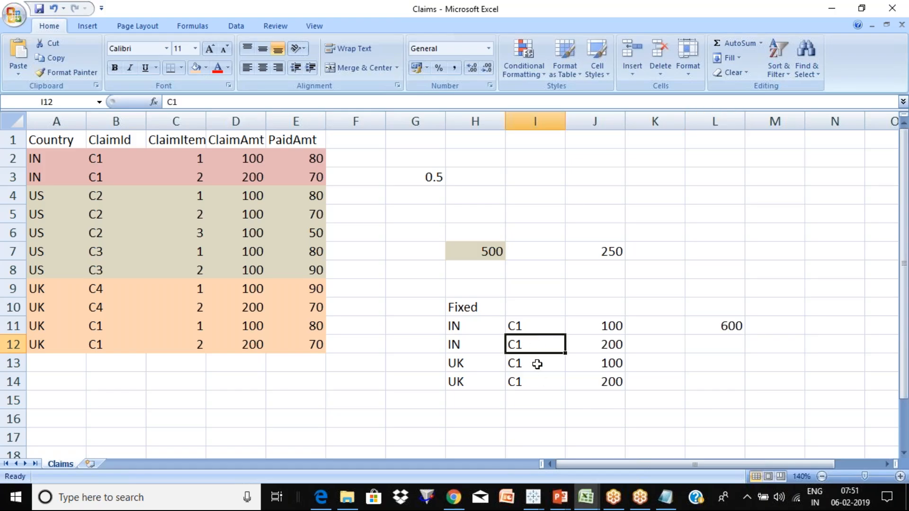
left_click(535, 328)
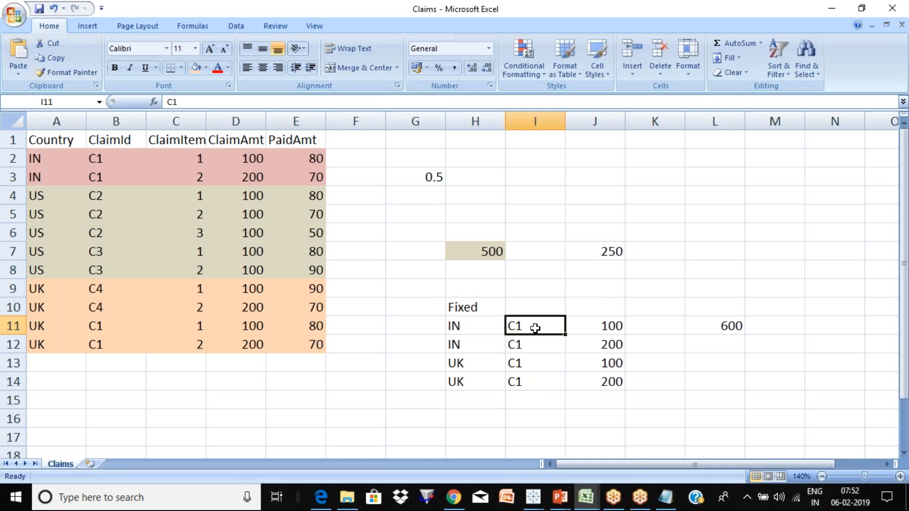
left_click(735, 344)
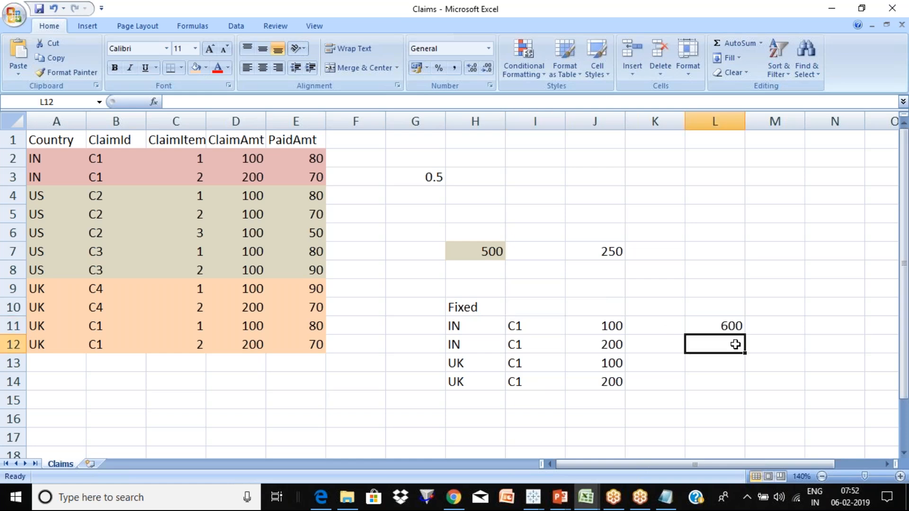
key("alt+Tab")
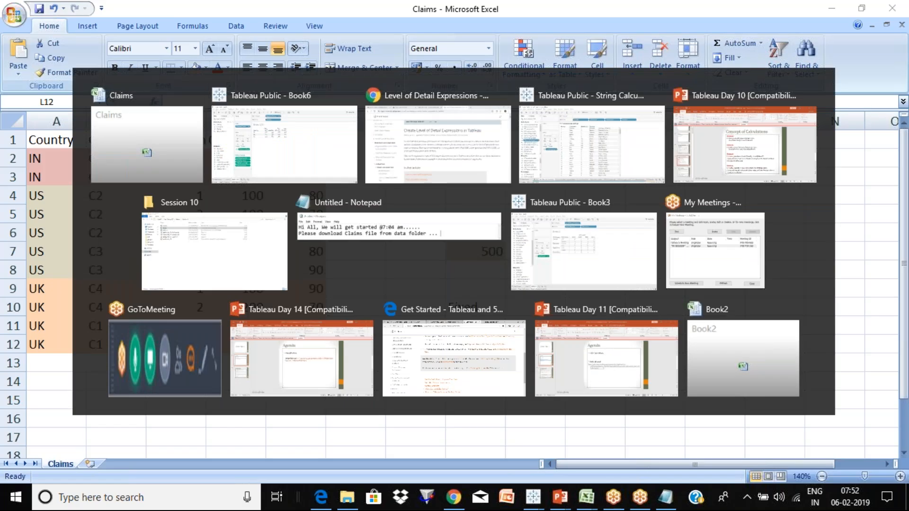
mouse_move(461, 166)
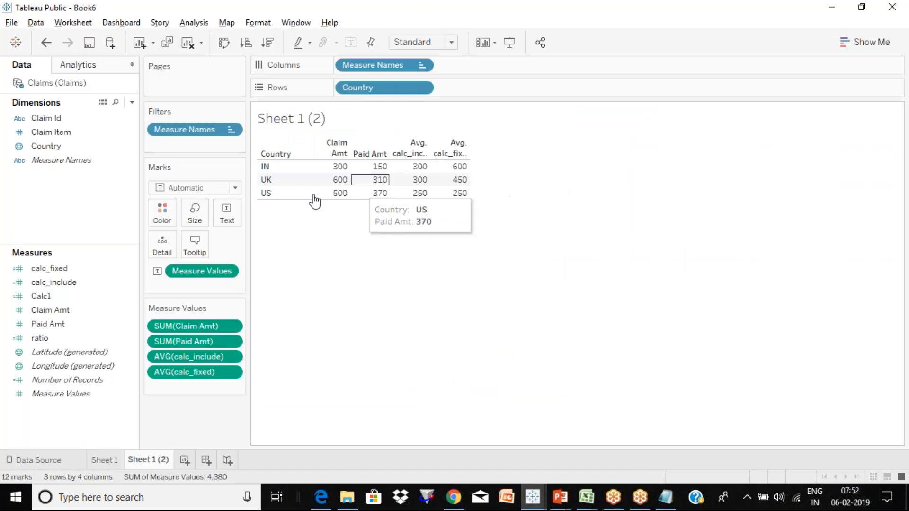
Step: Switch back to Excel and check the sum of the UK rows' ClaimAmt cells, D9:D12
key("alt+Tab")
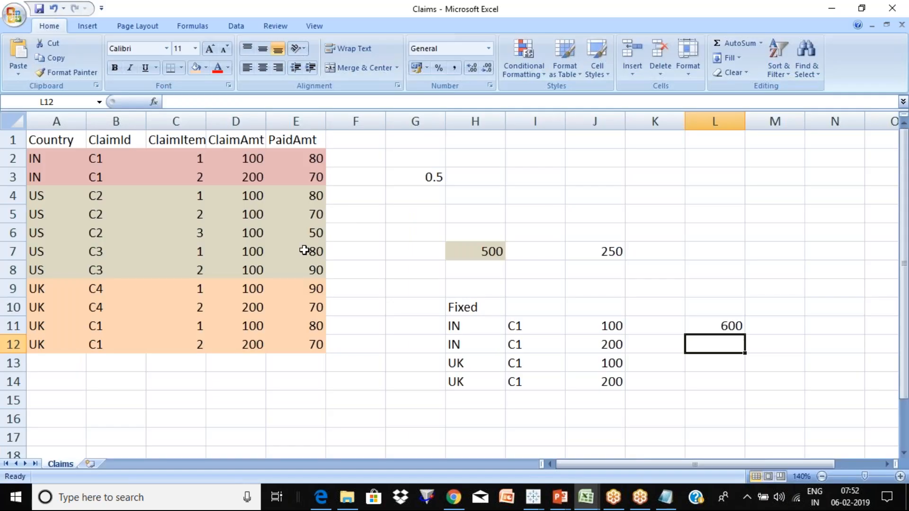
left_click(115, 290)
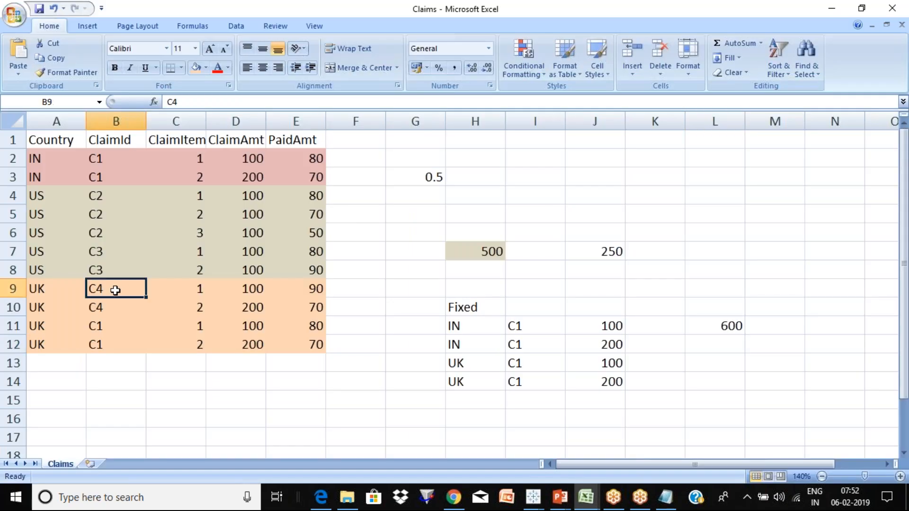
left_click(245, 290)
key("shift+Down")
key("shift+Down")
key("shift+Down")
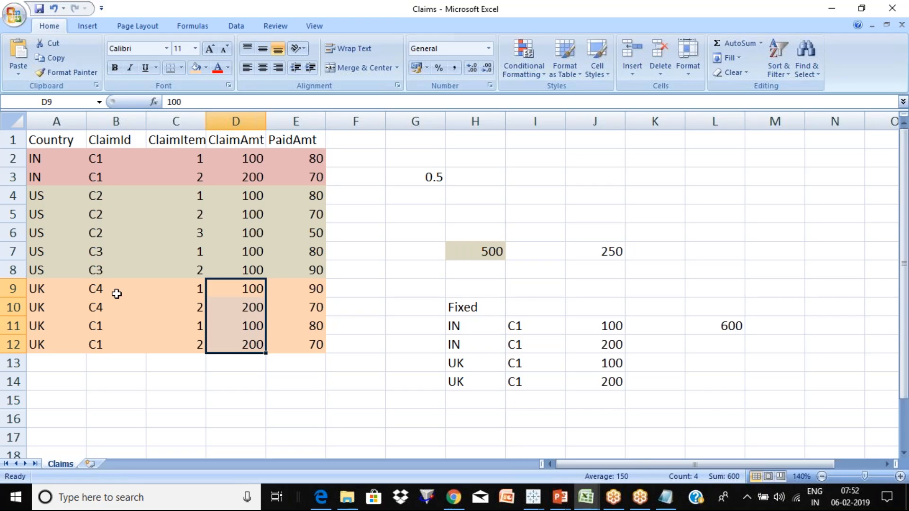
Step: Switch to Tableau and examine the UK row's average calc_fixed value
key("alt+Tab")
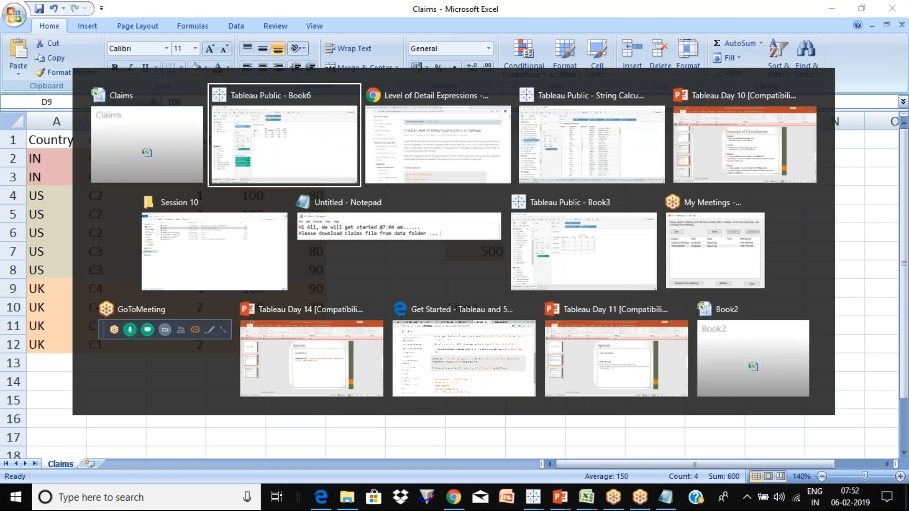
key("alt+Tab")
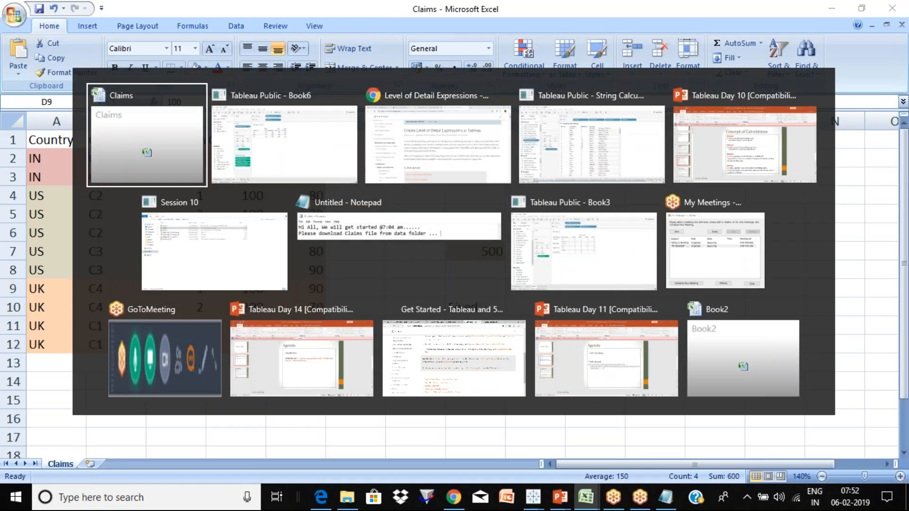
key("alt+Tab")
mouse_move(461, 185)
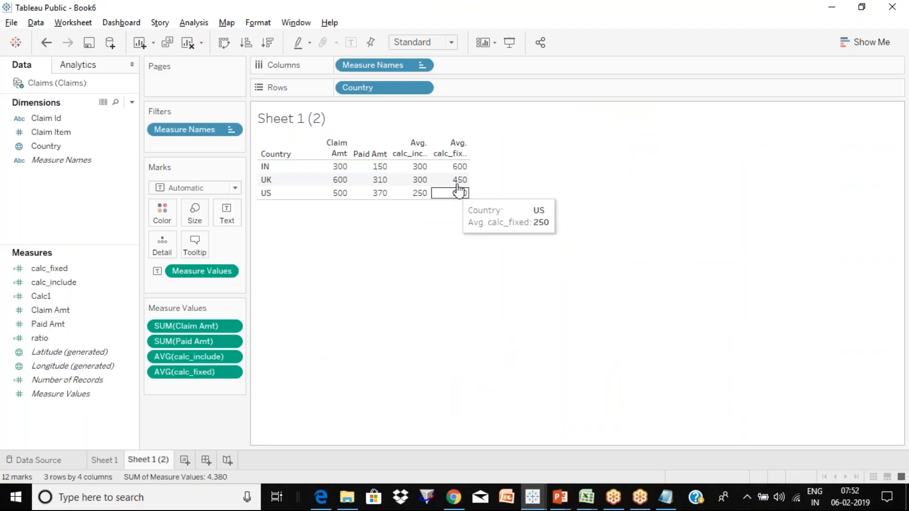
Step: Switch back to Excel and check the sum of ClaimAmt cells D2:D3 together with the UK cells D9:D12
key("alt+Tab")
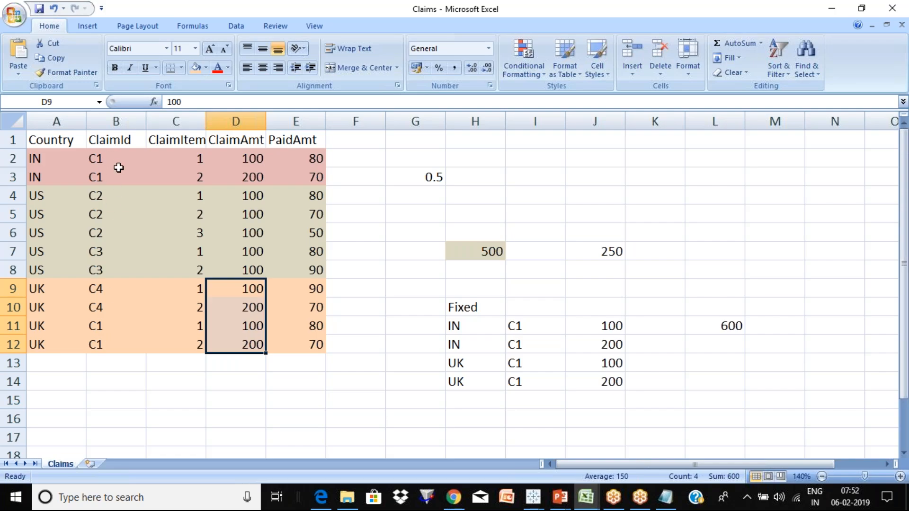
left_click(246, 159, "ctrl")
left_click(247, 178, "ctrl")
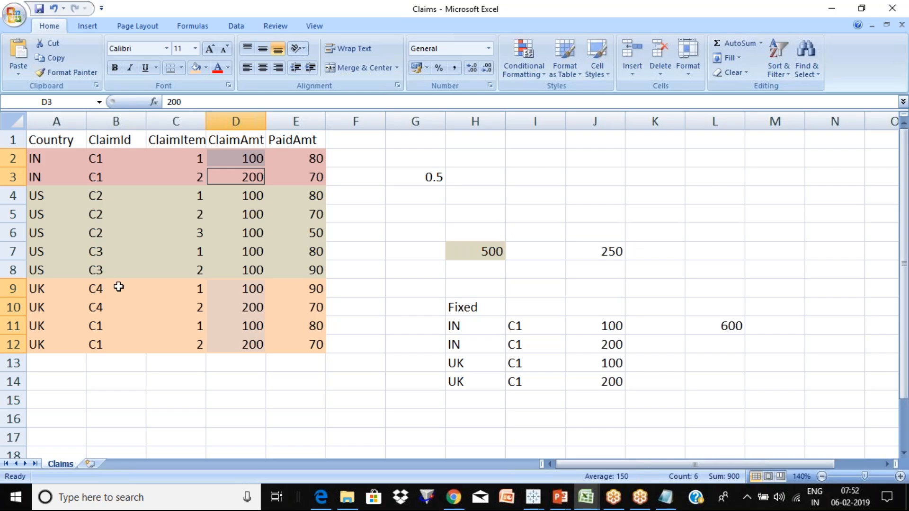
Step: Review the averages in the Tableau table, and return to Excel to examine the whole ClaimId column
key("alt+Tab")
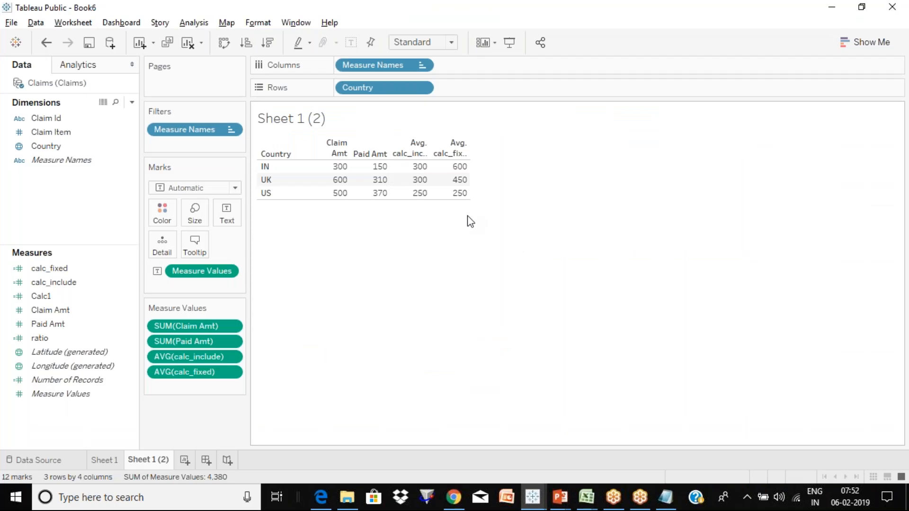
key("alt+Tab")
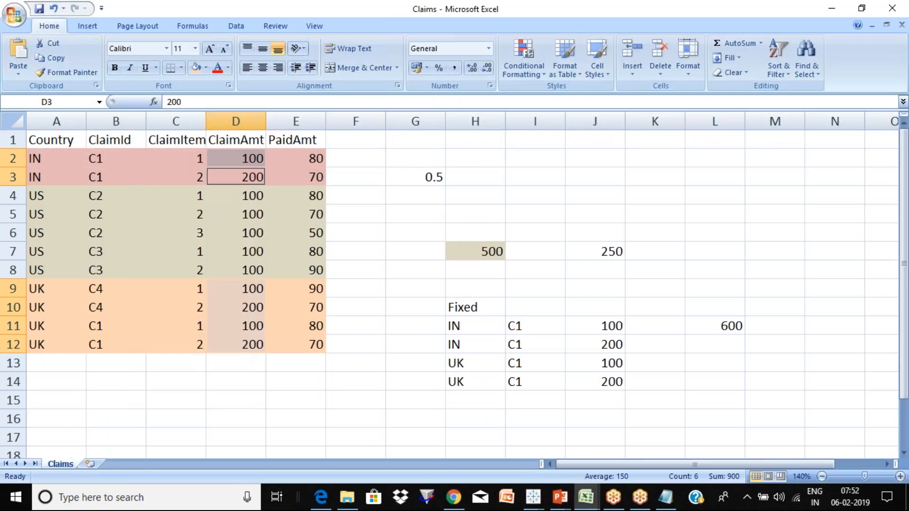
left_click(475, 214)
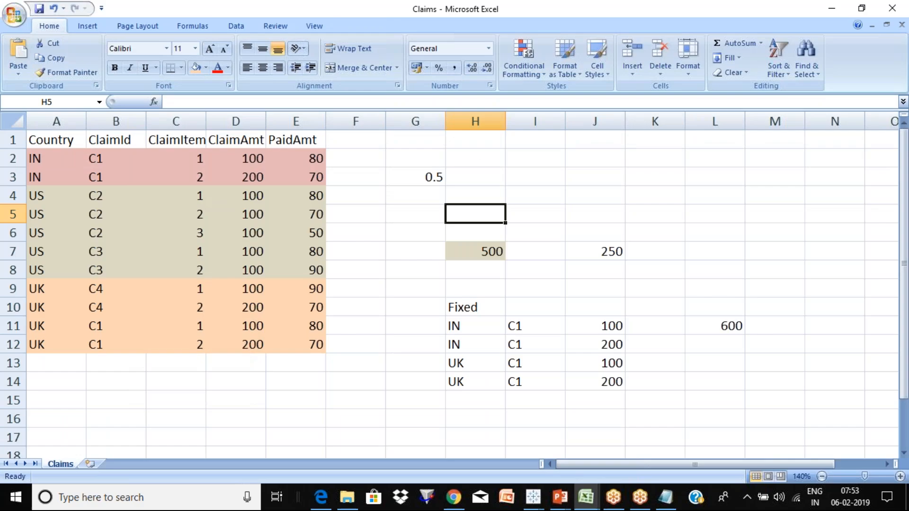
left_click(118, 121)
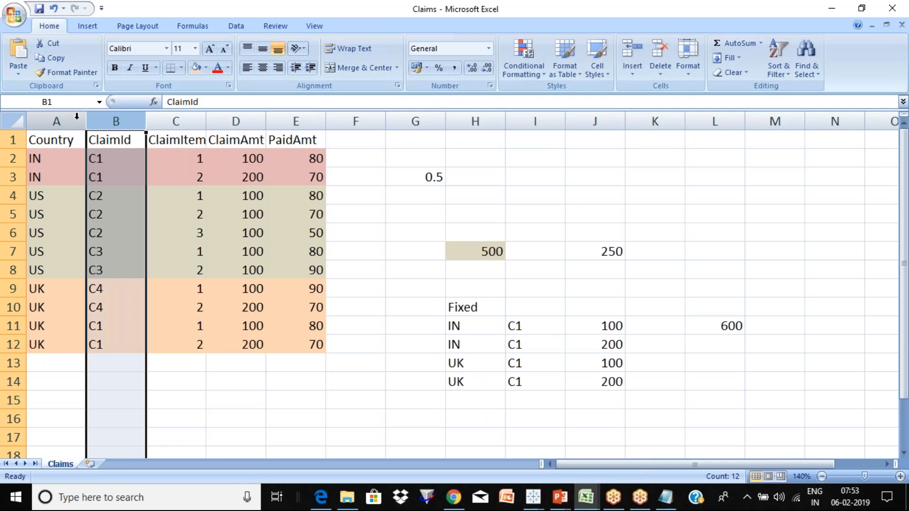
Step: Switch to Tableau to check the per-country averages, and return to Excel to compare the entire Country and ClaimId columns
key("alt+Tab")
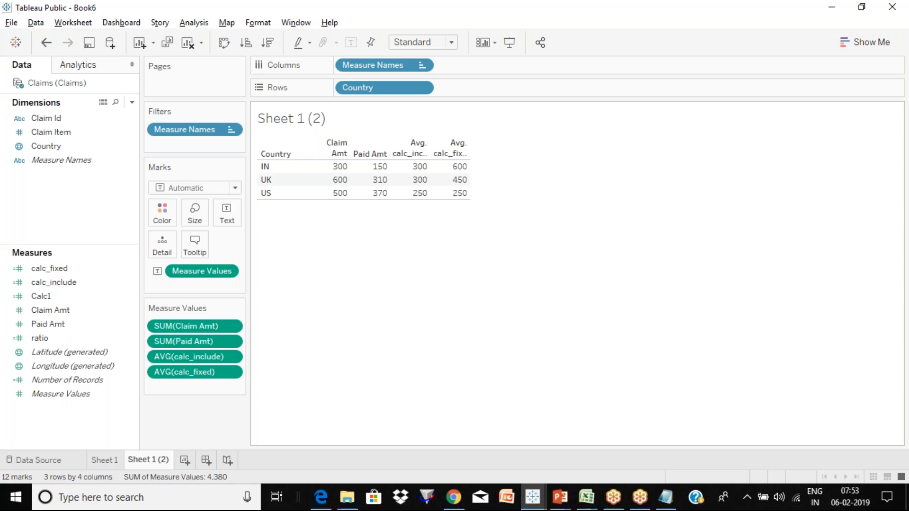
key("alt+Tab")
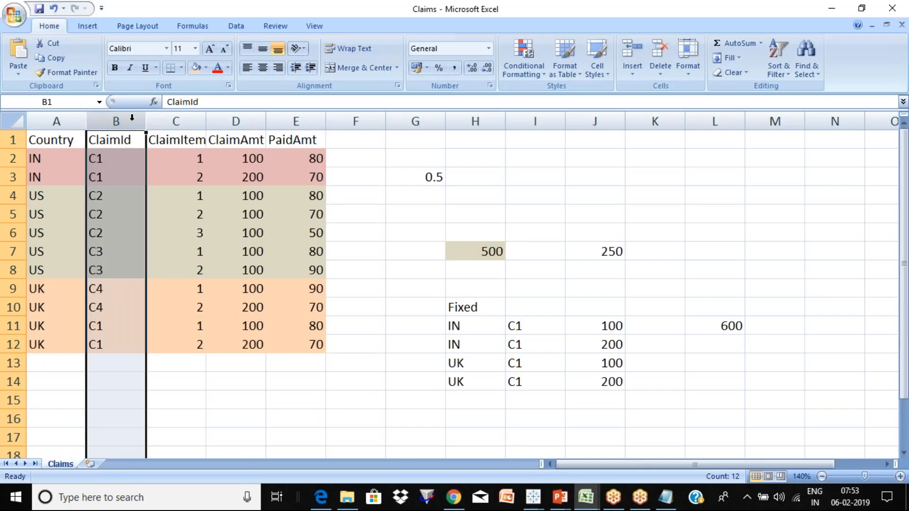
left_click(56, 122)
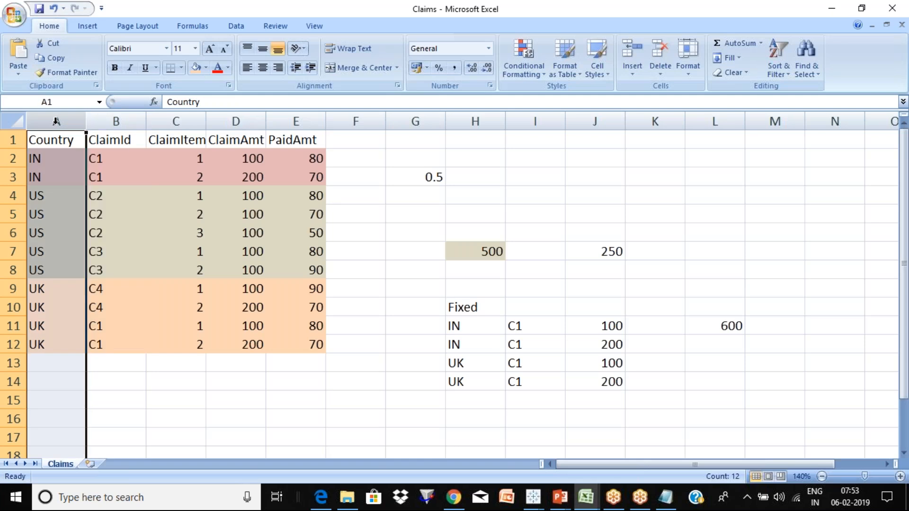
left_click(114, 119)
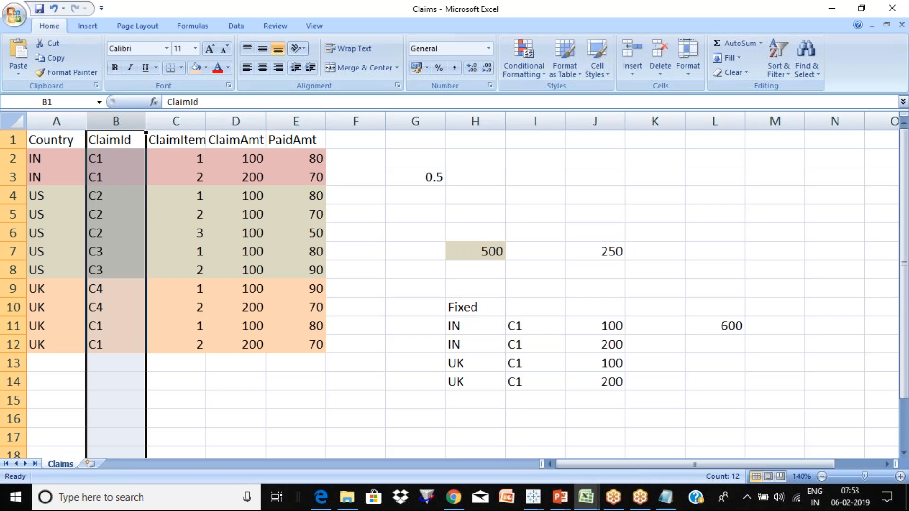
Step: Examine the Country cells of the IN rows, A2:A3, together with the ClaimId in B2
left_click(47, 152)
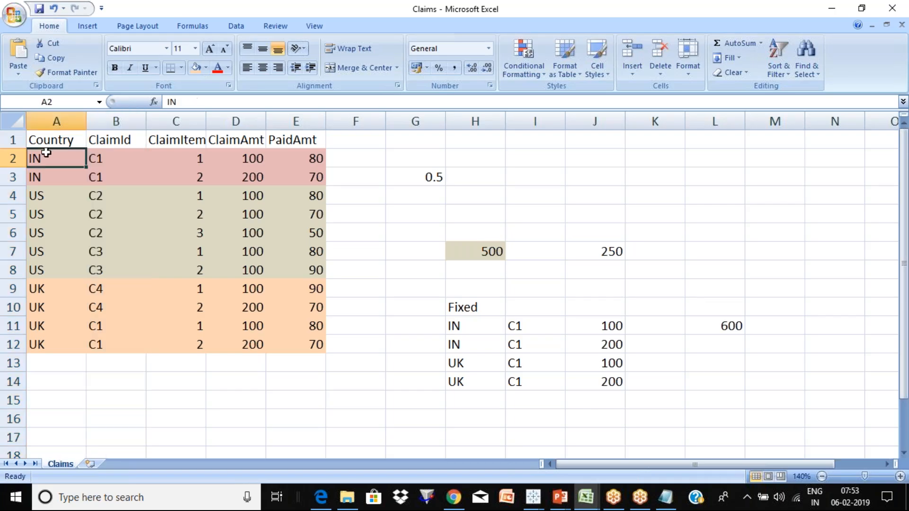
left_click(104, 159)
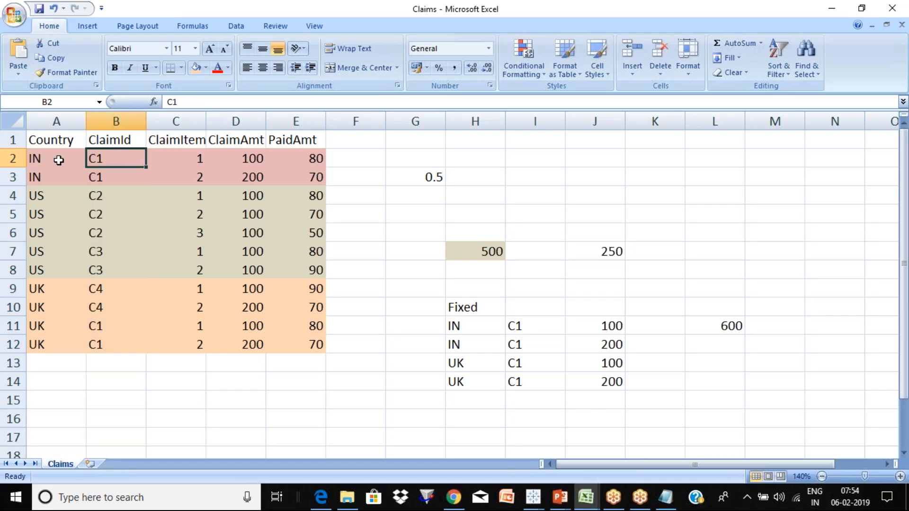
left_click(51, 160)
left_click(49, 177)
left_click(51, 161)
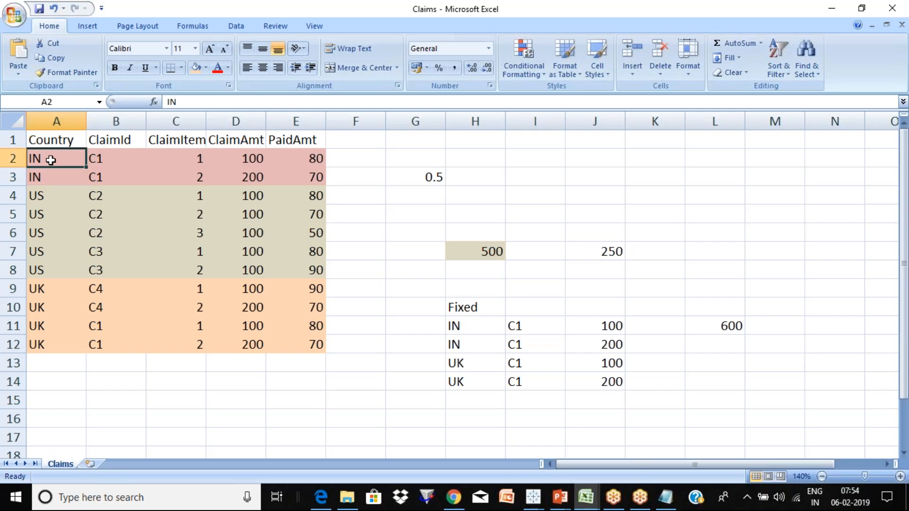
left_click(50, 177)
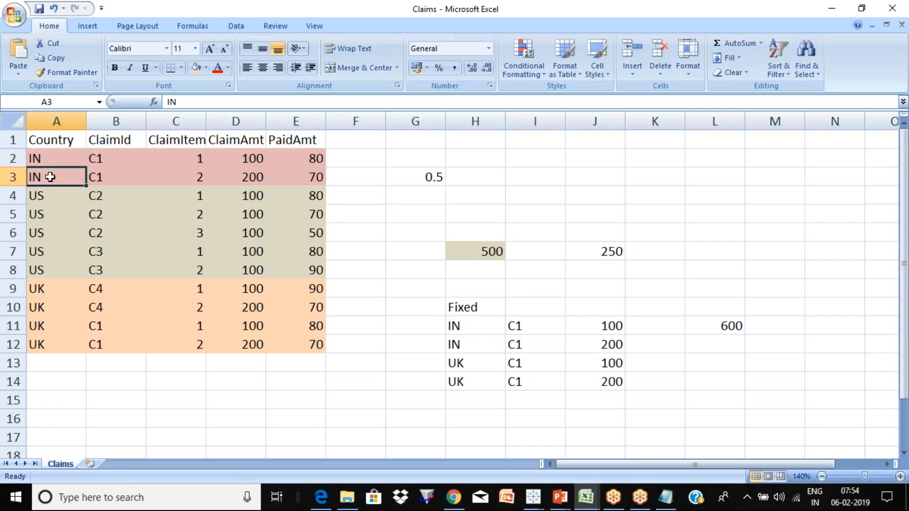
Step: Replace the ClaimId values of the two IN rows with CC in B2 and DC in B3
left_click(127, 155)
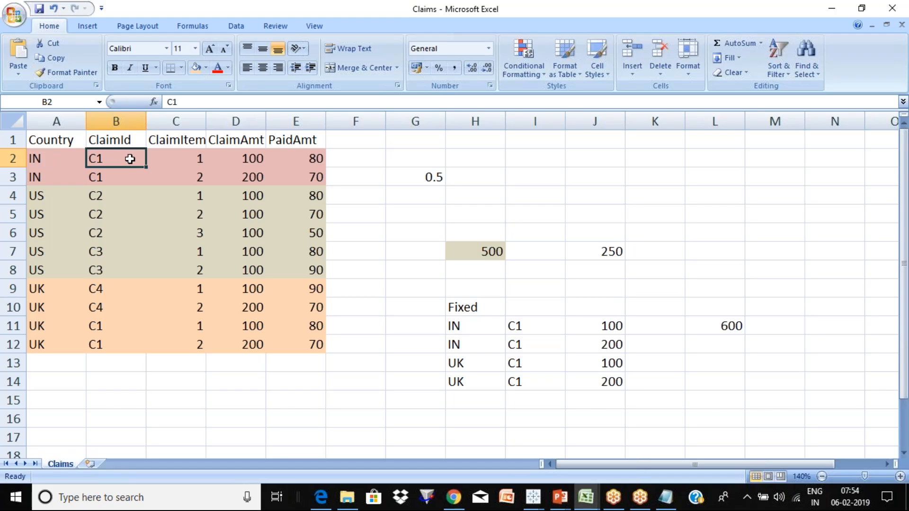
double_click(131, 159)
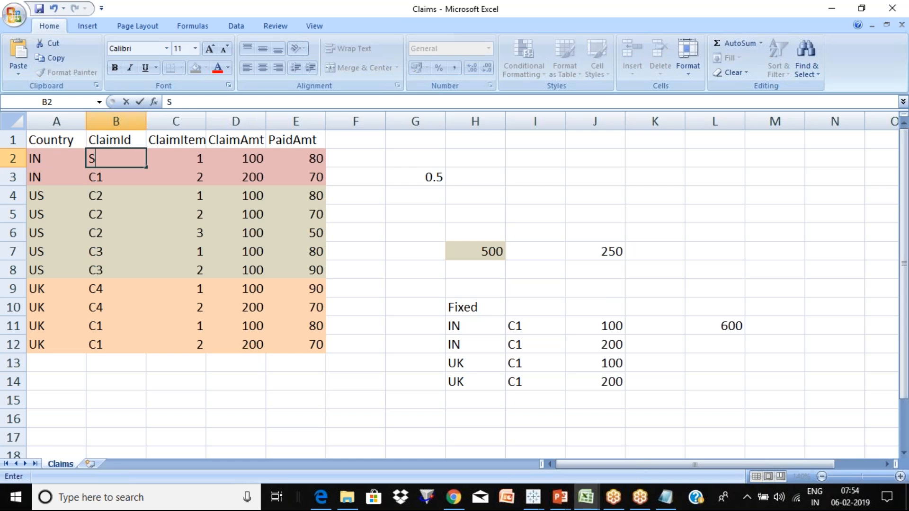
key("Escape")
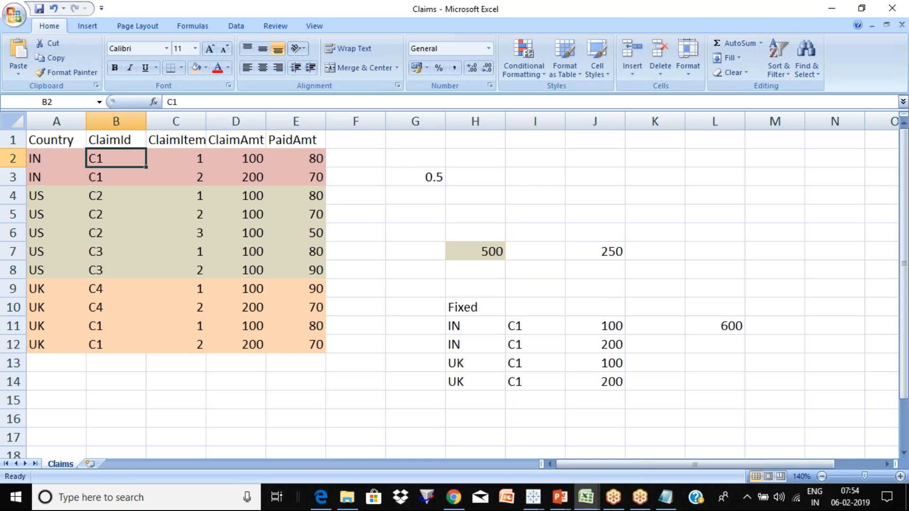
type("CC")
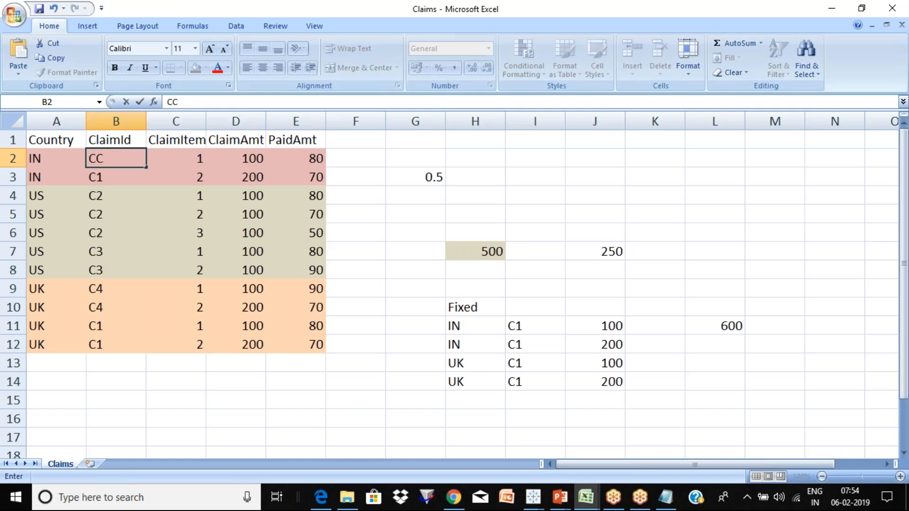
key("Return")
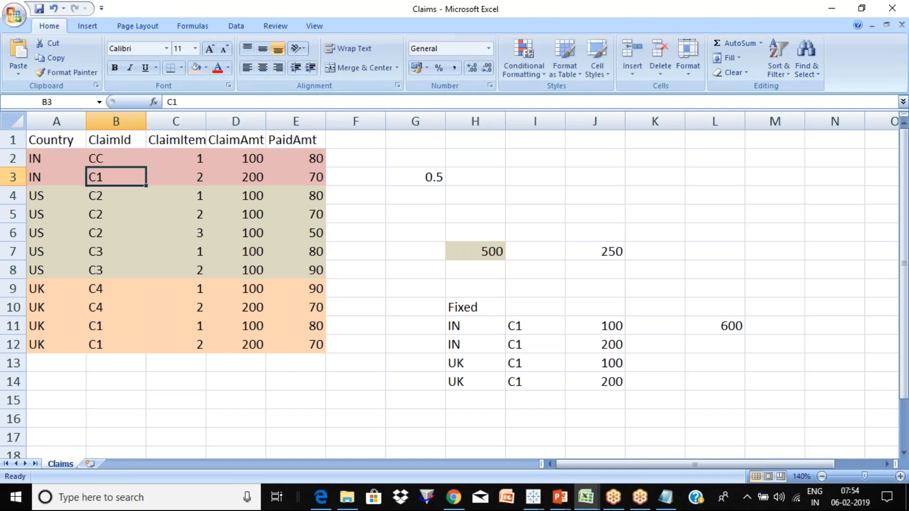
type("DC")
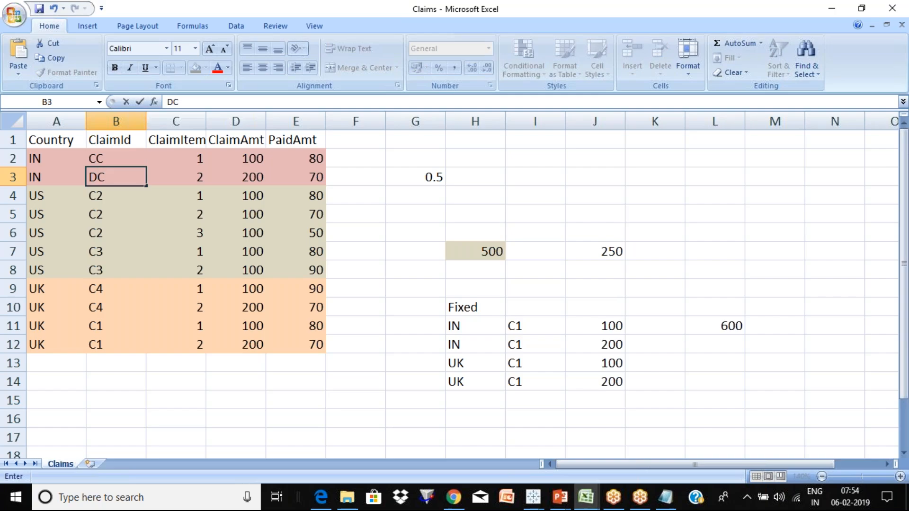
key("Down")
Step: Change the UK rows' ClaimId values to CC in B9 and B10 and DC in B11
key("Down")
key("Down")
key("Down")
key("Down")
key("Down")
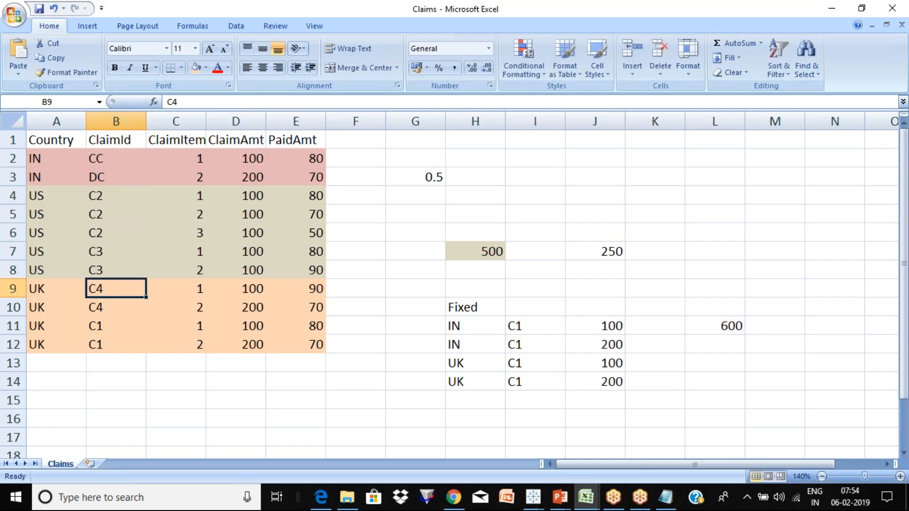
type("CC")
key("Return")
type("CC")
key("Return")
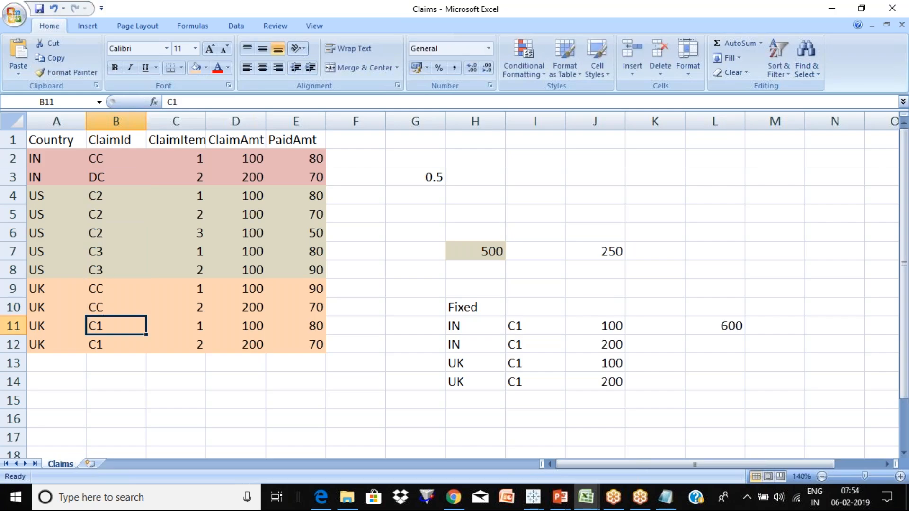
type("DC")
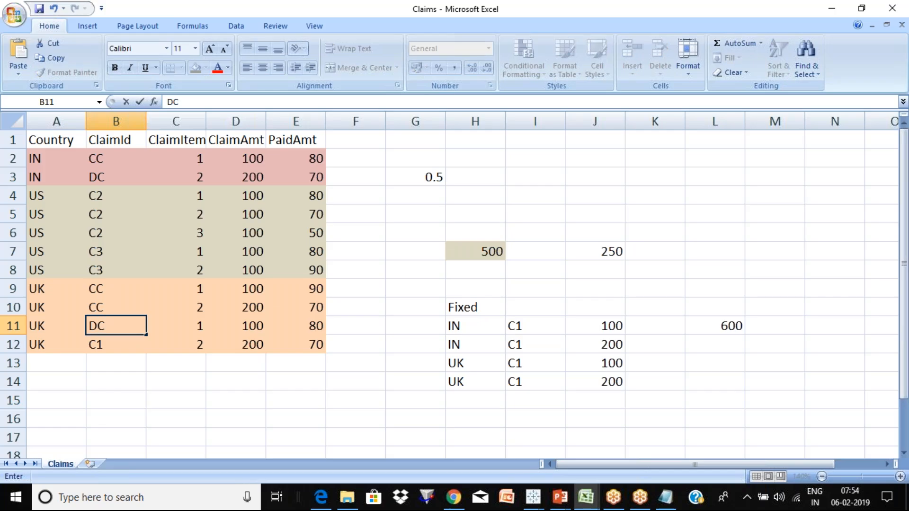
key("Return")
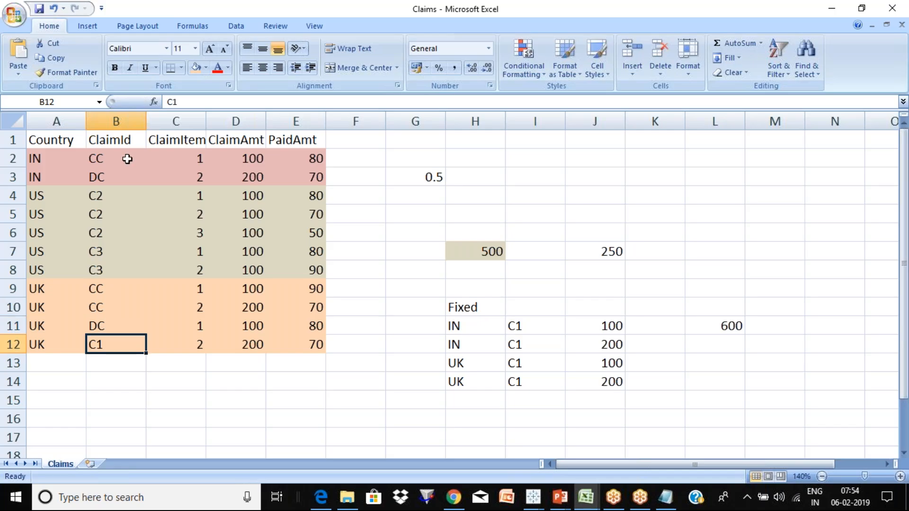
Step: Examine the first IN row's Country and ClaimId cells, and highlight the whole ClaimId column
left_click(112, 158)
left_click(52, 160)
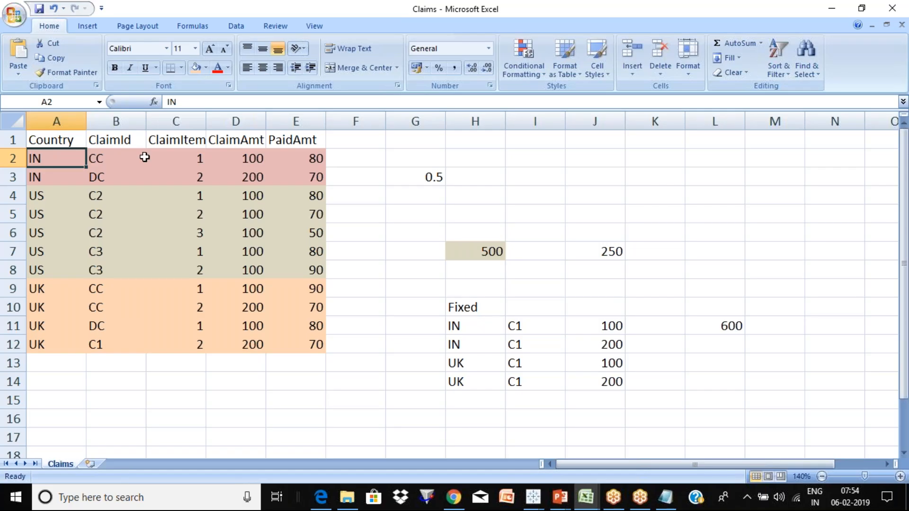
left_click(105, 160)
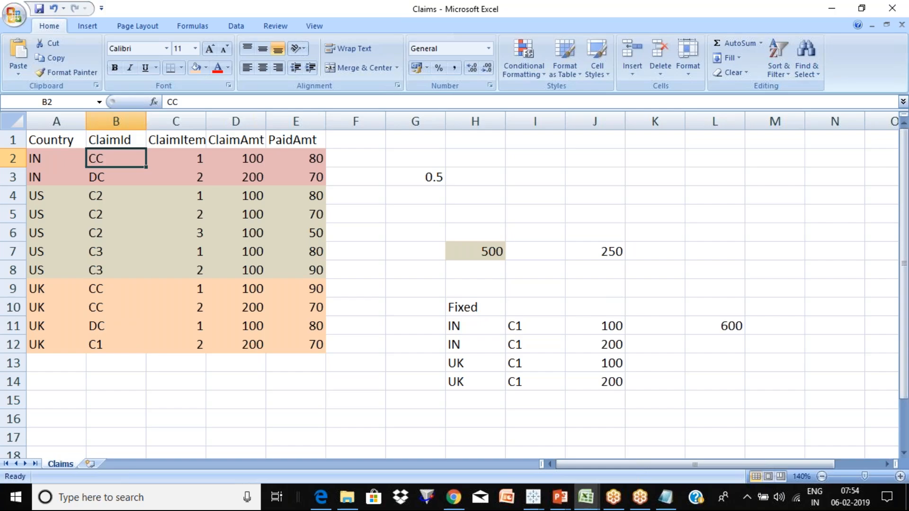
left_click(251, 217)
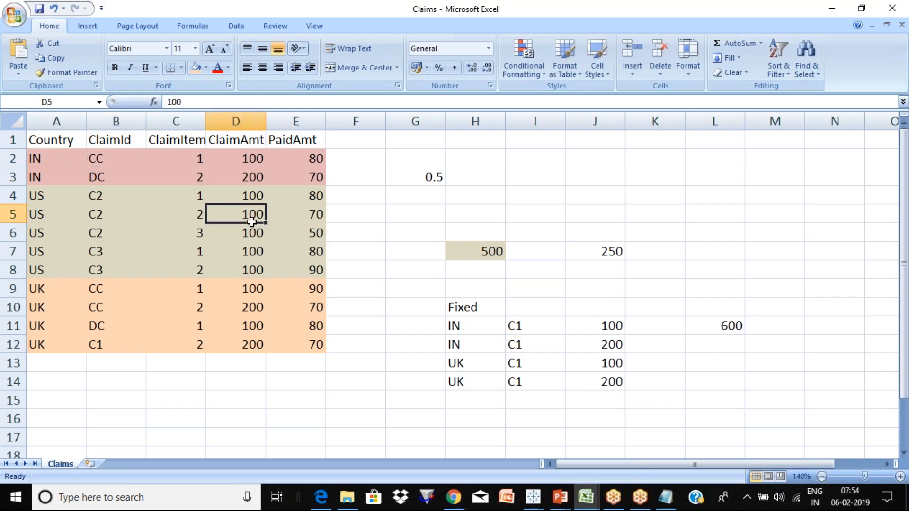
left_click(129, 141)
key("ctrl+space")
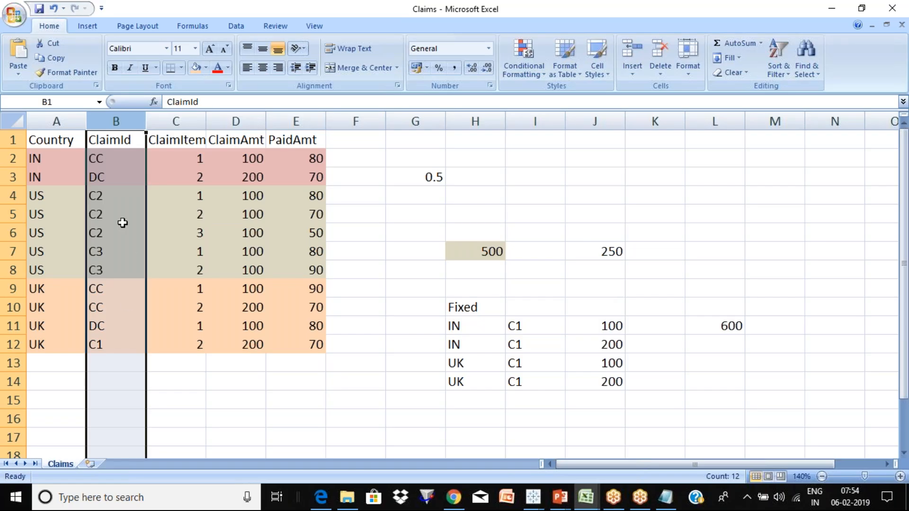
Step: Review the UK claim in B9, the data range A1:E11, and the full ClaimId and Country columns
left_click(99, 291)
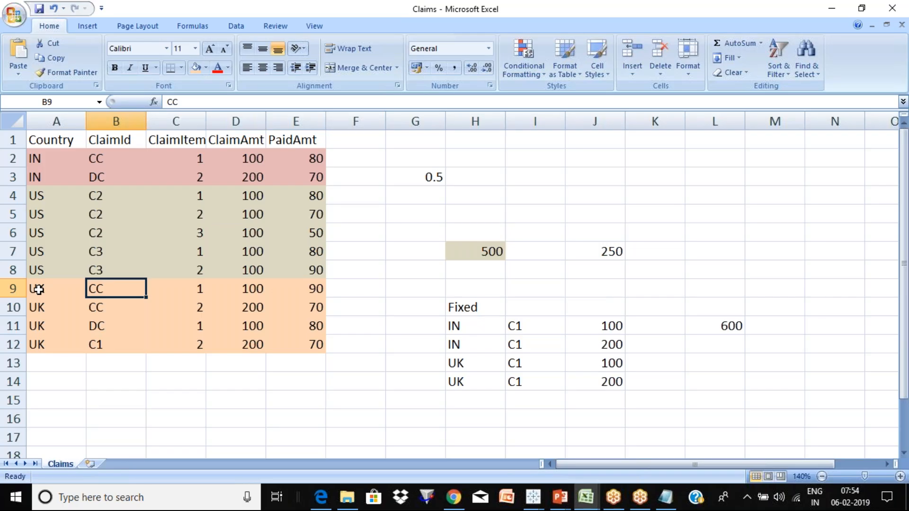
left_click(128, 119)
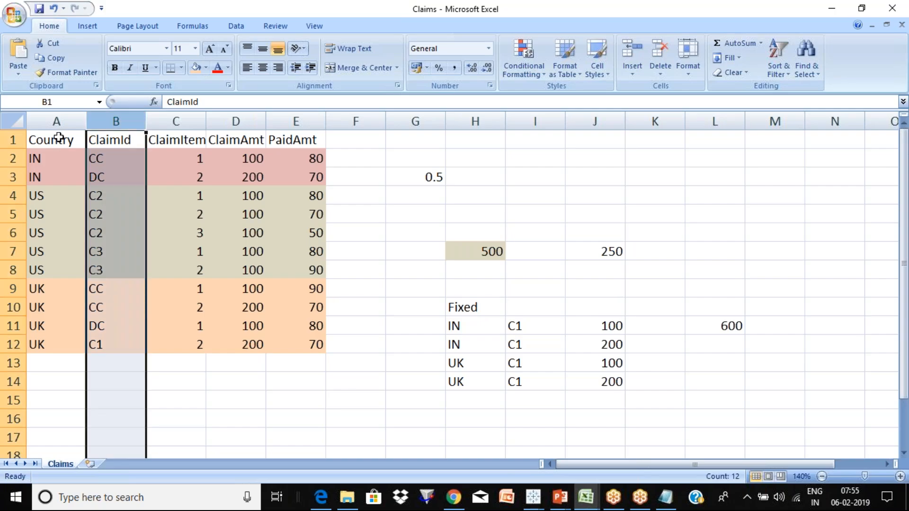
left_click_drag(59, 138, 307, 326)
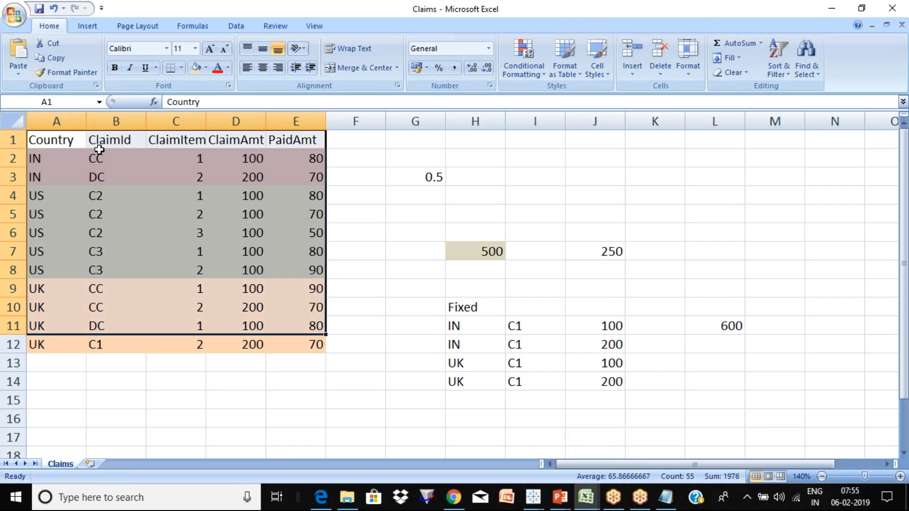
left_click(103, 160)
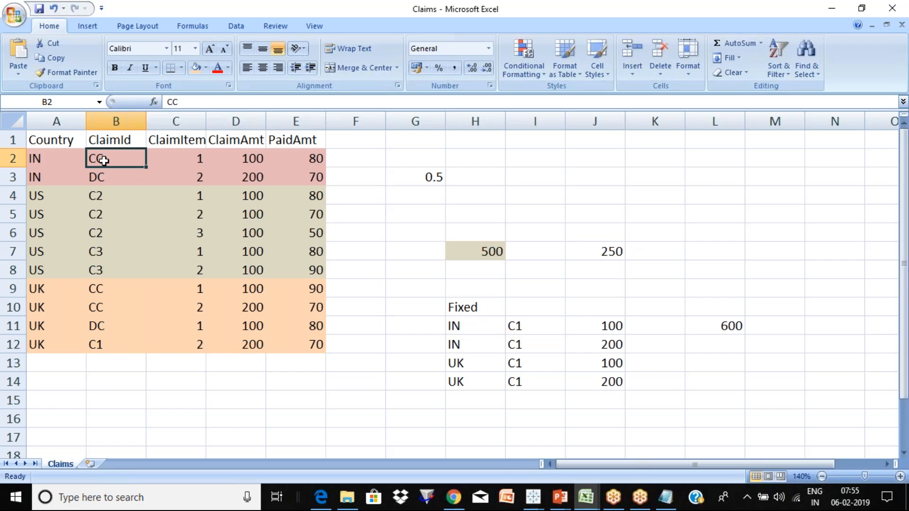
left_click(121, 120)
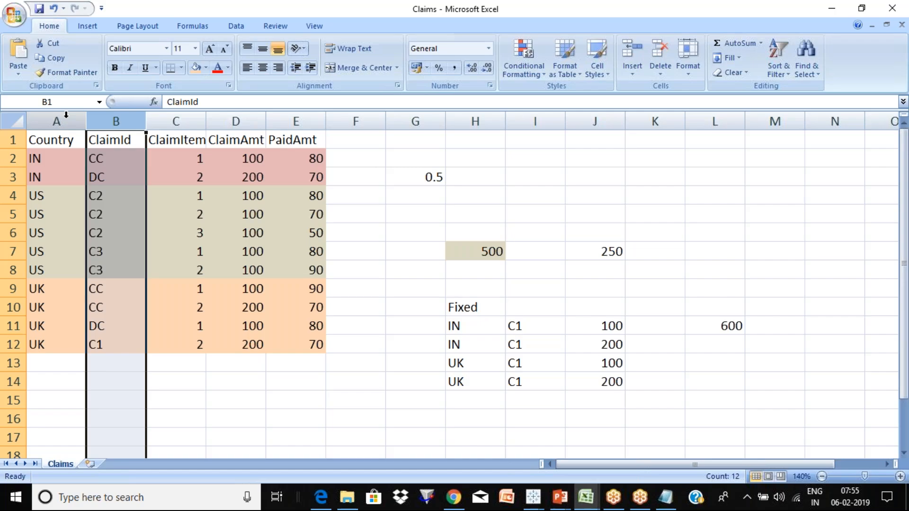
left_click(66, 116)
Step: Examine the complete IN rows 2 and 3 against the ClaimId column
key("alt+Tab")
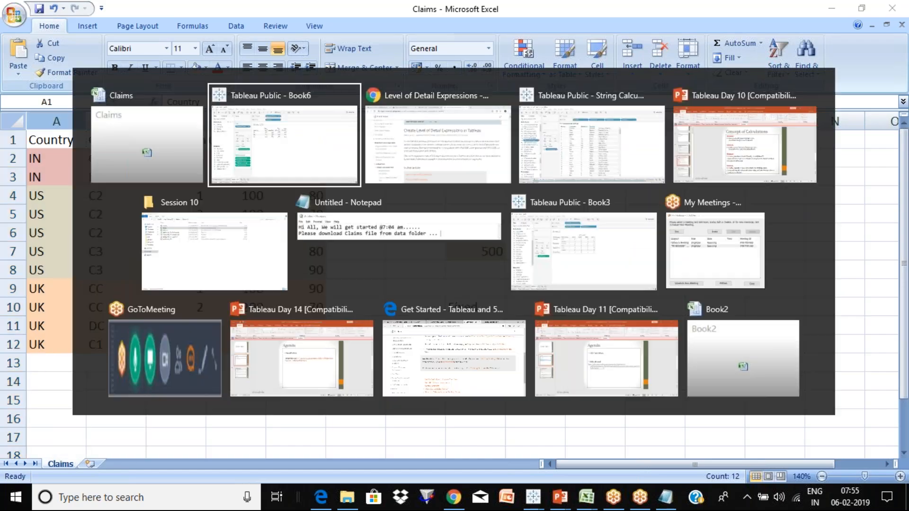
key("alt+Tab")
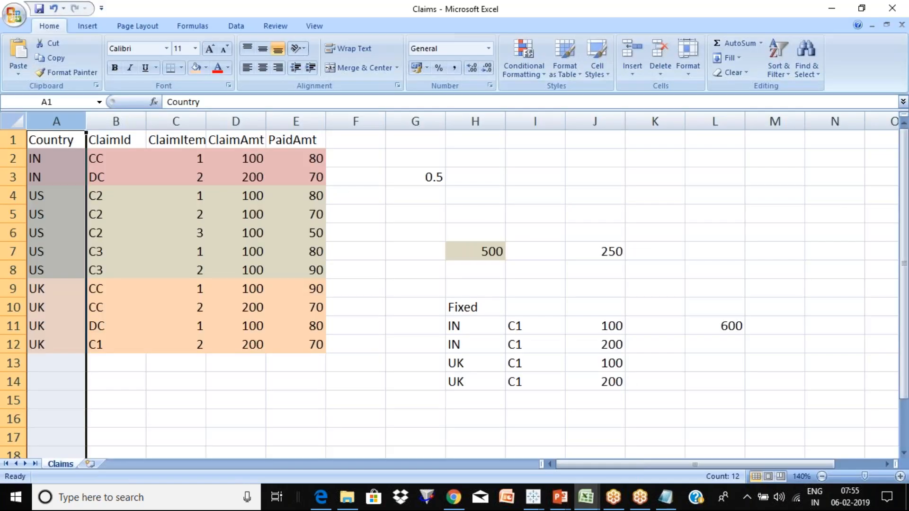
left_click(64, 158)
key("shift+space")
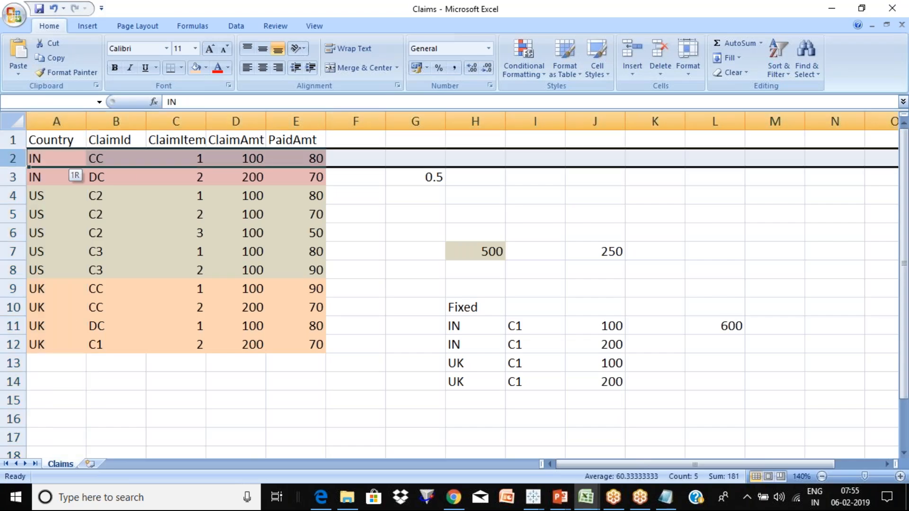
key("shift+Down")
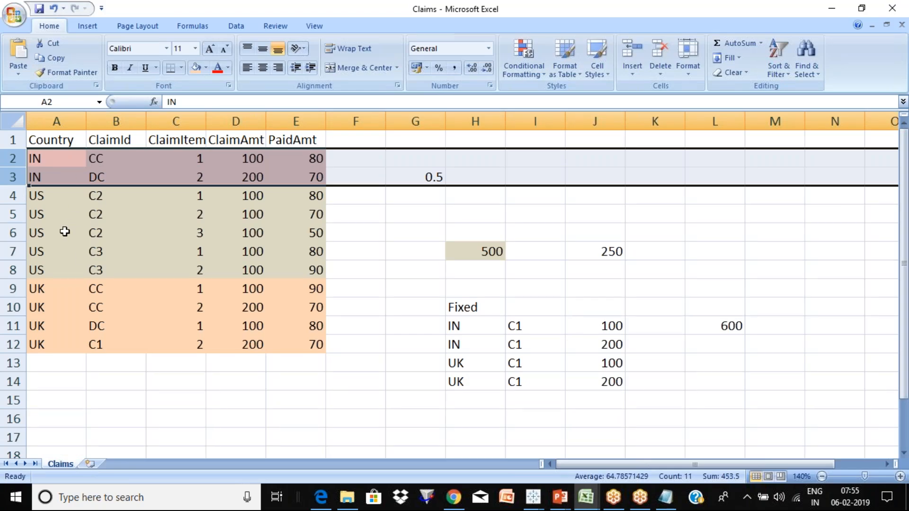
left_click(130, 118)
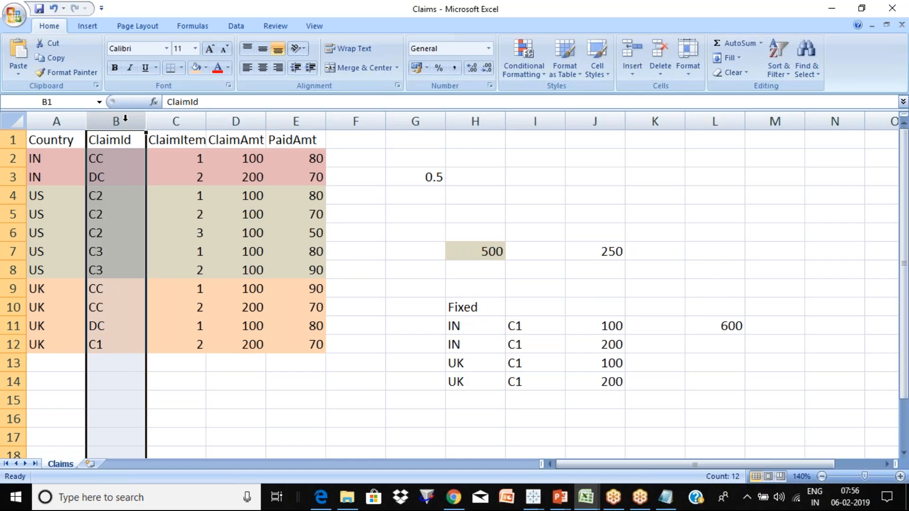
Step: Switch to Tableau and open the calc_include calculation for editing to examine its INCLUDE formula
key("alt+Tab")
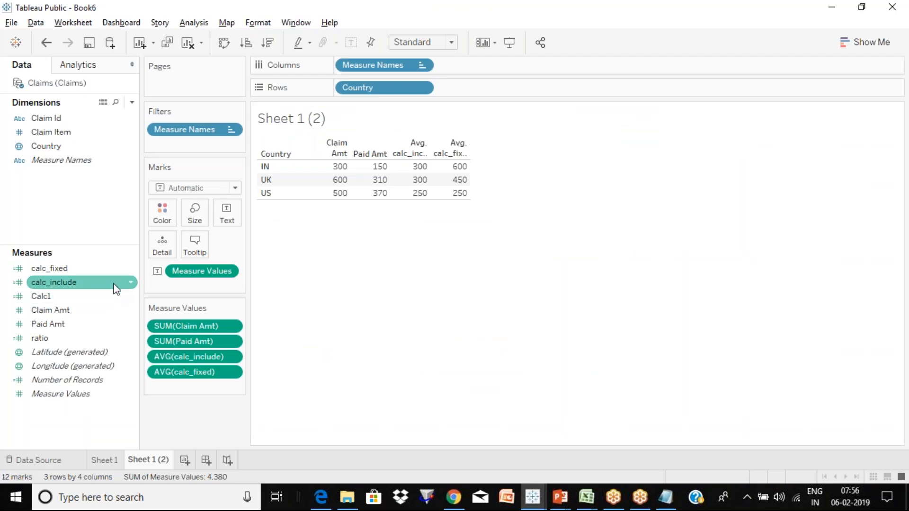
left_click(133, 287)
left_click(132, 285)
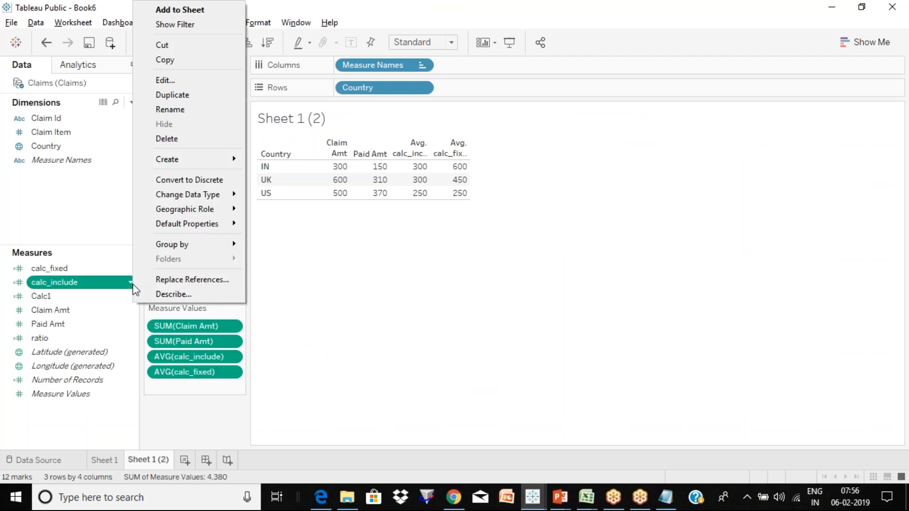
left_click(189, 80)
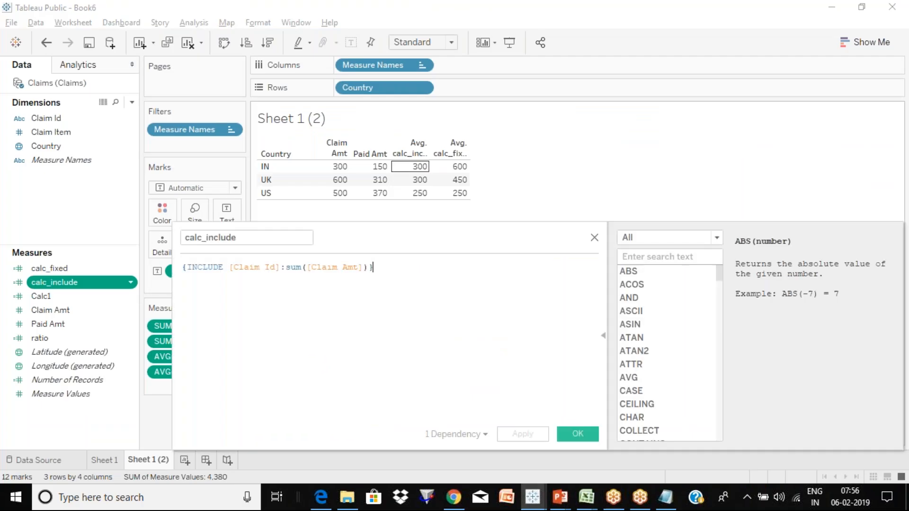
left_click_drag(462, 235, 567, 211)
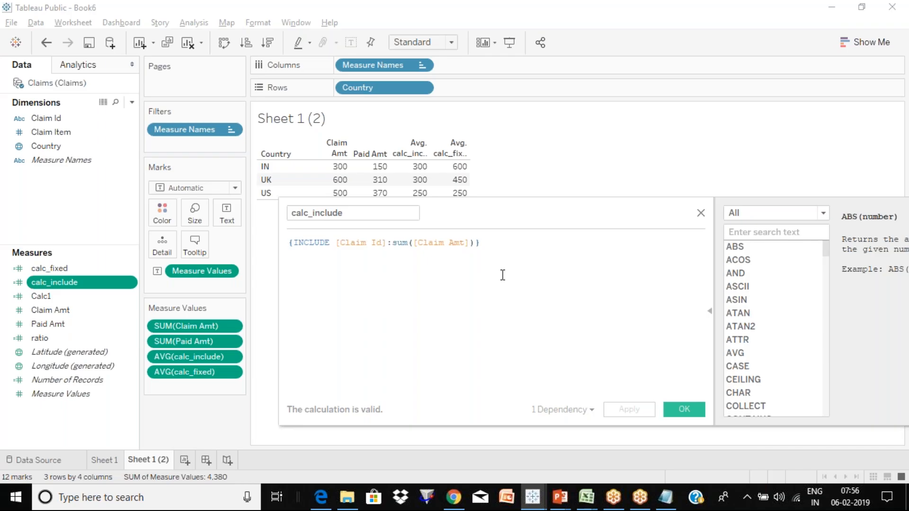
key("Return")
key("Return")
type("{}")
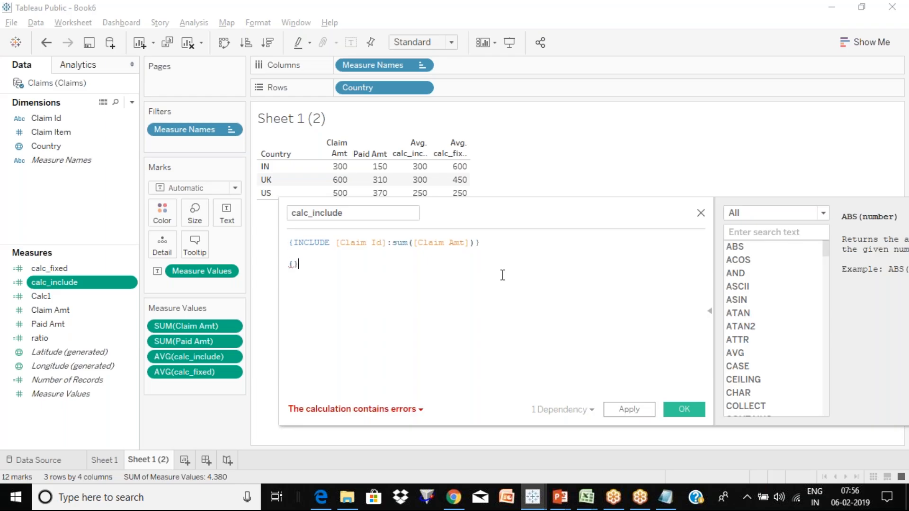
key("Left")
key("Right")
key("BackSpace")
key("BackSpace")
key("BackSpace")
key("BackSpace")
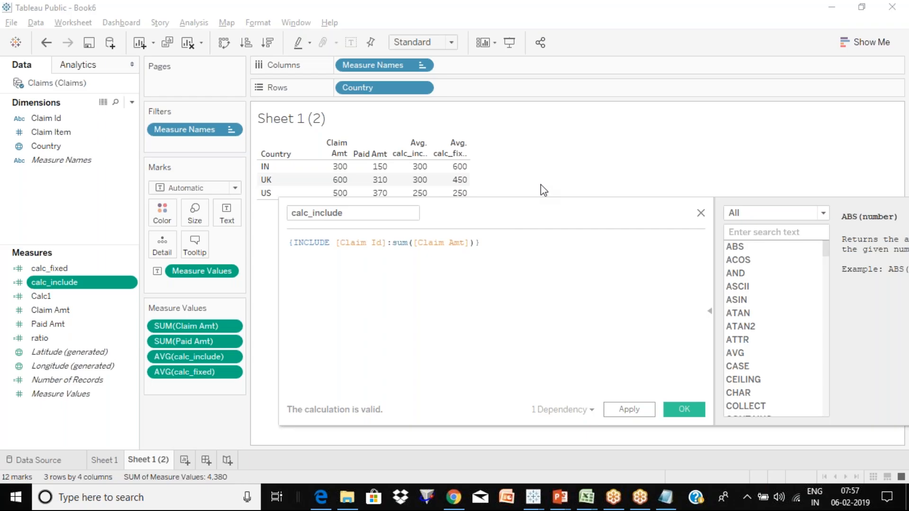
Step: Examine the calc_include formula and close its calculation editor without changing it
left_click(333, 244)
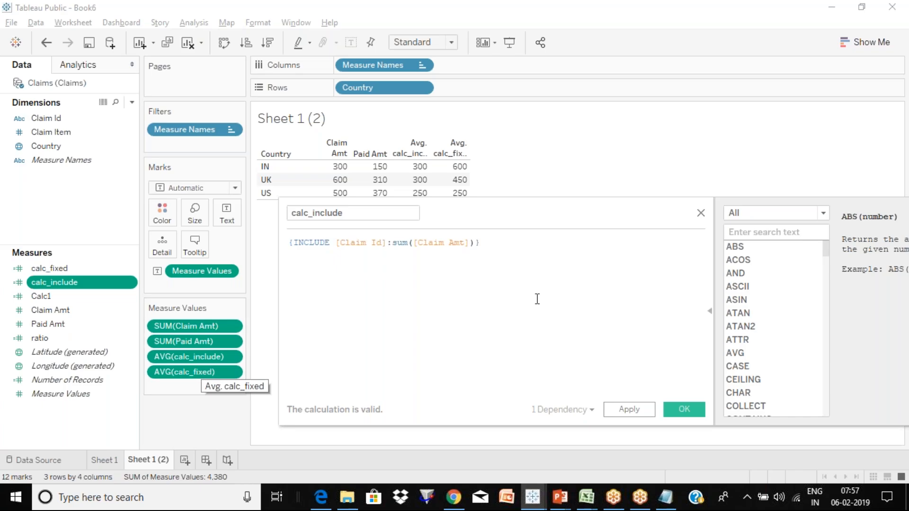
left_click(572, 293)
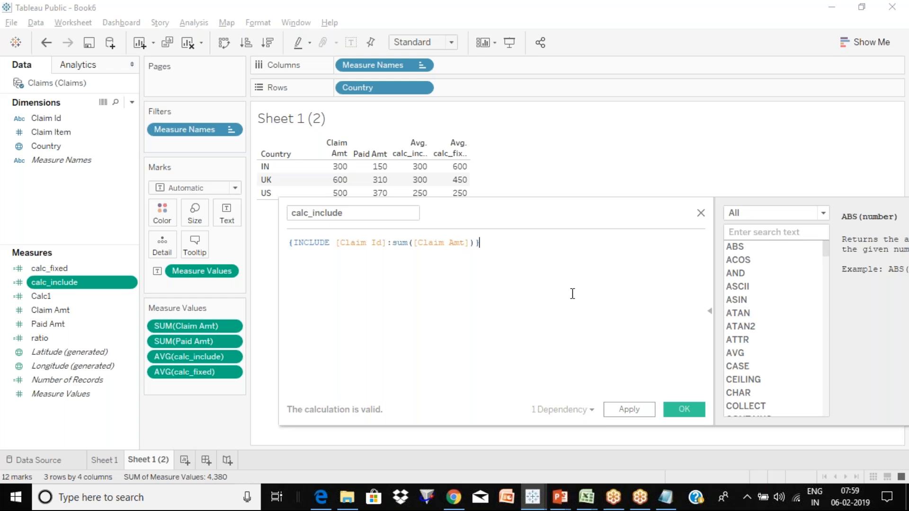
left_click(701, 213)
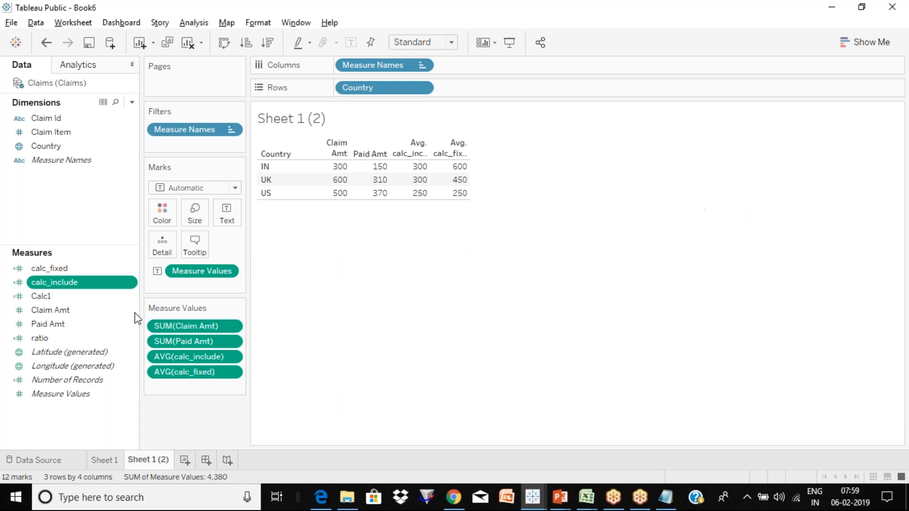
Step: Duplicate the calc_fixed measure and replace the fixed keyword with EXCLUDE in the copy's formula
right_click(127, 267)
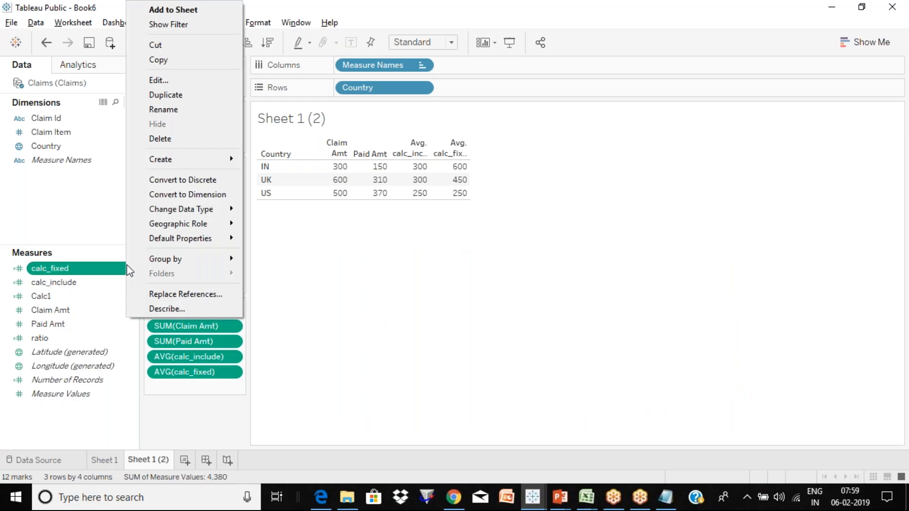
left_click(180, 95)
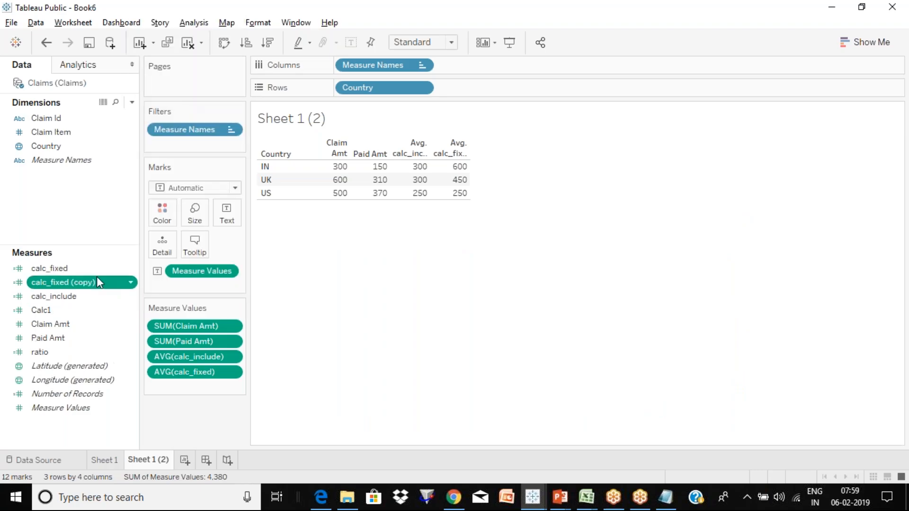
left_click(131, 283)
left_click(186, 81)
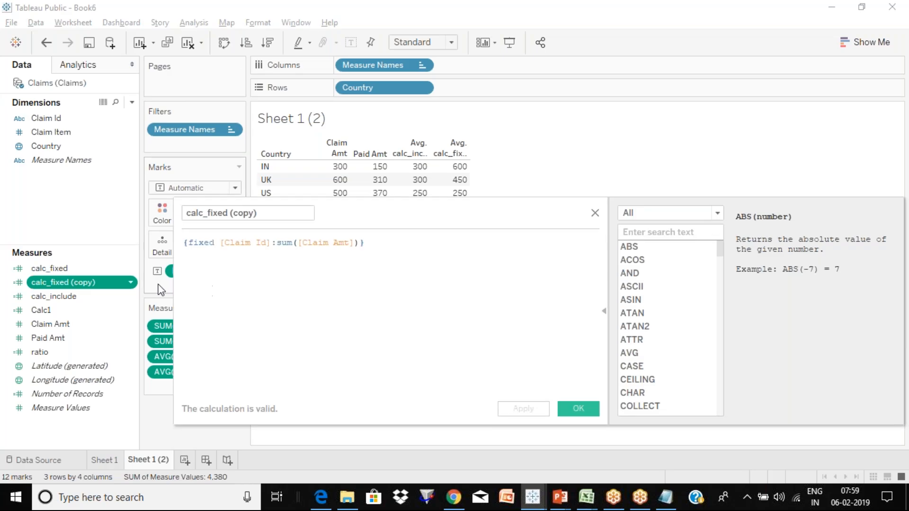
left_click(218, 243)
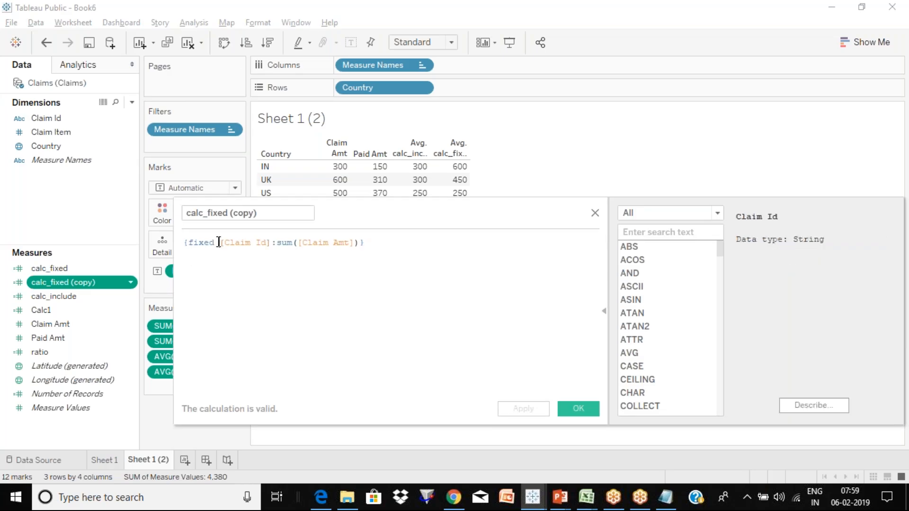
key("BackSpace")
key("BackSpace")
key("BackSpace")
key("BackSpace")
key("BackSpace")
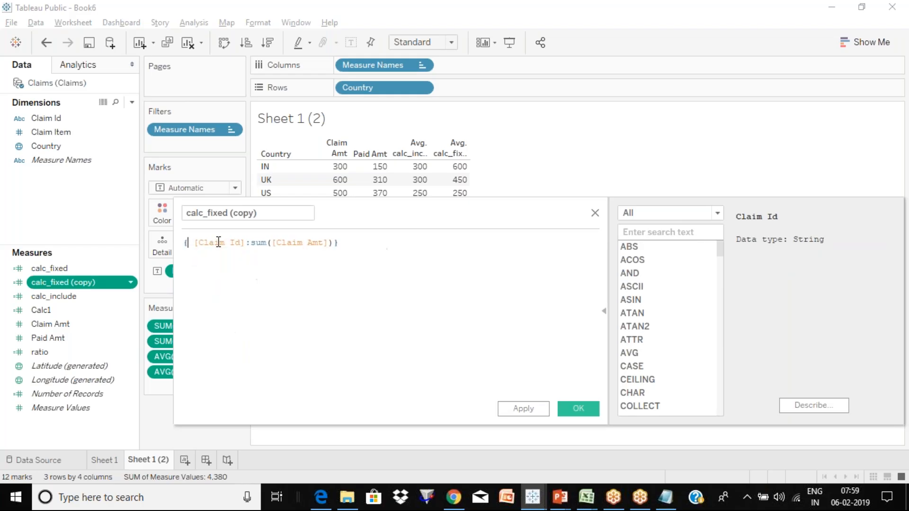
type("exc")
key("Return")
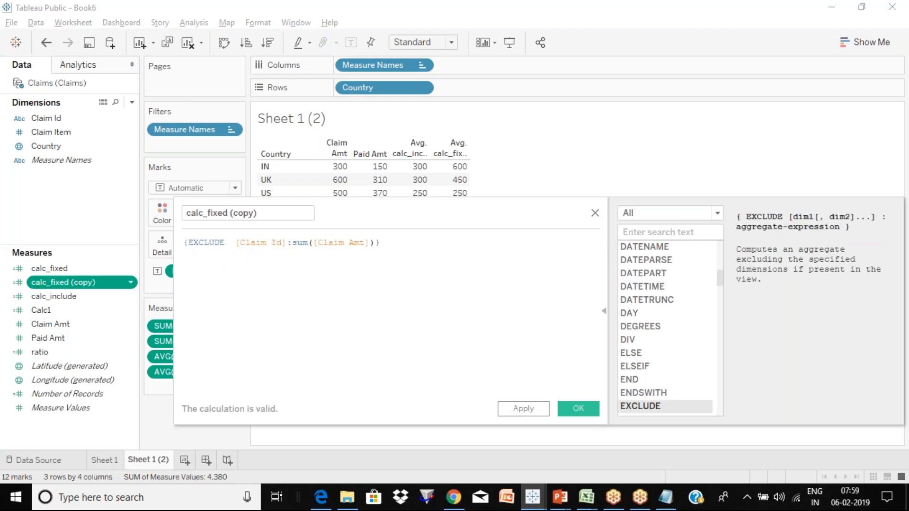
Step: Rename the copied calculation calc_exclude and save it
left_click(280, 213)
key("BackSpace")
key("BackSpace")
key("BackSpace")
key("BackSpace")
key("BackSpace")
key("BackSpace")
key("BackSpace")
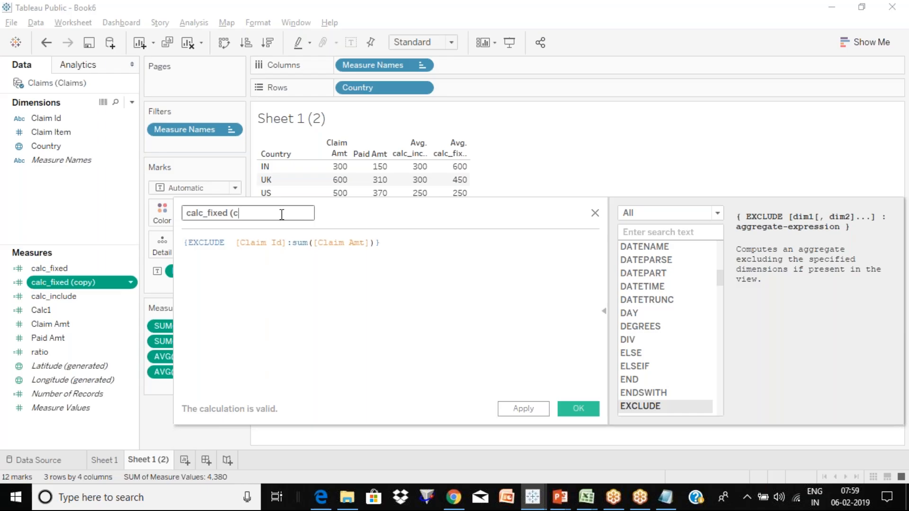
key("BackSpace")
key("BackSpace")
key("BackSpace")
key("BackSpace")
key("BackSpace")
type("exclude")
left_click(585, 410)
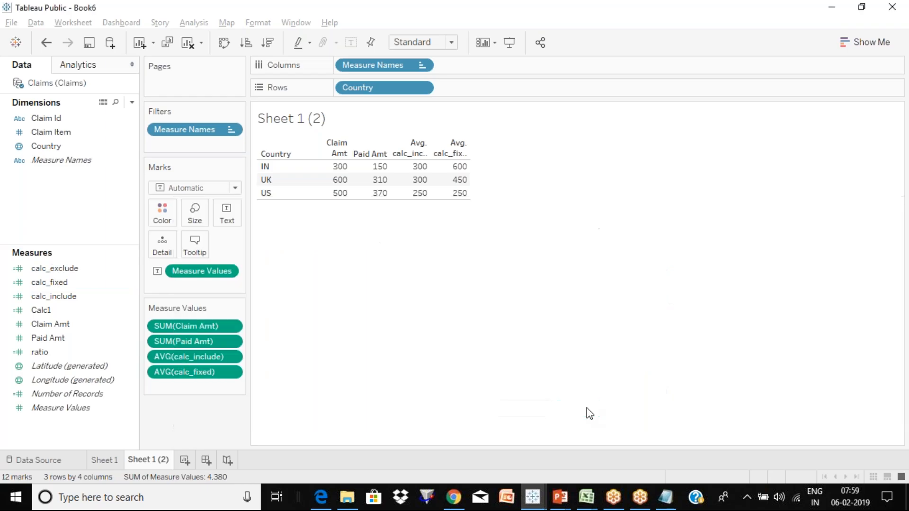
Step: Add calc_exclude to the Measure Values in the country table and aggregate it as an average
left_click_drag(75, 268, 219, 392)
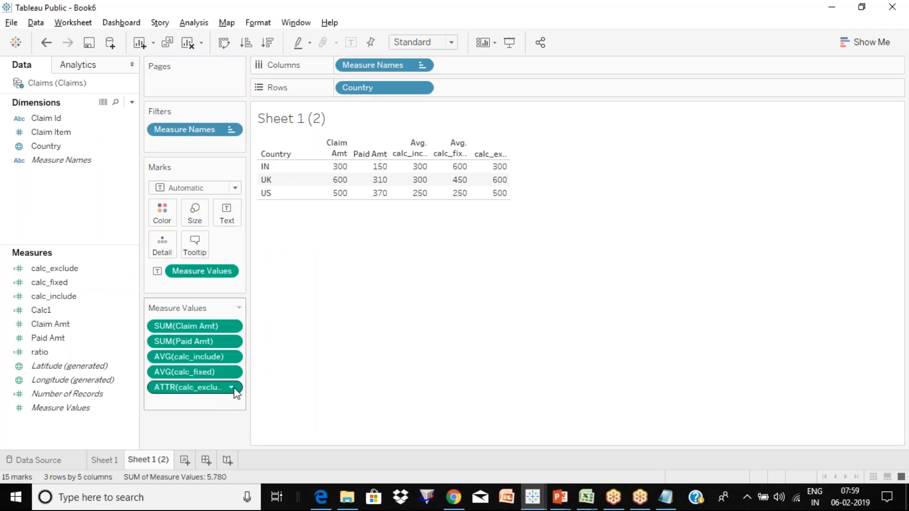
left_click(234, 387)
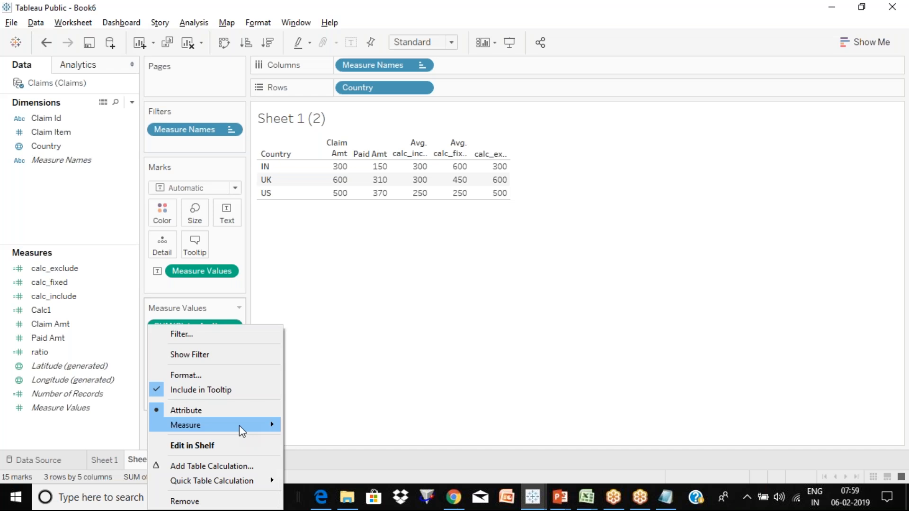
mouse_move(240, 425)
left_click(327, 352)
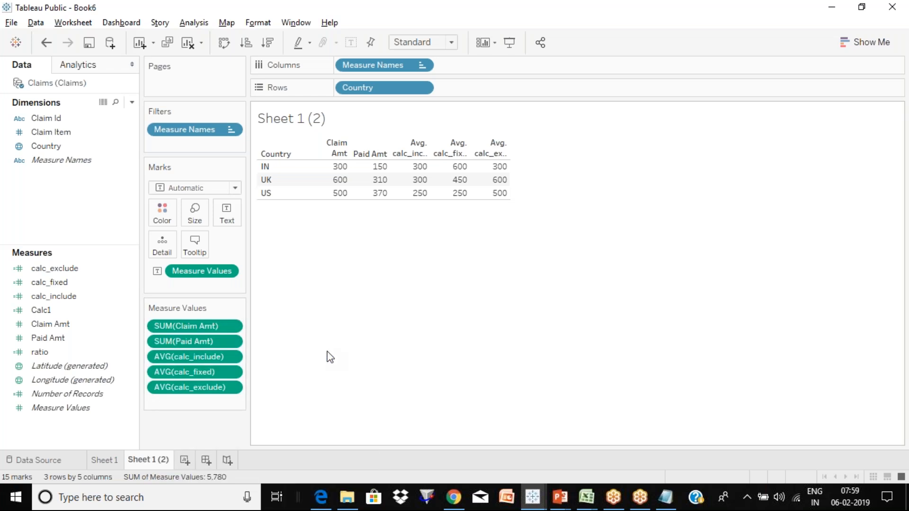
Step: Compare the IN row's average calc_exclude with its Claim Amt, and check the Claims sheet in Excel
mouse_move(496, 176)
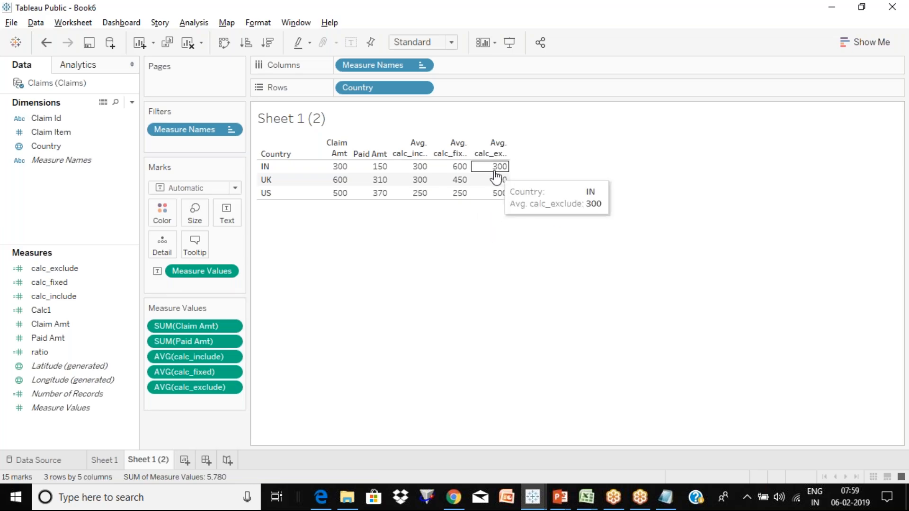
mouse_move(334, 171)
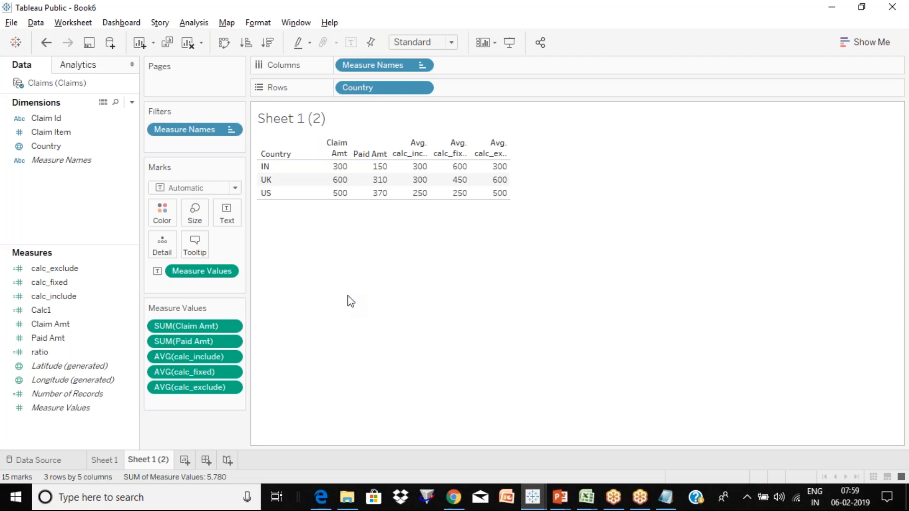
key("alt")
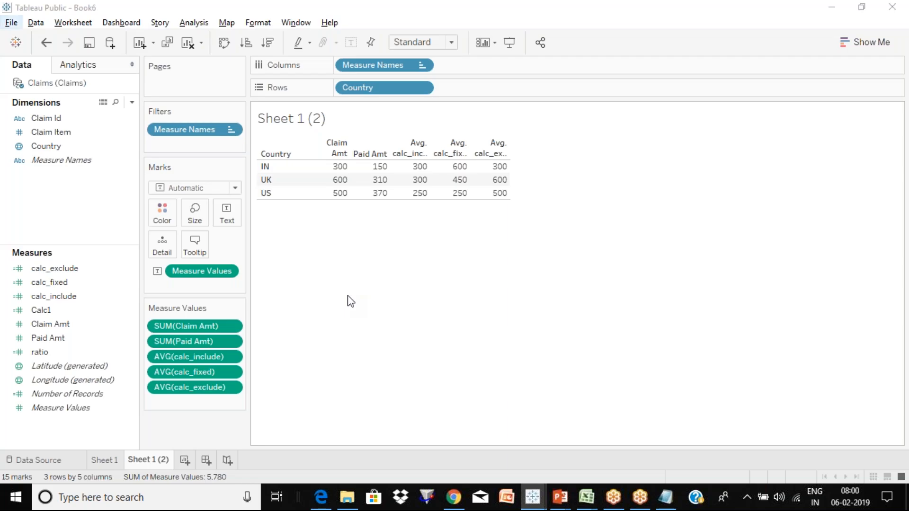
key("alt+Tab")
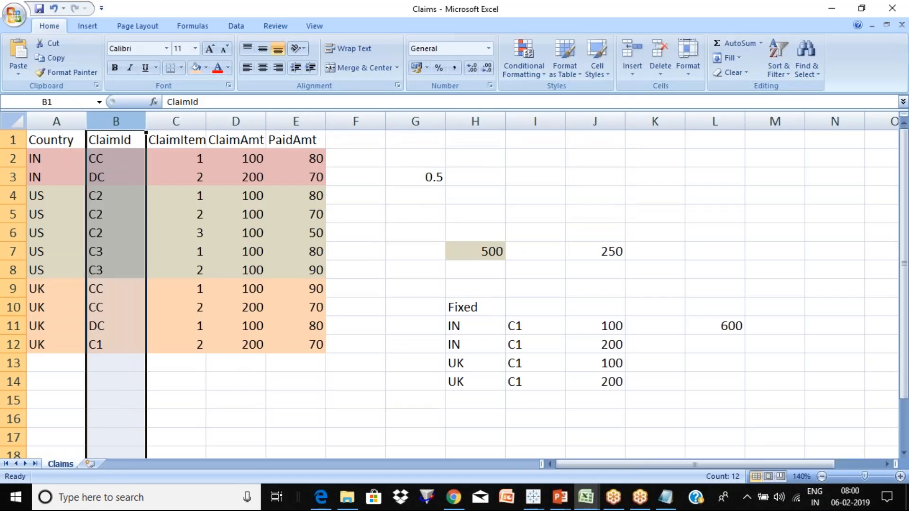
left_click(355, 289)
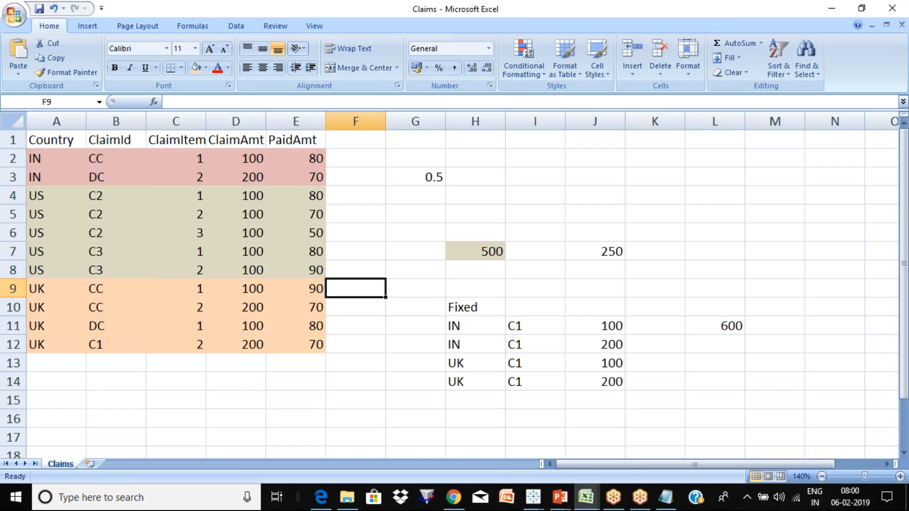
Step: Review the full Country and ClaimId columns of the Claims sheet in Excel, and return to Tableau
key("alt+Tab")
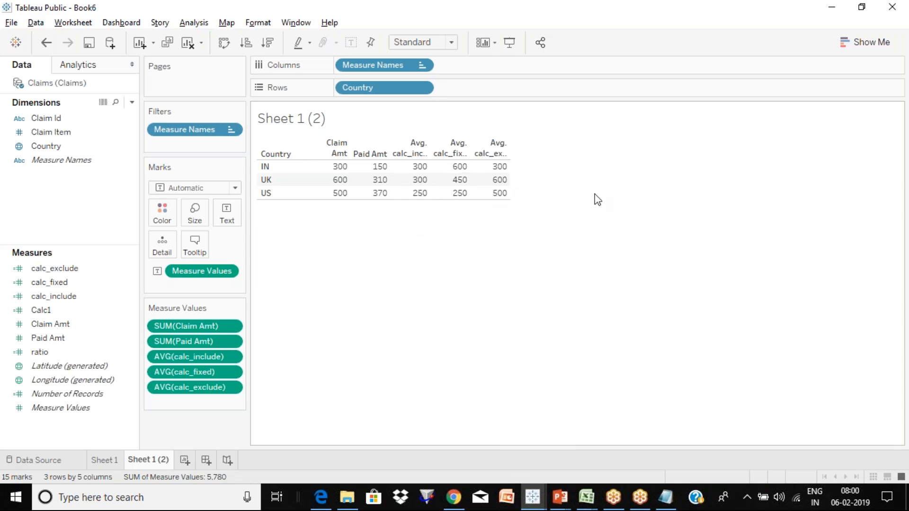
key("alt+Tab")
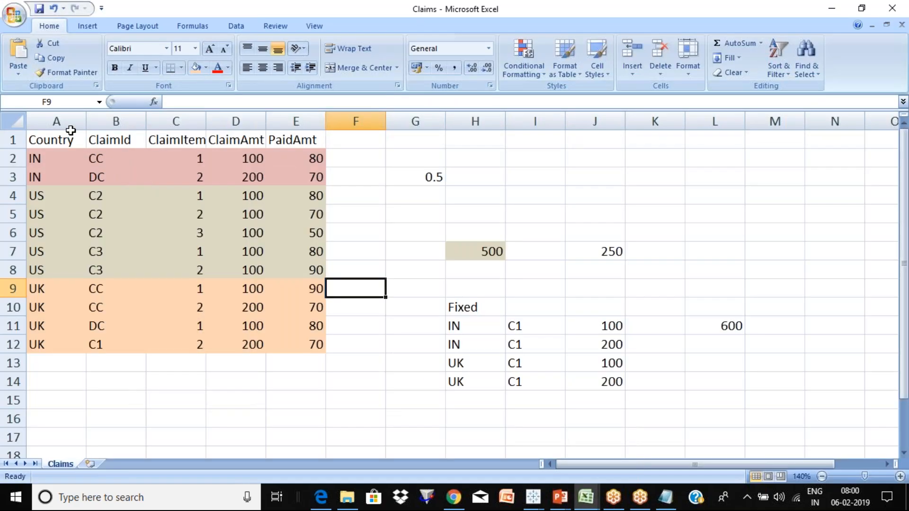
left_click(69, 124)
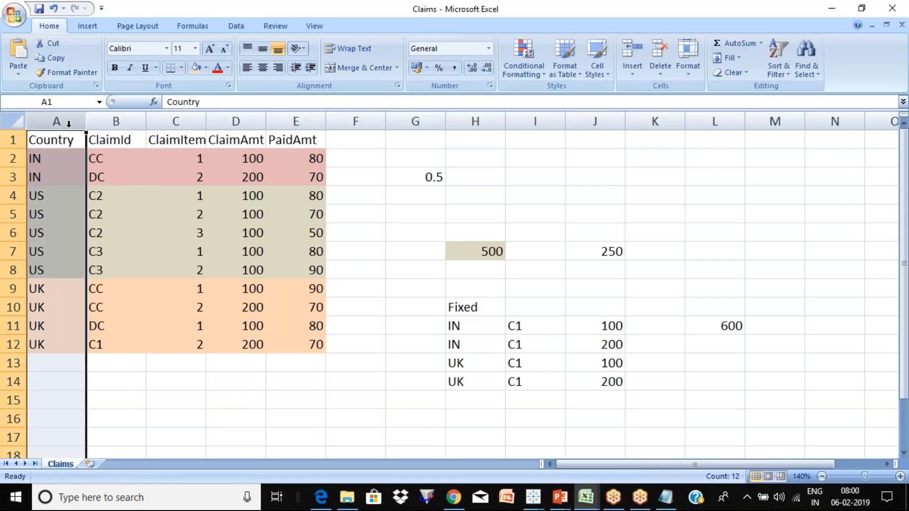
left_click(125, 122)
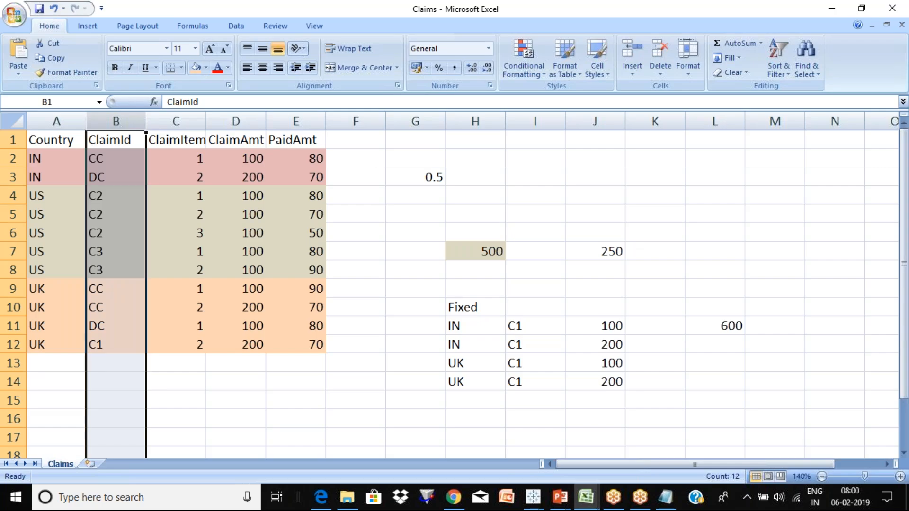
key("alt+Tab")
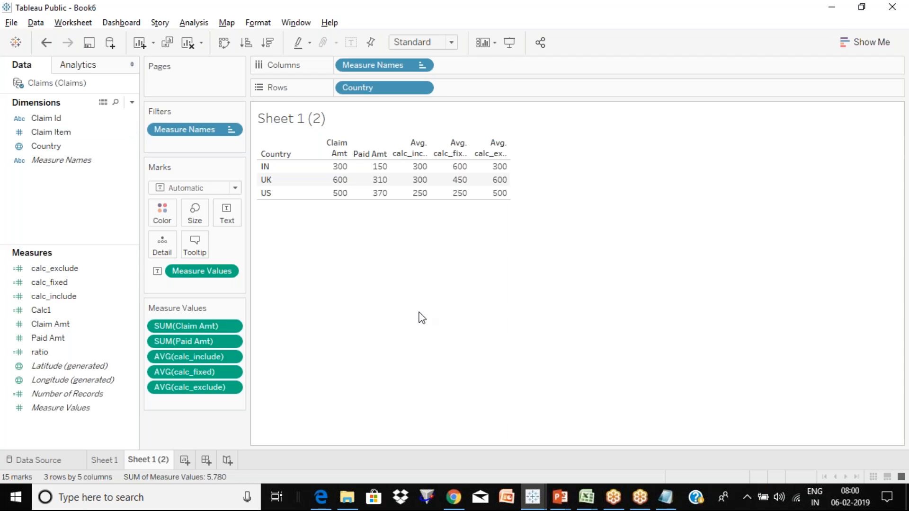
Step: Open a blank Notepad file and list "- Data blending" and "- Tableau desktop" on separate lines
key("super+r")
key("Return")
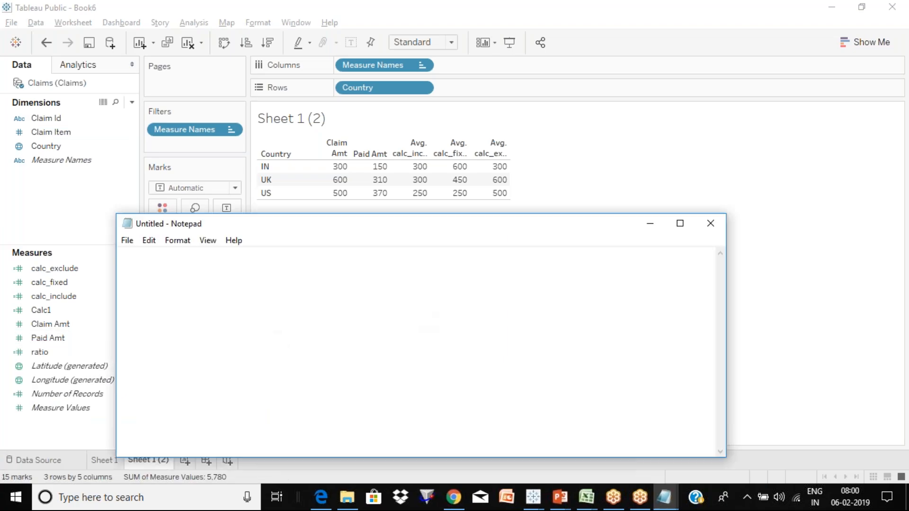
type("Data ble")
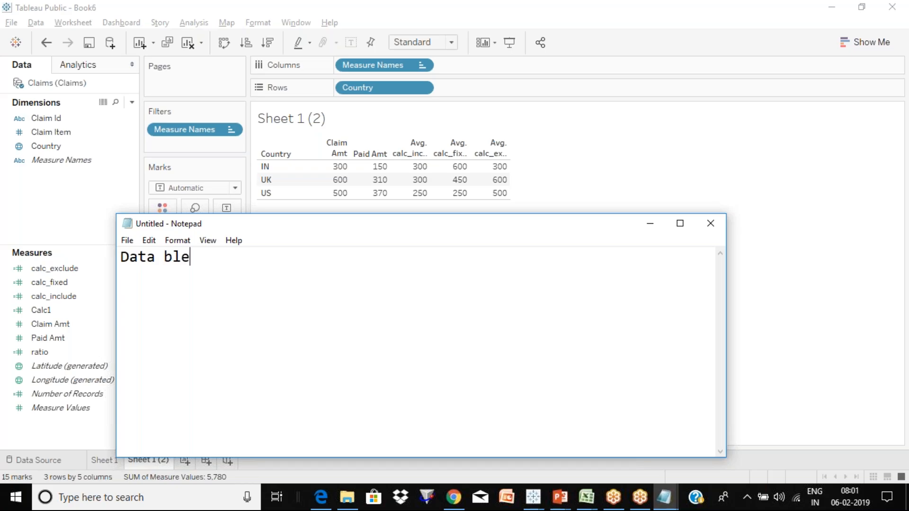
type("nding")
key("Home")
type("-")
key("ctrl+Right")
key("ctrl+Right")
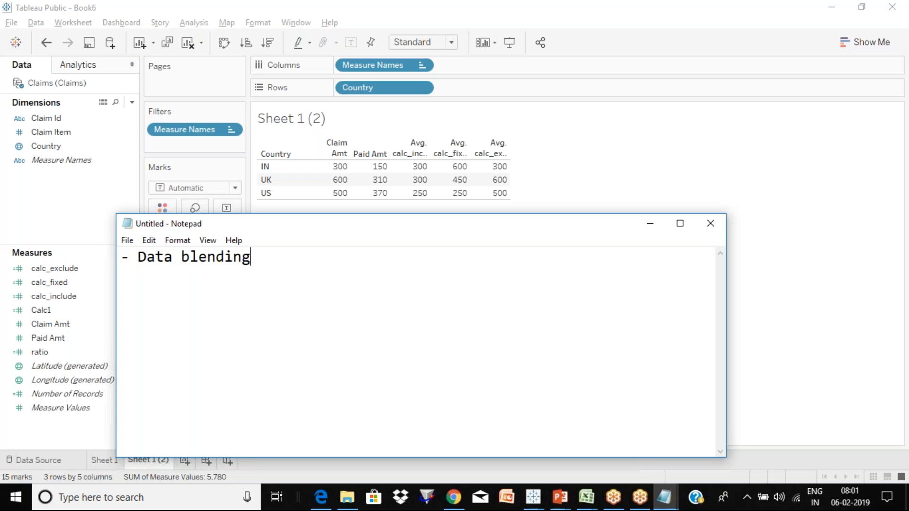
key("Return")
type("- Tableau desktop")
key("Return")
Step: Switch to Chrome and open google.com in a new tab
key("alt+Tab")
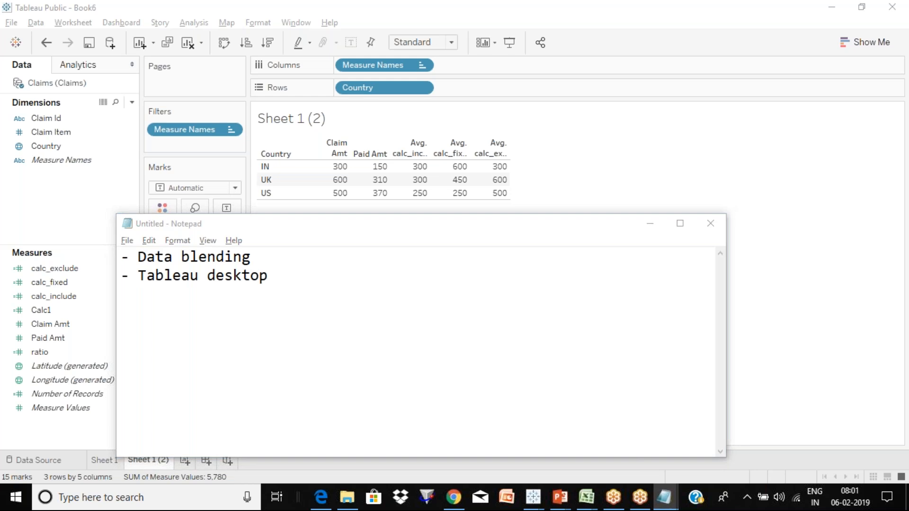
key("alt+Tab")
key("alt+Tab")
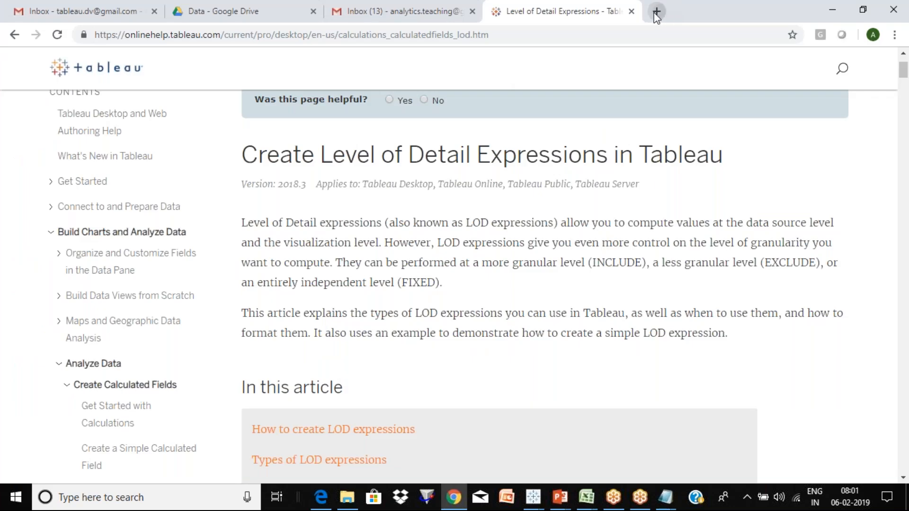
left_click(657, 11)
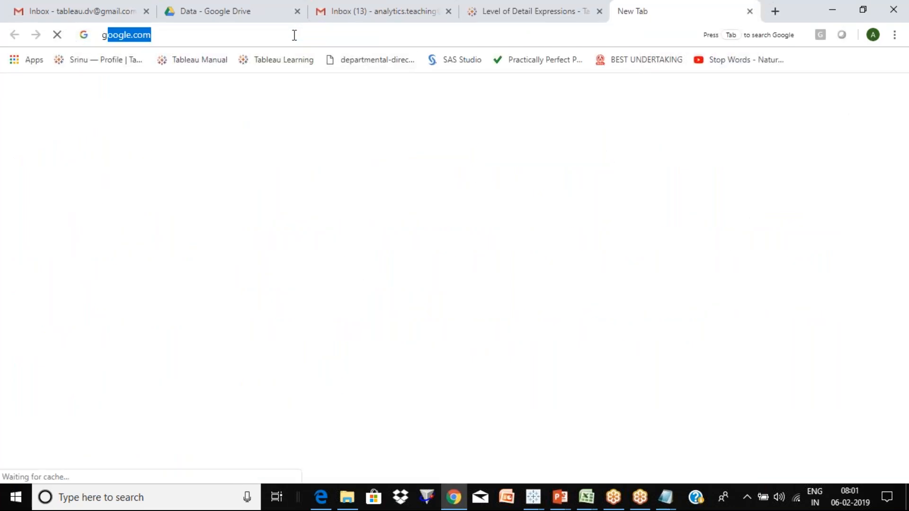
type("go")
key("Return")
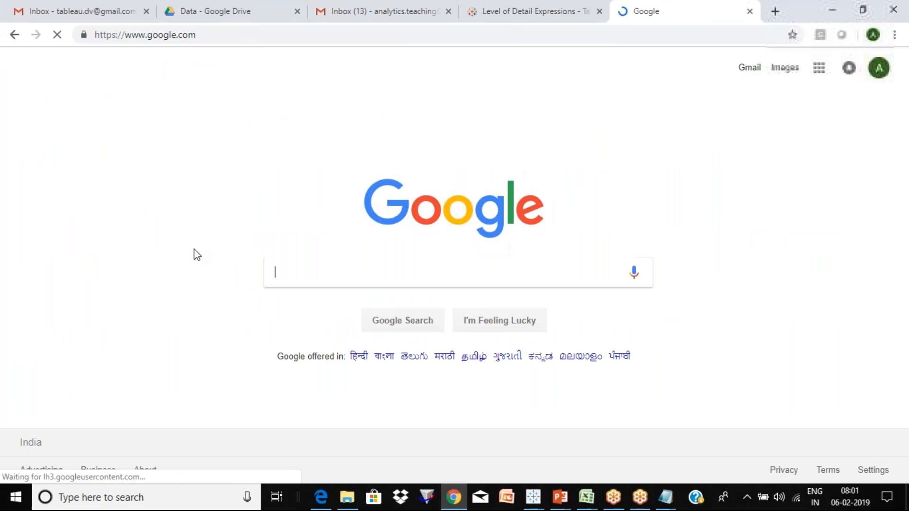
Step: Search Google for "download tableau desktop"
type("tab")
key("BackSpace")
key("BackSpace")
key("BackSpace")
type("down")
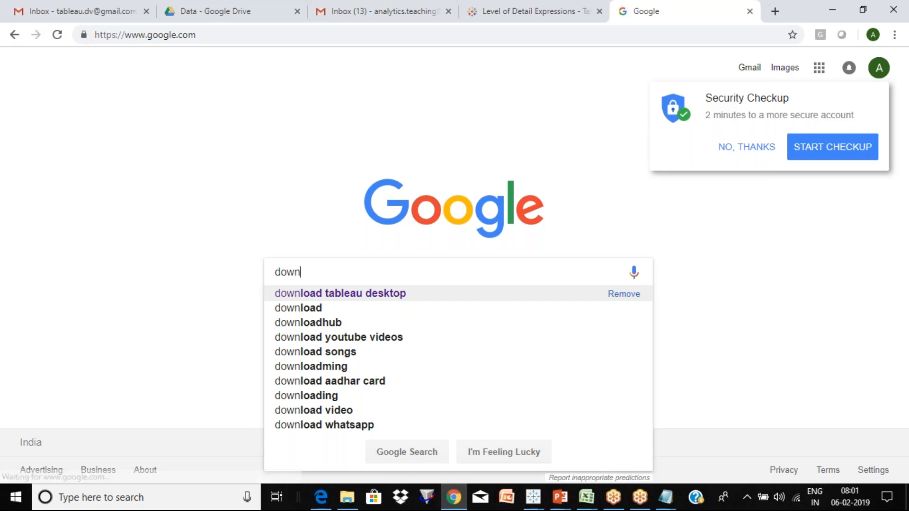
left_click(340, 294)
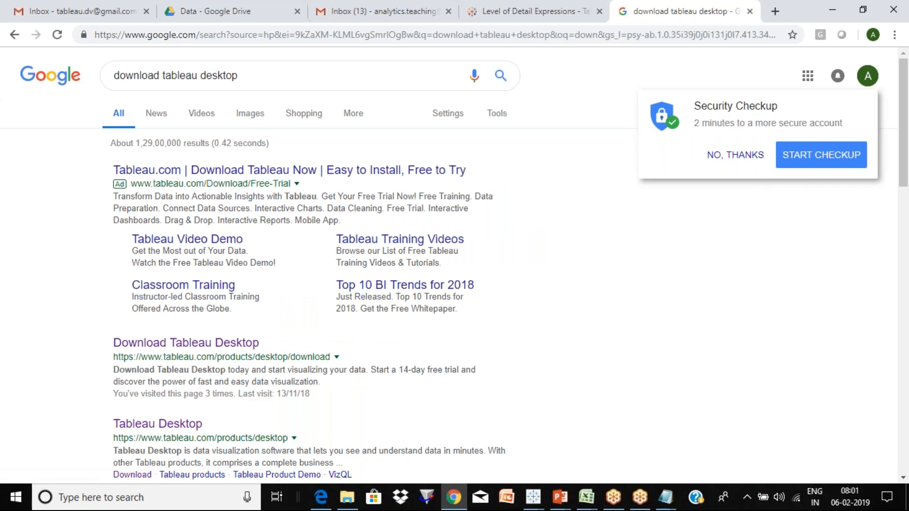
Step: Dismiss the Security Checkup prompt, open the official Download Tableau Desktop result, and select the page's full web address
left_click(736, 154)
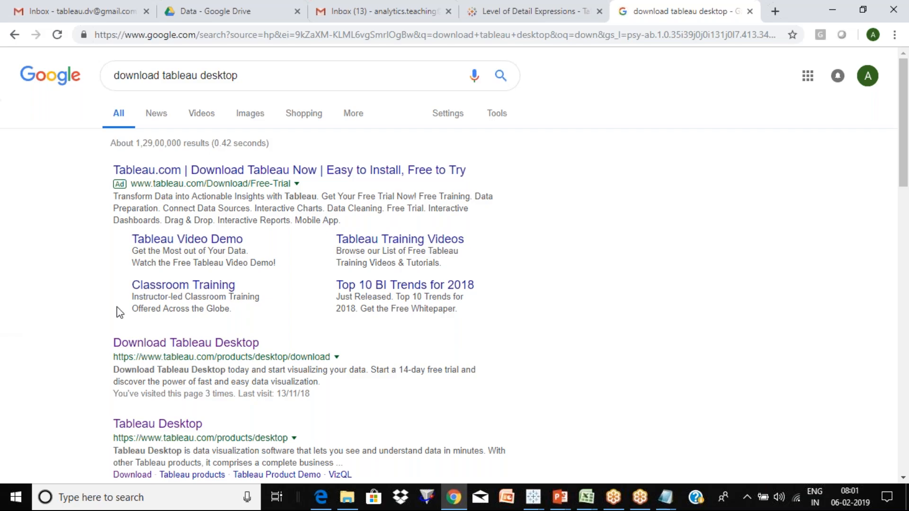
left_click(204, 345)
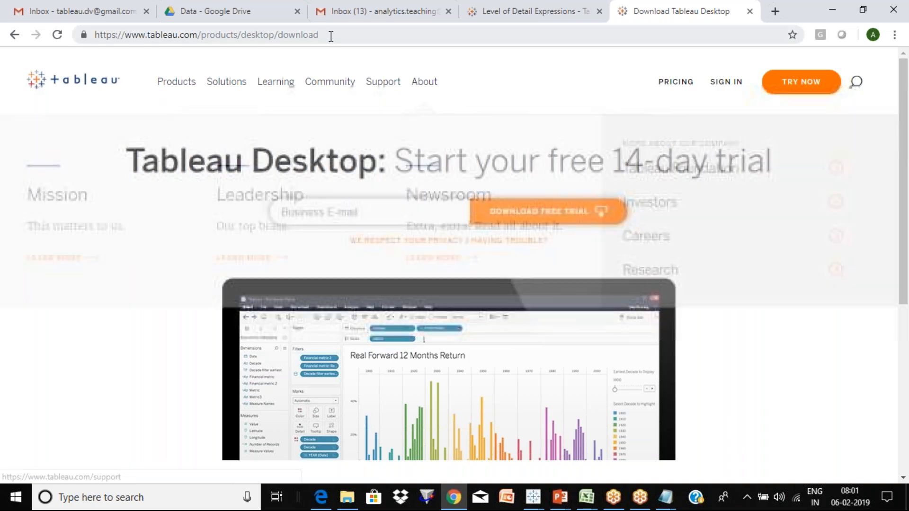
left_click(330, 37)
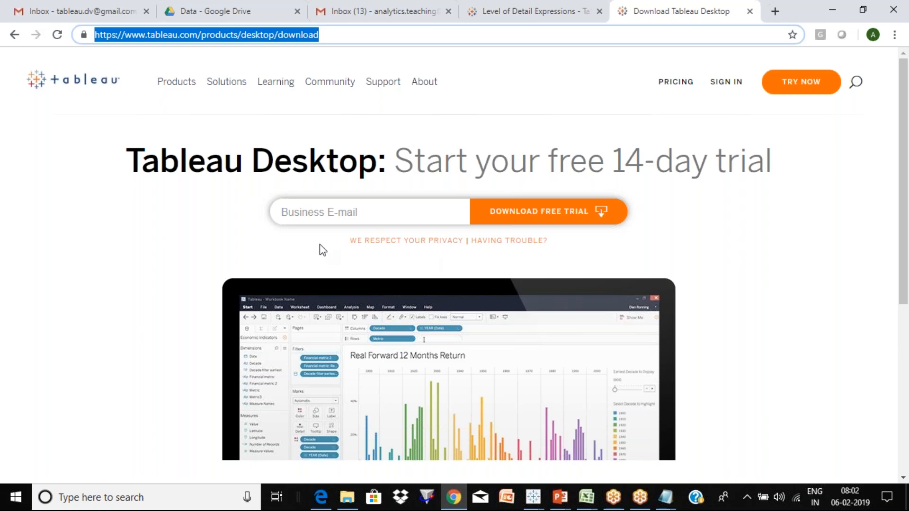
Step: Check which Tableau edition is installed among the computer's most used apps, and return to the Tableau Desktop download page
key("super")
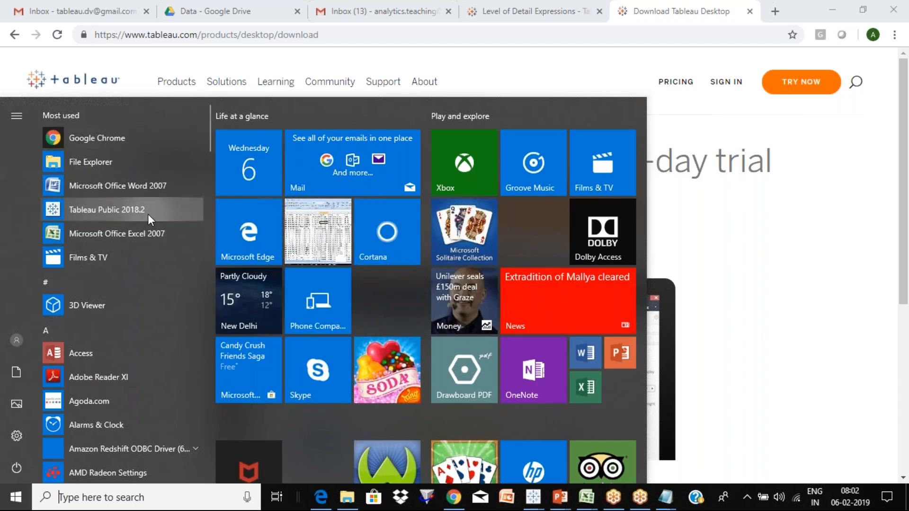
left_click(716, 278)
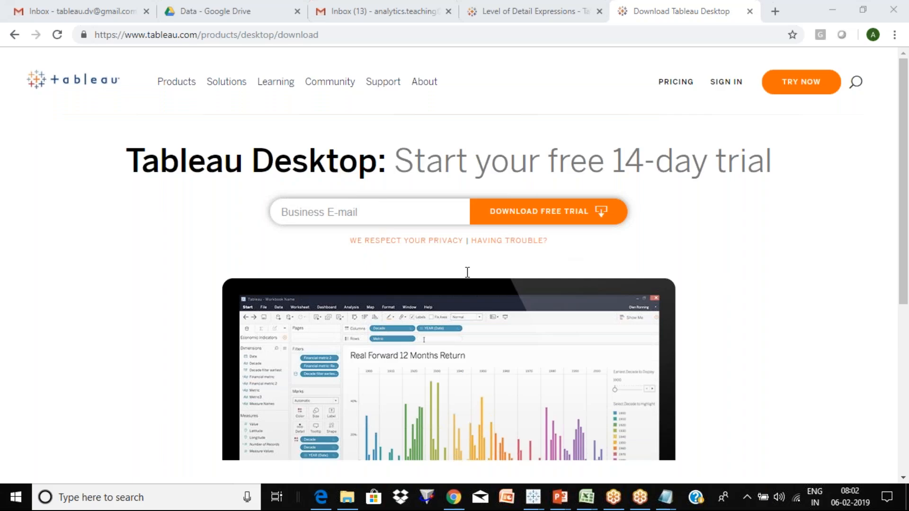
left_click(539, 189)
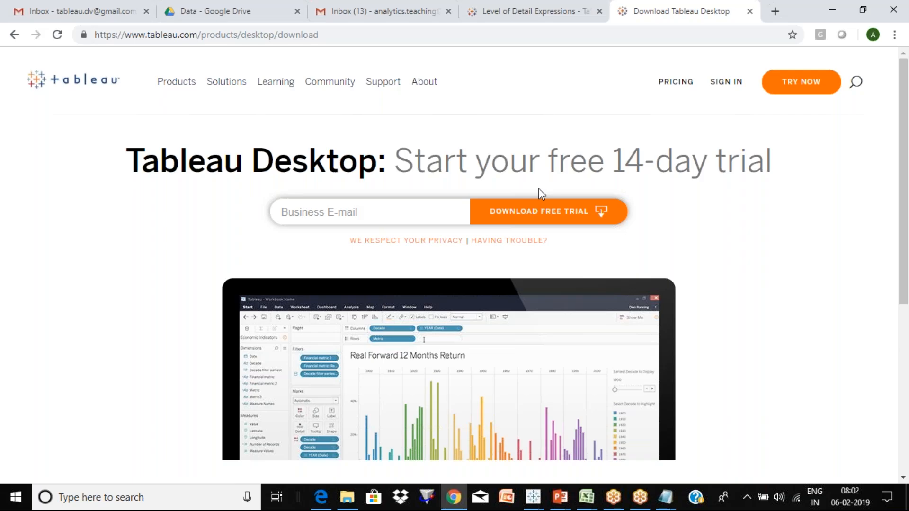
Step: Check the February 2019 dates in the Windows calendar, and return to the Tableau Desktop download page
left_click(861, 506)
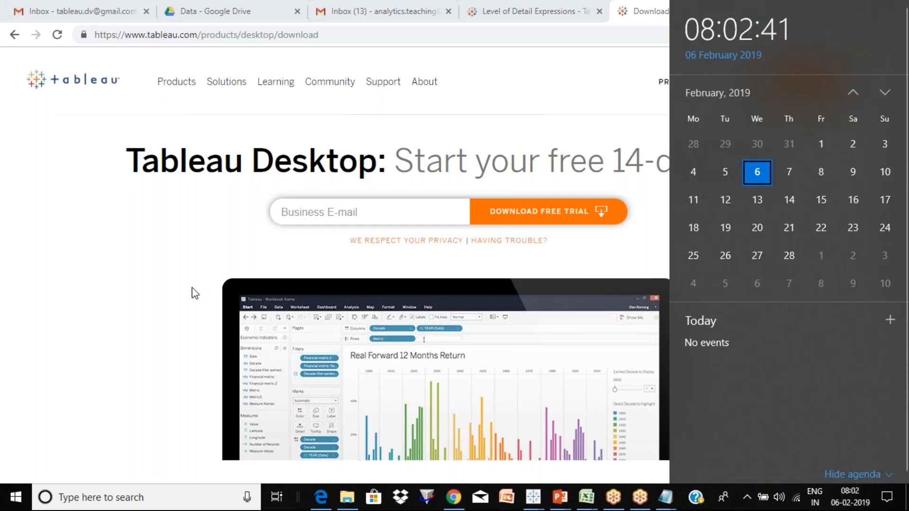
left_click(192, 288)
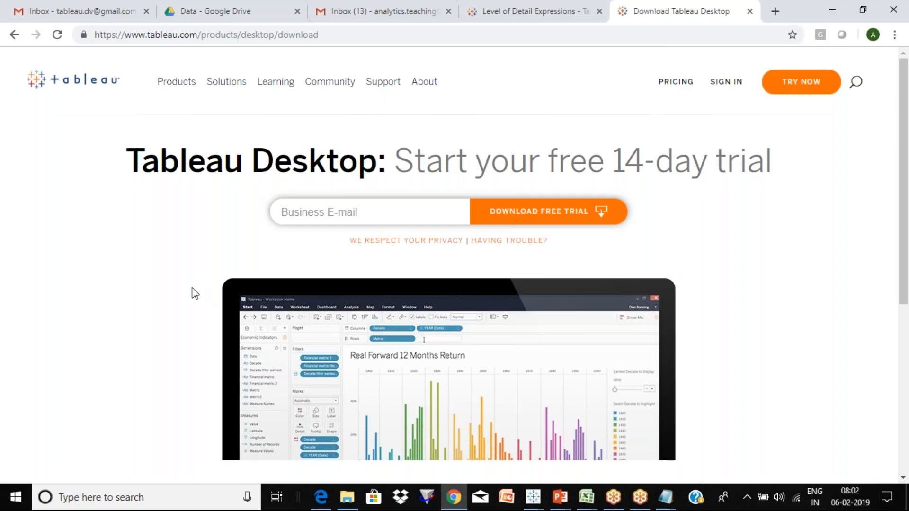
left_click(852, 492)
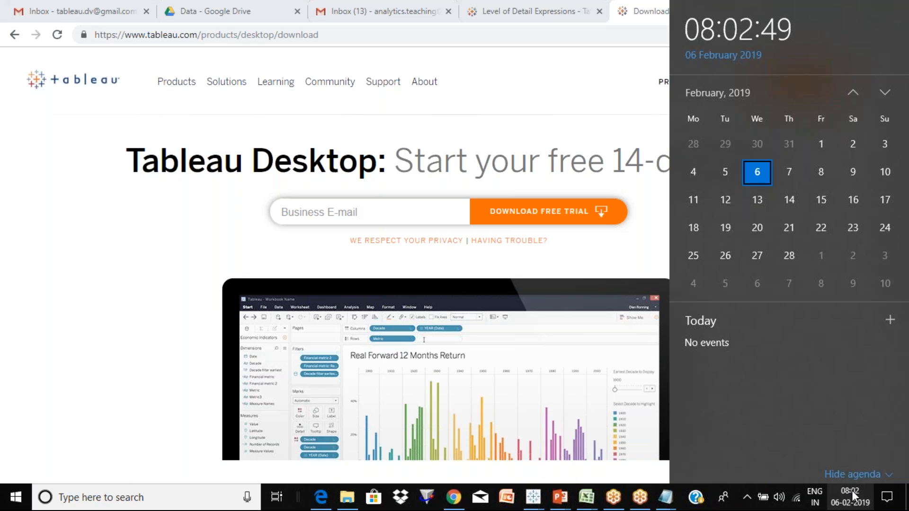
left_click(79, 286)
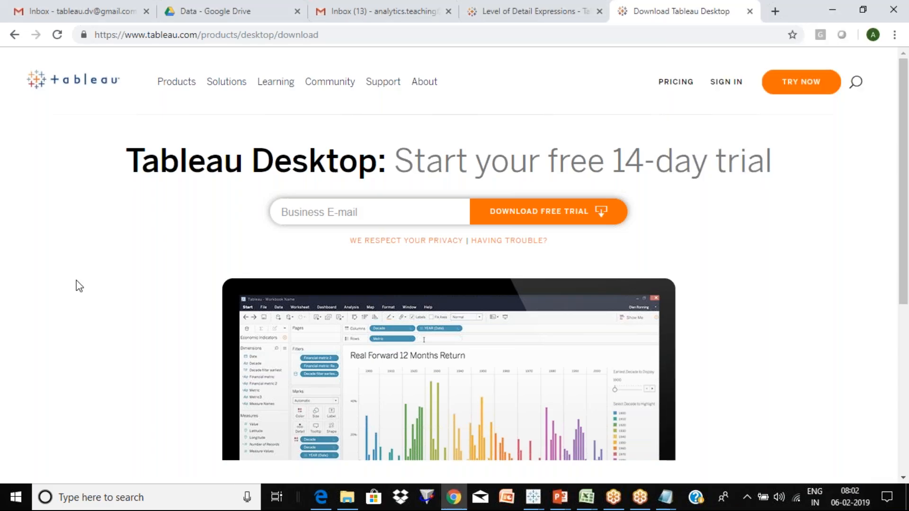